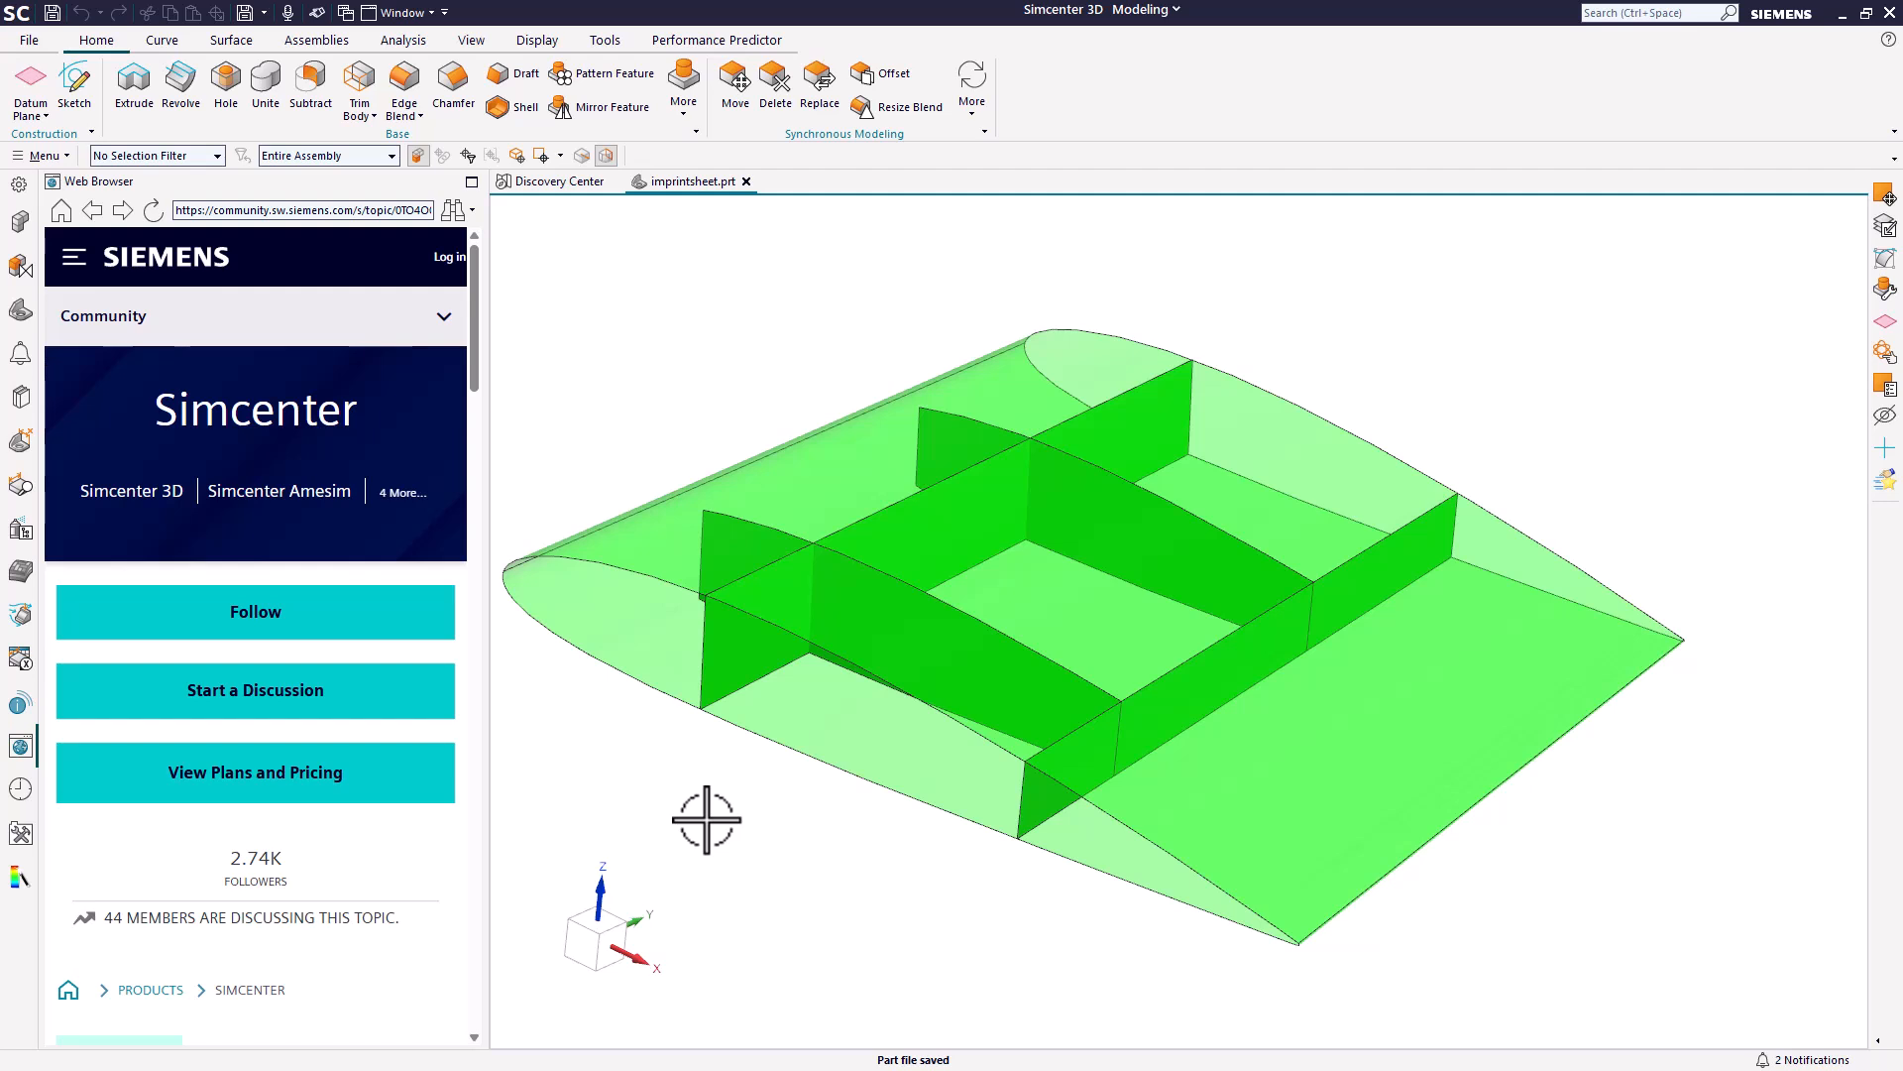
Set the selection filter to Face and examine the faces of the wing's upper skin.
middle_click_drag(706, 819, 725, 774)
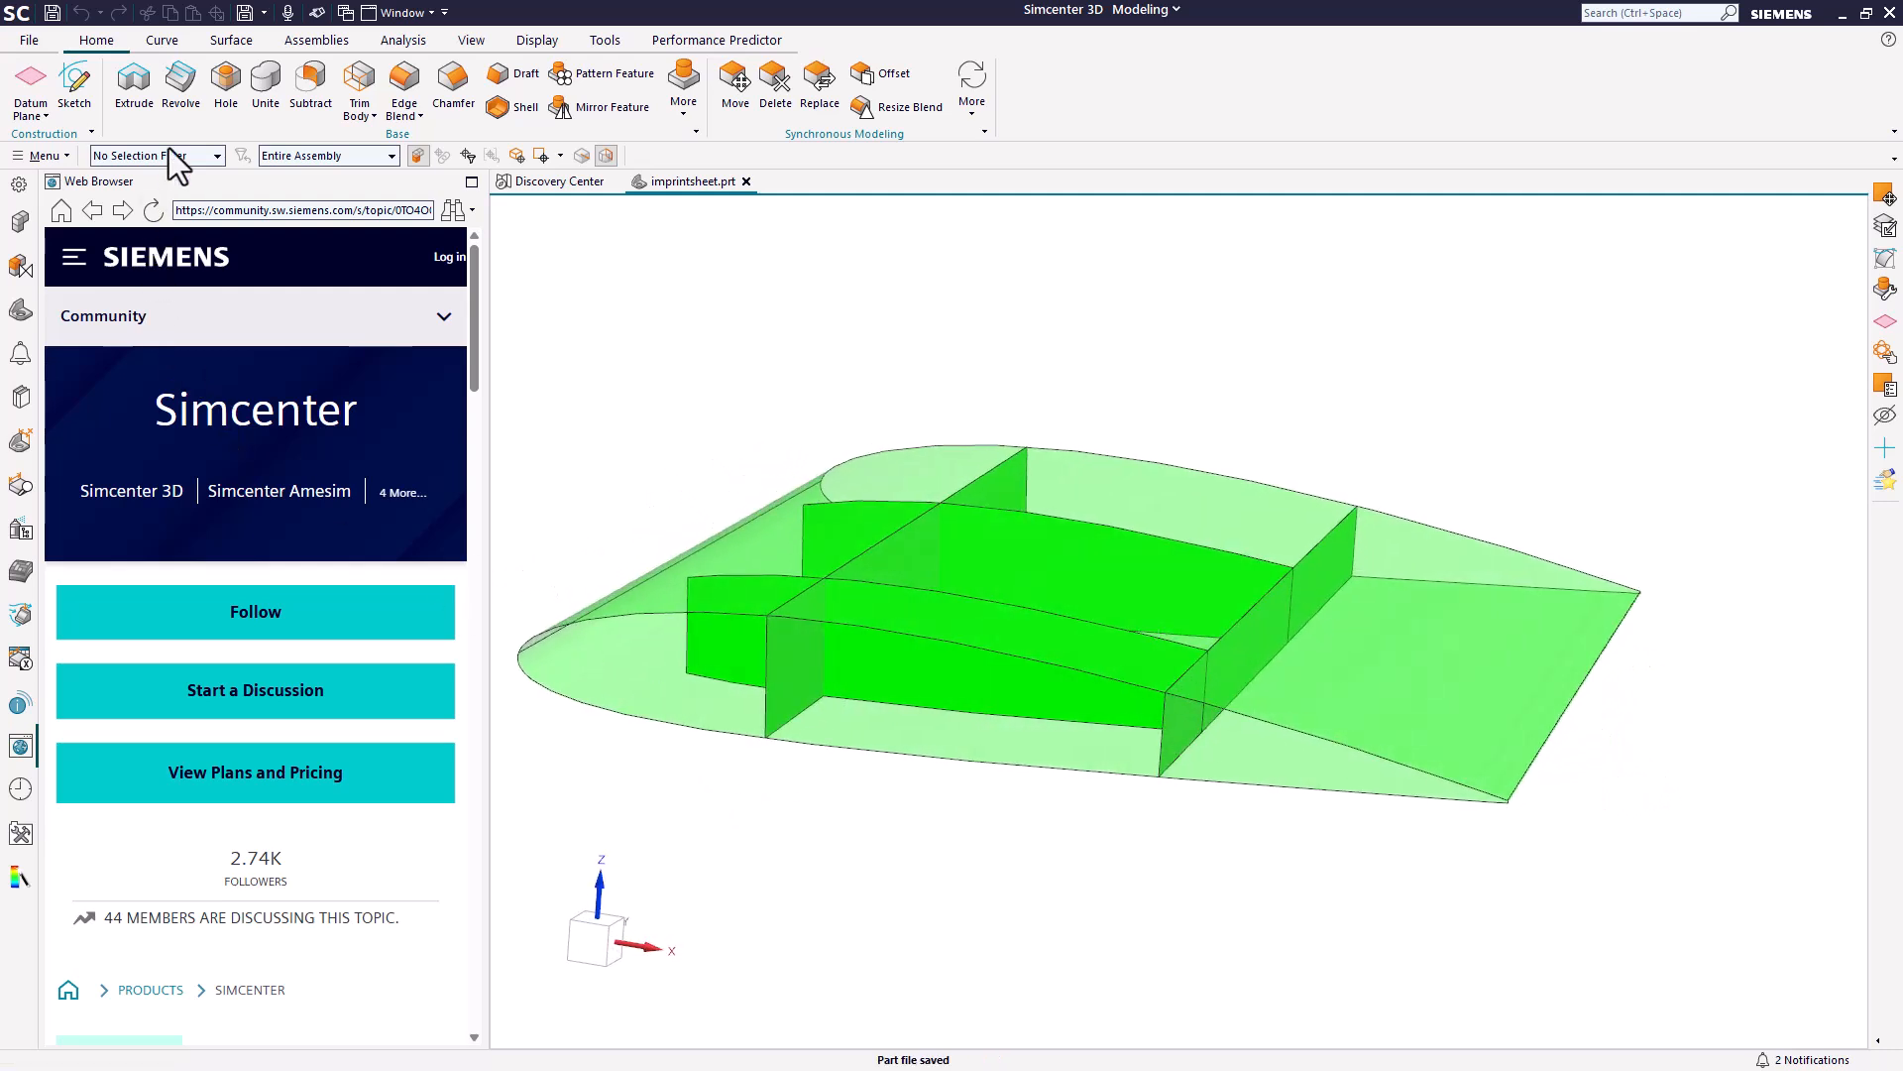
left_click(174, 159)
left_click(140, 318)
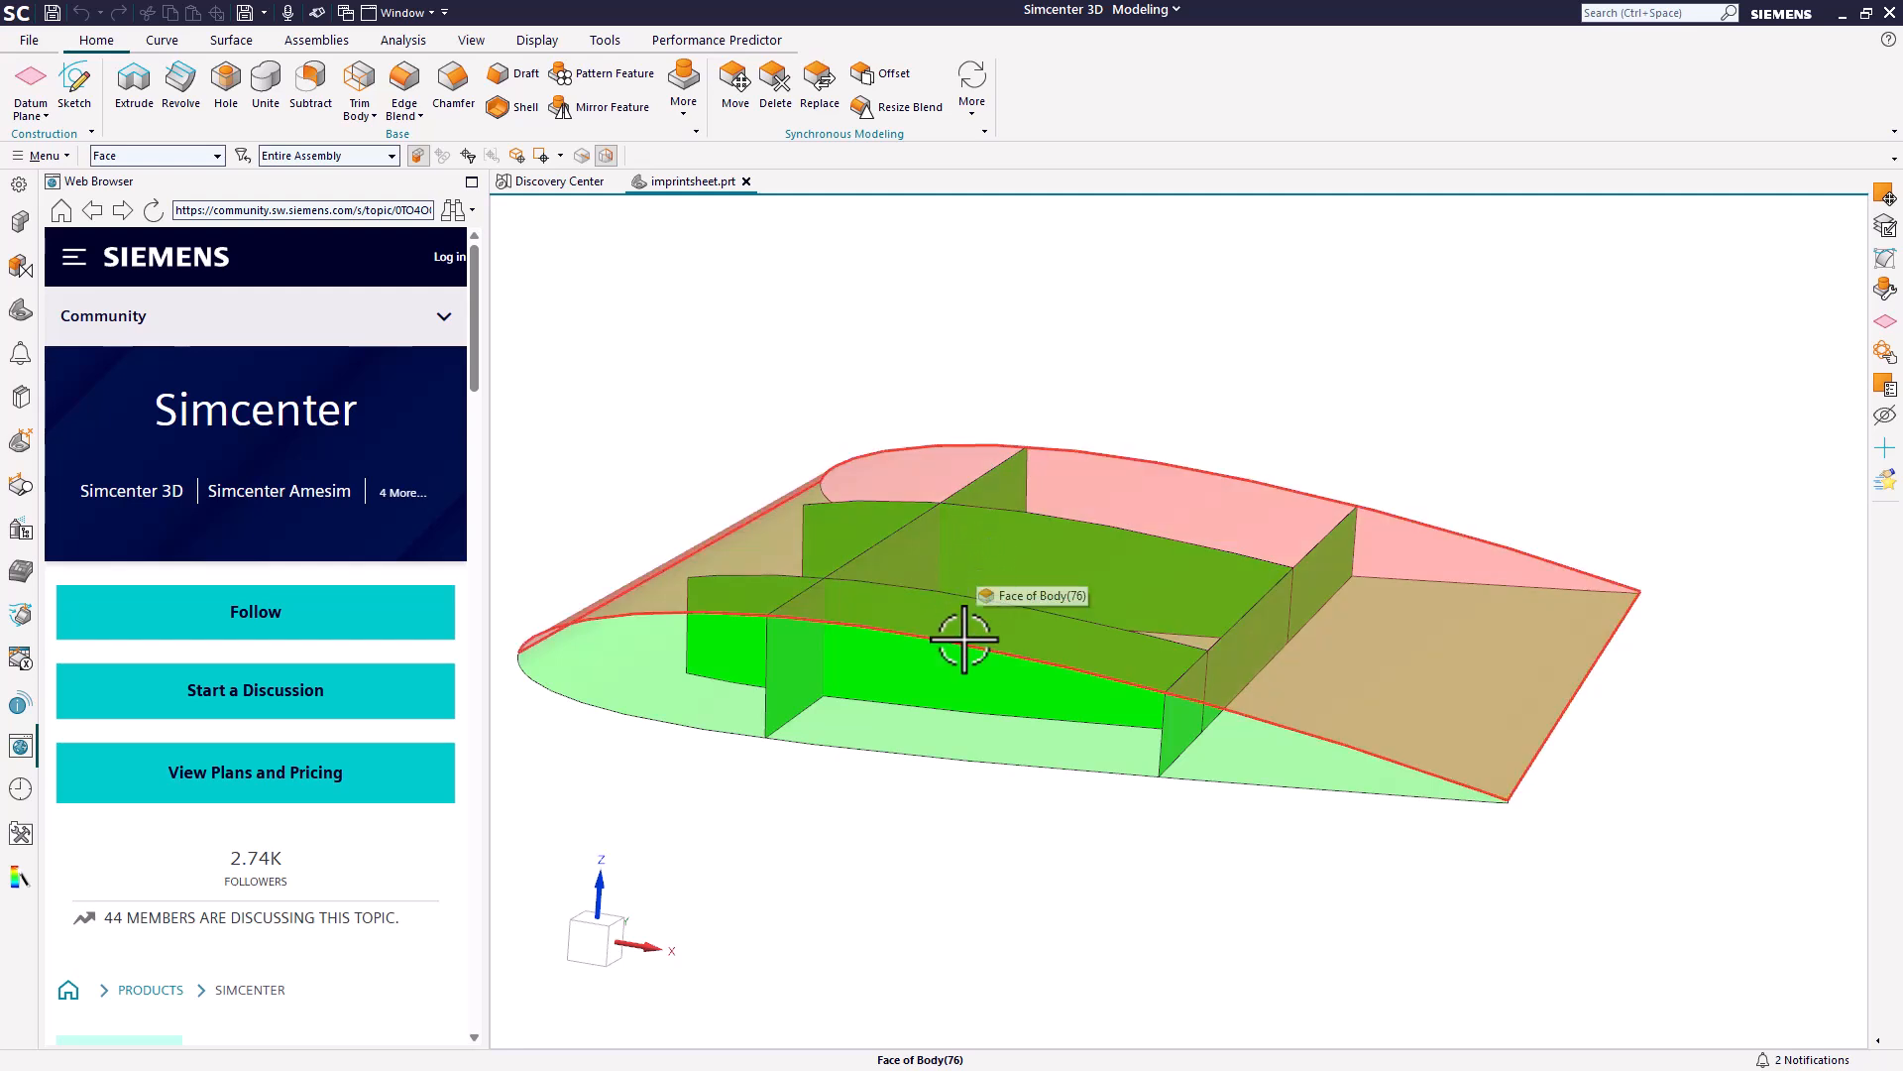
key("ctrl+s")
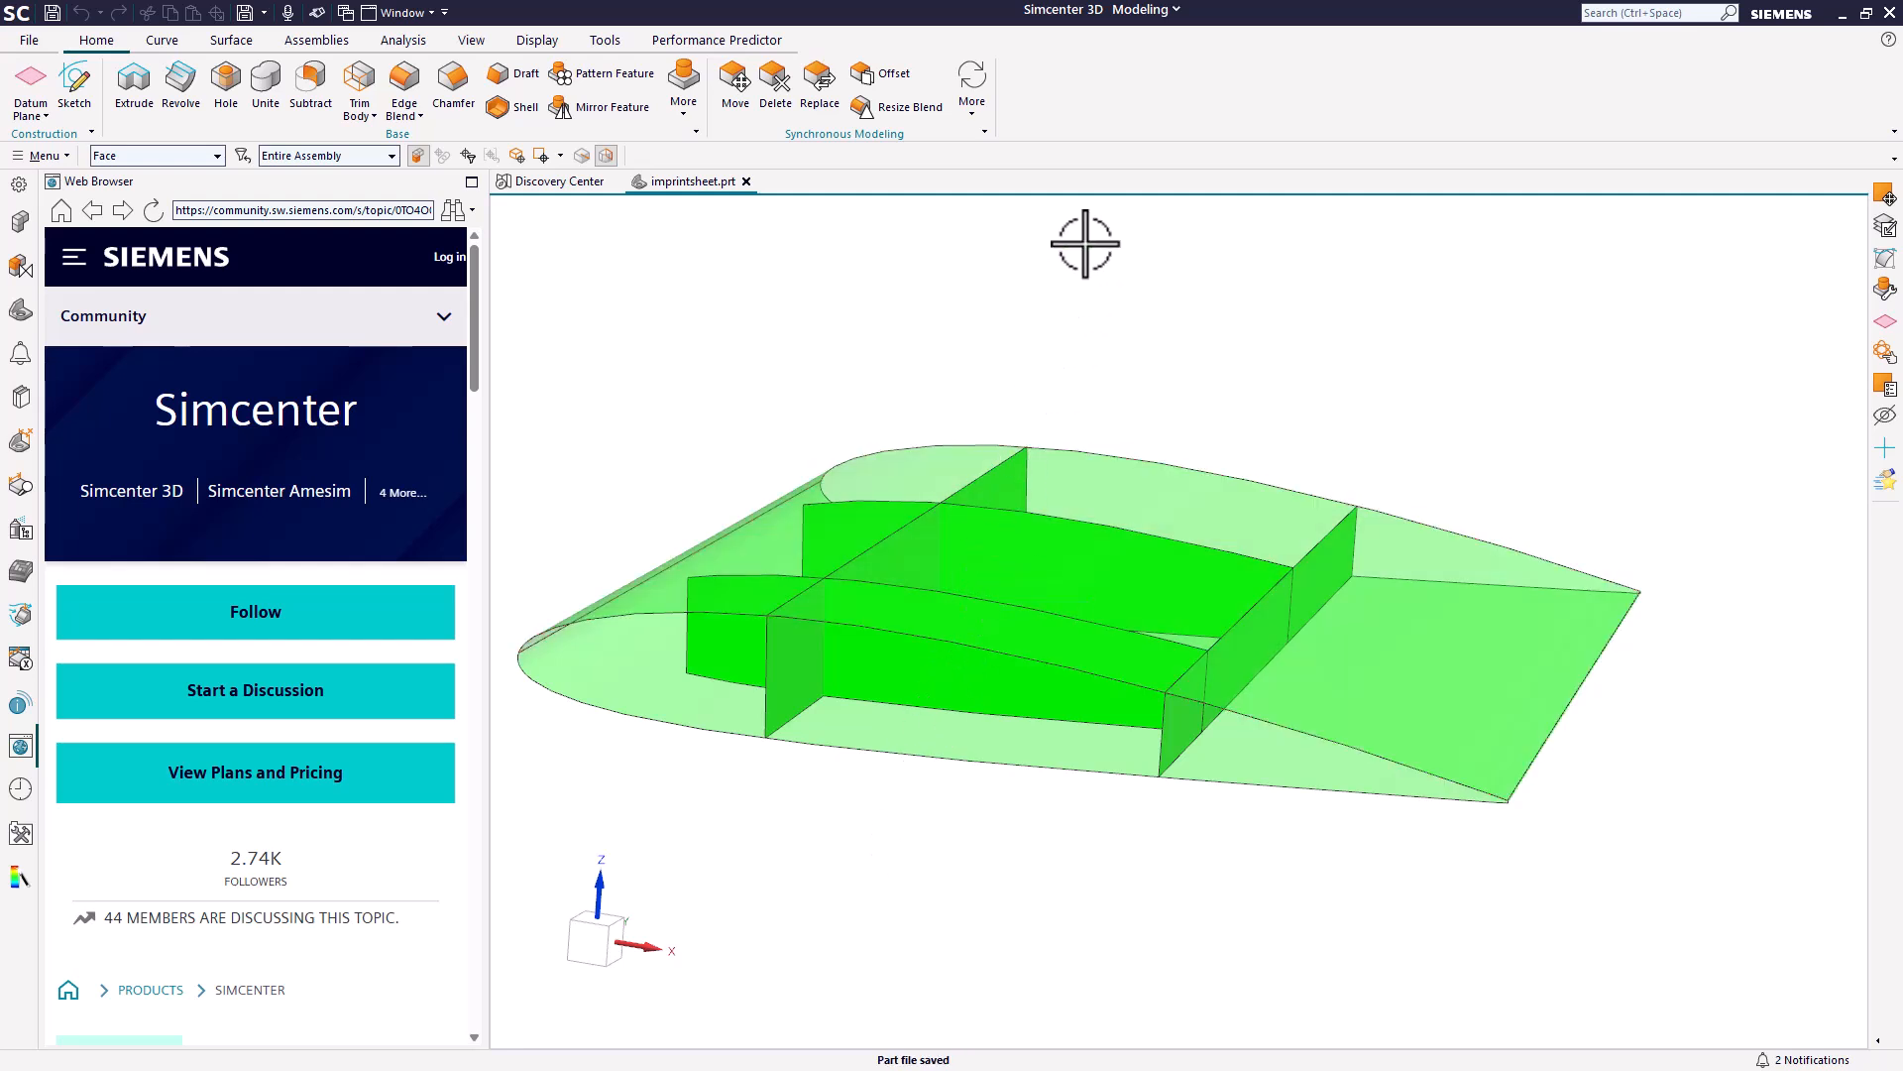
In Pre/Post, create a new FEM and simulation with an idealized part and a SOL 101 Linear Statics solution named Solution 1.
left_click(1133, 8)
left_click(1129, 63)
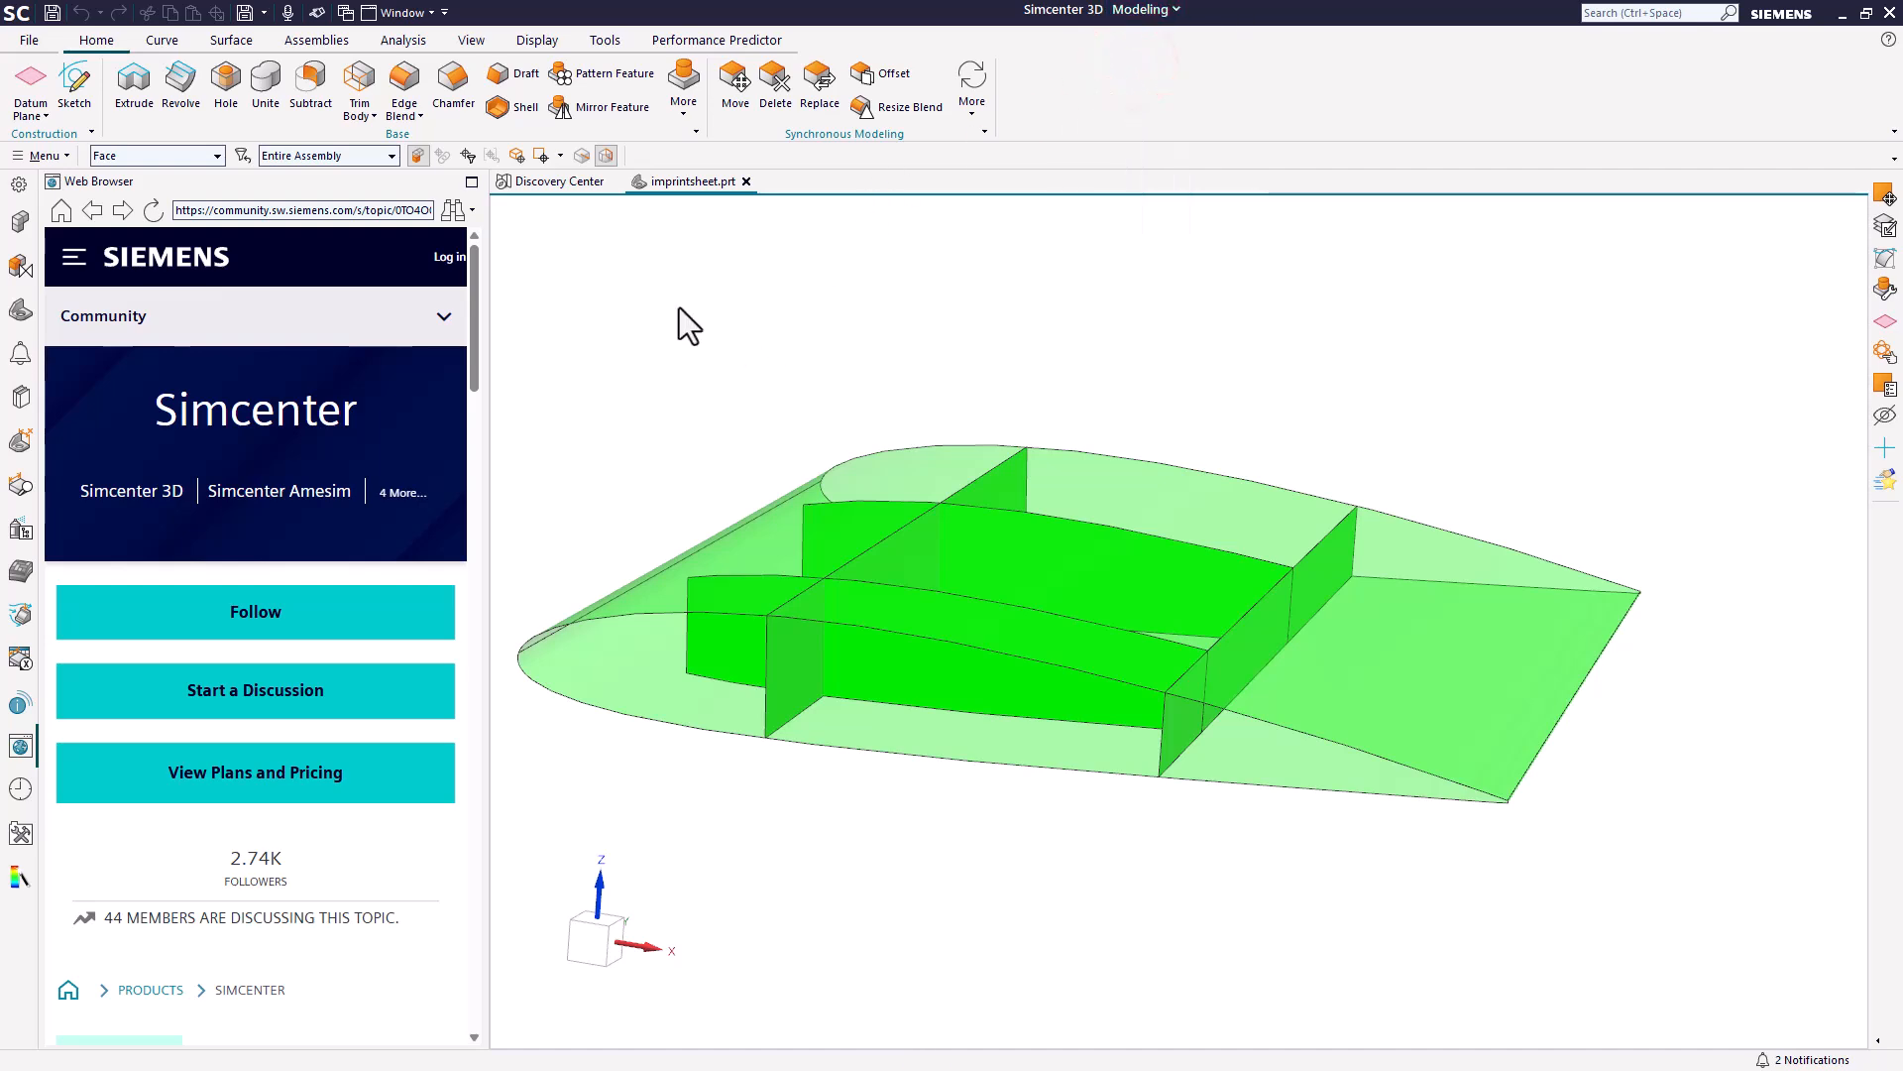
left_click(69, 92)
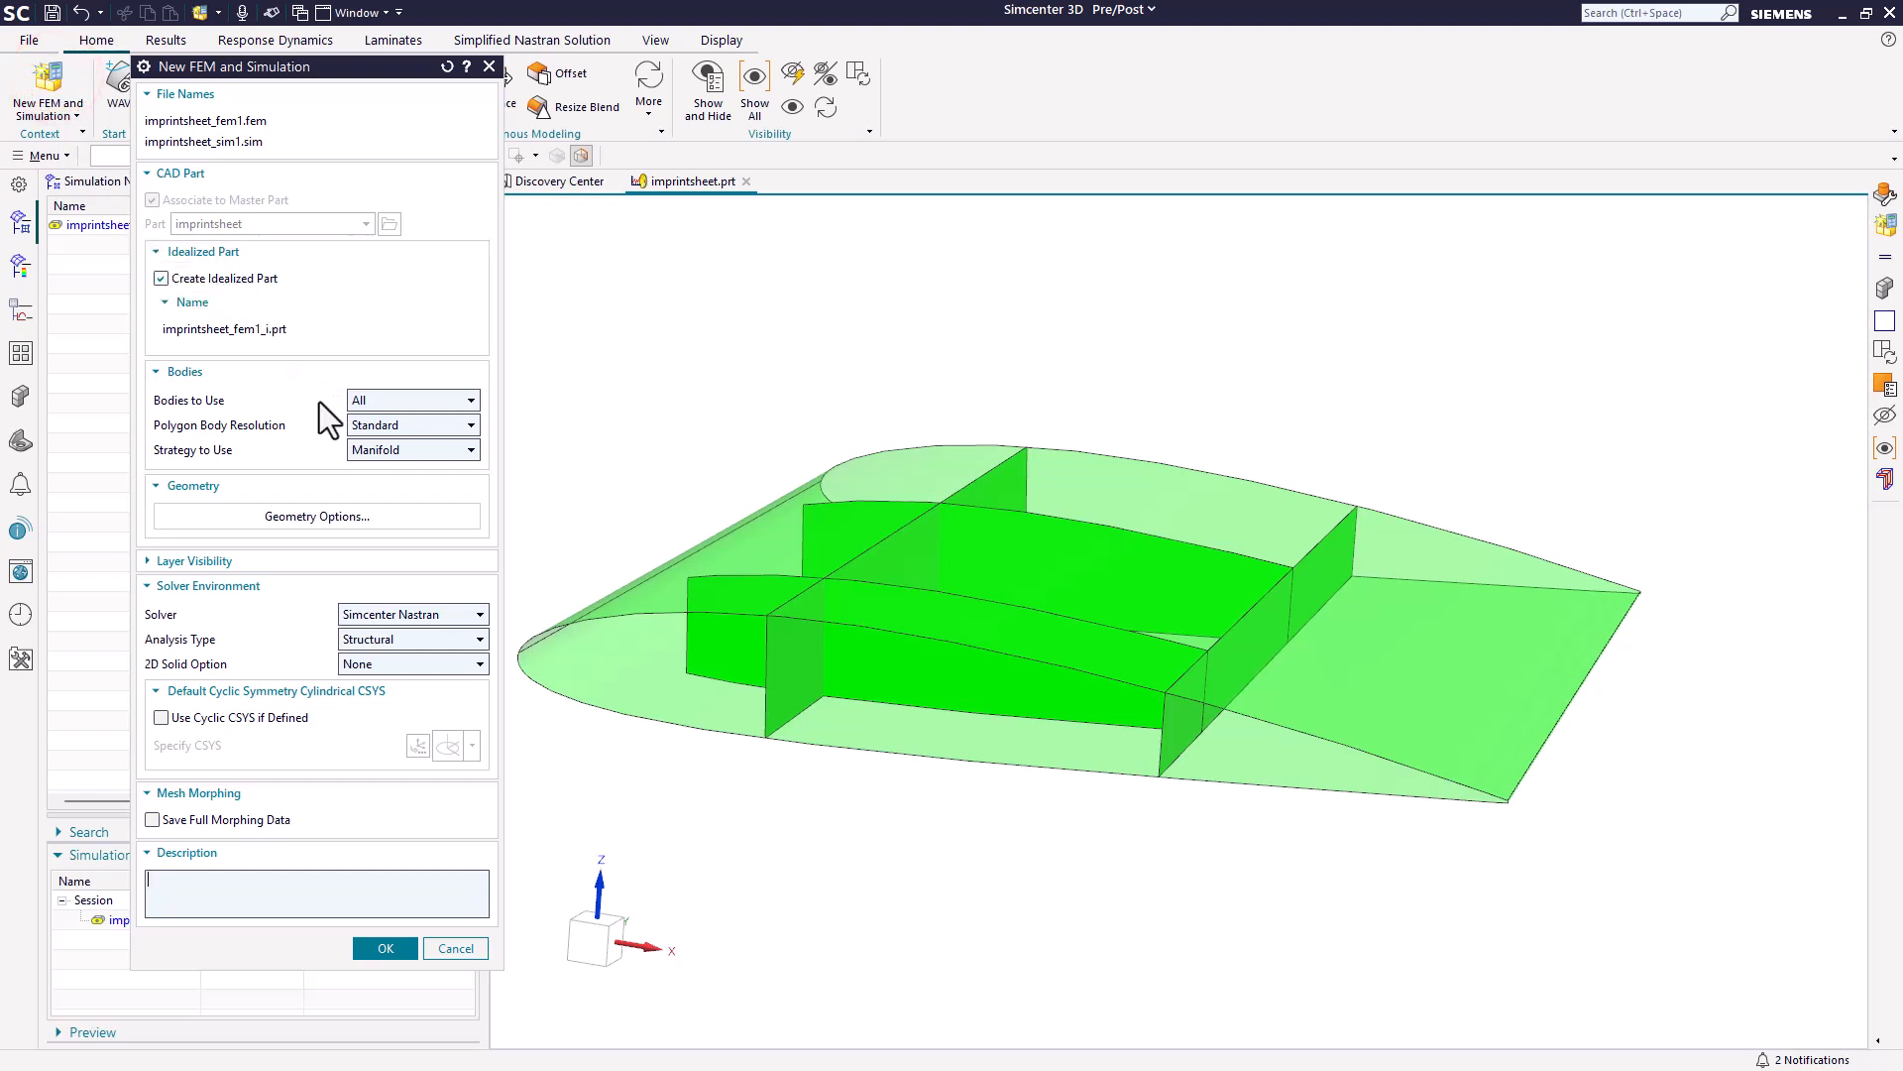
left_click(387, 953)
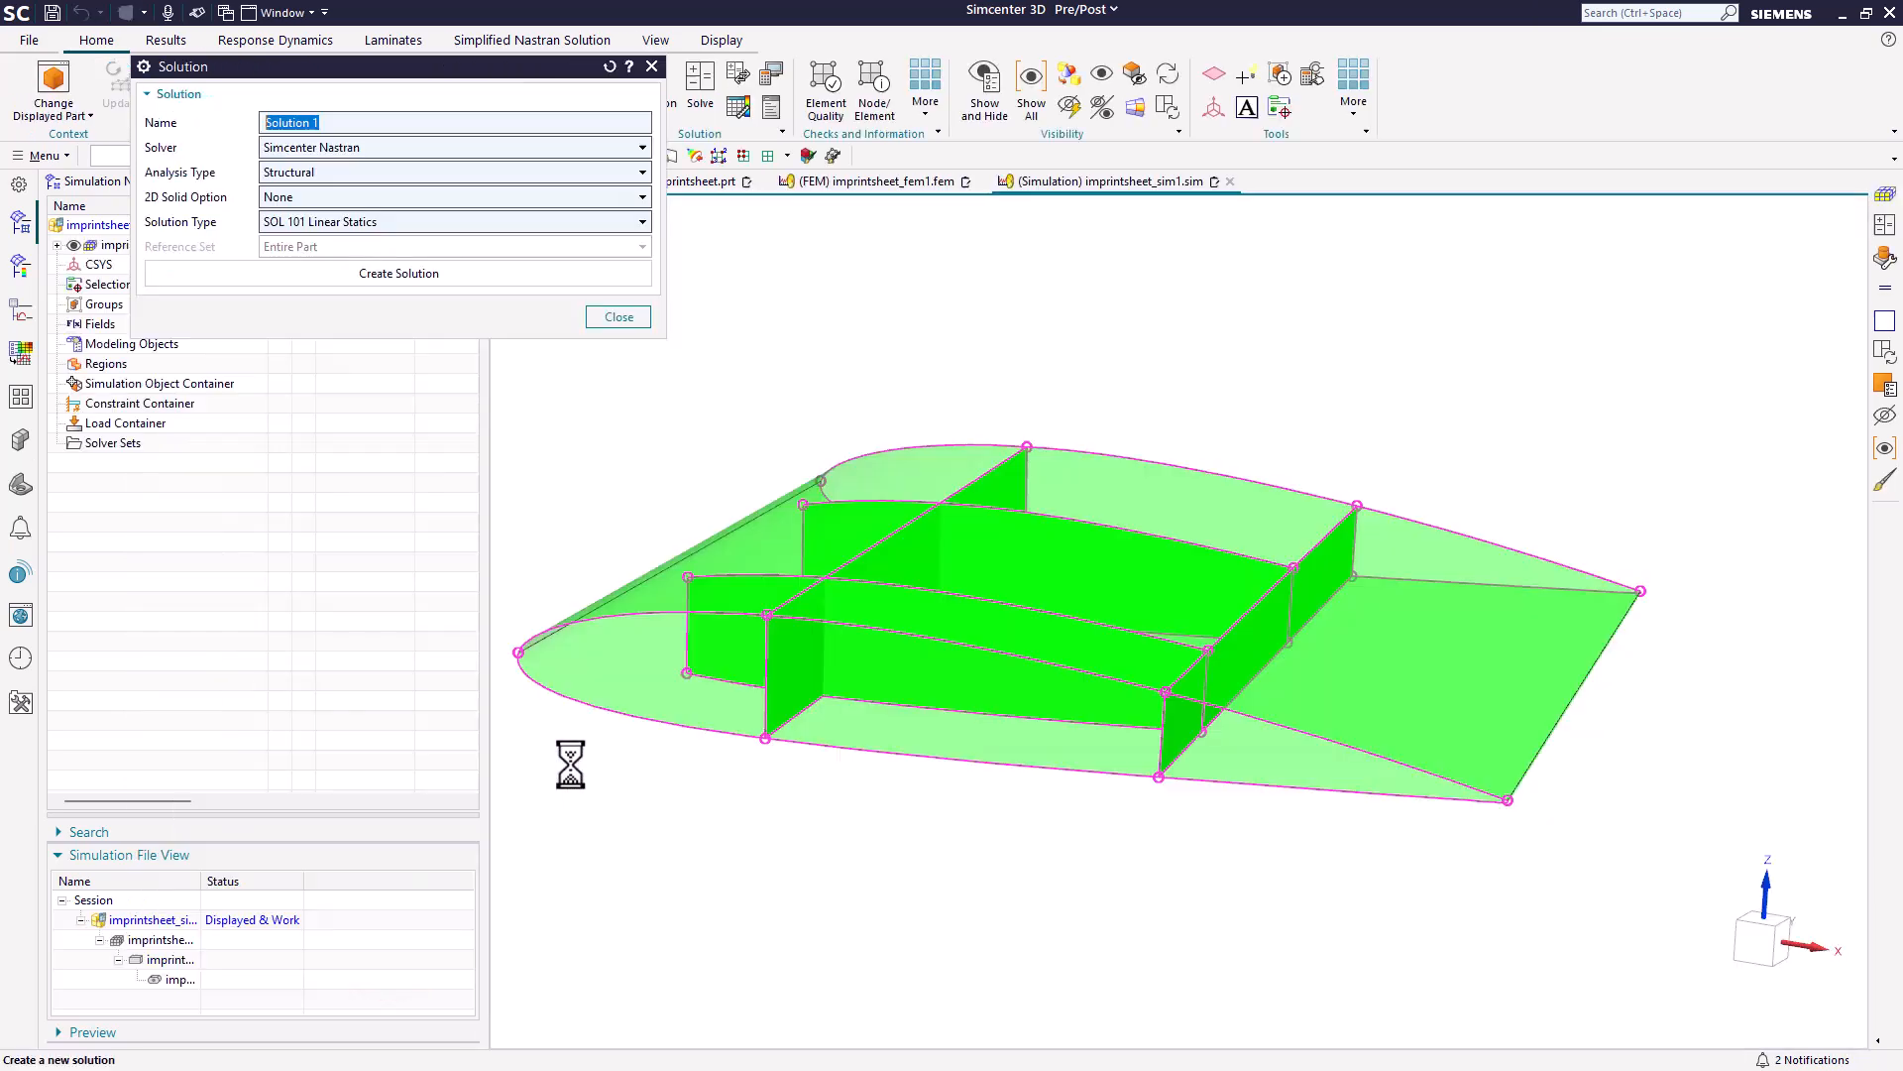
left_click(504, 275)
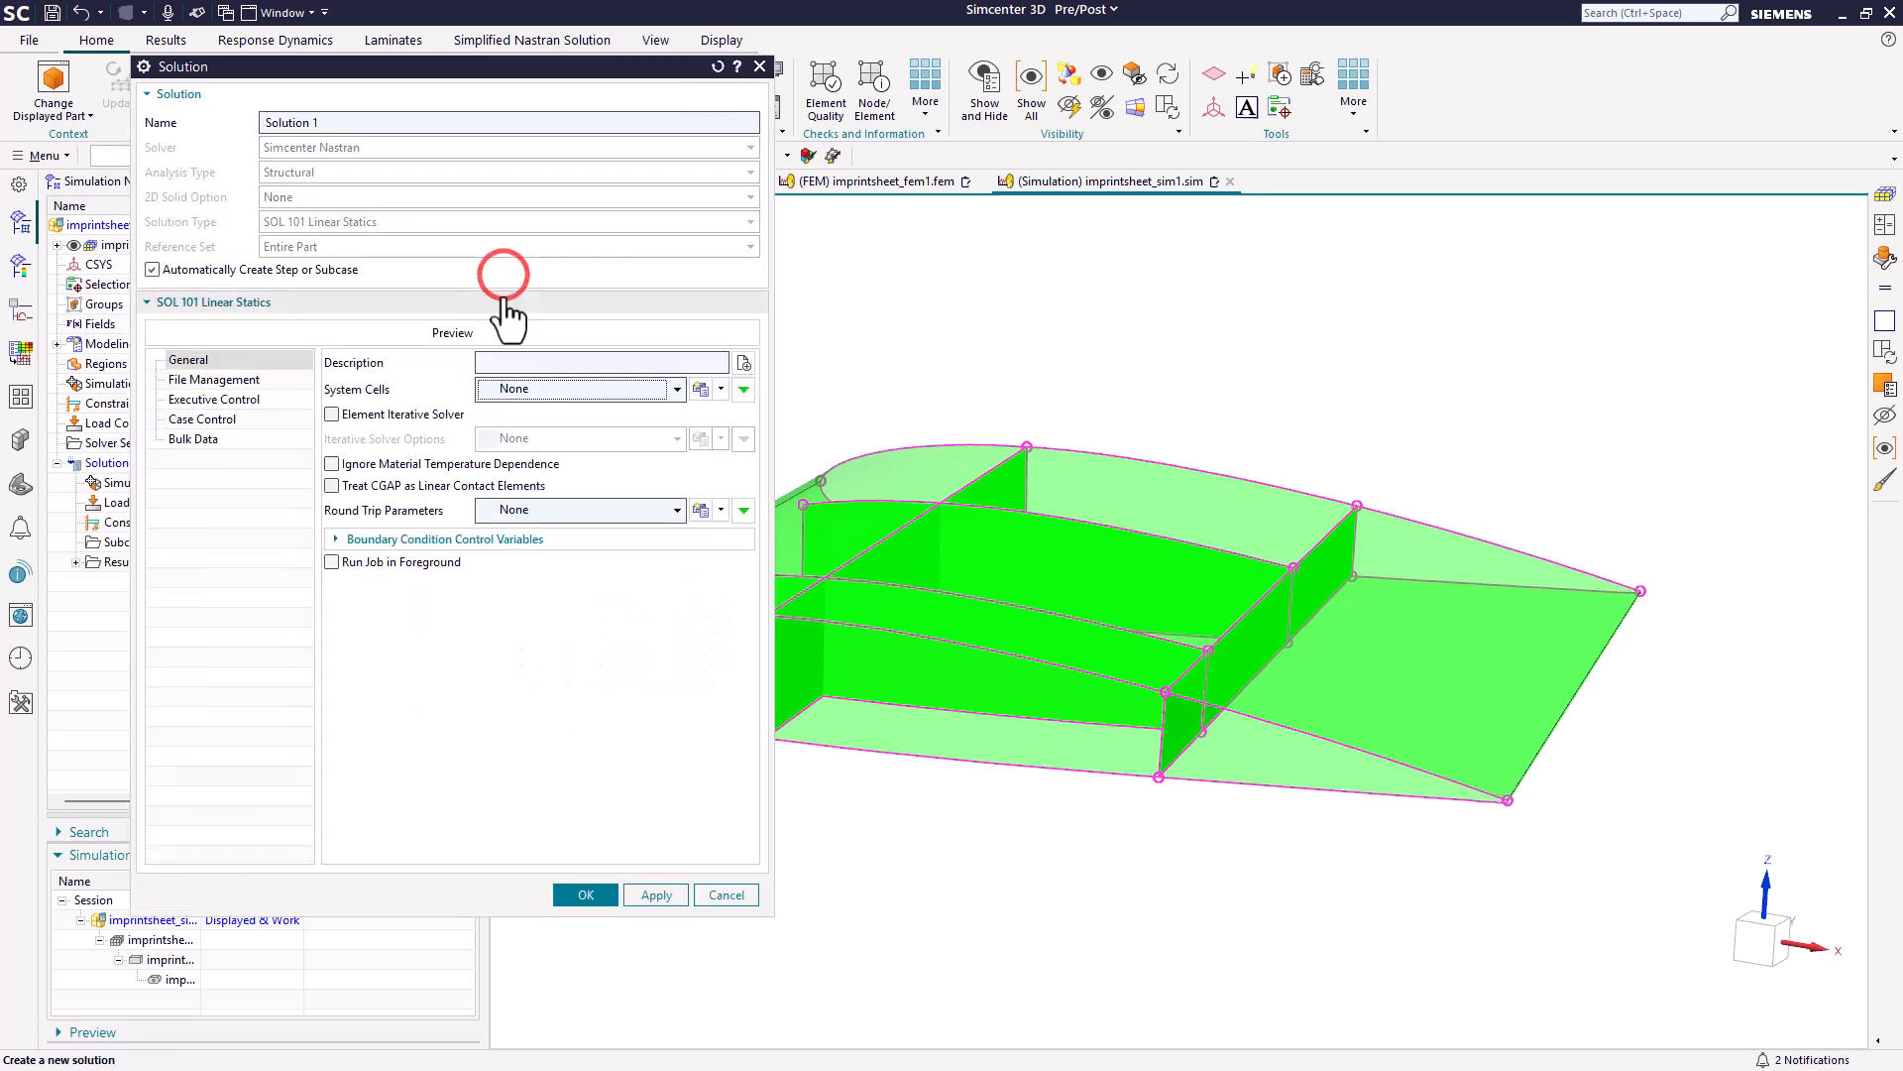
left_click(579, 897)
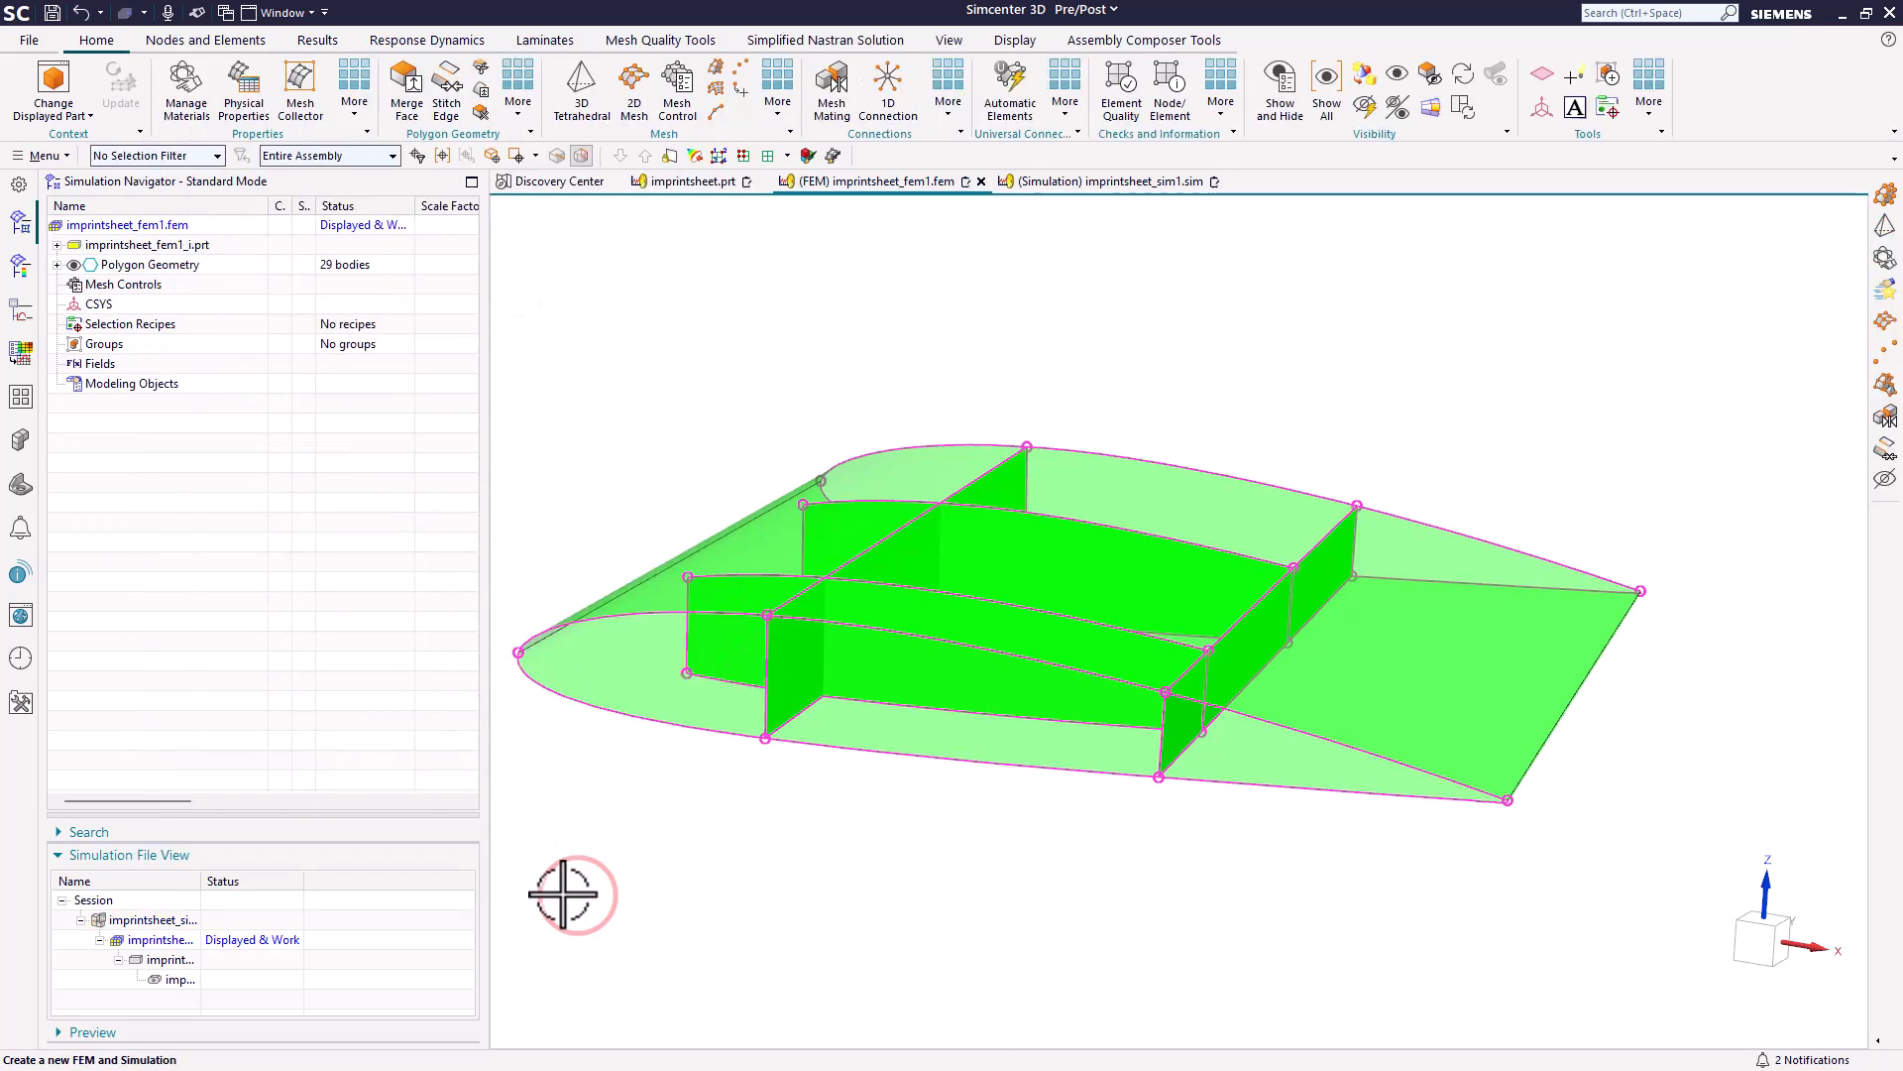
Review the polygon edge display settings of imprintsheet_fem1.fem for free and stitched edges, without changing them.
double_click(201, 881)
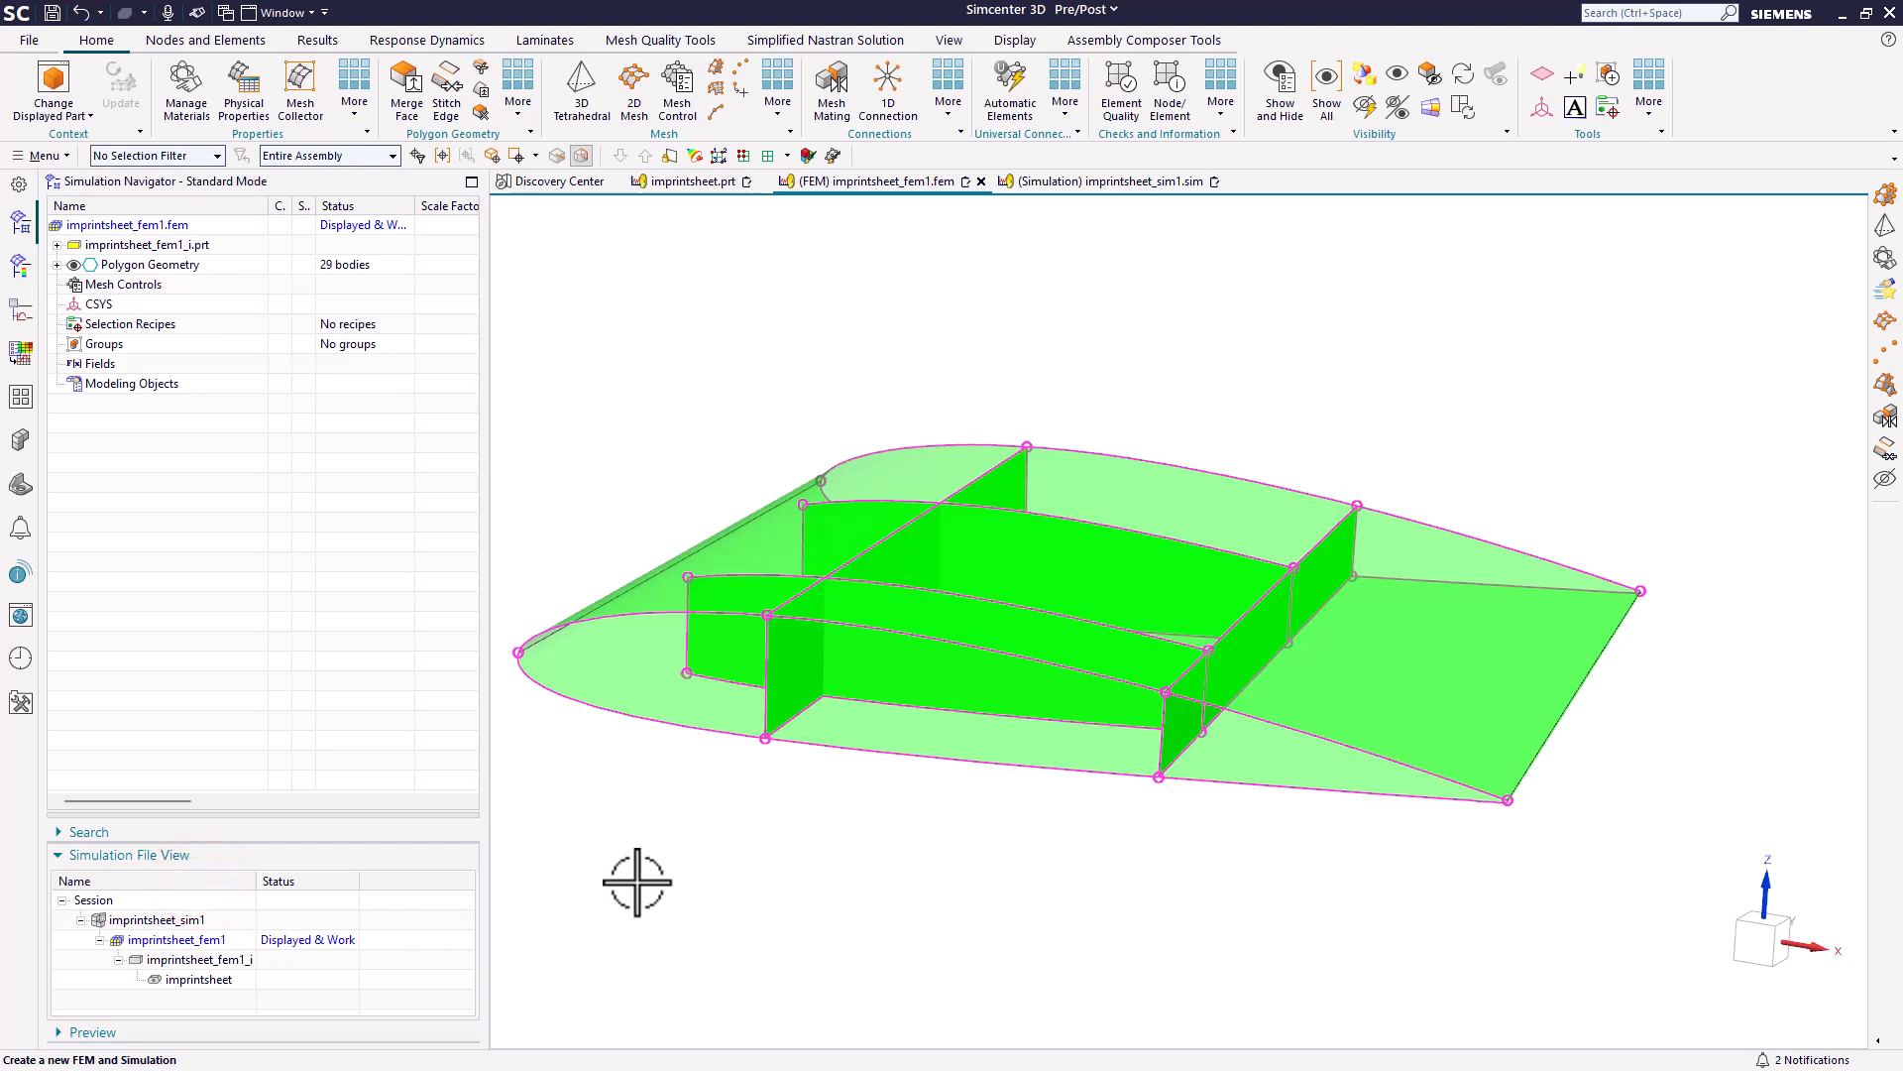
right_click(182, 226)
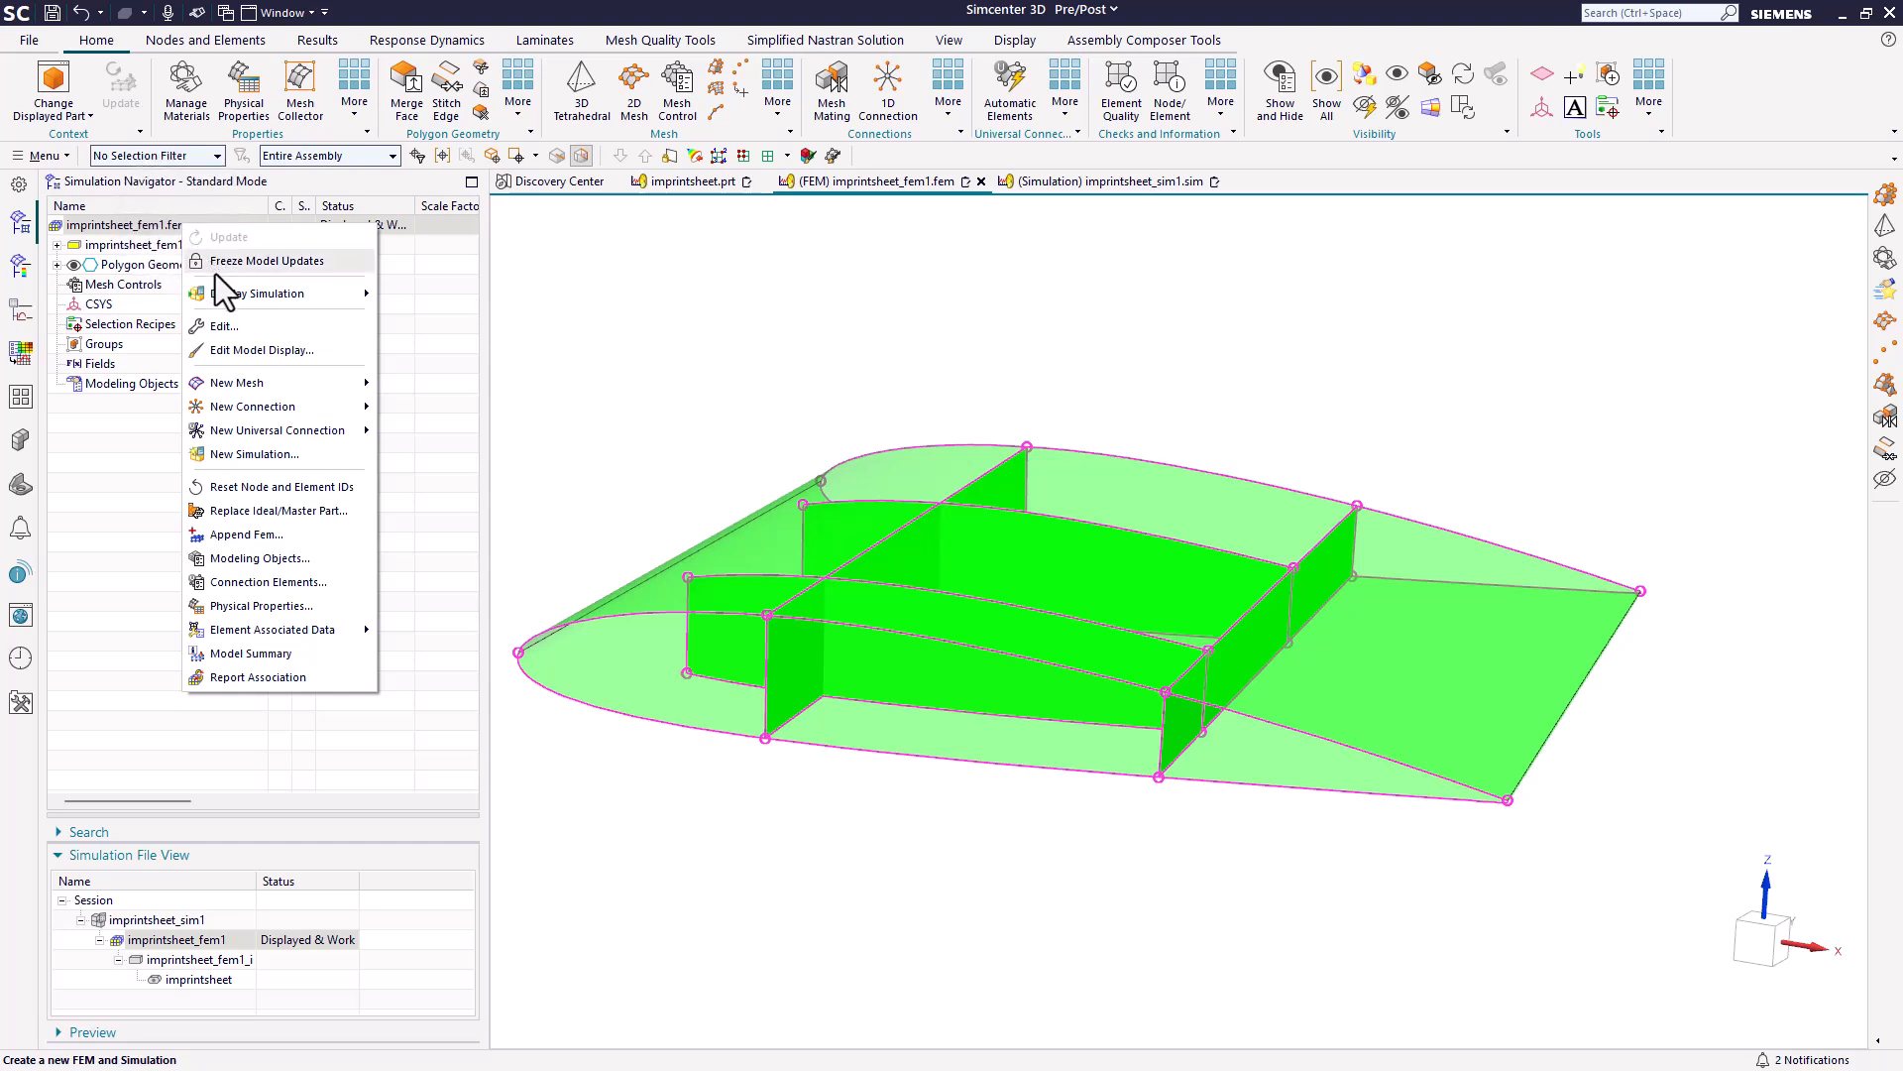
left_click(236, 349)
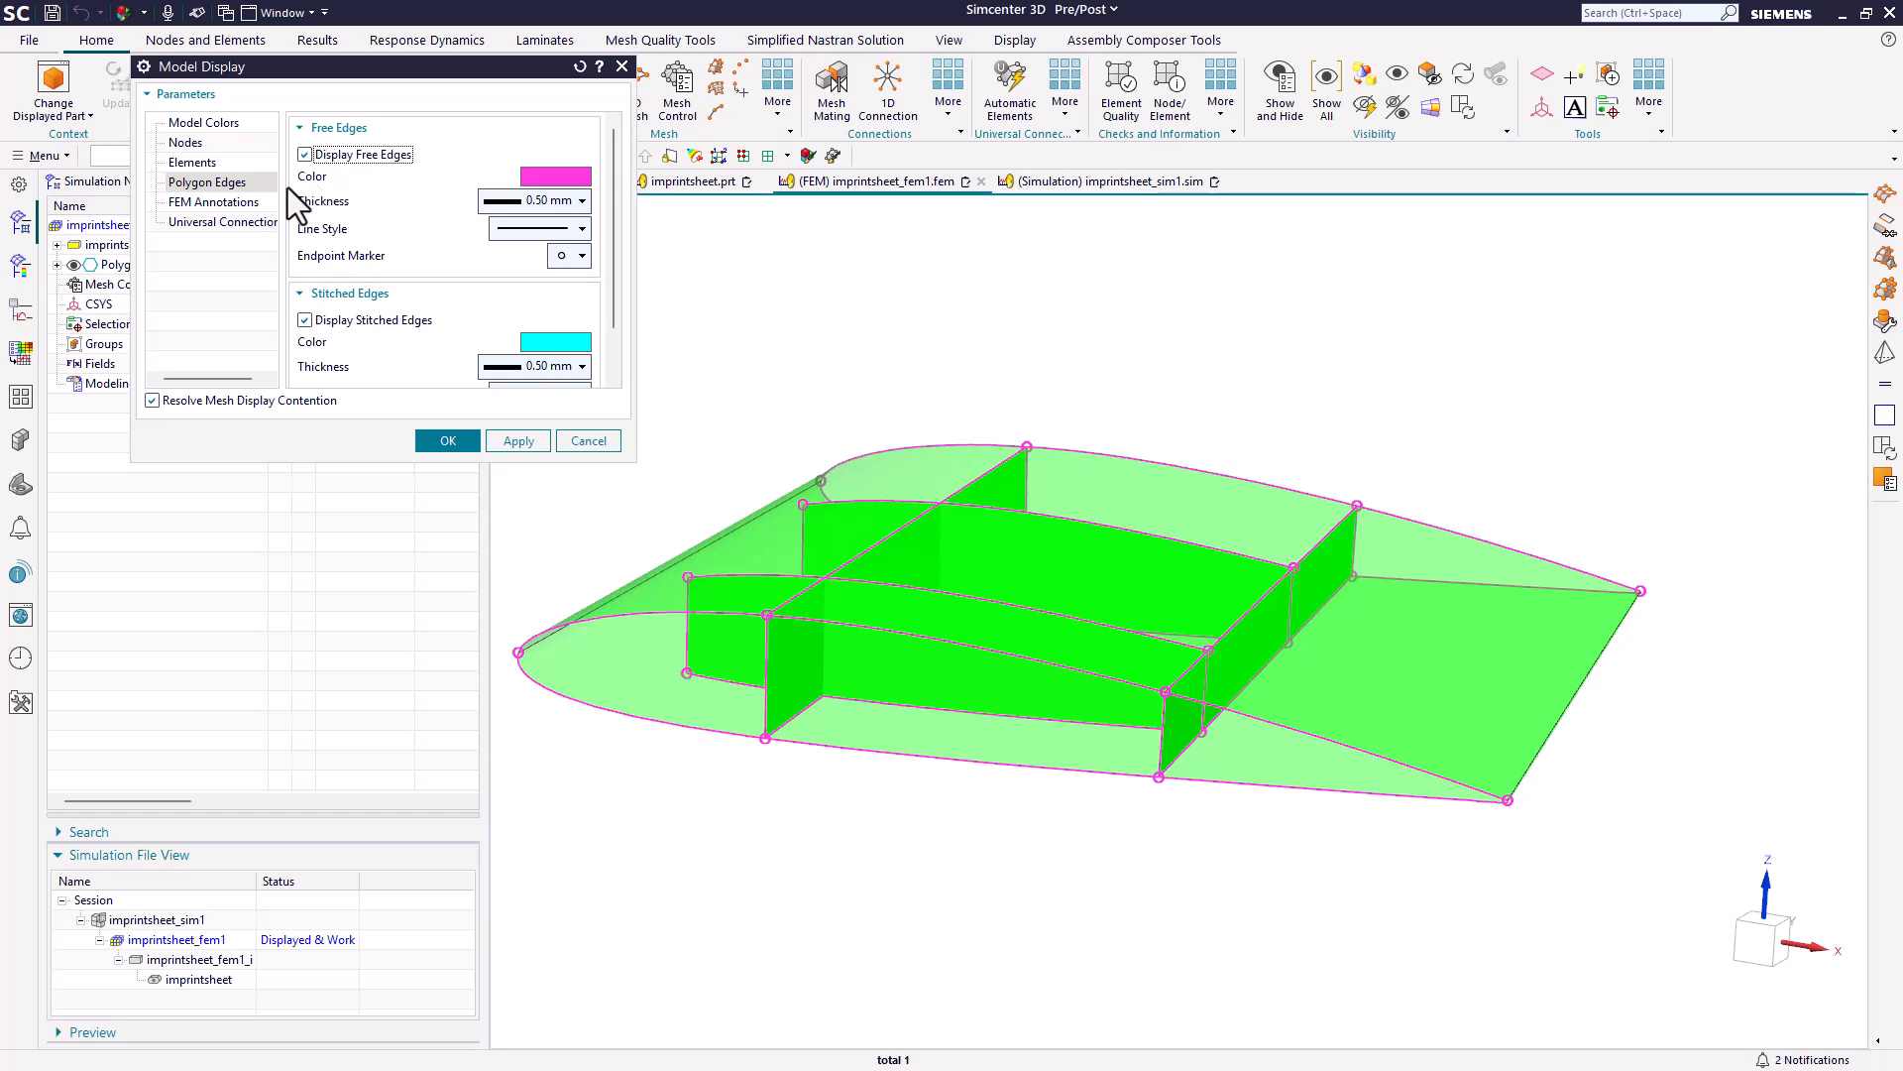
left_click(588, 442)
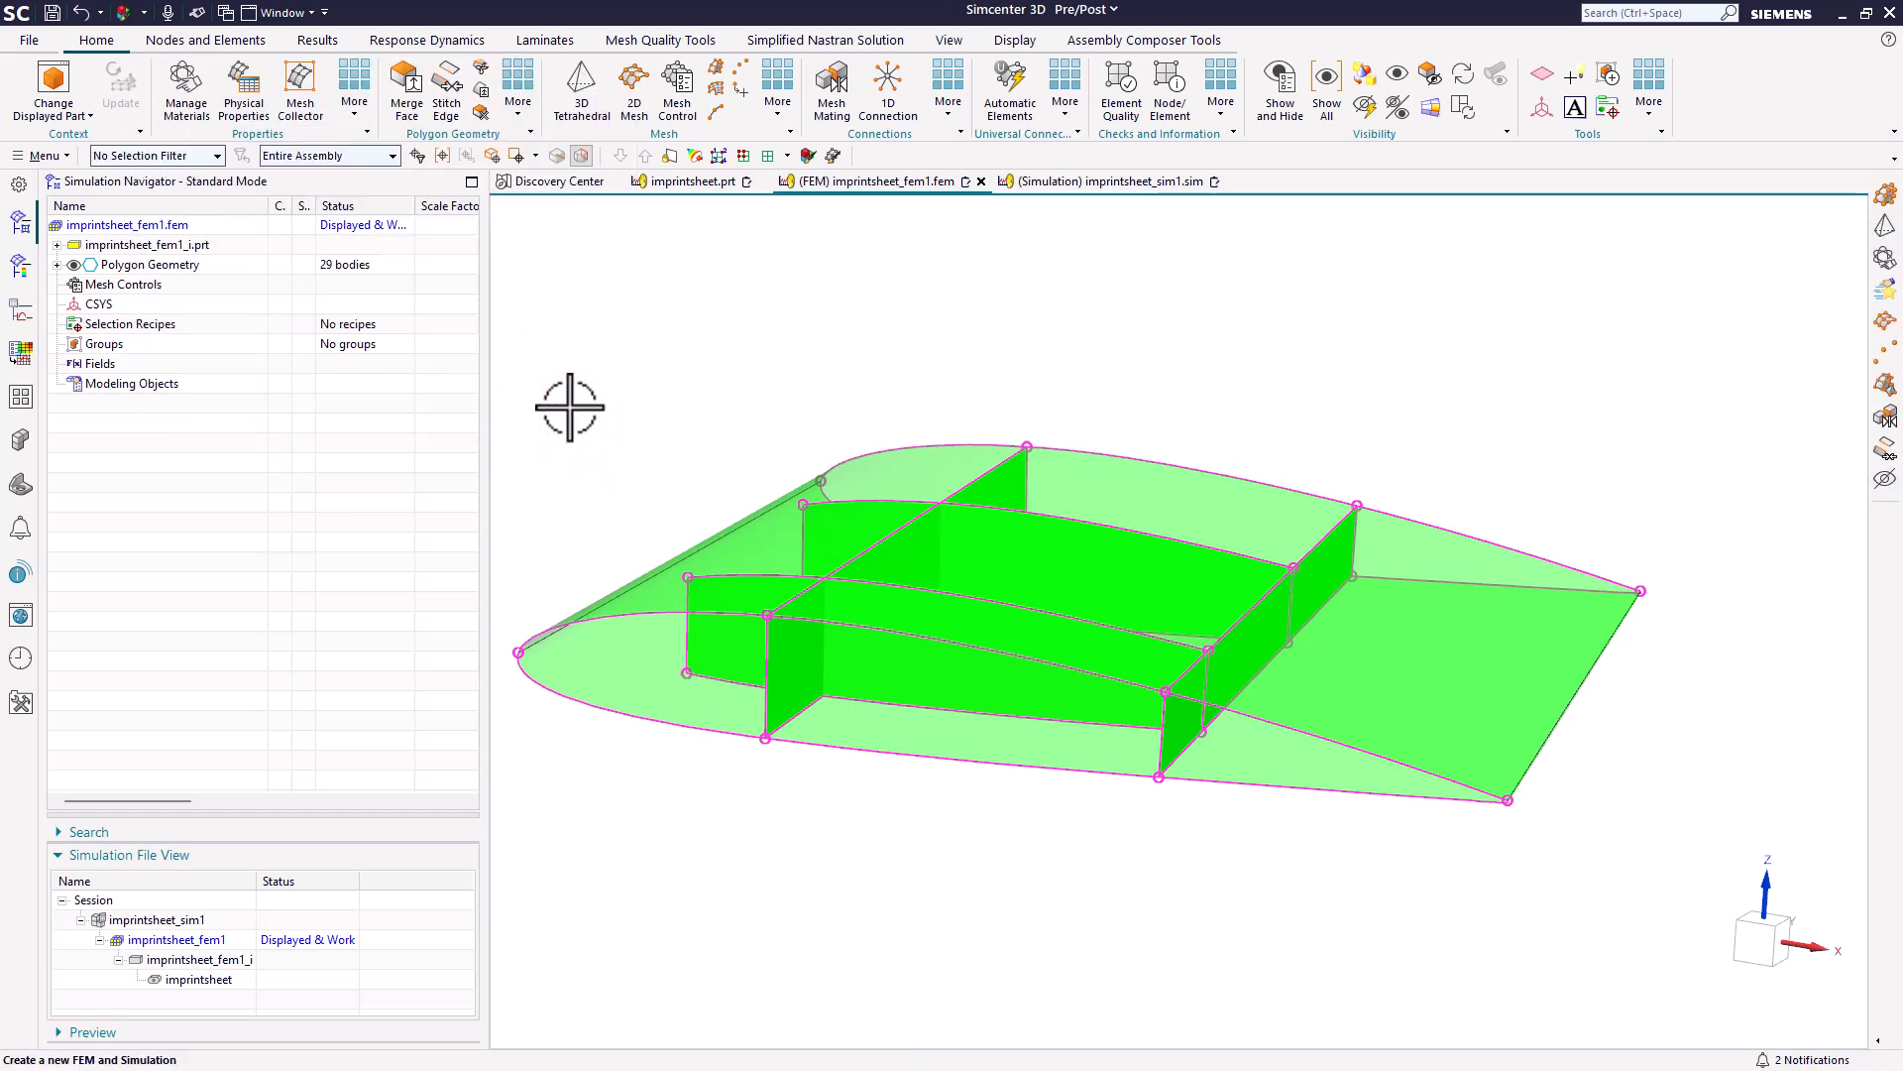
Try an automatic Stitch Edge on all five wing bodies, using both edge-to-edge and edge-to-face stitching with 0.06 in tolerances.
left_click(447, 84)
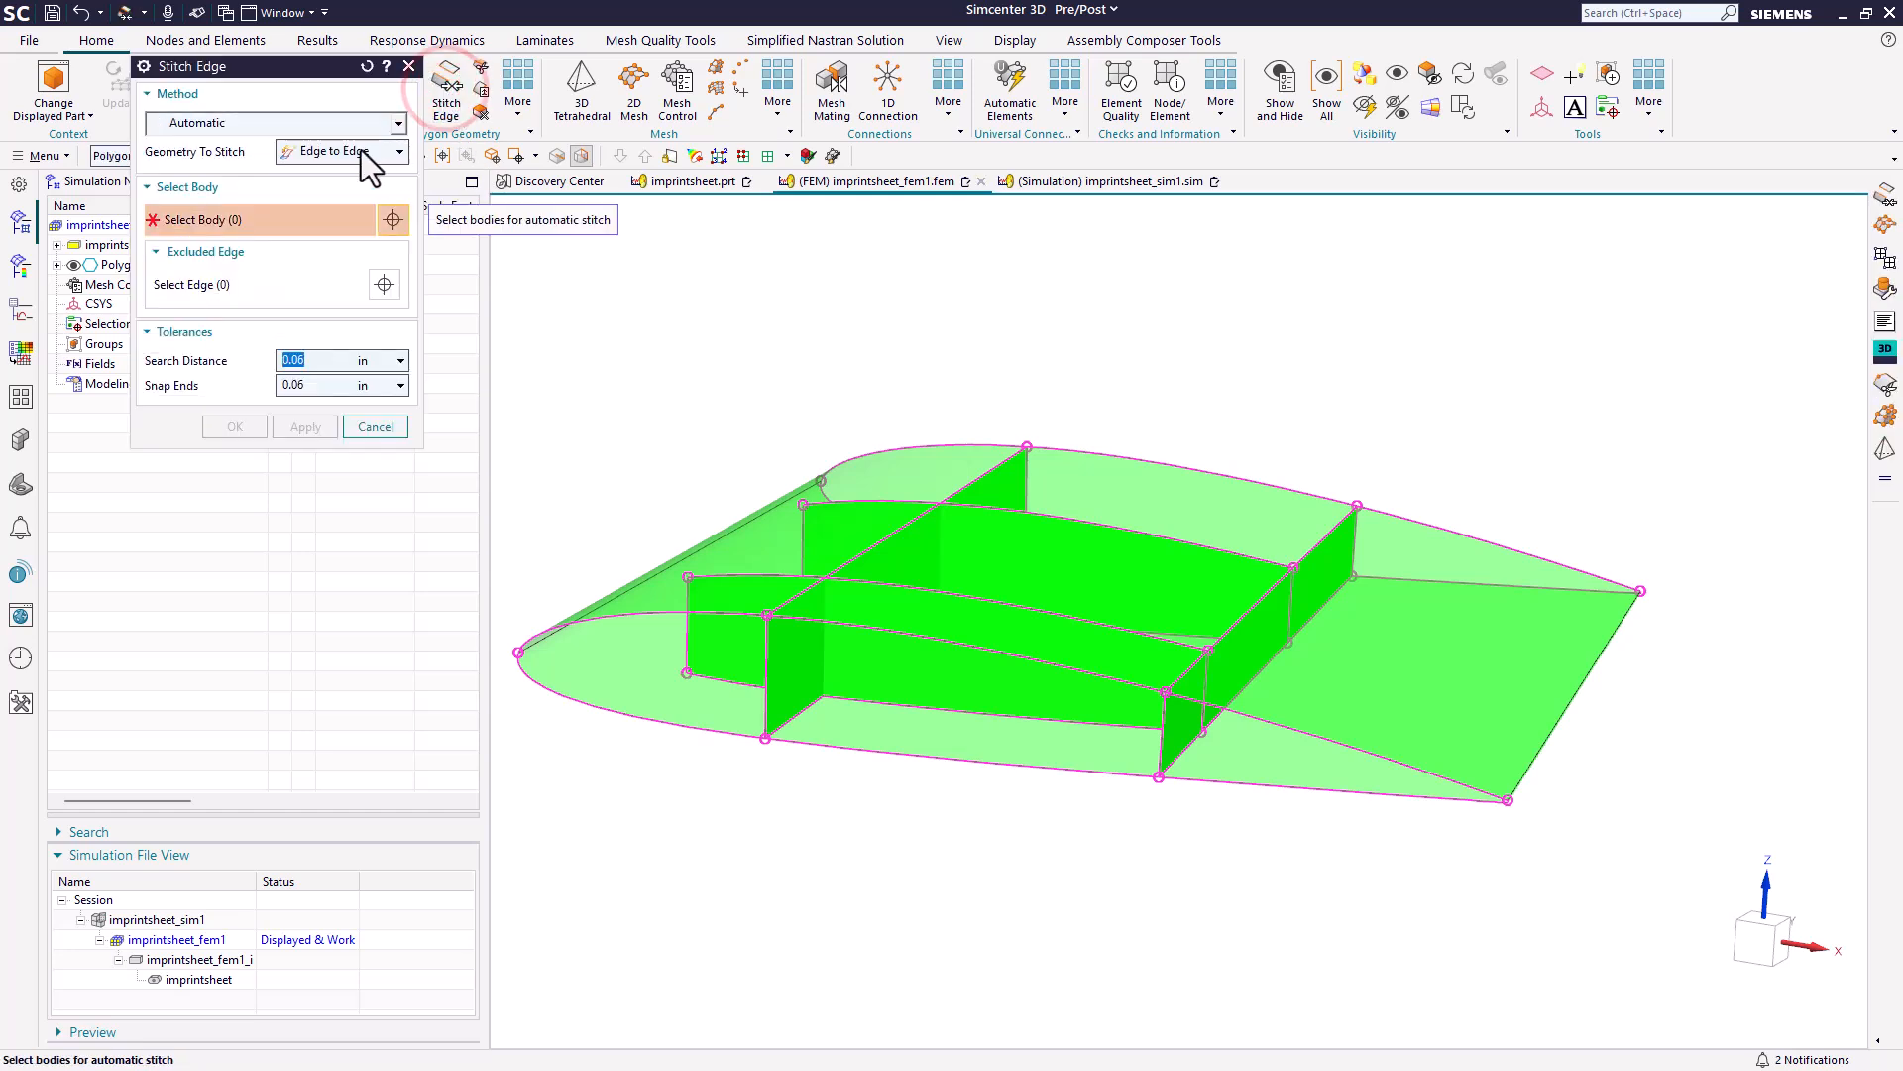
left_click(319, 150)
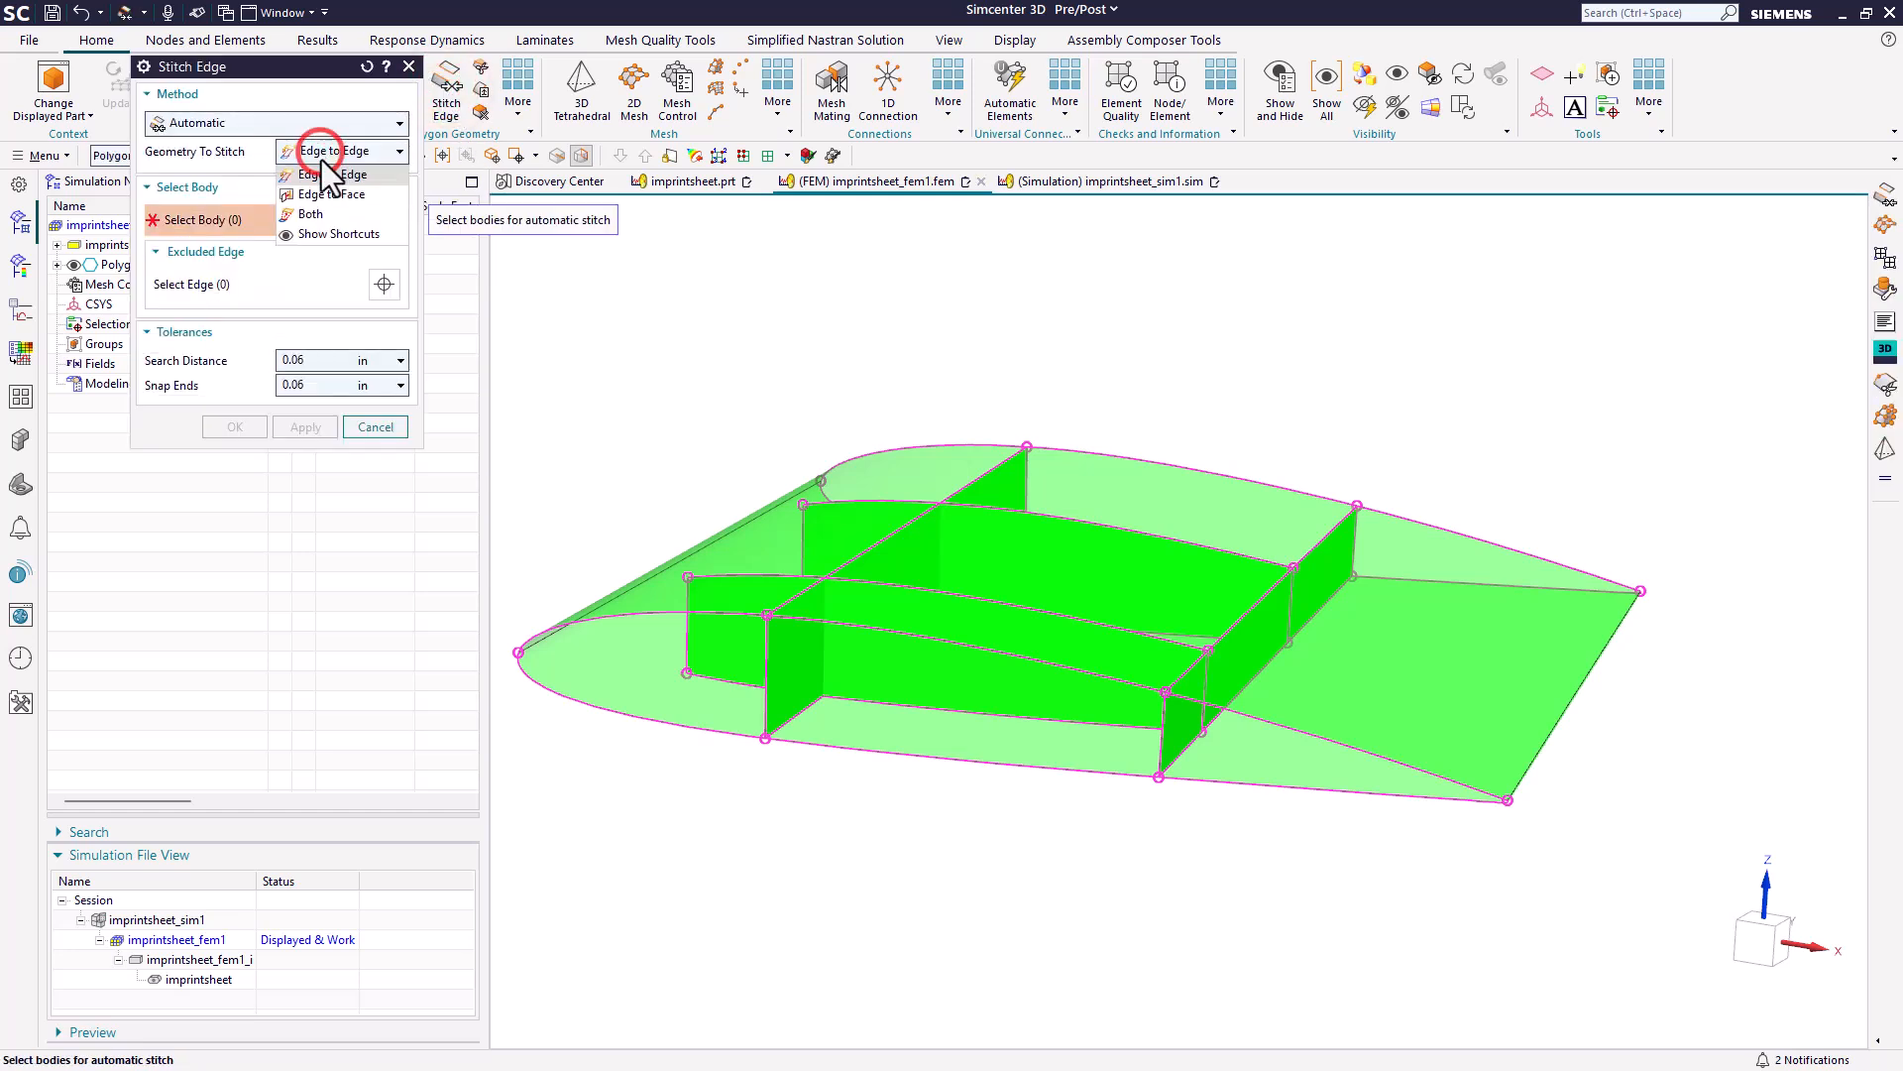
left_click(317, 212)
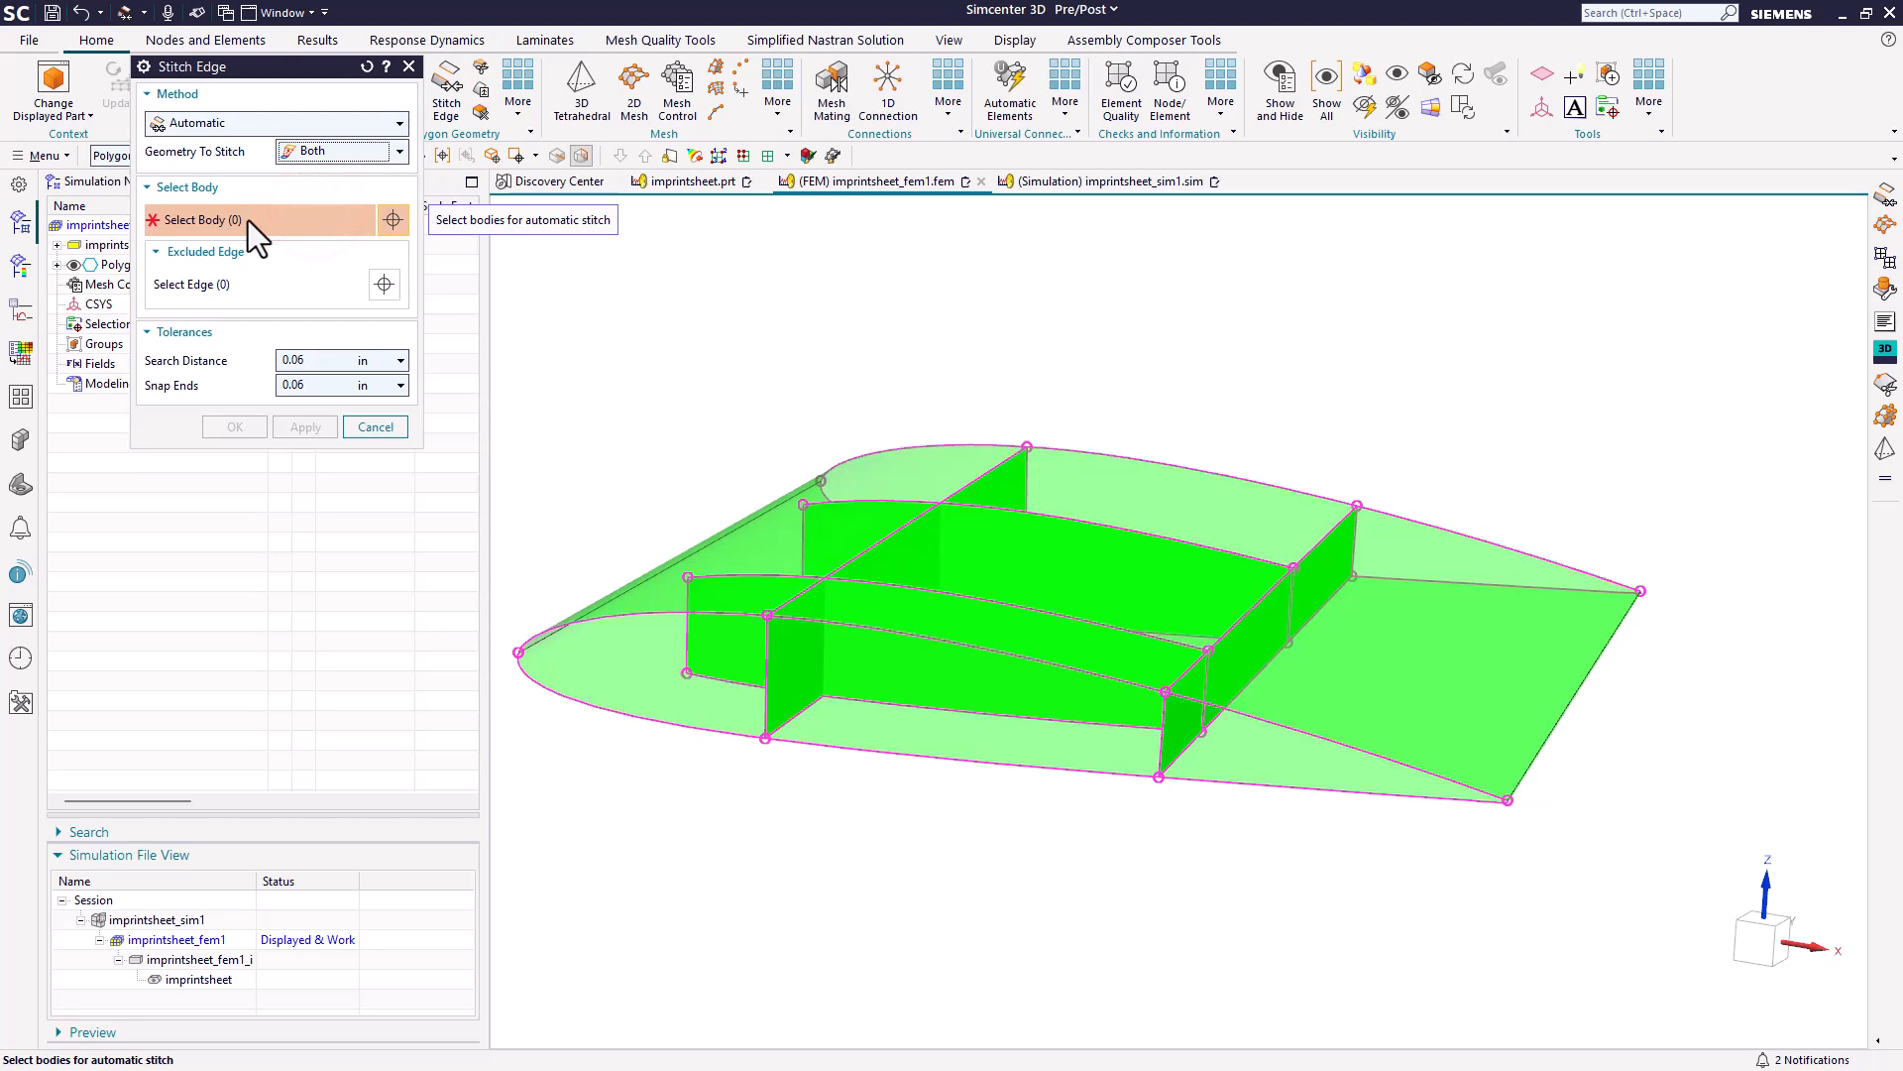
scroll(1266, 748, "down", 1)
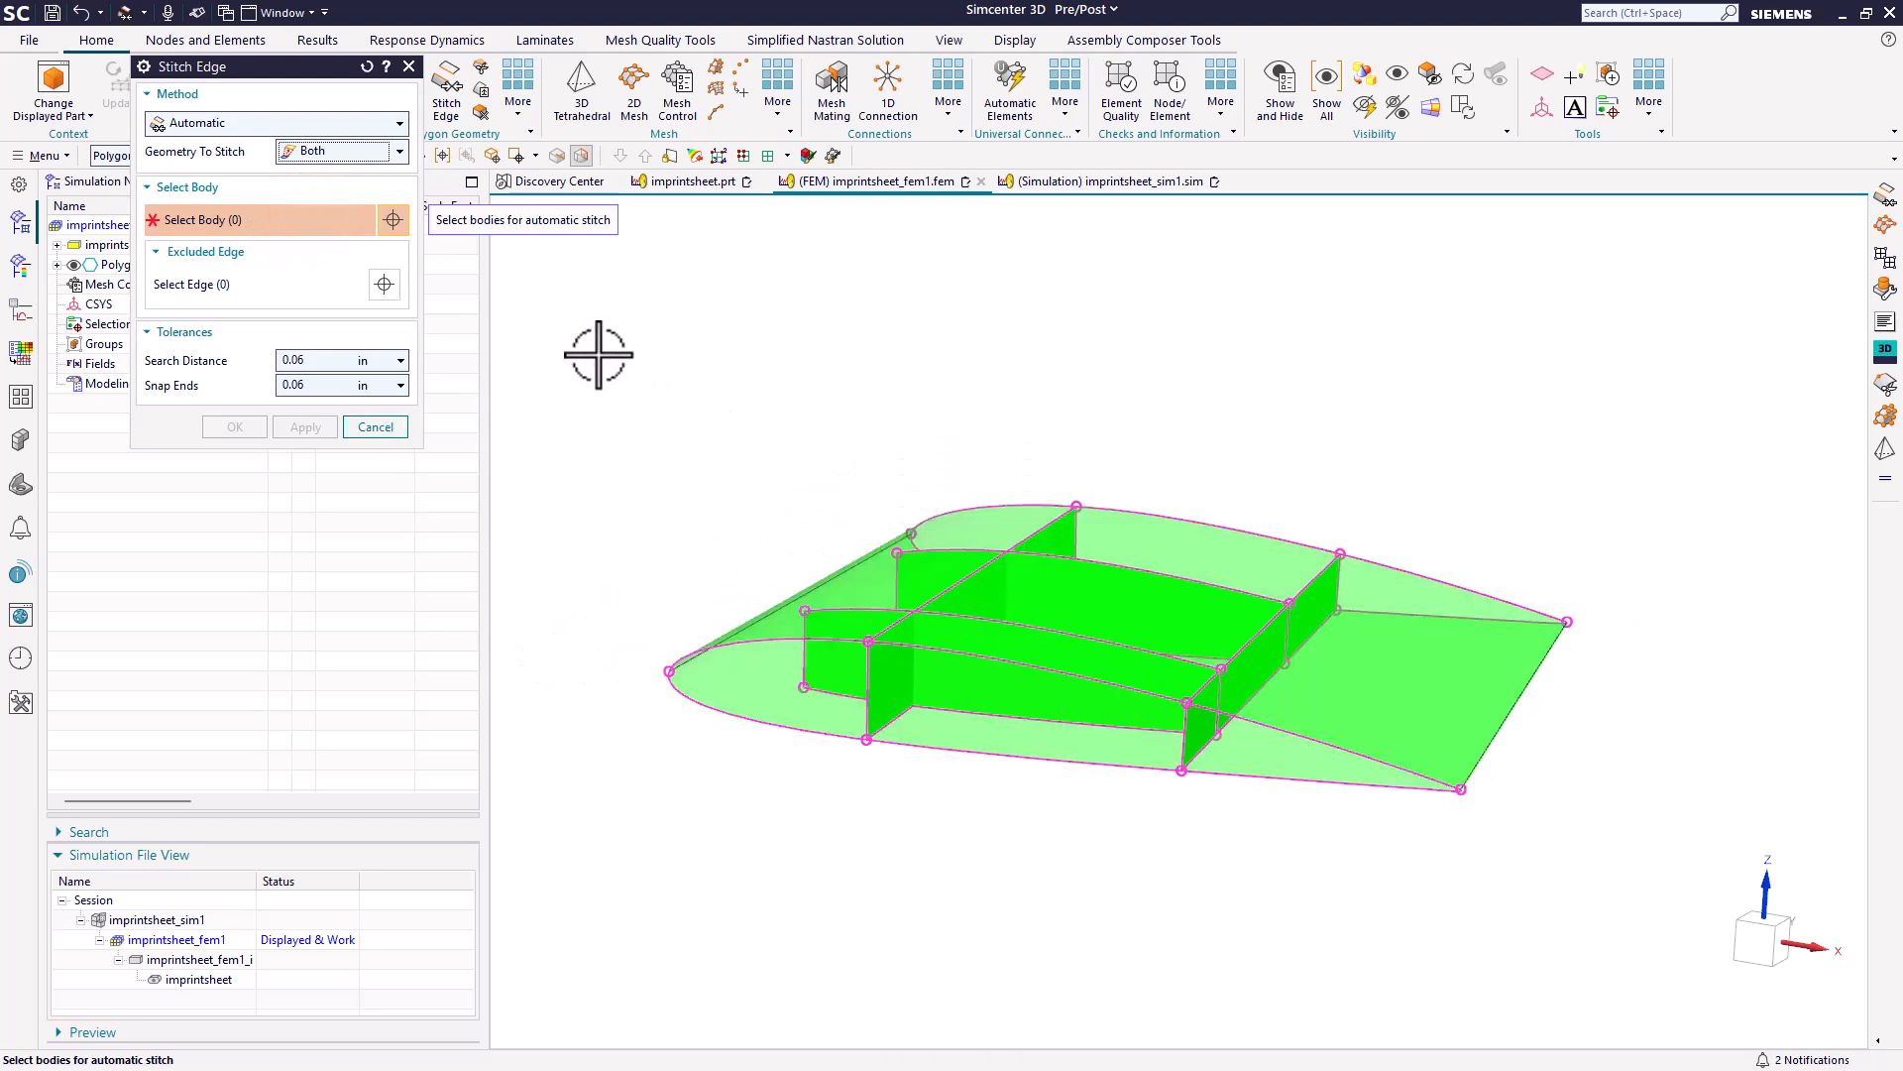
left_click_drag(598, 354, 1623, 884)
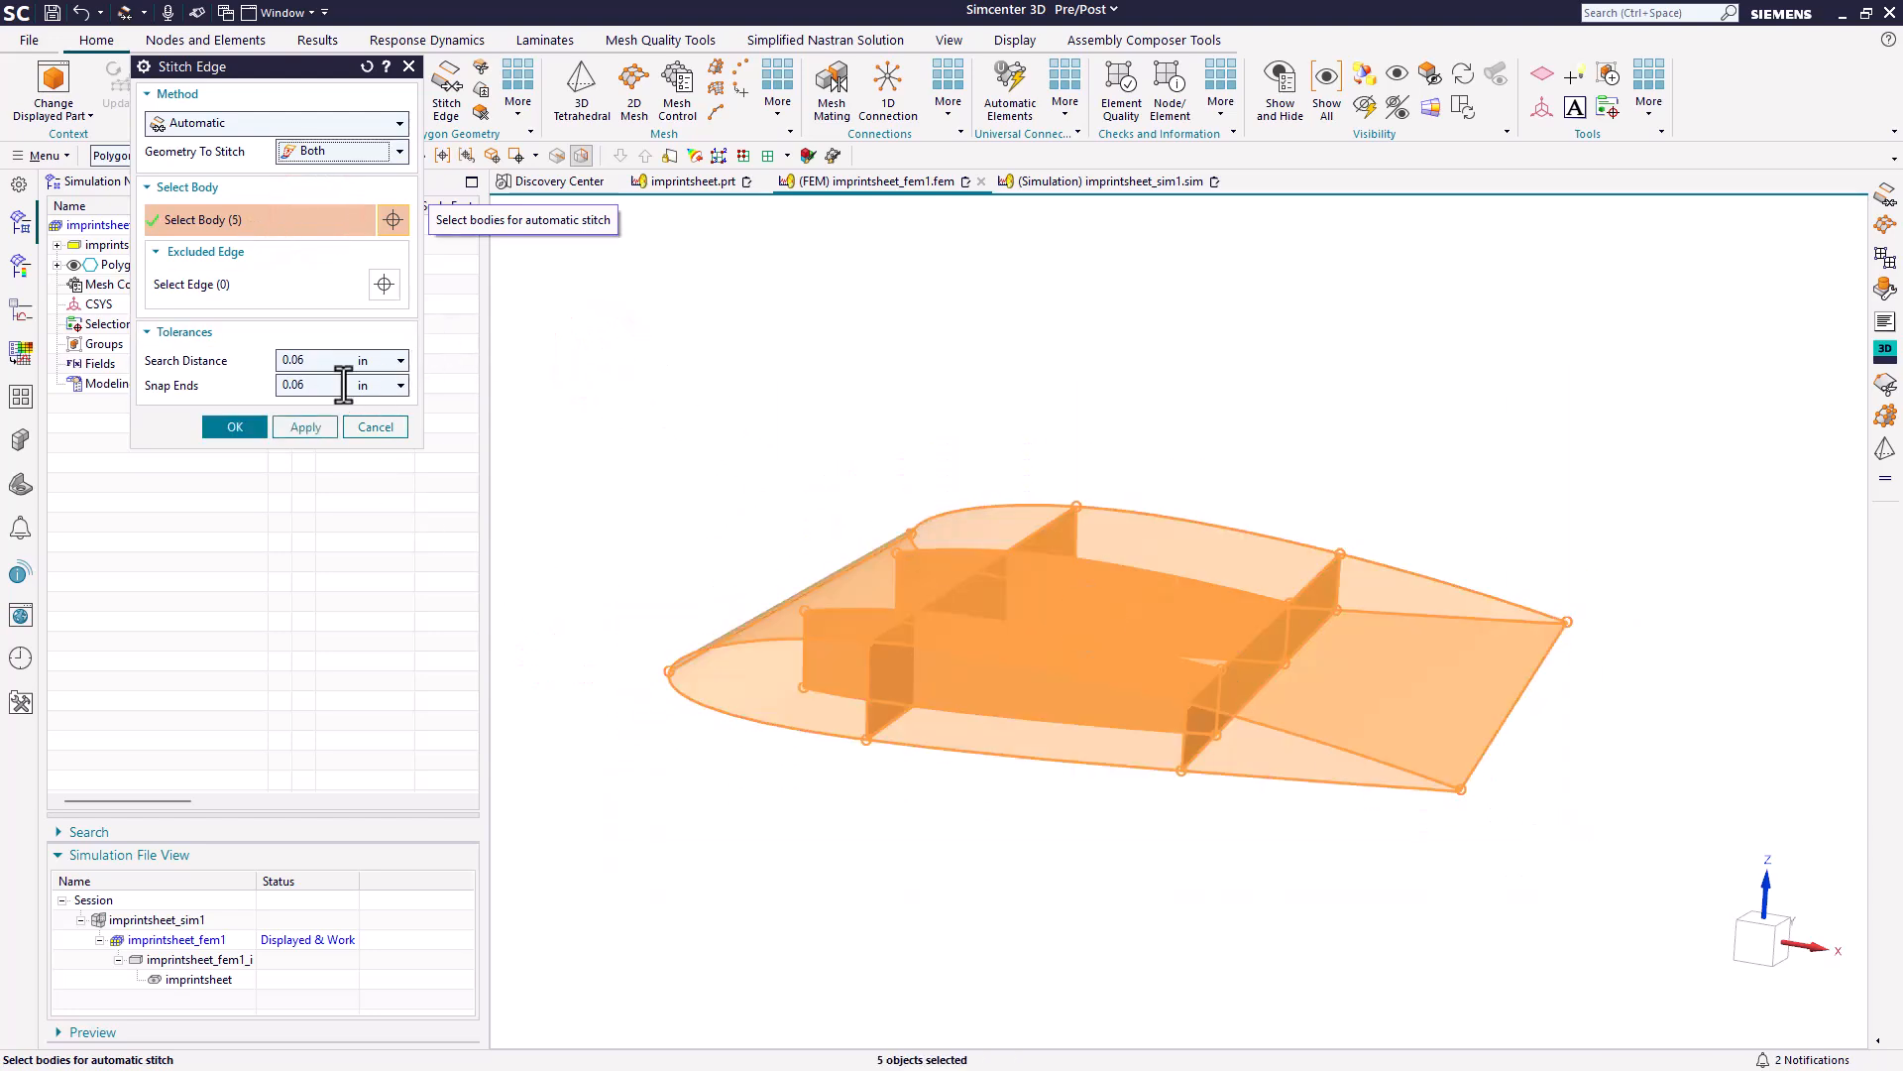
left_click(228, 432)
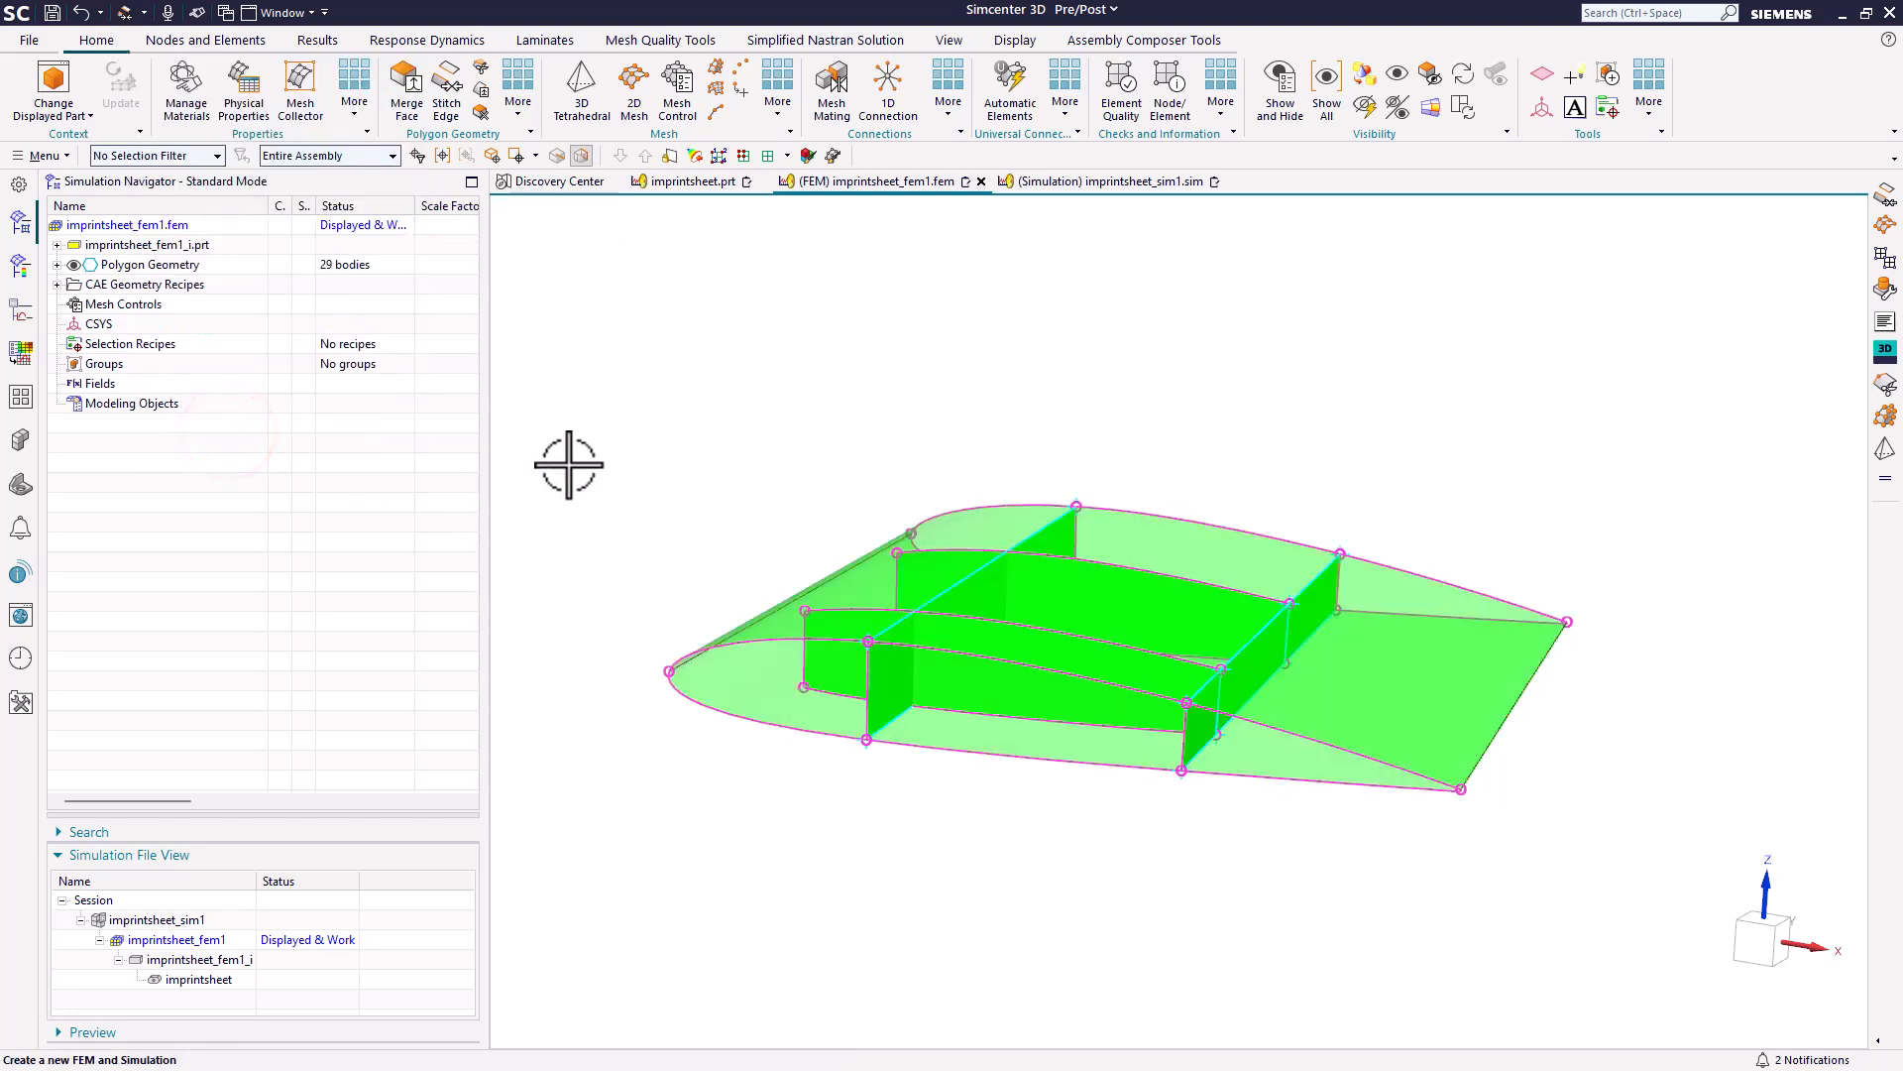
Examine the stitched and free edges along the ribs and spars from both sides, and undo the automatic stitch.
scroll(783, 399, "up", 2)
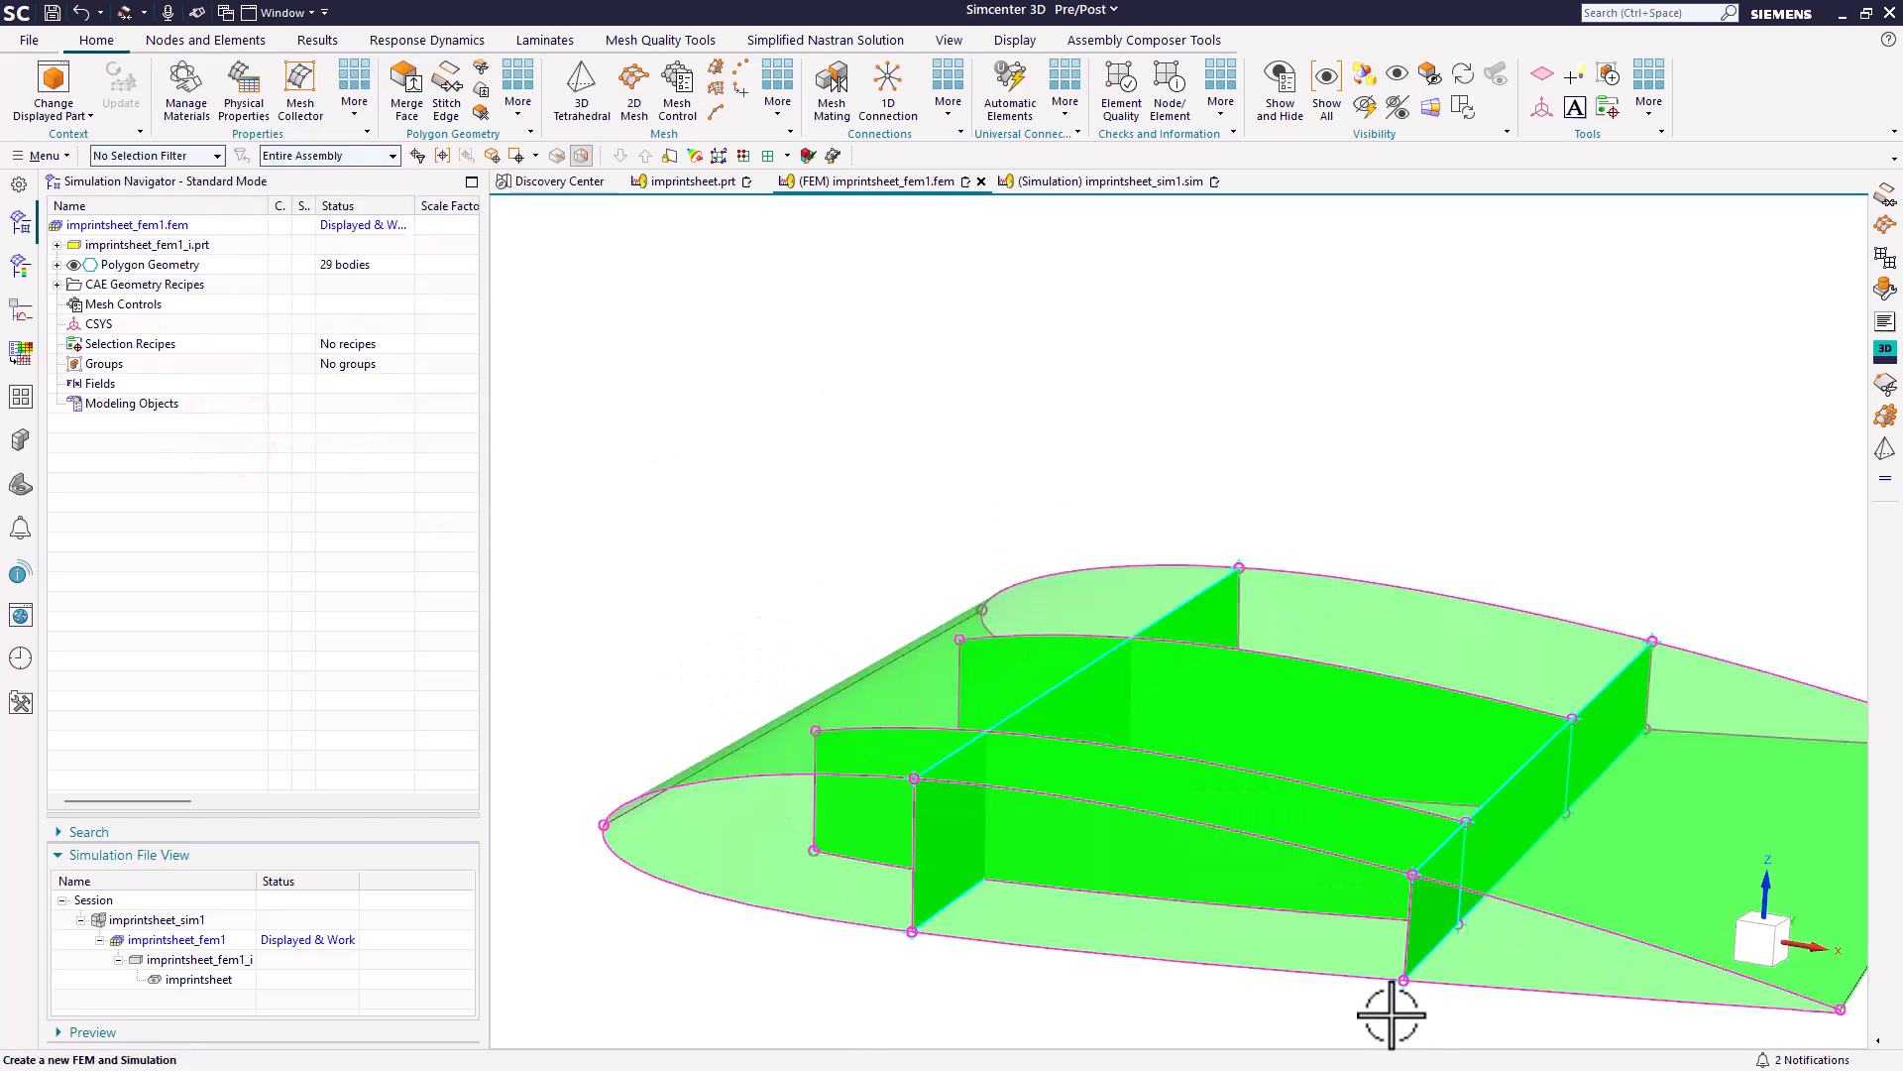
scroll(1390, 1015, "up", 1)
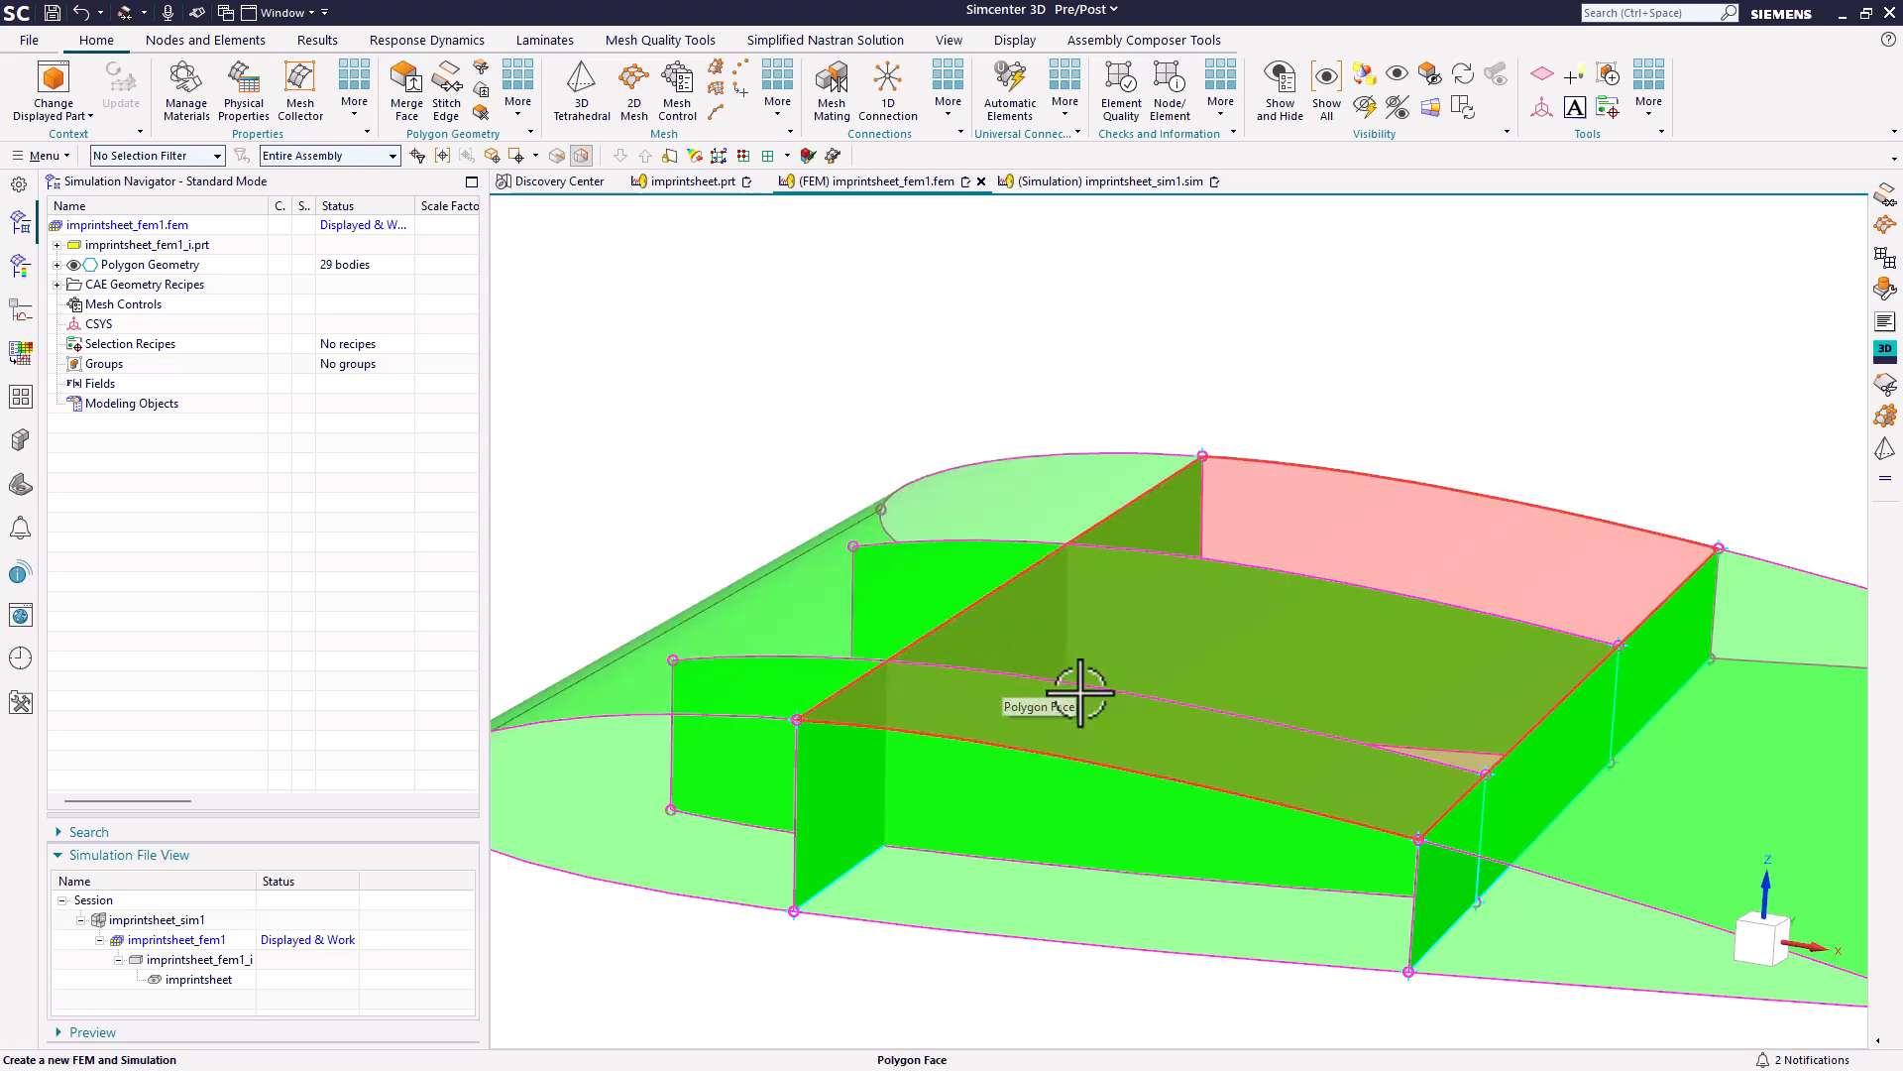
middle_click_drag(1136, 701, 1061, 408)
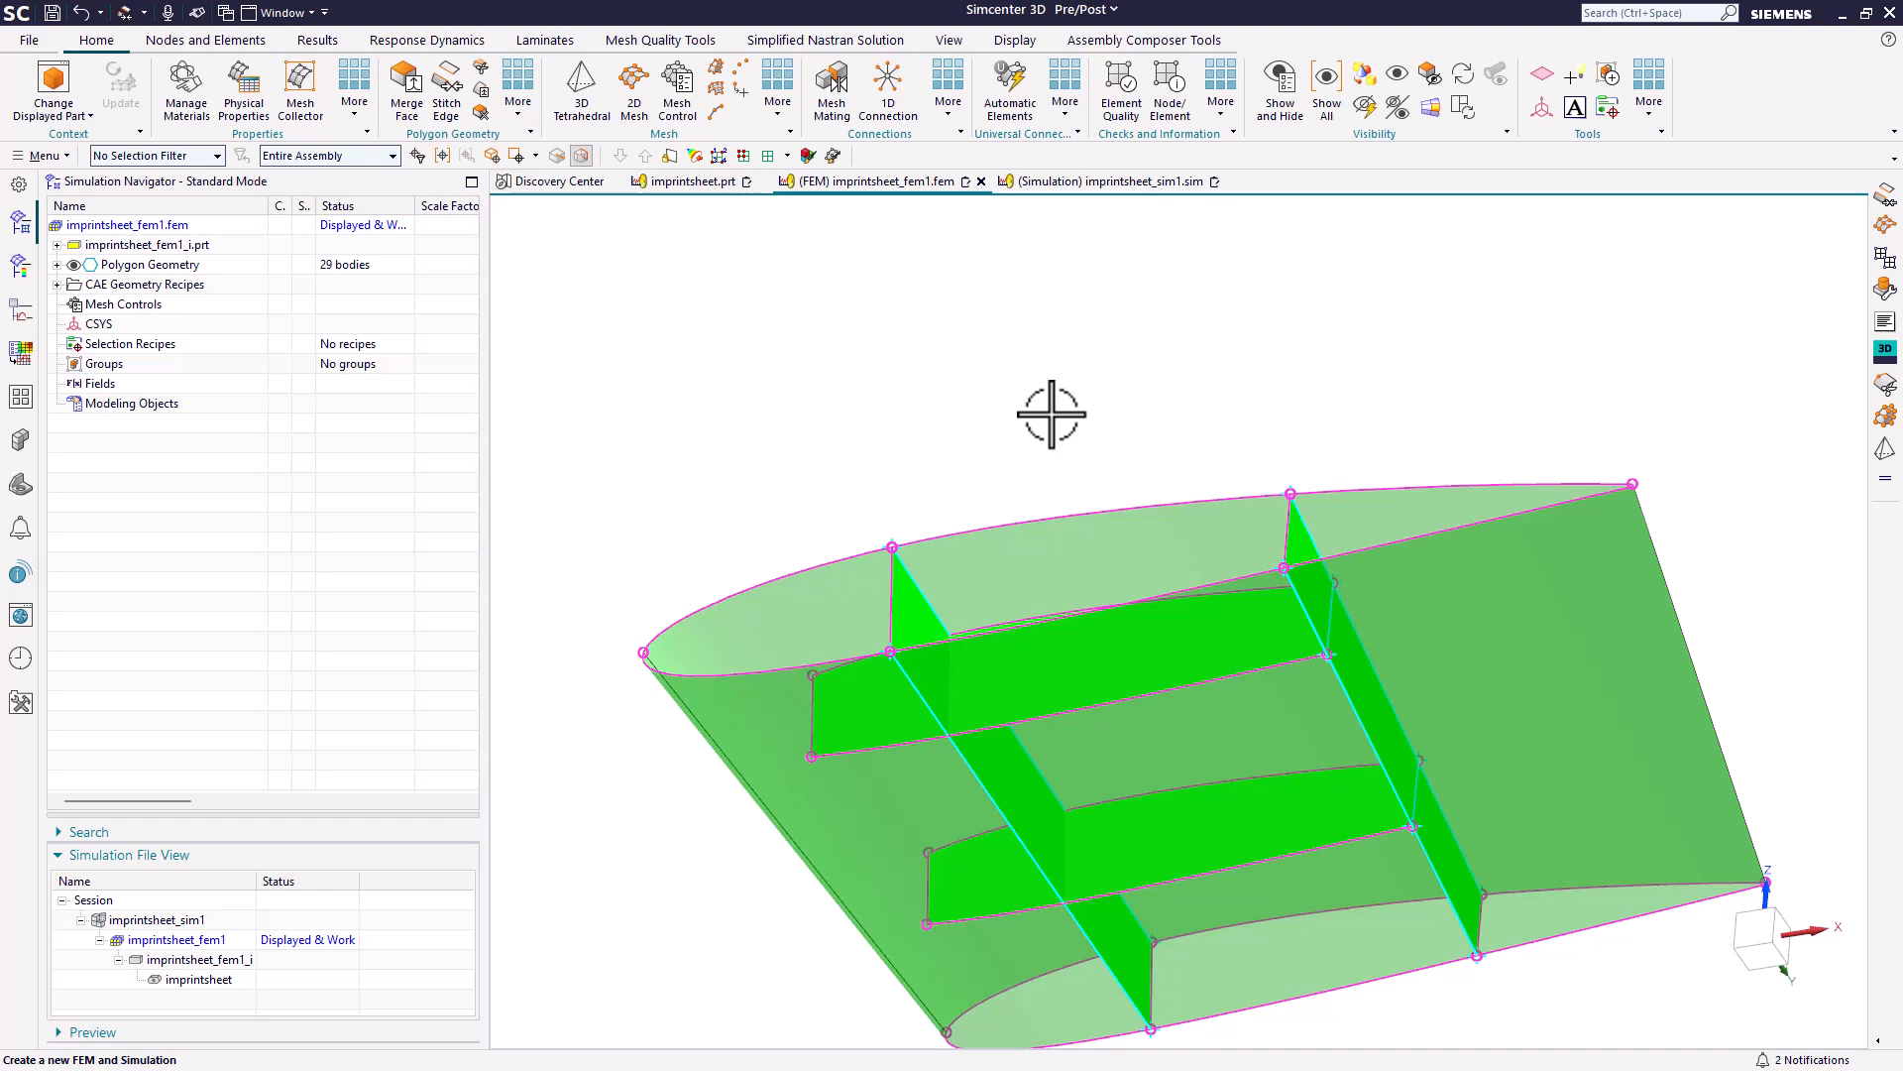
middle_click_drag(1156, 803, 1140, 902)
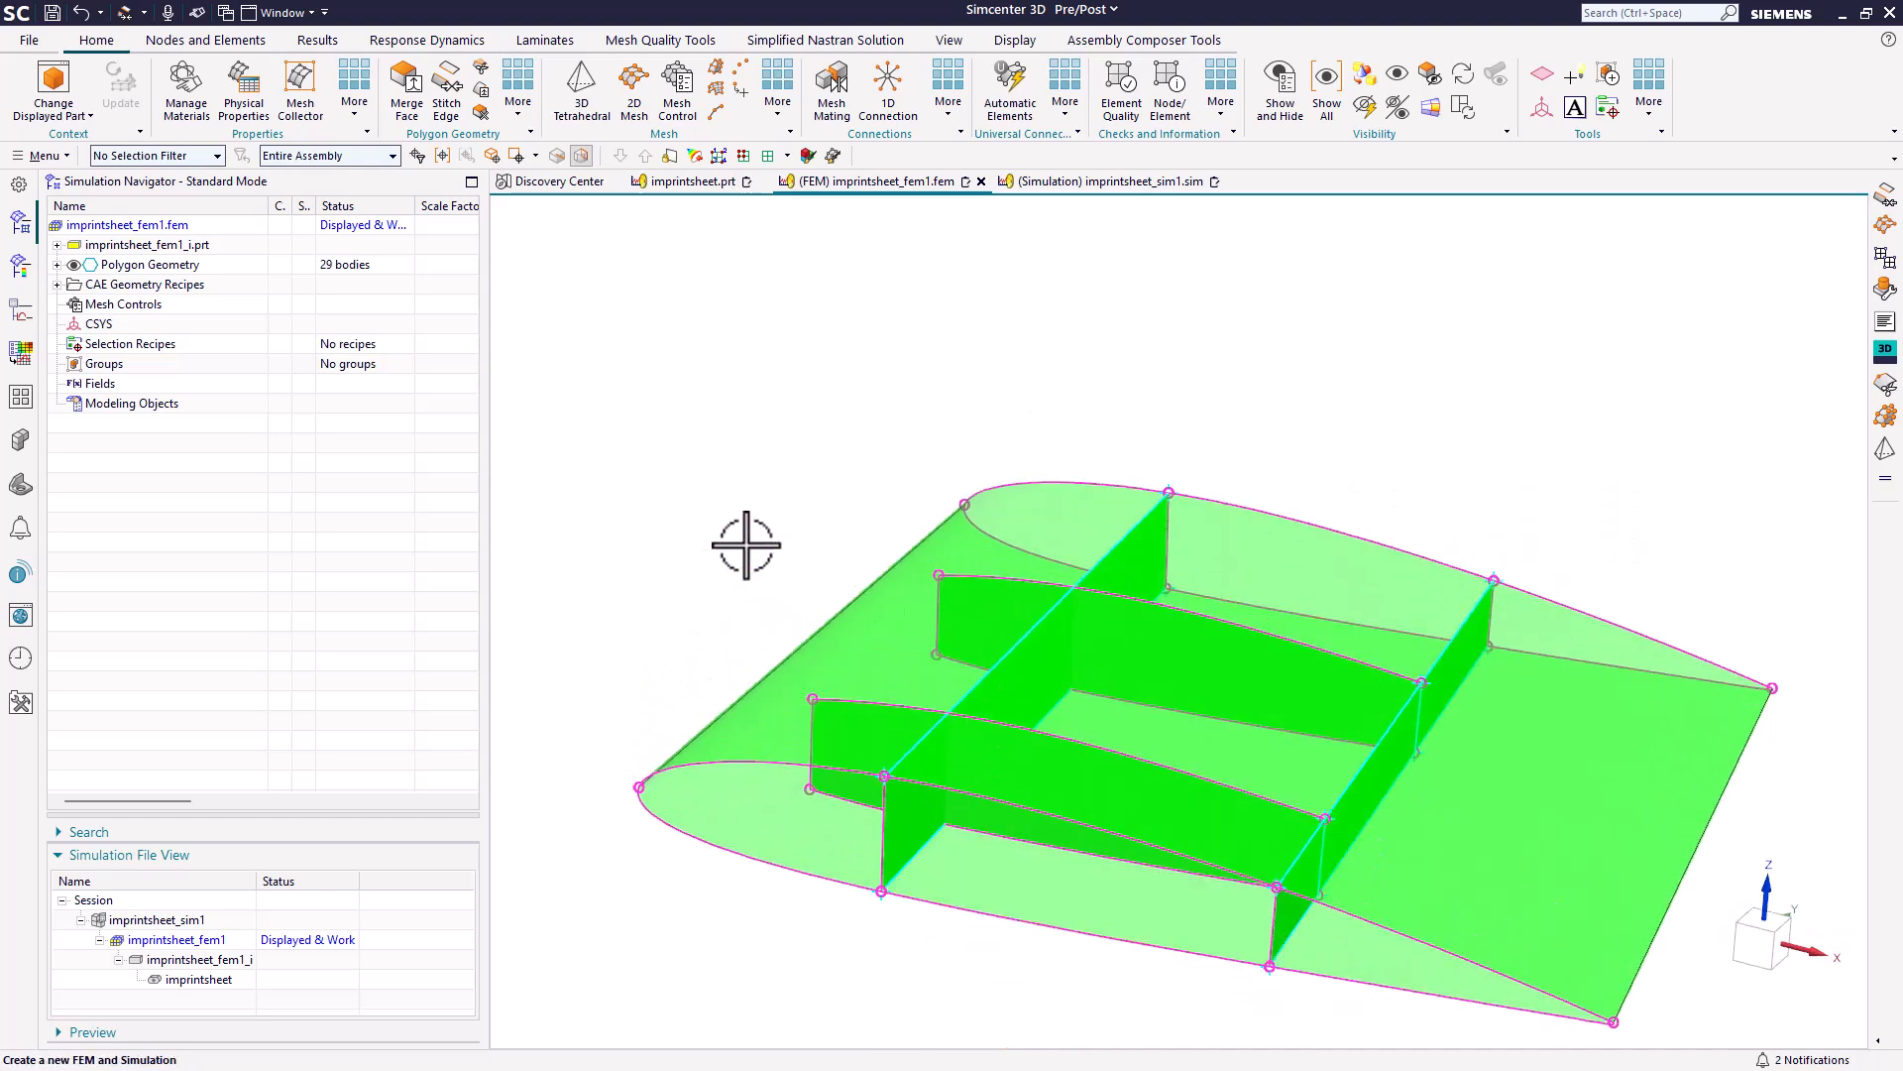
left_click(79, 13)
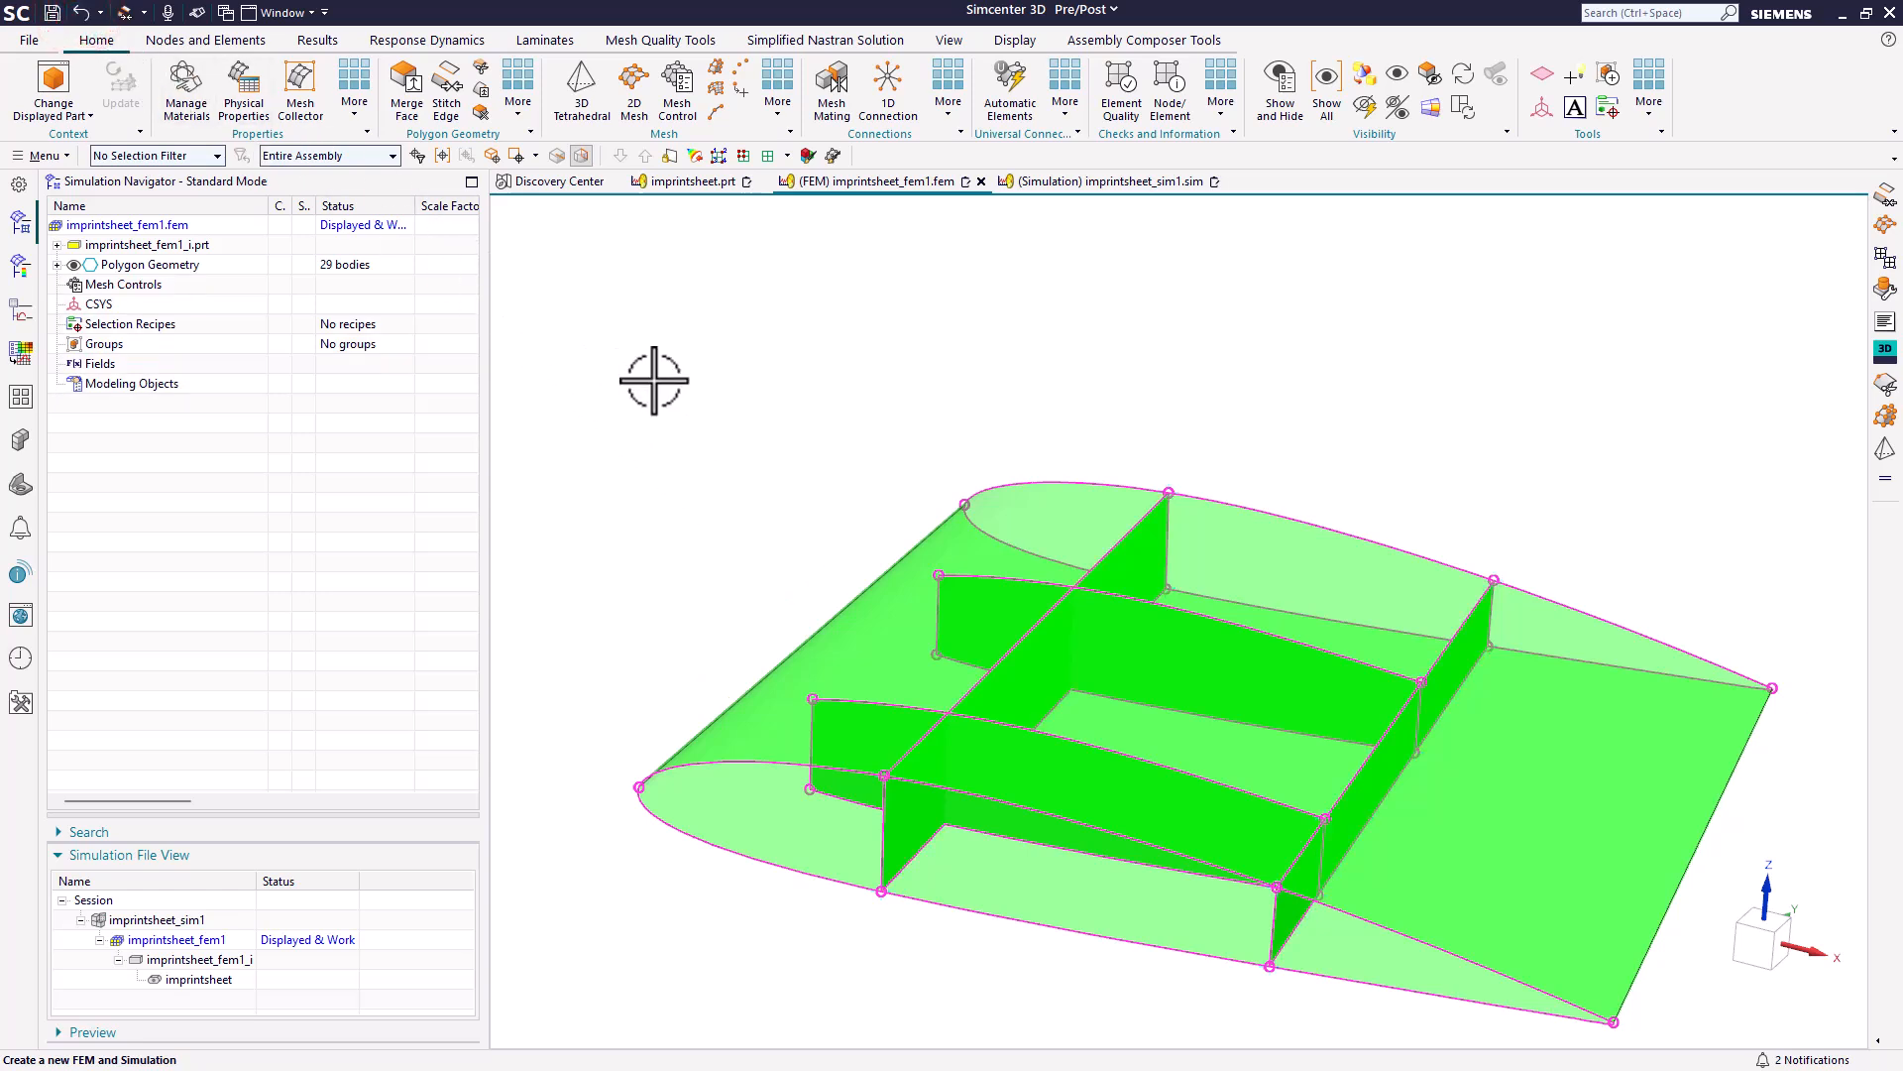
Display the idealized part imprintsheet_fem1_i and promote all of the wing's sheet bodies.
double_click(170, 962)
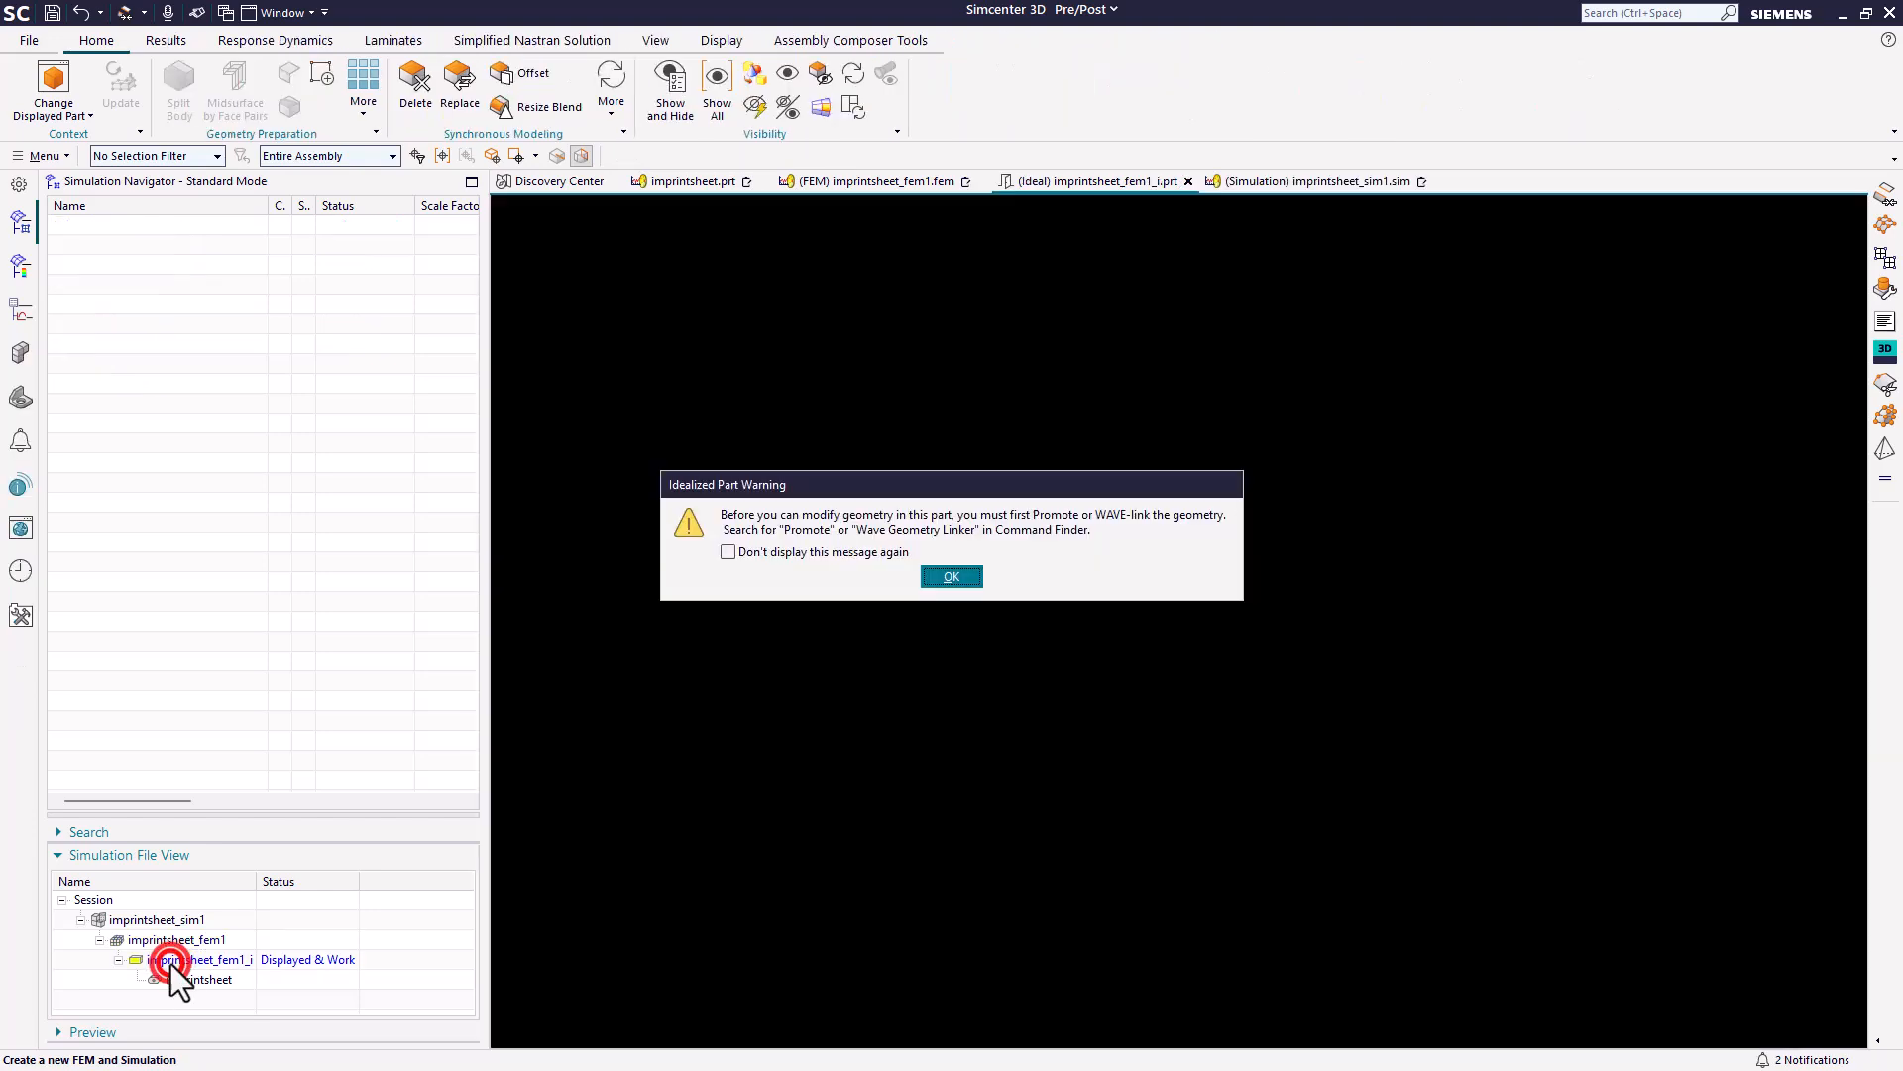
left_click(951, 575)
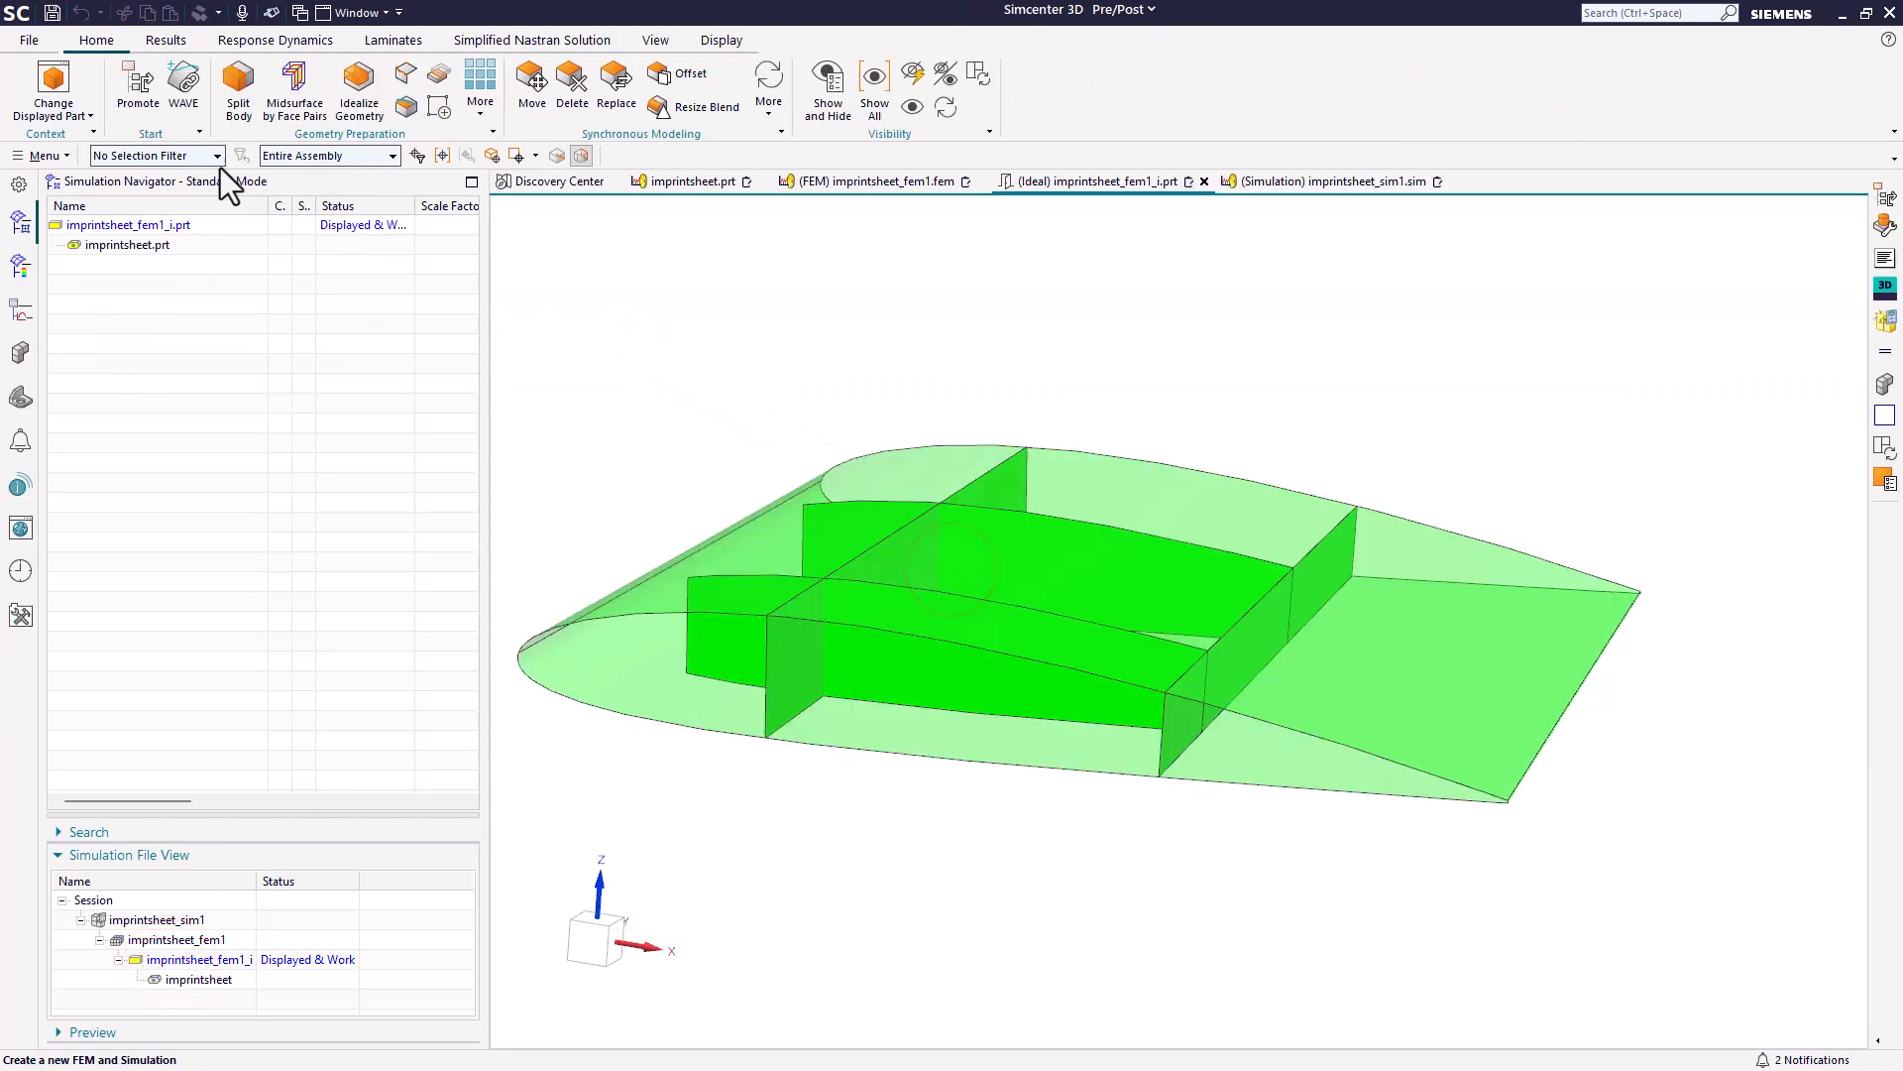
left_click(149, 107)
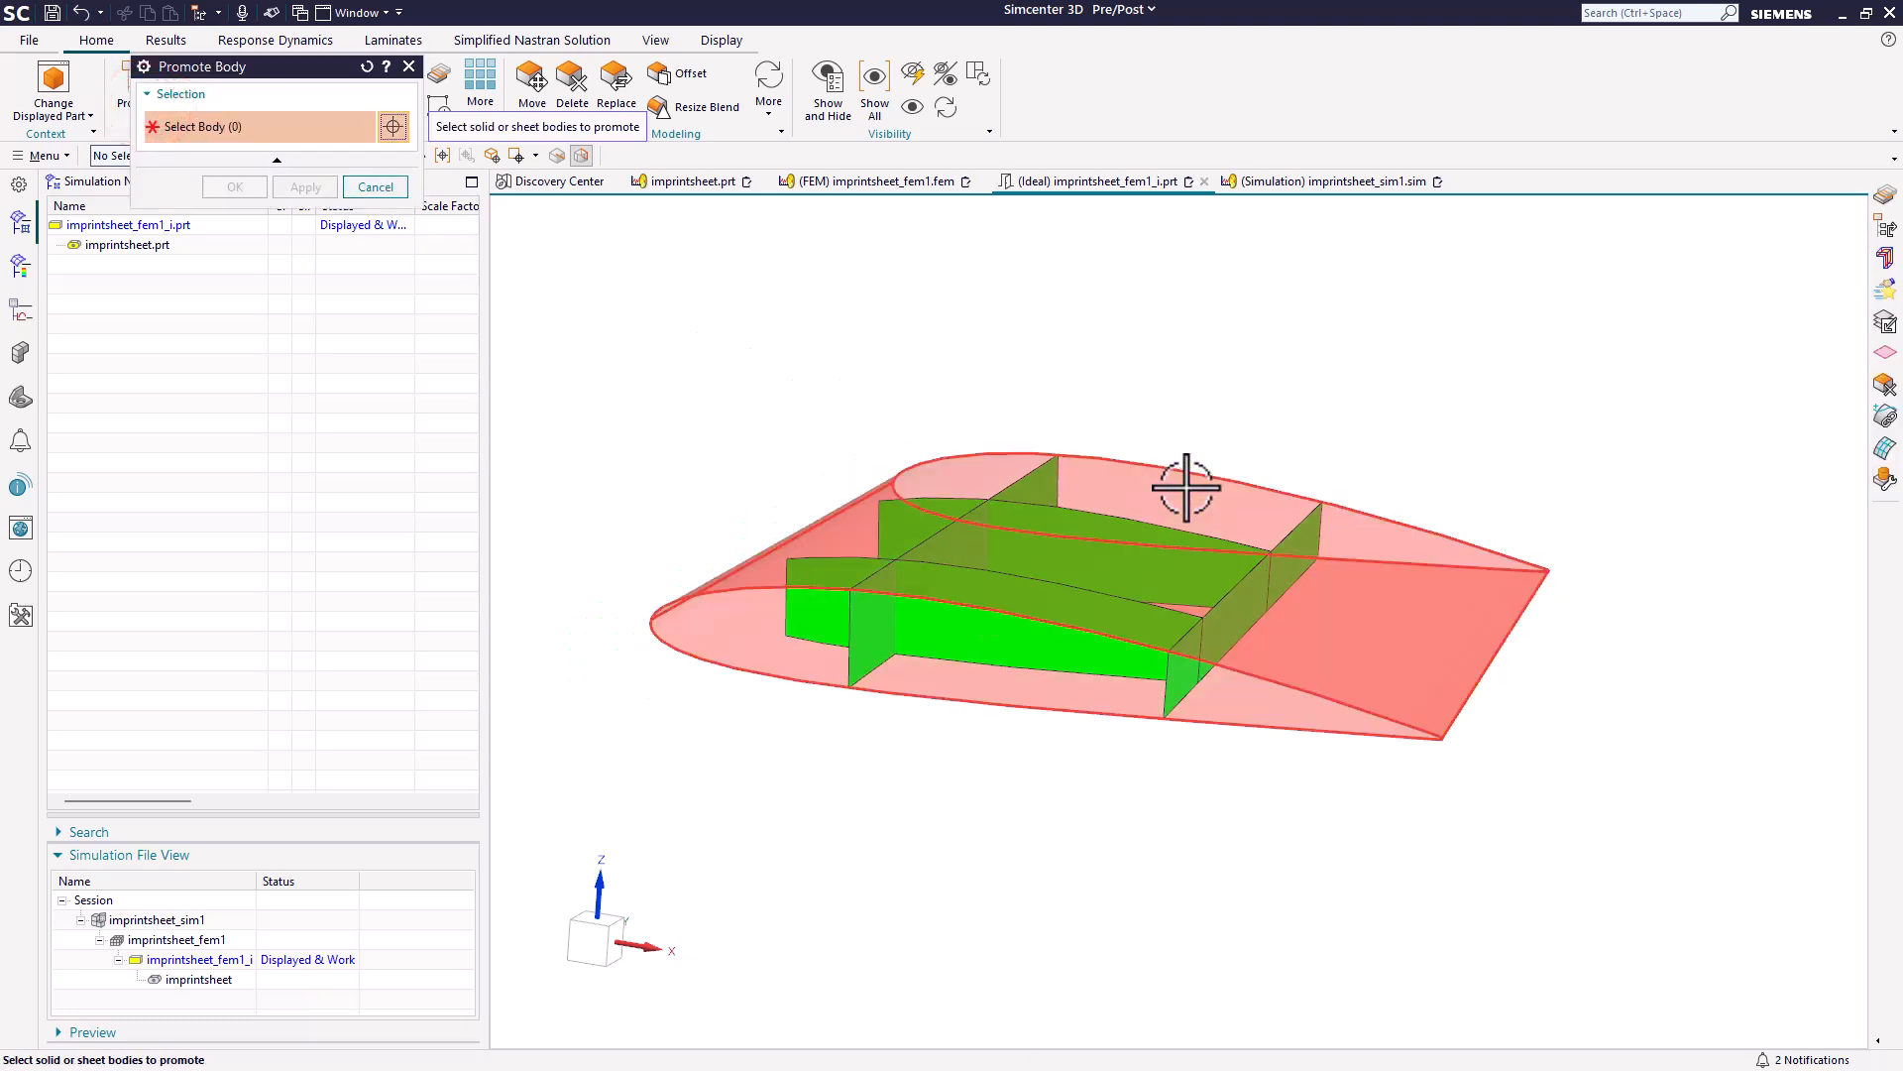
scroll(1180, 476, "down", 2)
left_click_drag(556, 310, 1586, 835)
left_click(236, 186)
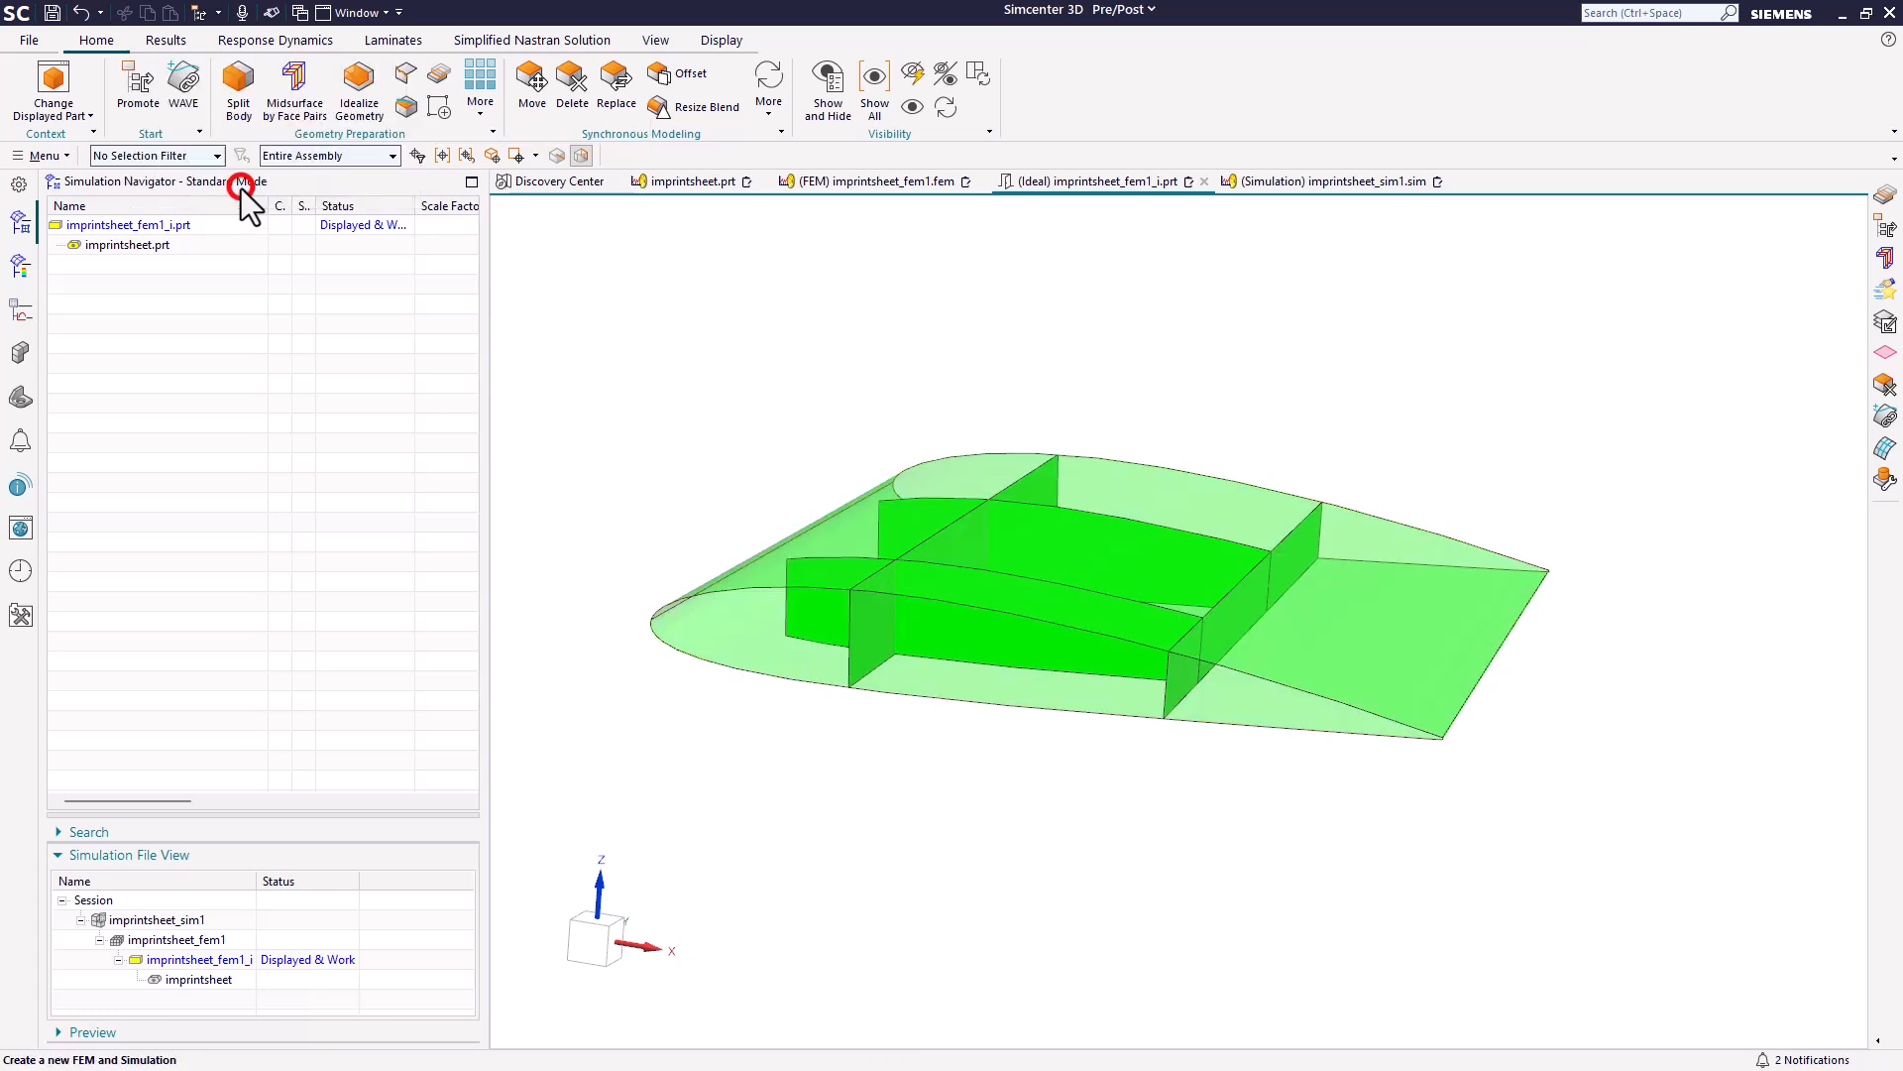
Imprint all five promoted sheet bodies on each other with Imprint Object, keeping Stitch Edges on and Create Mesh Mating Conditions off.
left_click(445, 73)
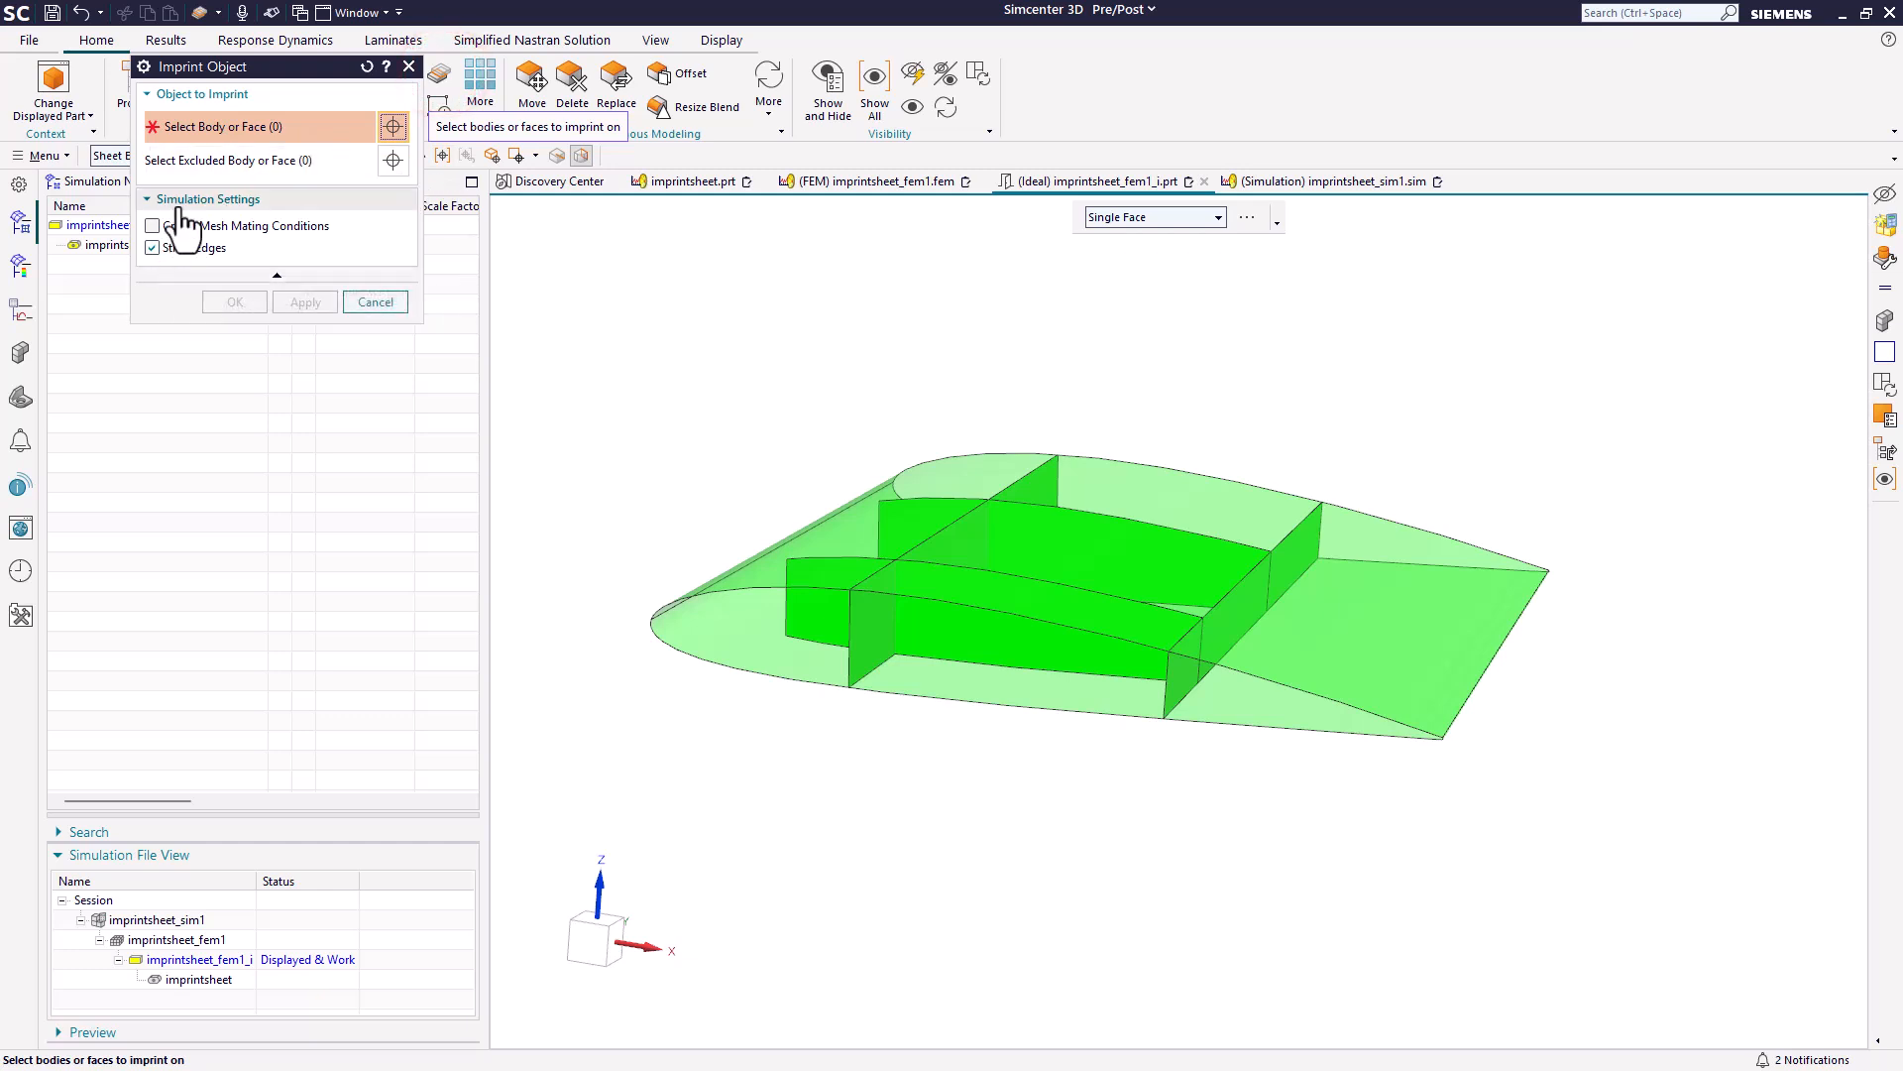
left_click(184, 200)
left_click(183, 199)
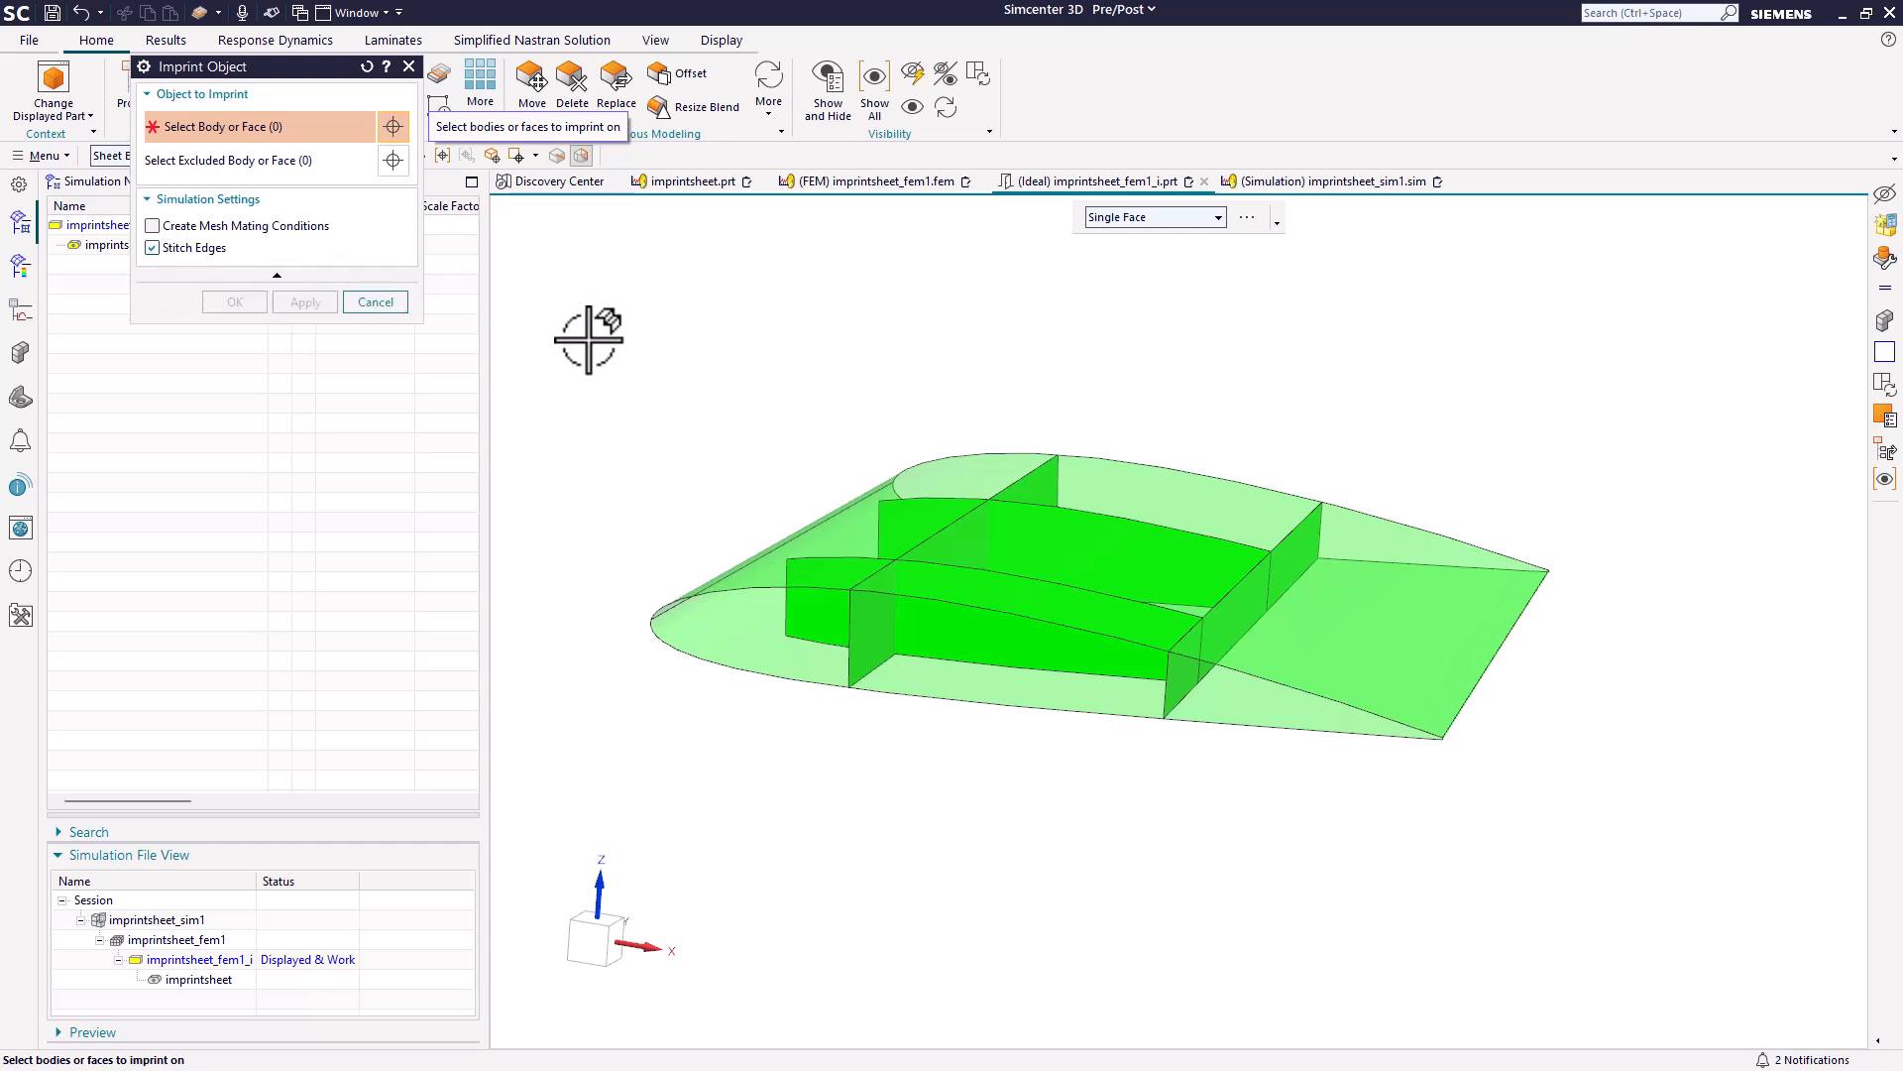
left_click_drag(588, 341, 1637, 815)
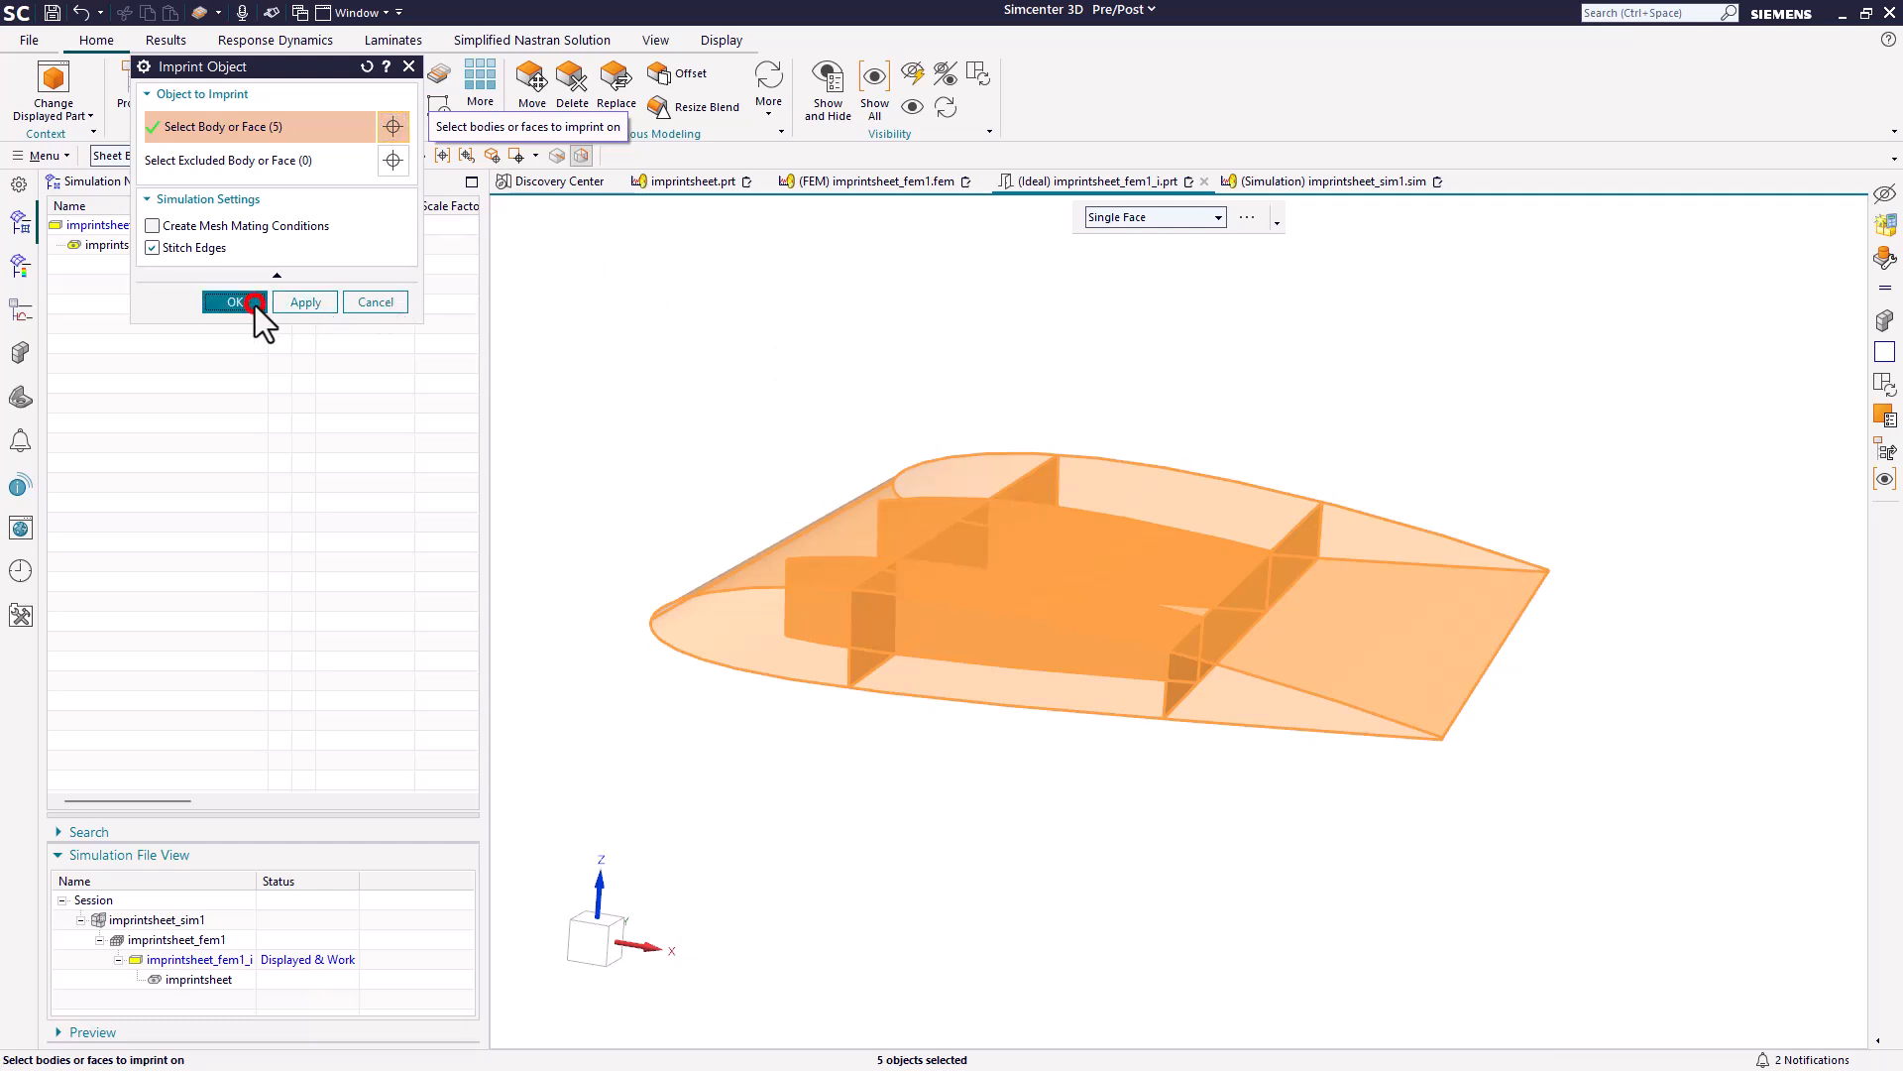
left_click(254, 305)
Using the Face selection filter, hide the nearer rib and examine its imprinted edges on the wing skin.
left_click(178, 156)
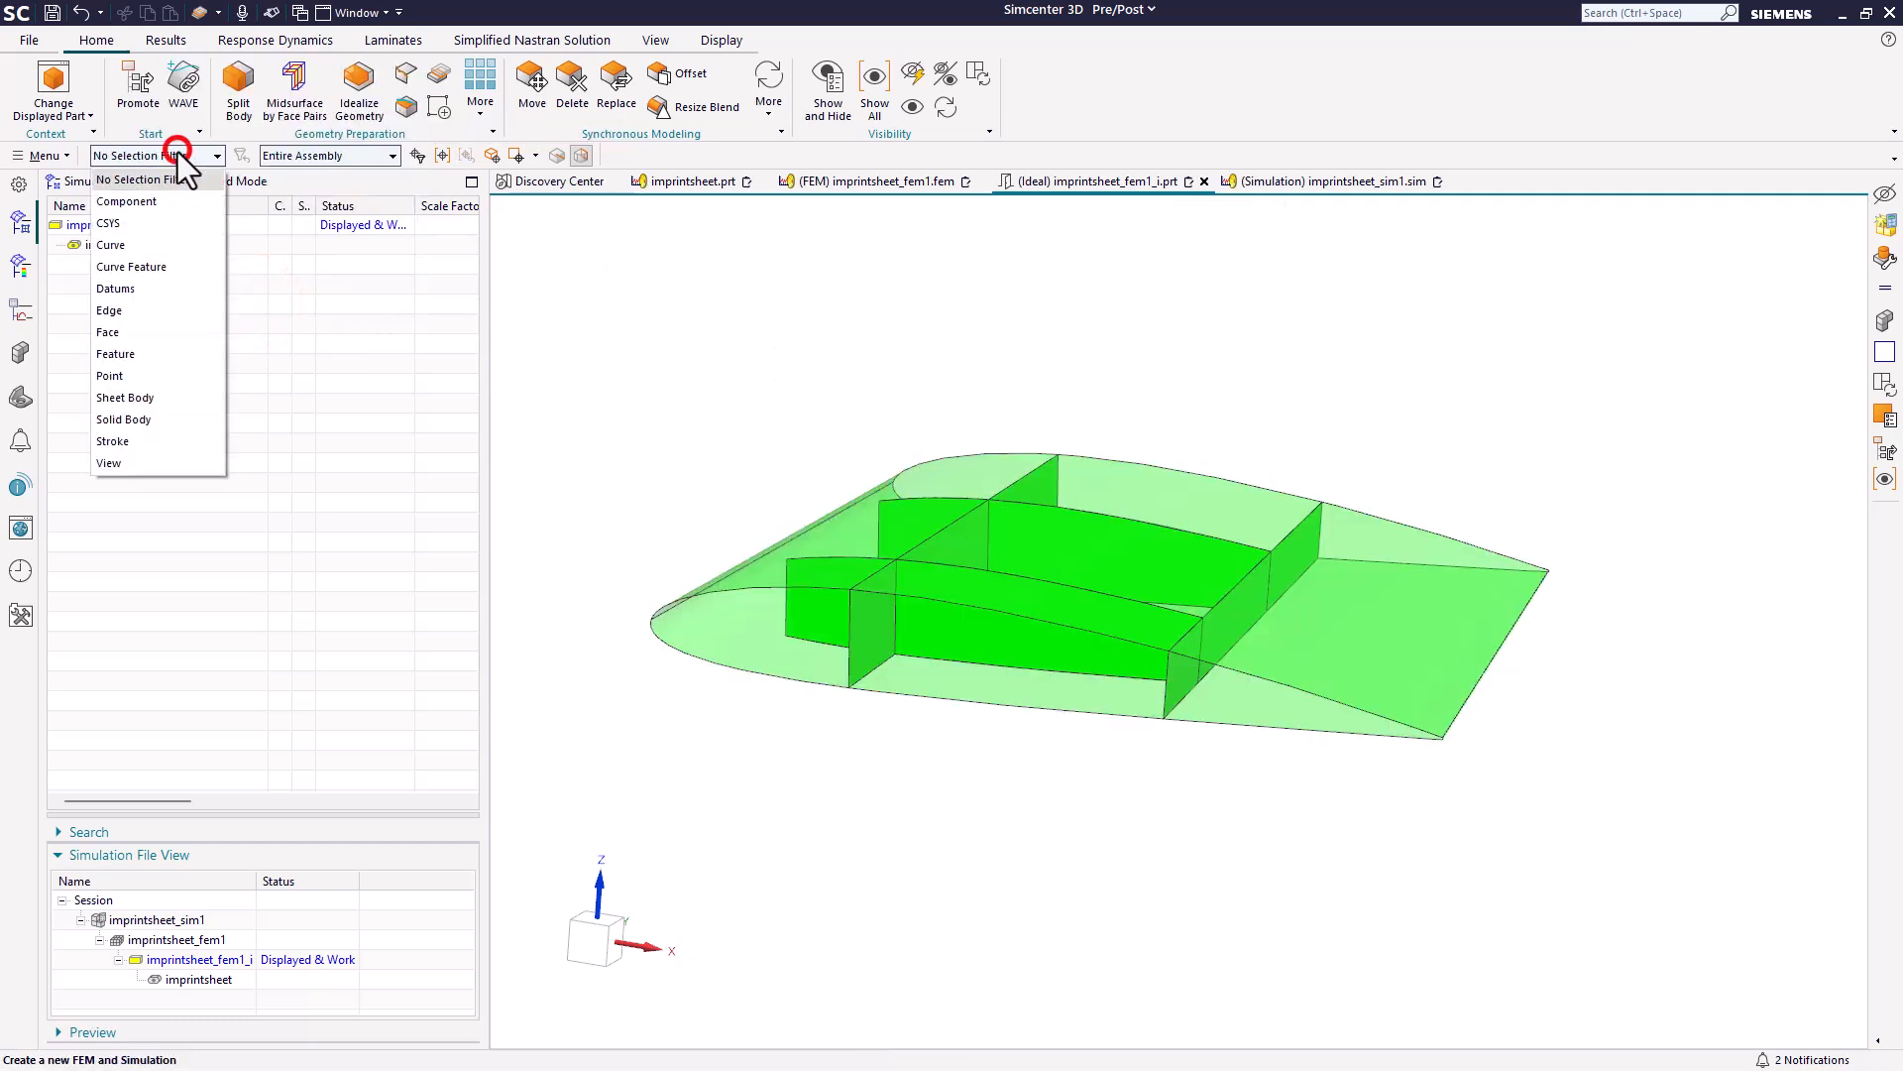
left_click(154, 333)
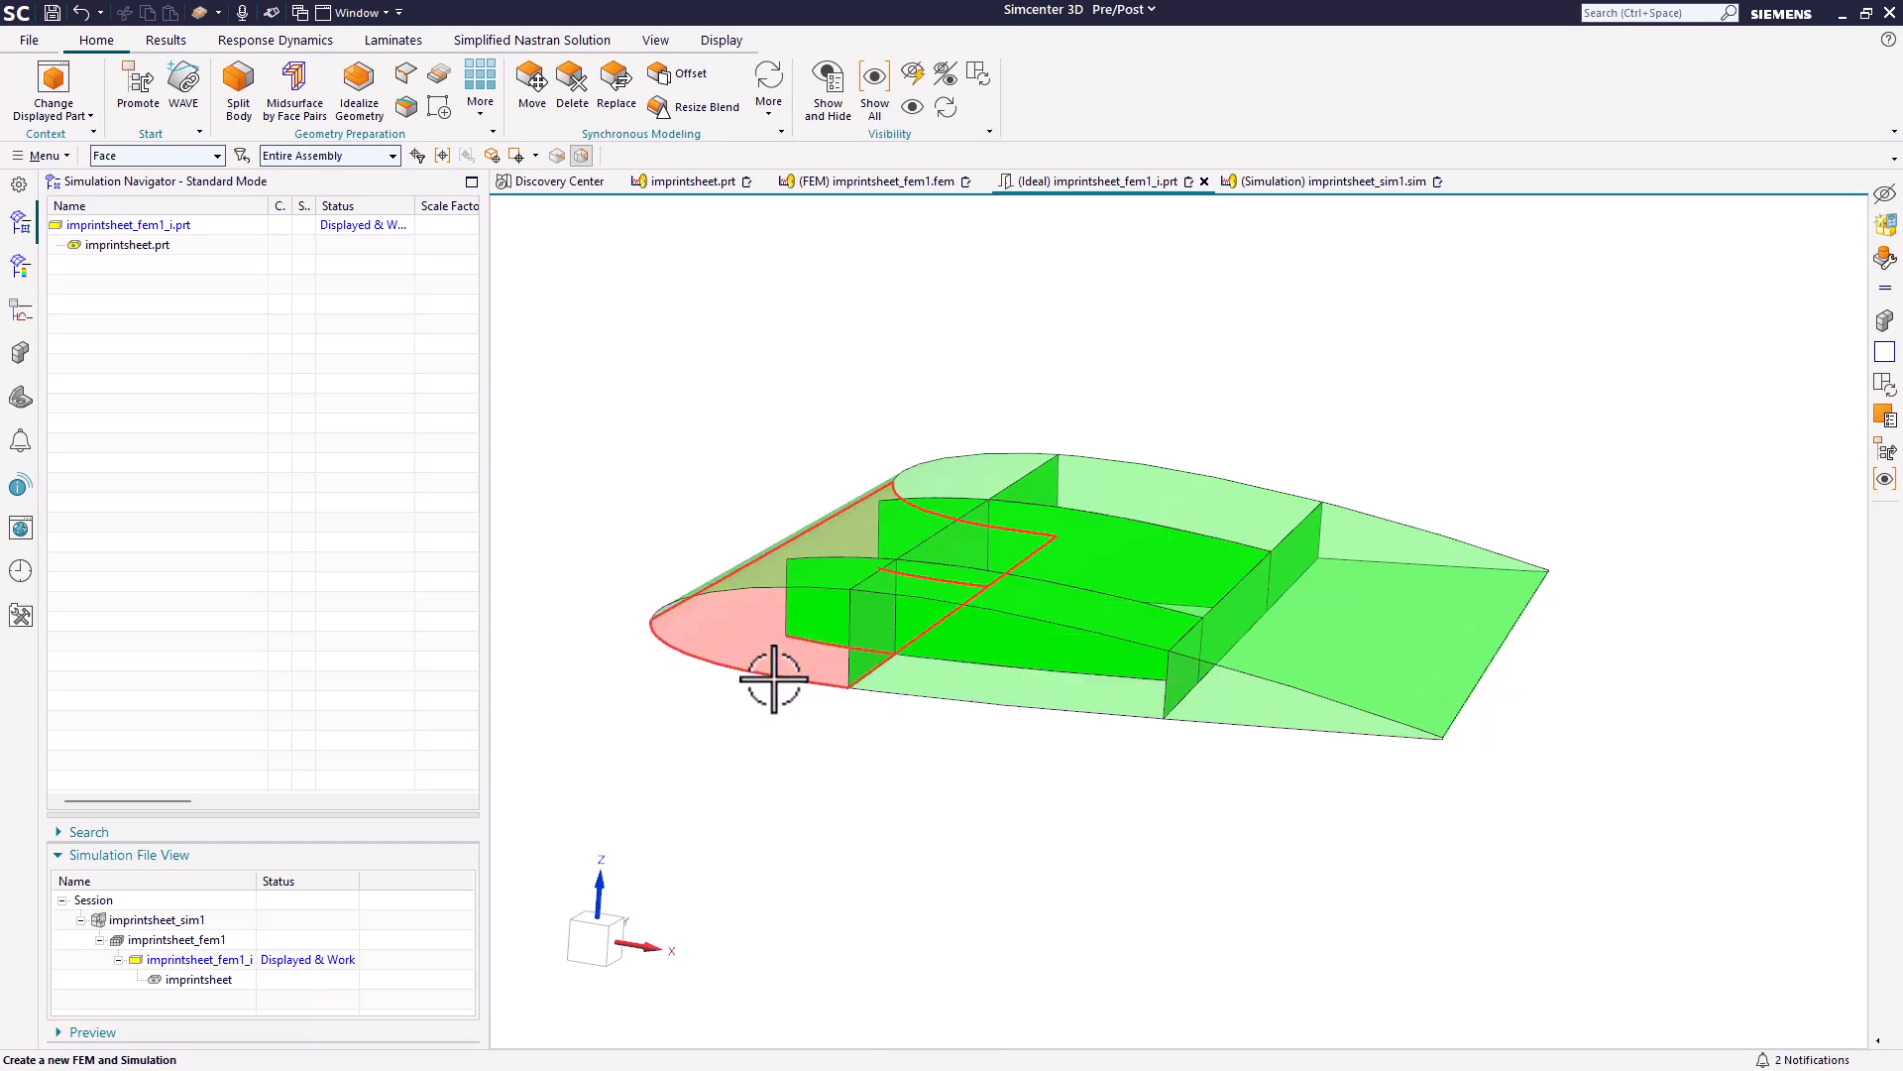
left_click(790, 617)
right_click(793, 617)
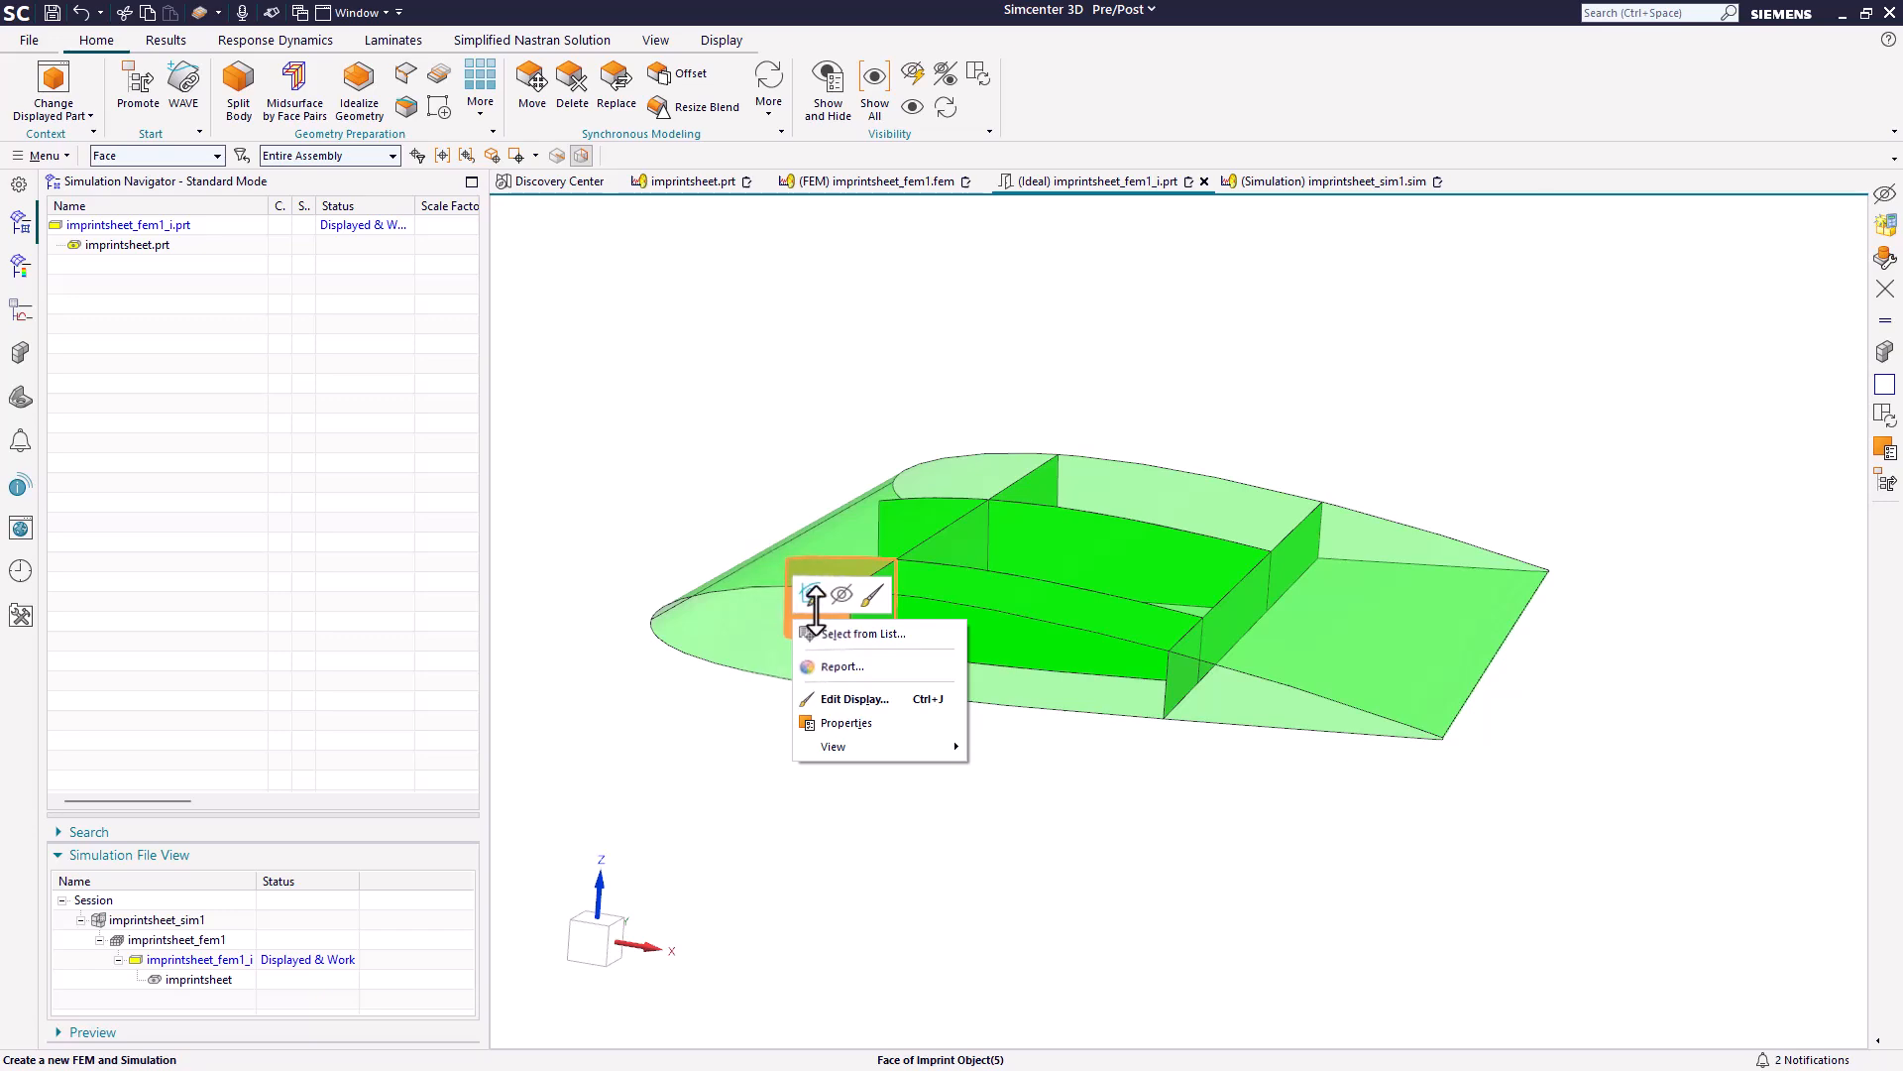
key("Escape")
middle_click_drag(836, 602, 833, 640)
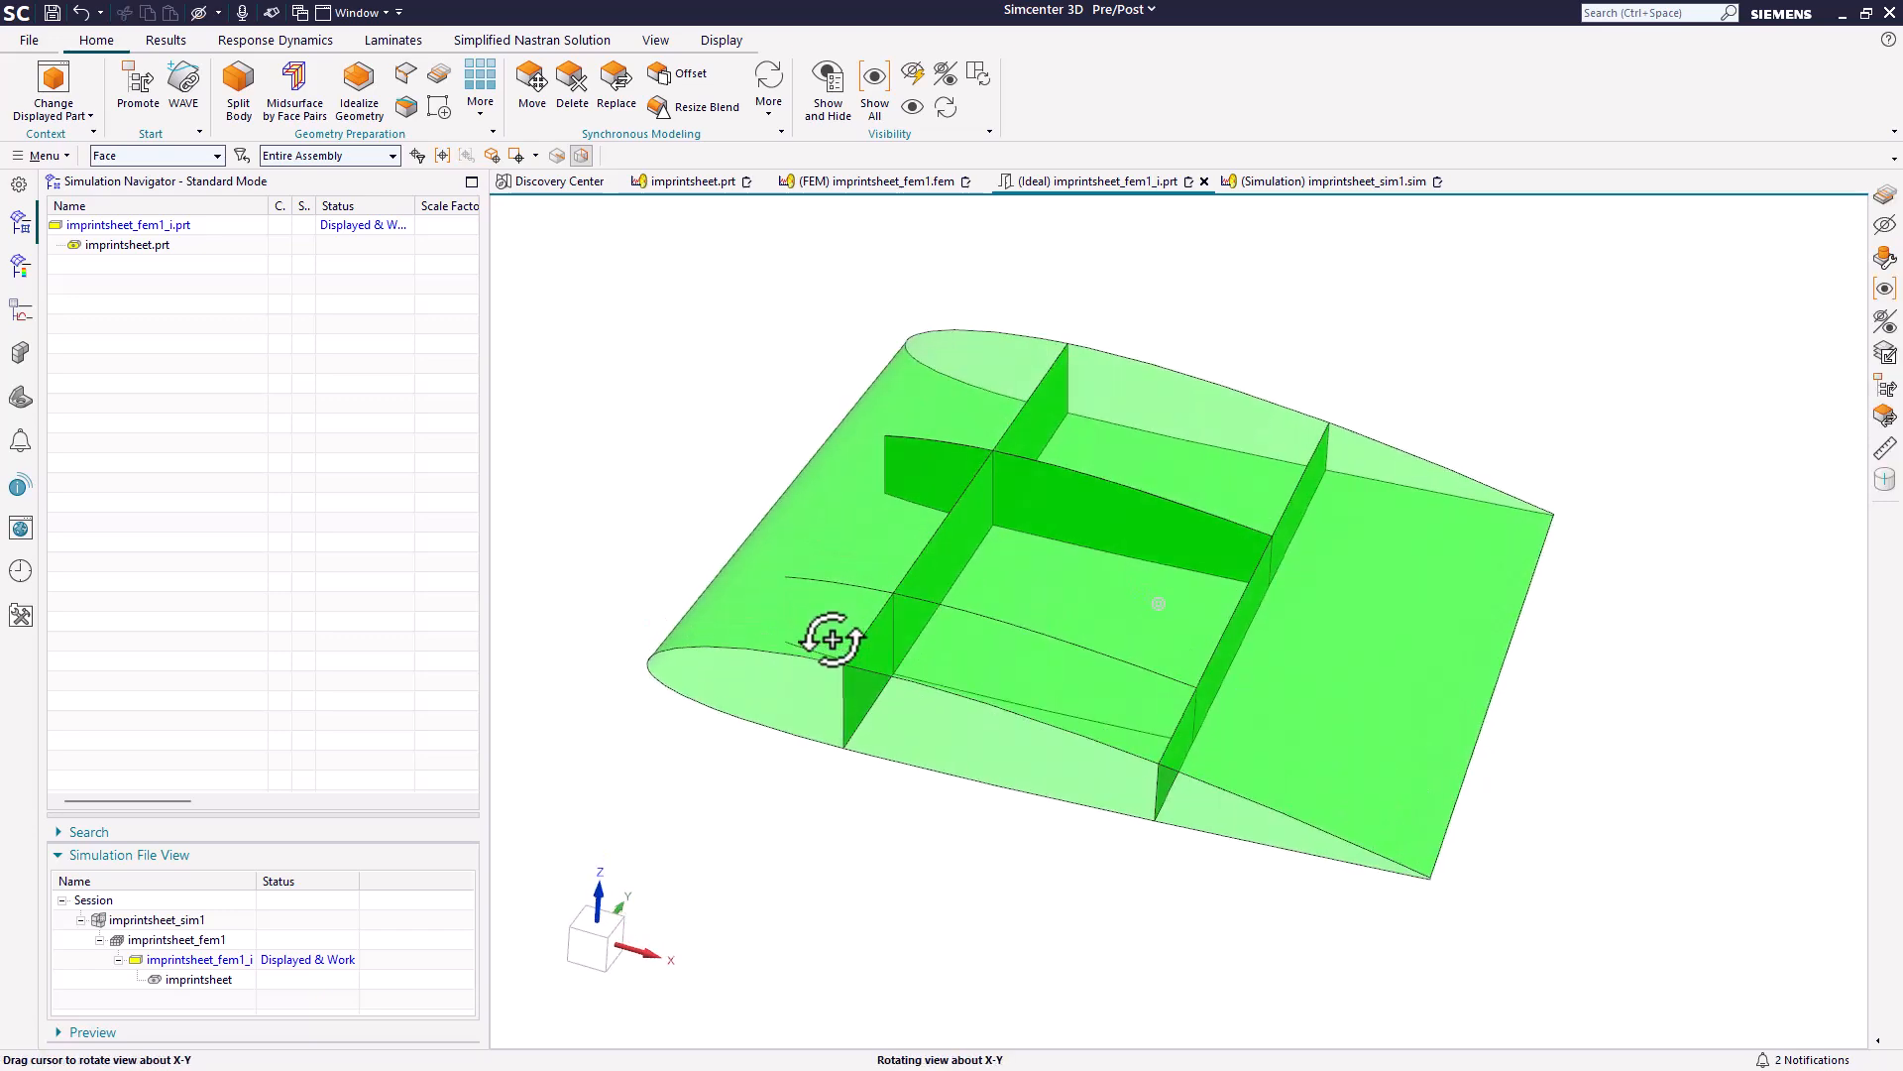
scroll(831, 643, "up", 5)
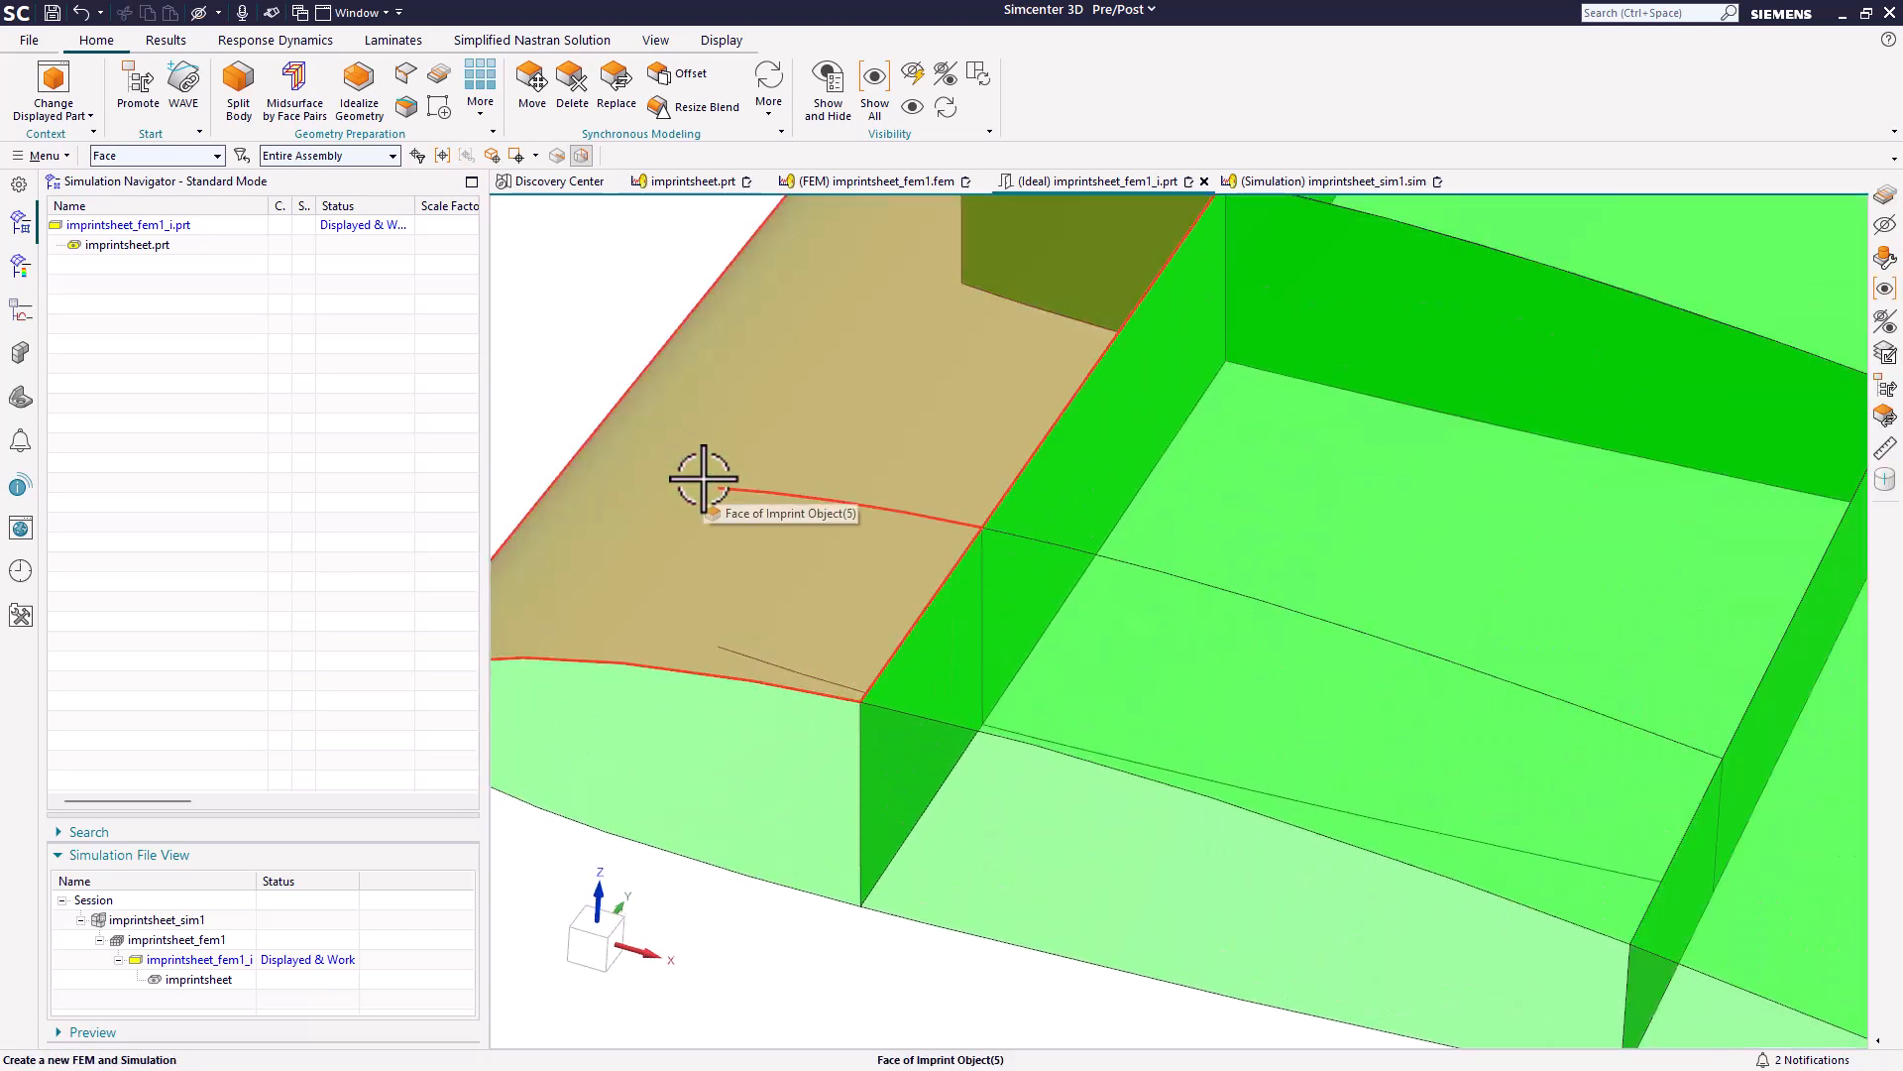
Compare the Edge and Face selection filters on the imprinted skin edges, and undo the hiding of the nearer rib.
left_click(197, 155)
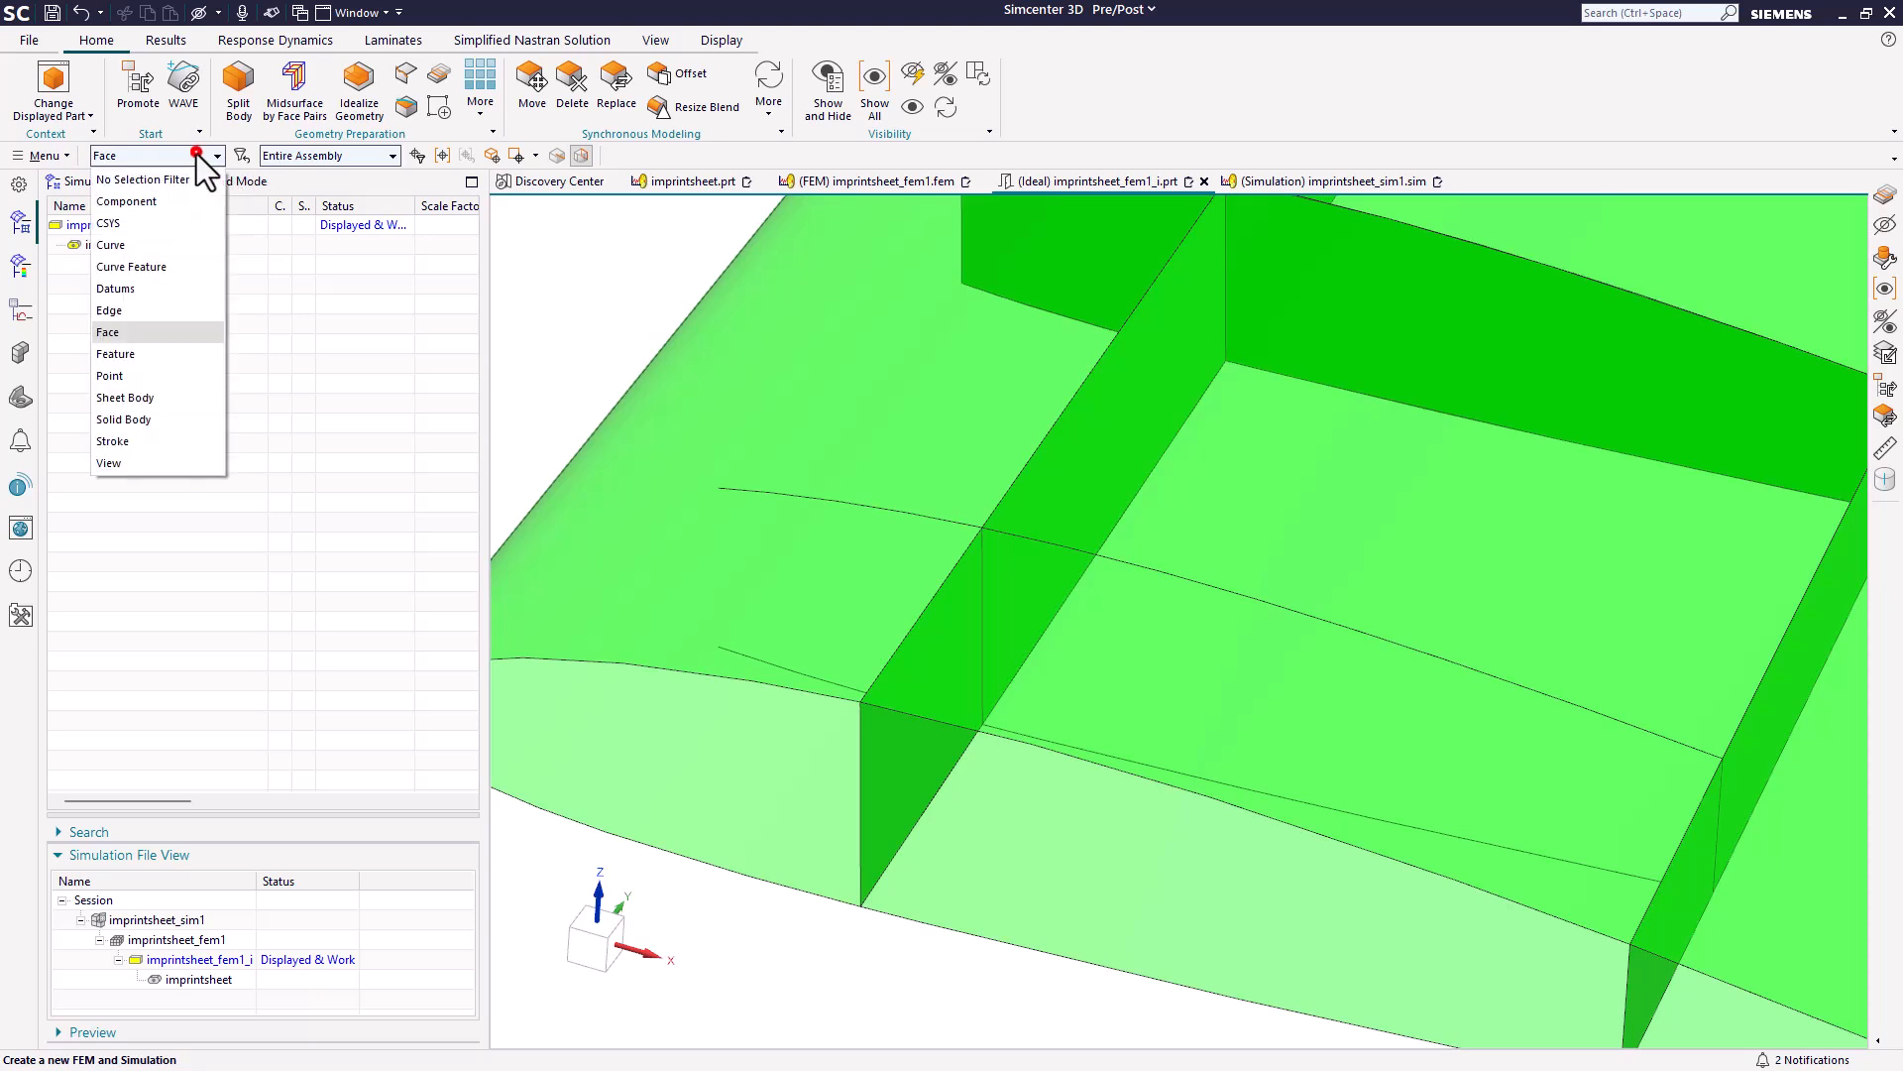
left_click(135, 309)
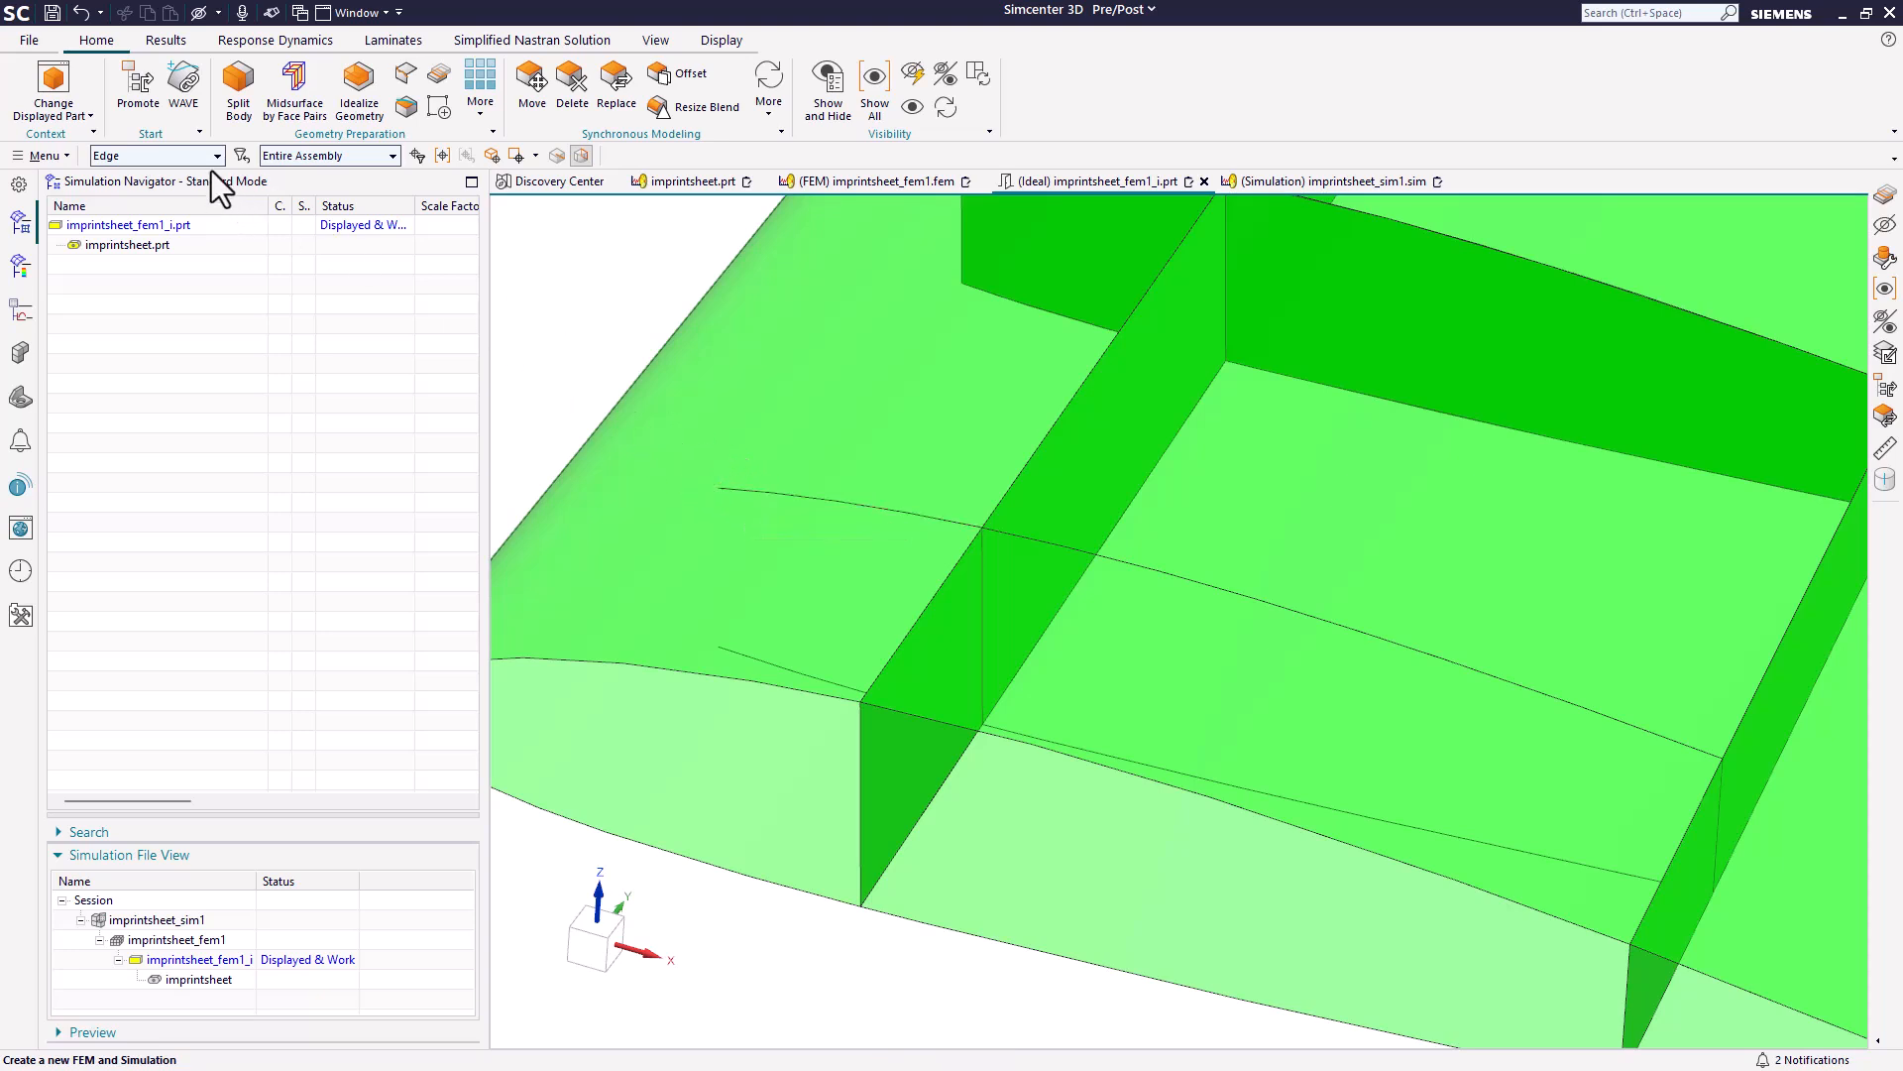
left_click(161, 325)
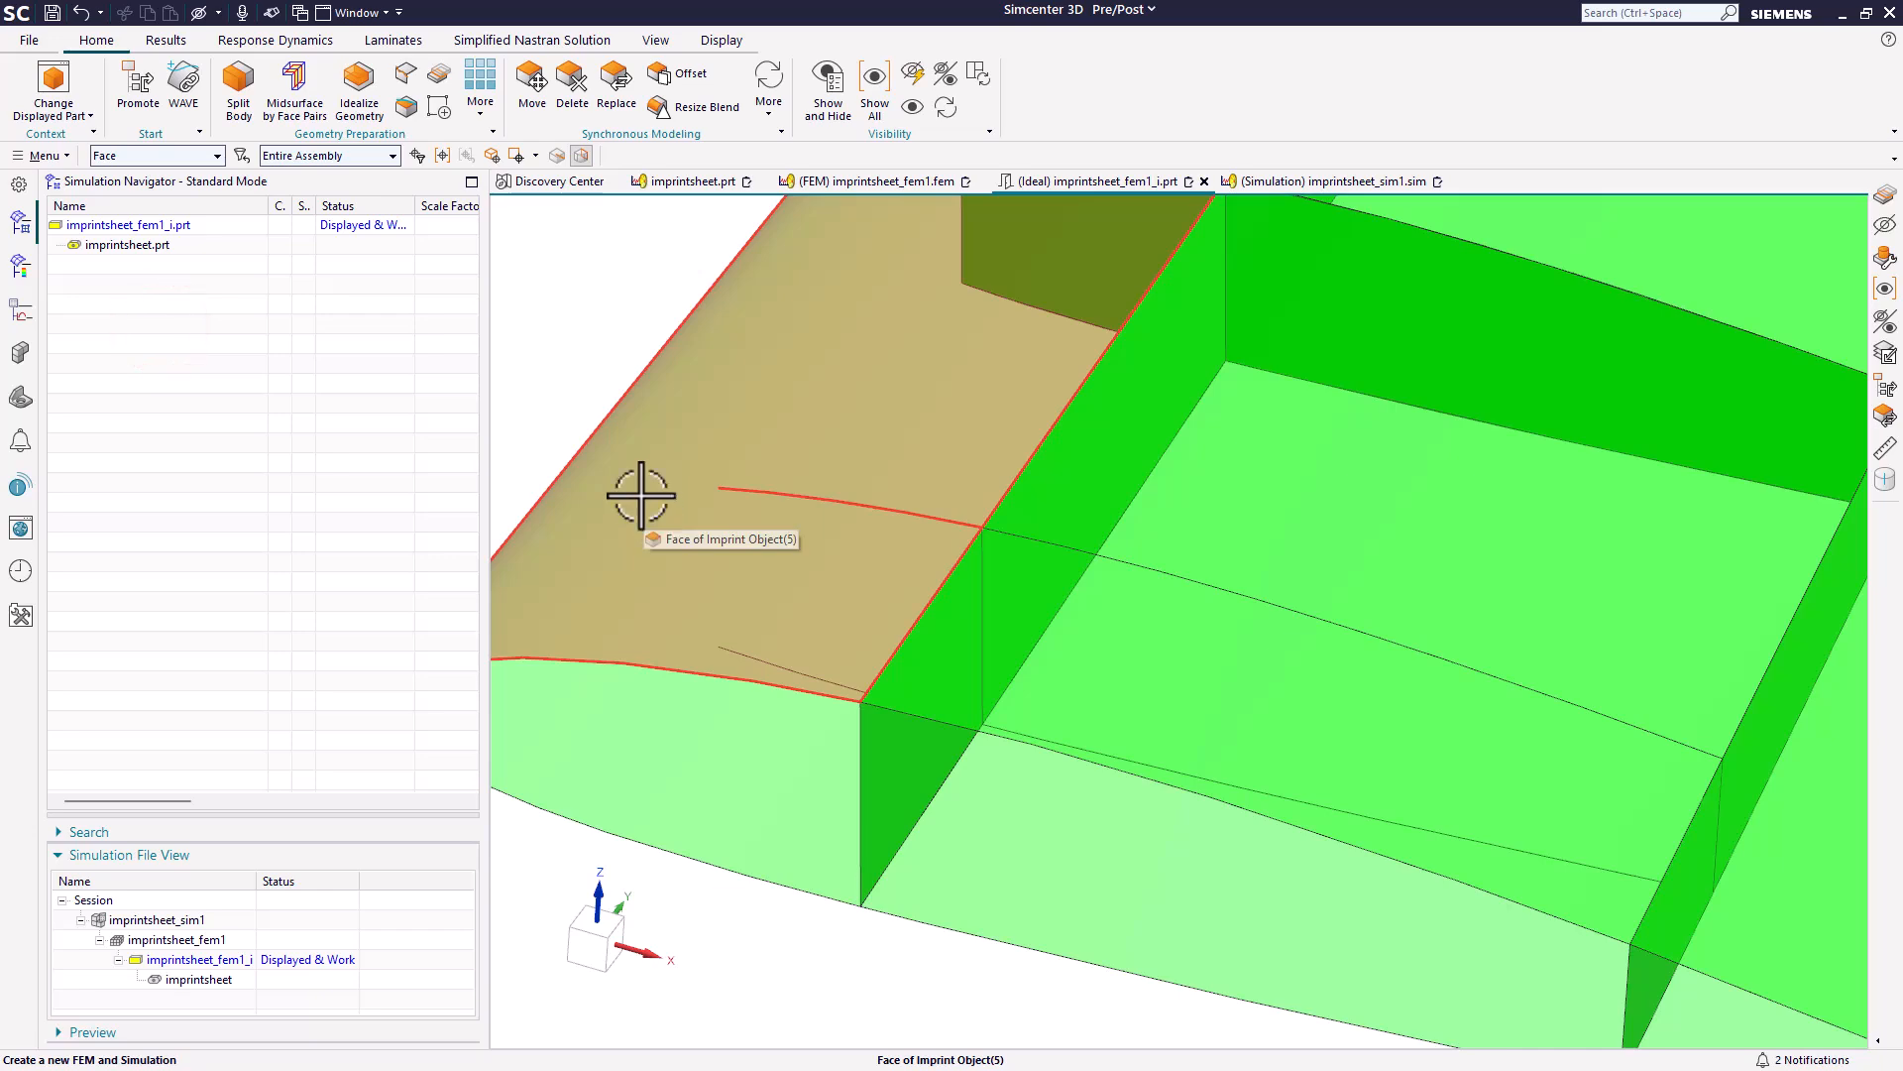
scroll(848, 575, "down", 2)
scroll(843, 580, "down", 2)
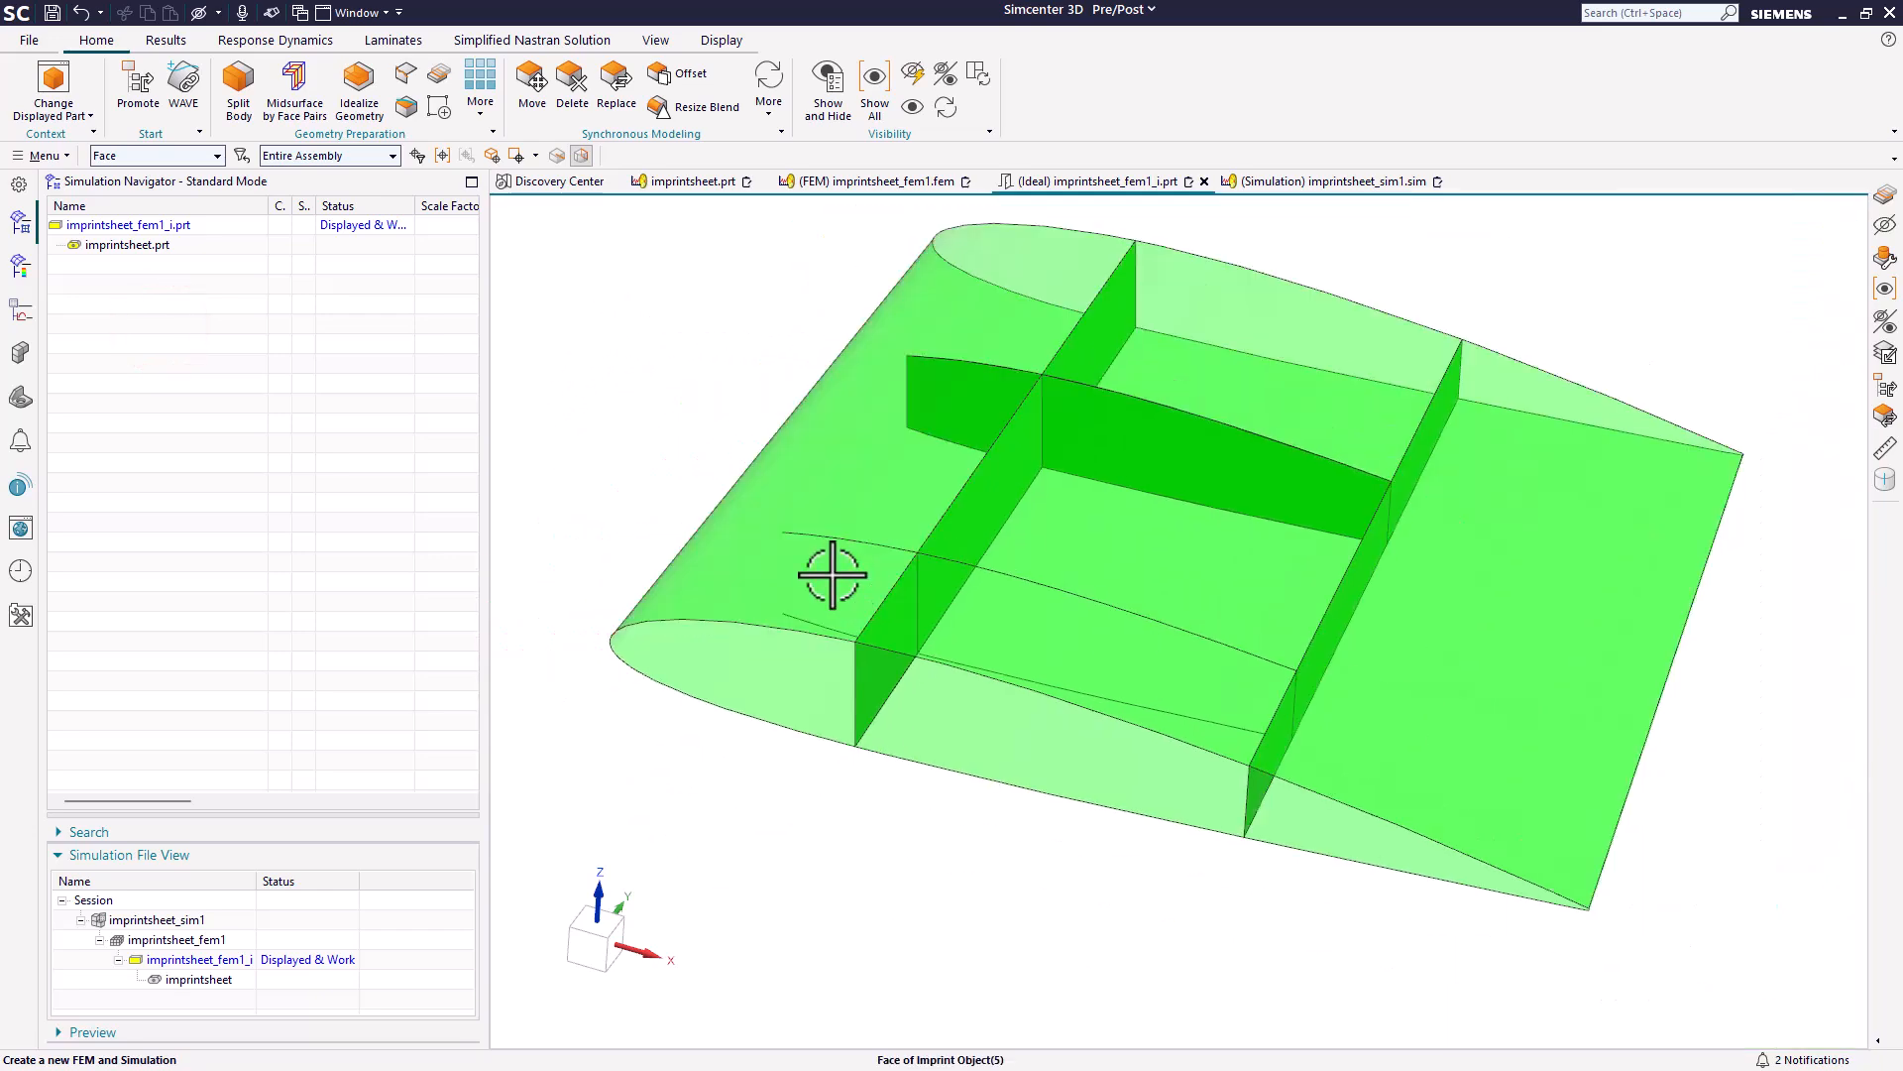
left_click(83, 12)
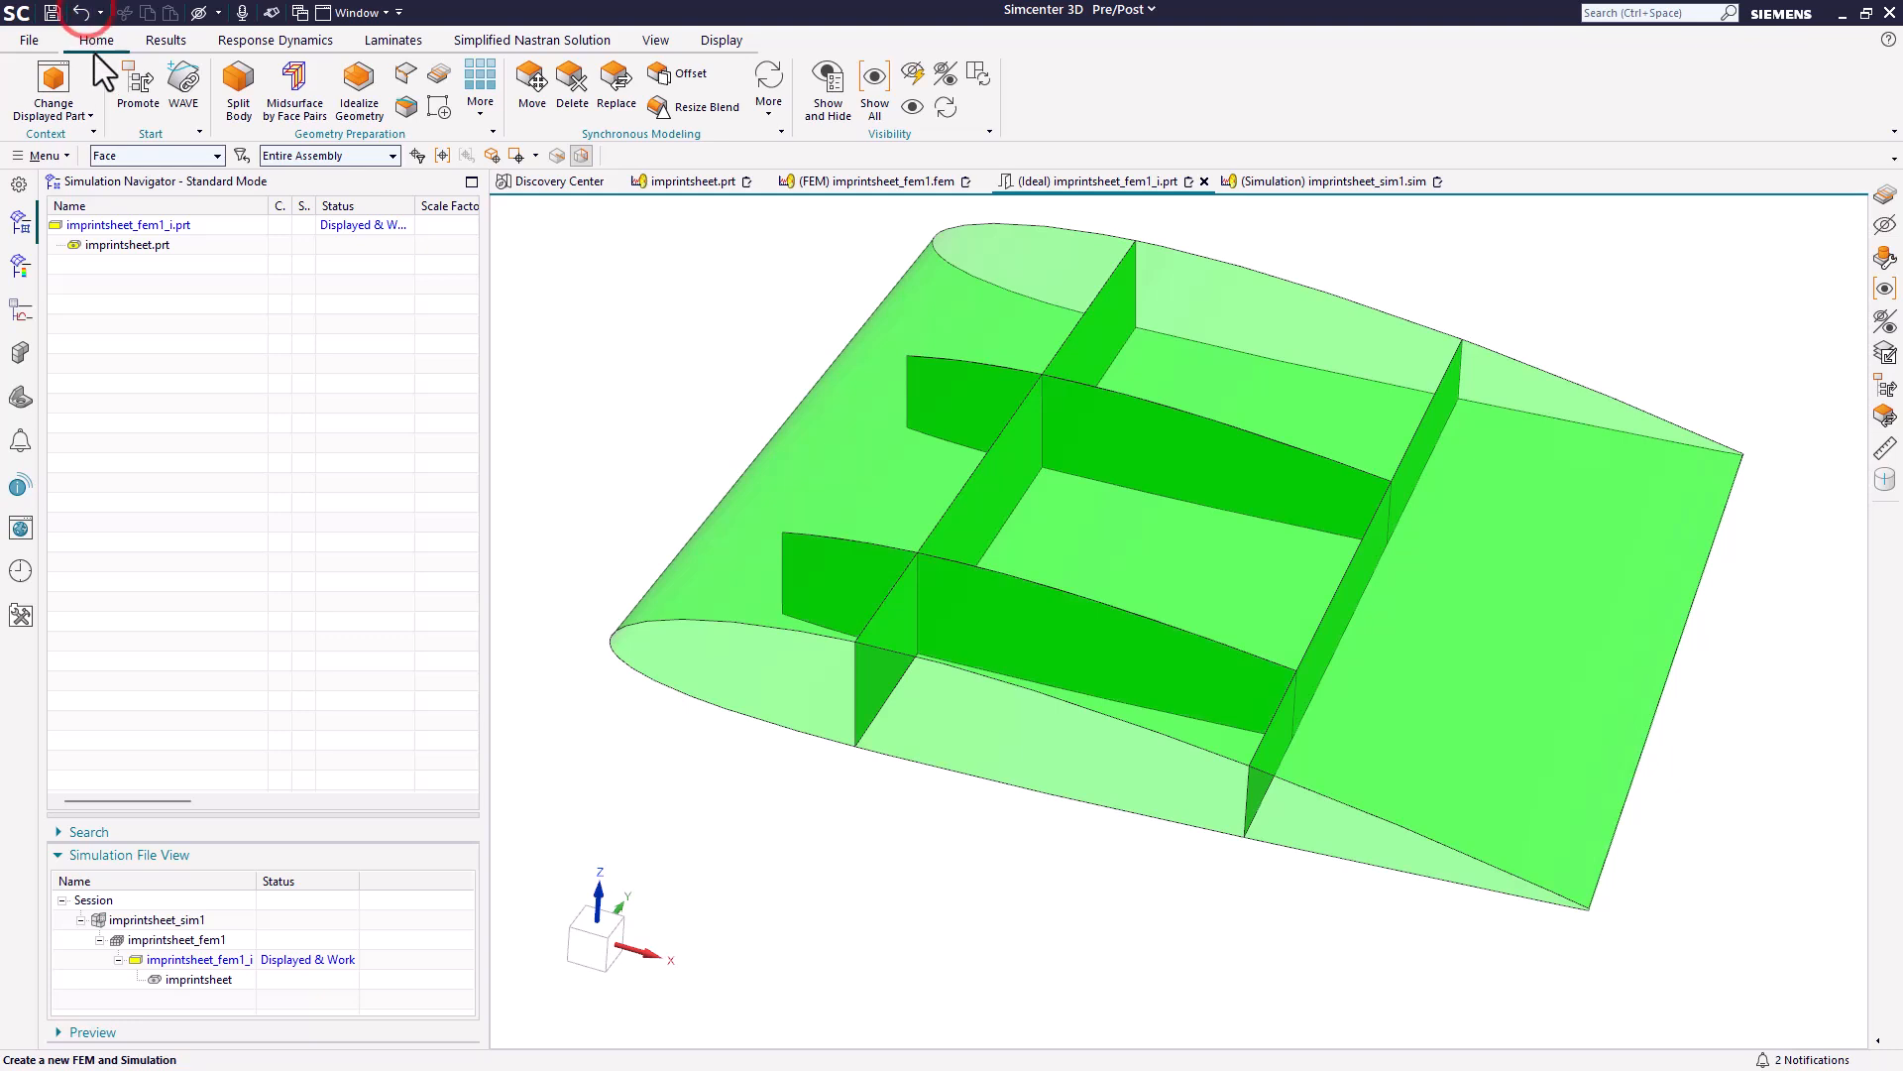
Review the idealized part's model history, and display imprintsheet_fem1.fem to examine the stitched edges of its updated wing geometry.
left_click(22, 352)
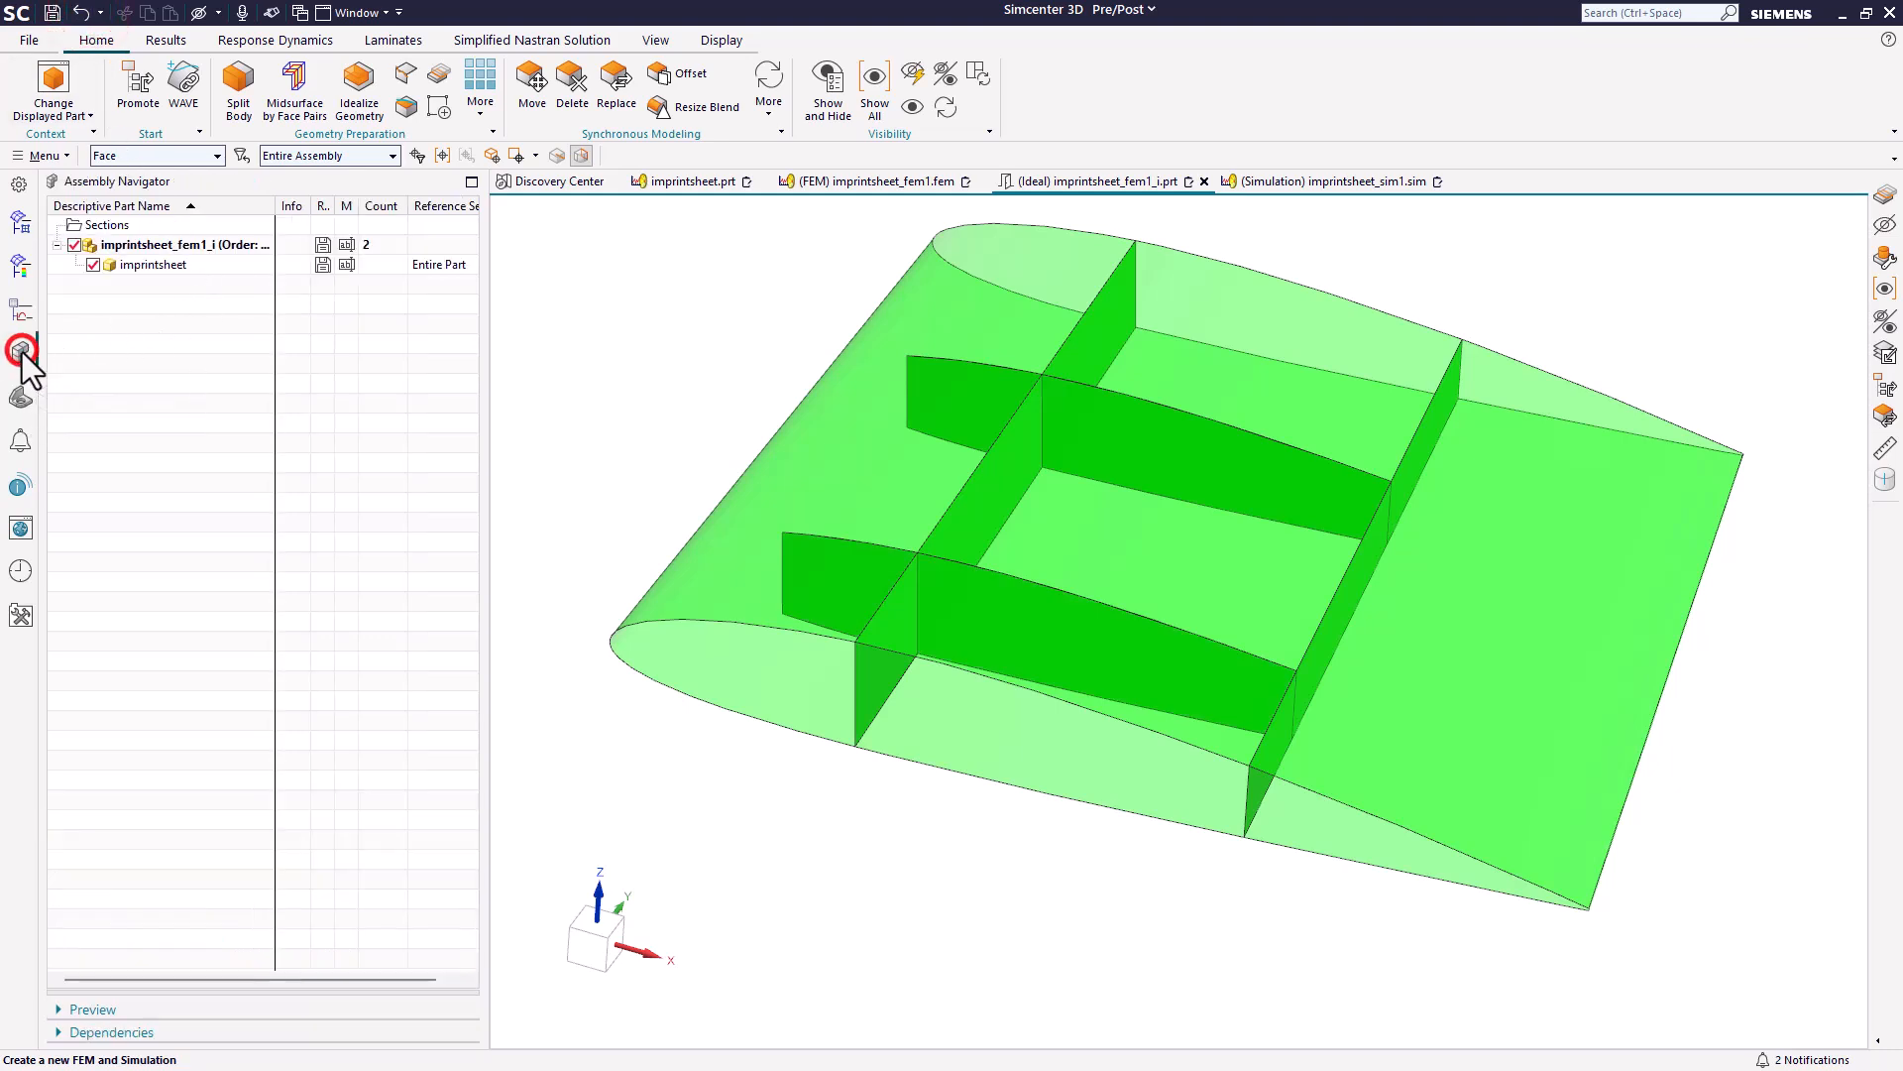
left_click(20, 393)
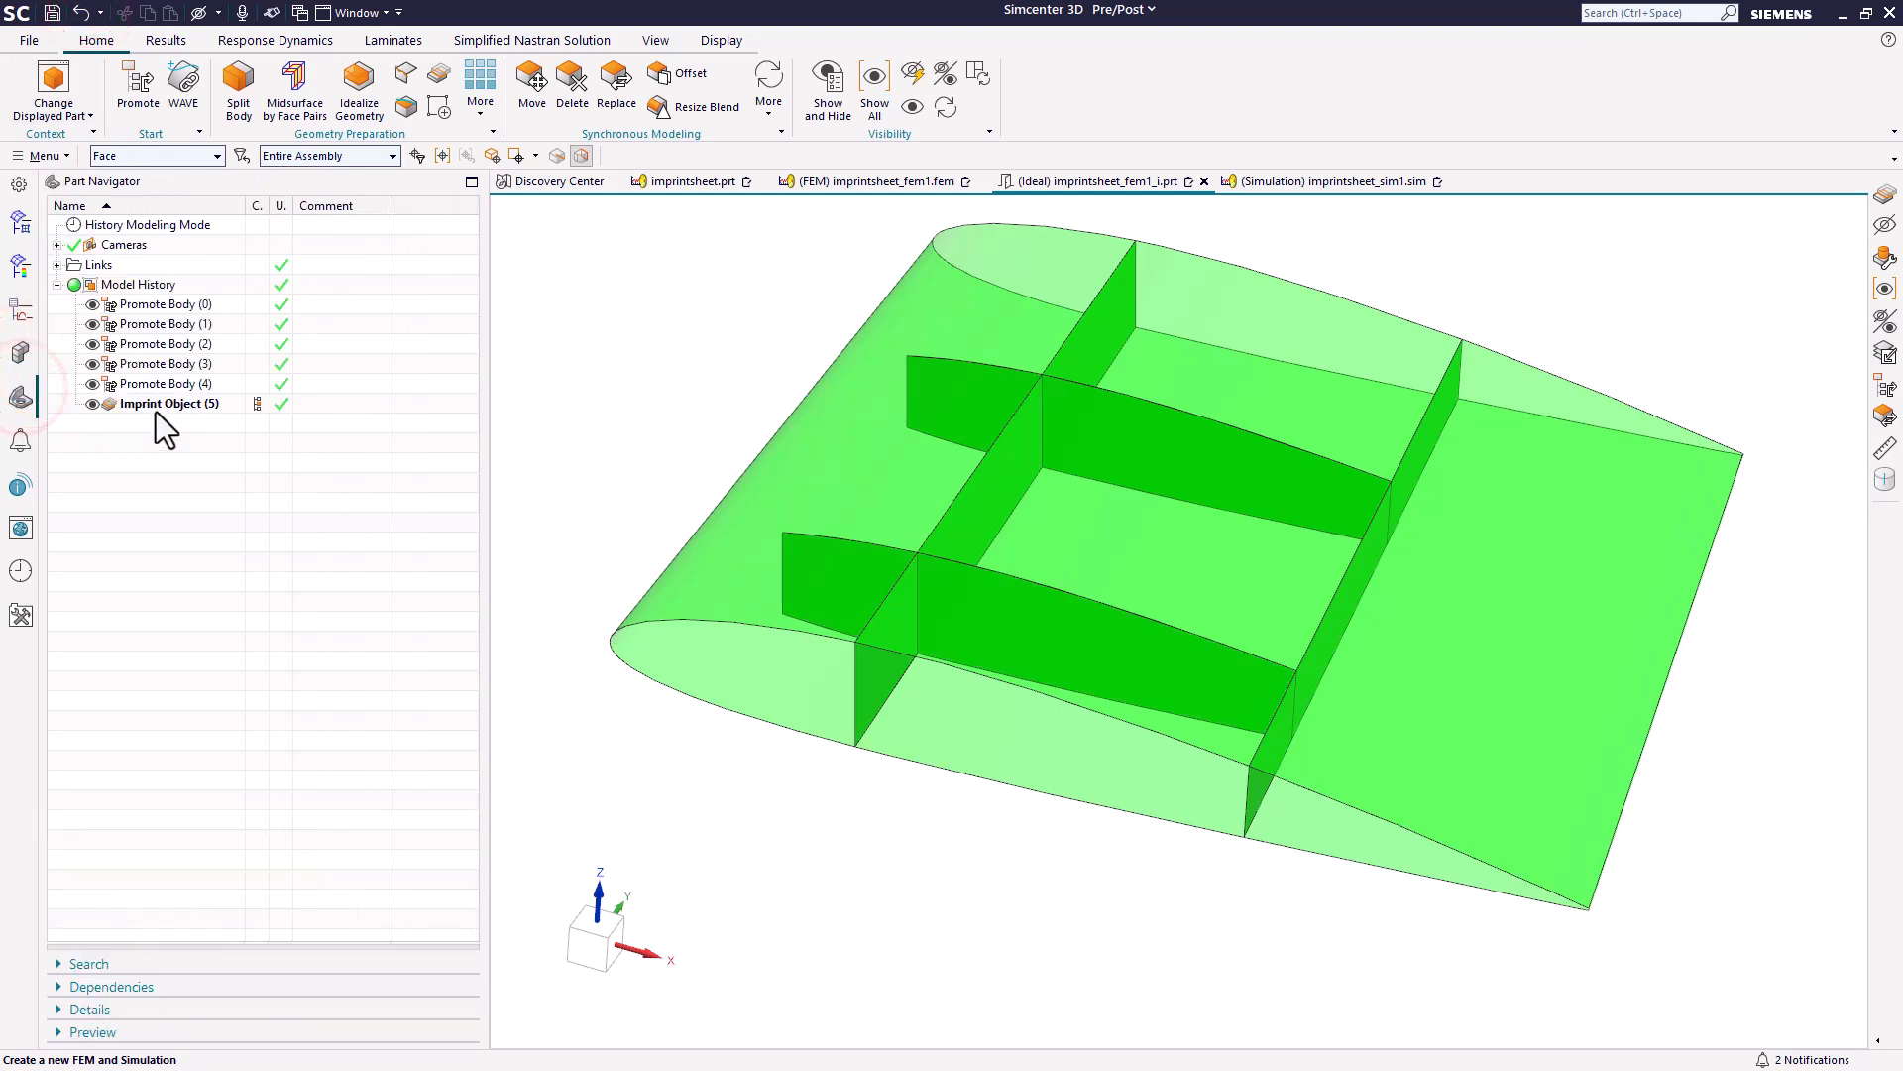
left_click(866, 187)
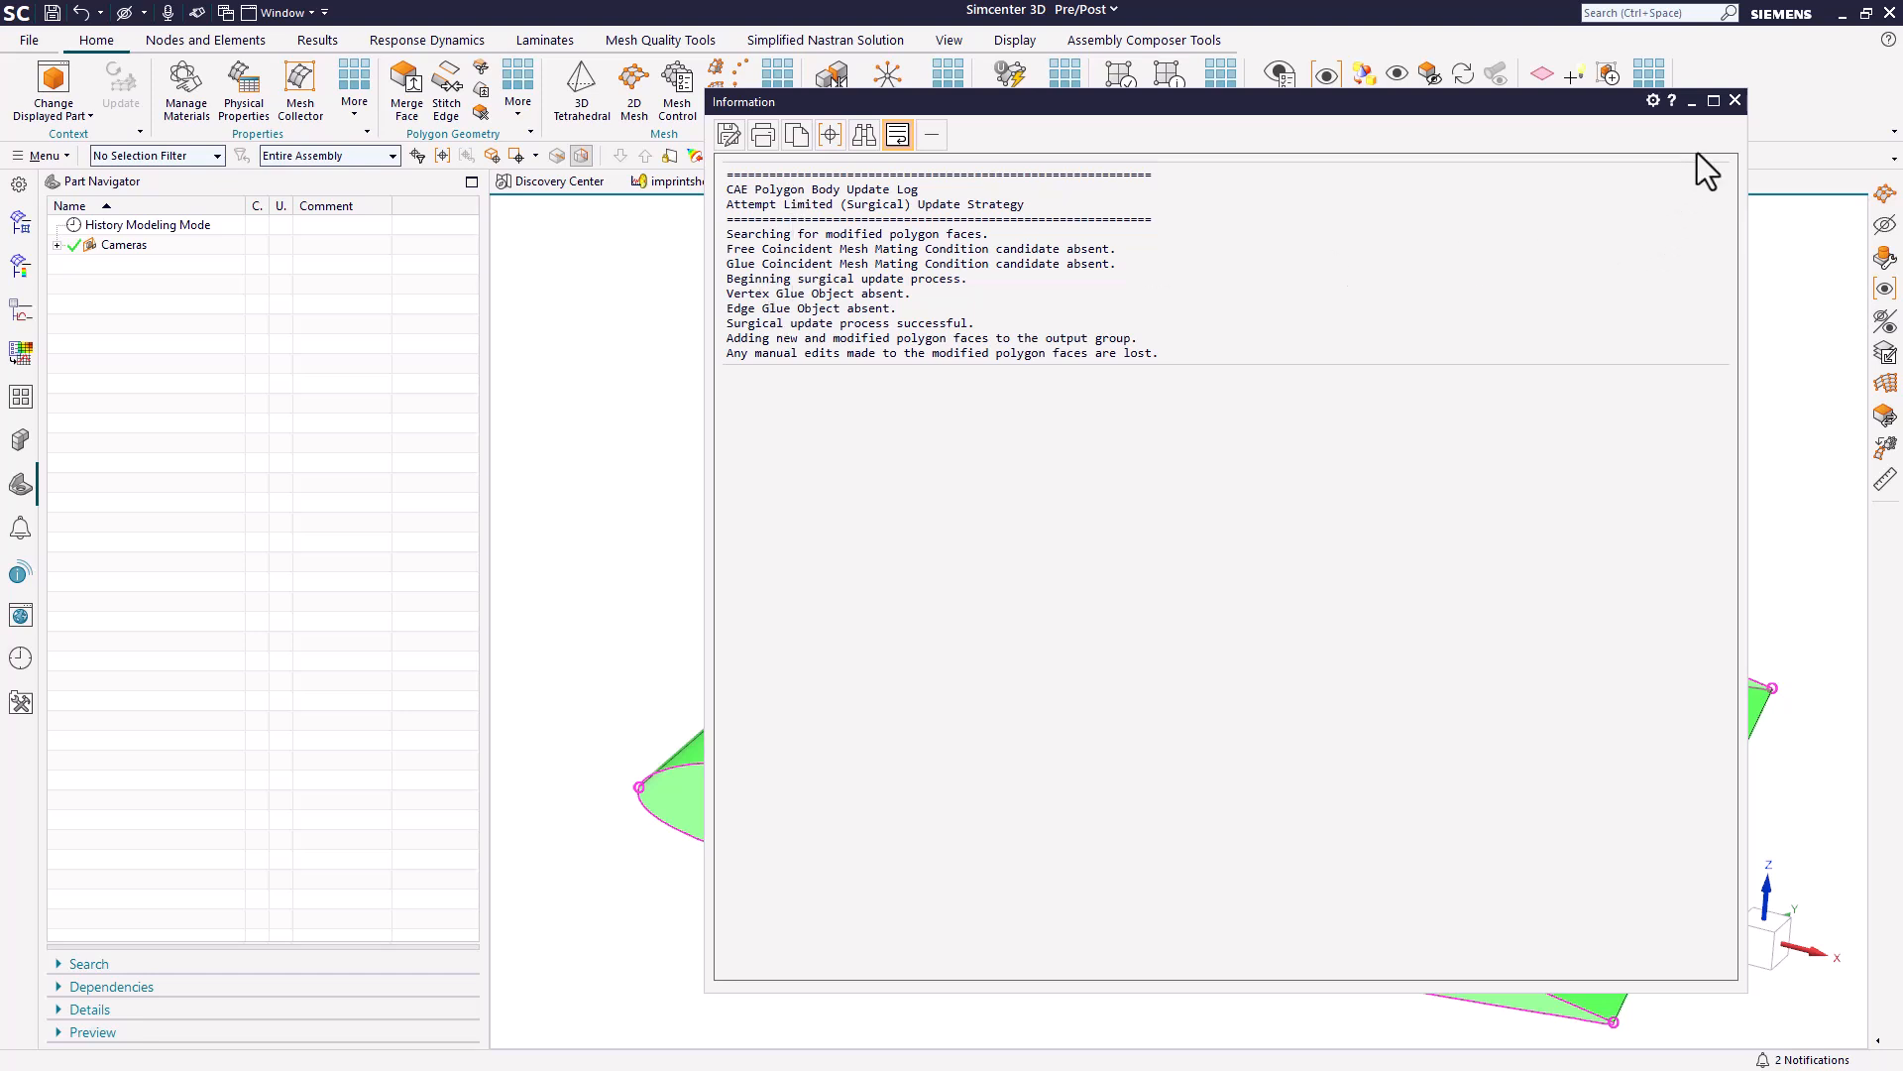
left_click(1735, 100)
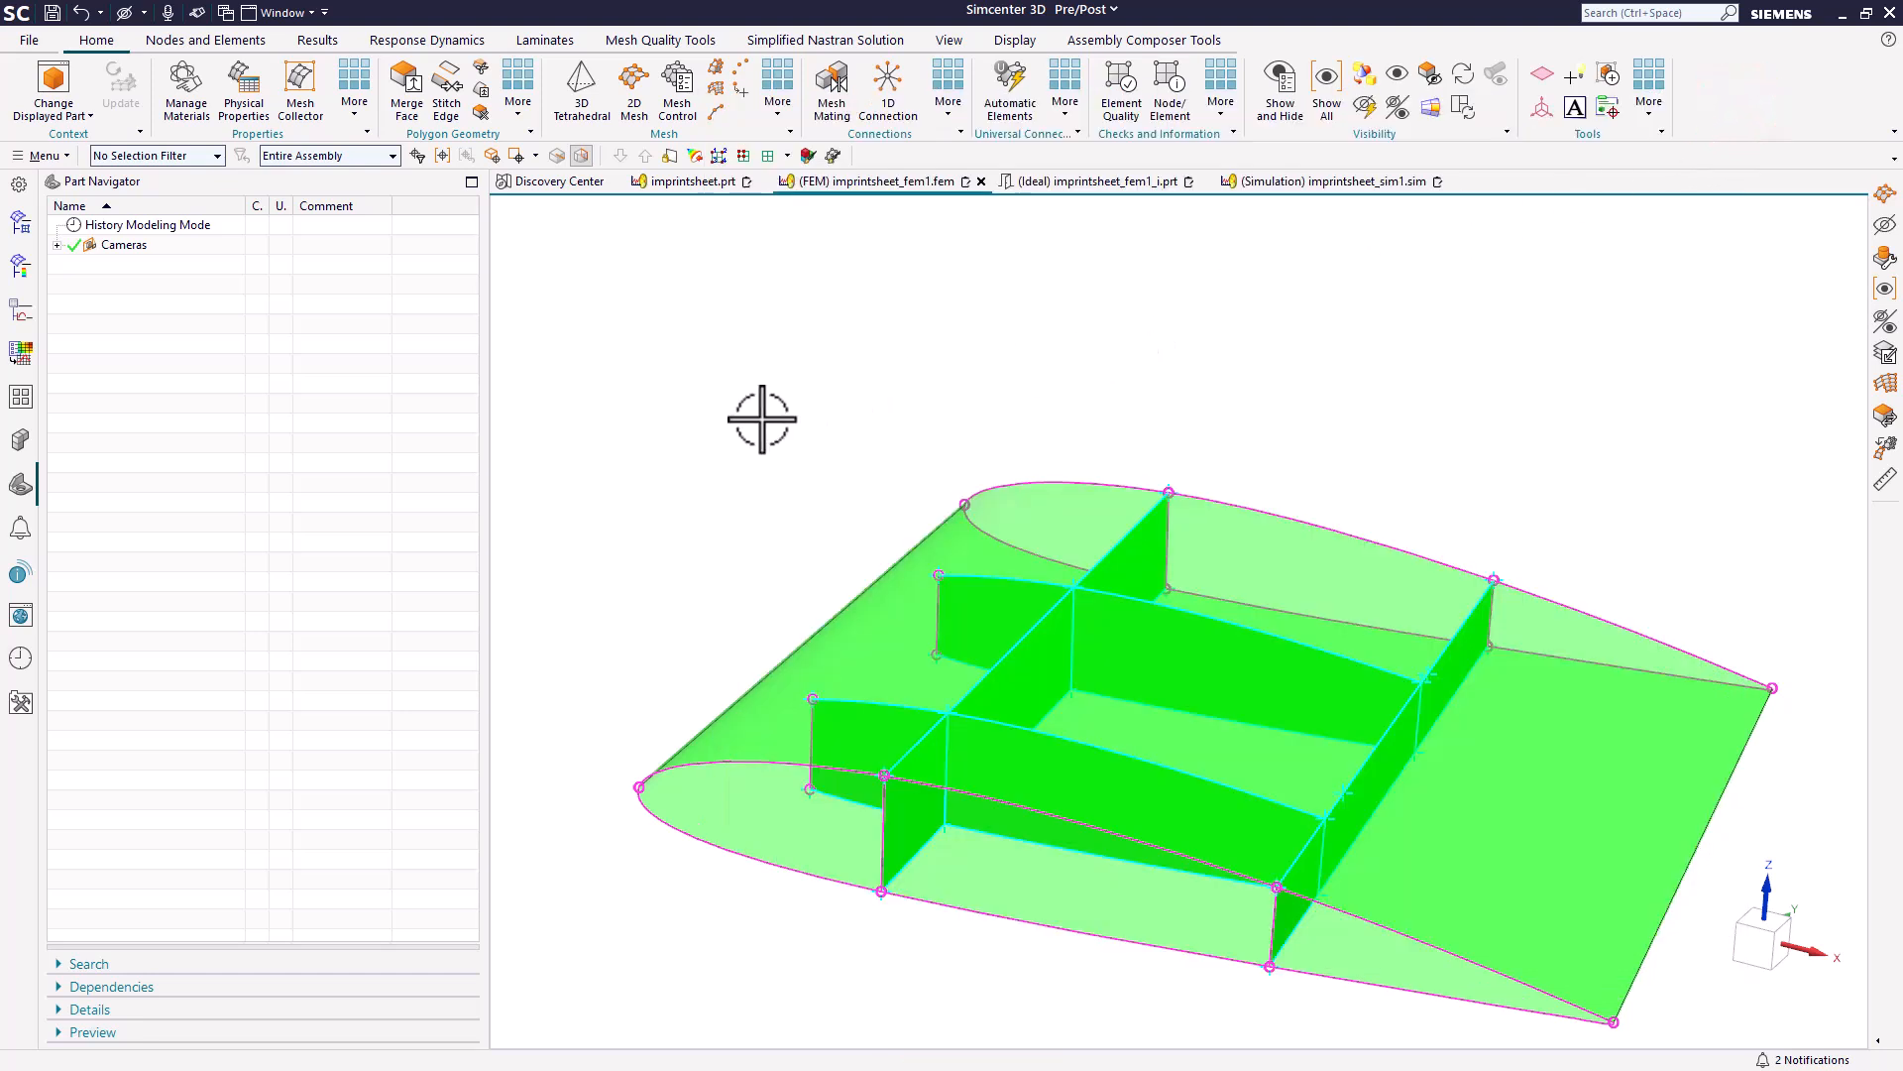
mouse_move(762, 419)
middle_mouse_down()
mouse_move(731, 340)
mouse_move(752, 419)
middle_mouse_up()
scroll(918, 952, "up", 2)
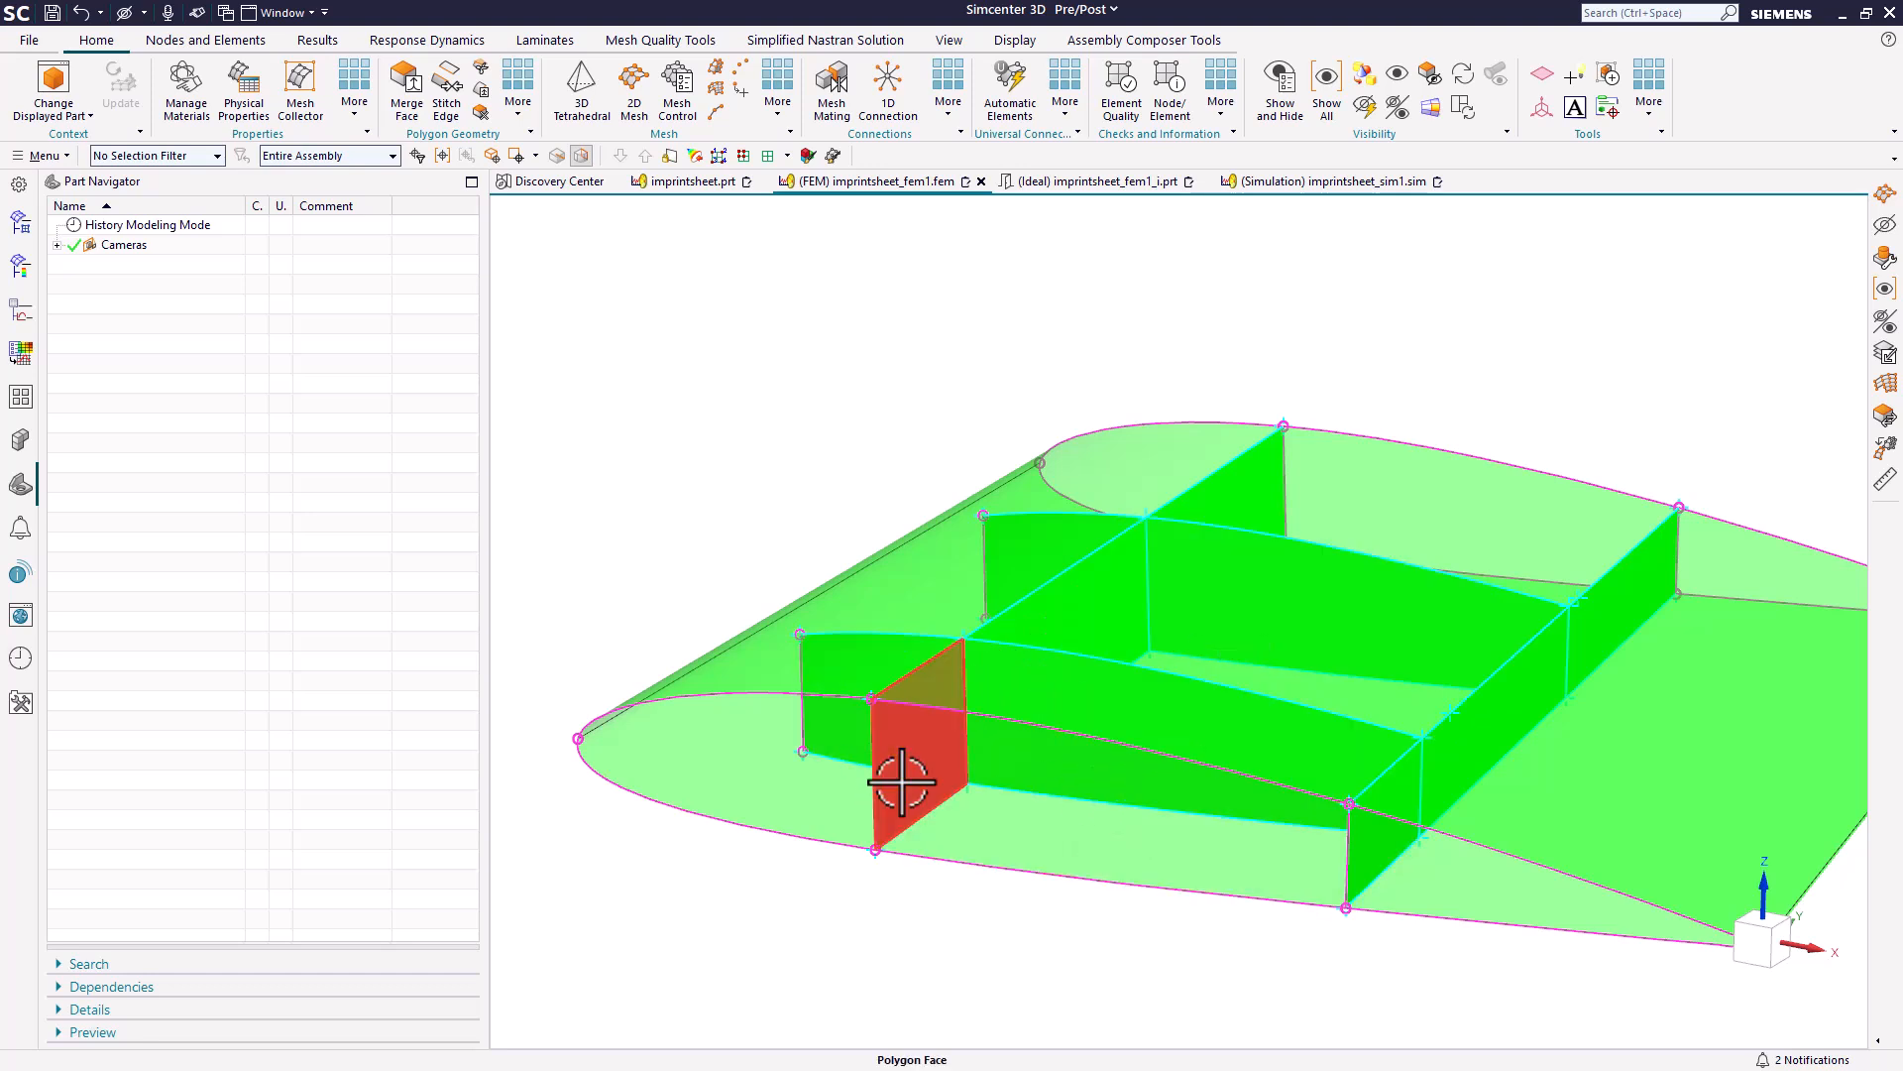
Mesh all five wing bodies with a 2D Mesh of CQUAD4 elements, using the Paver method and a 2 in element size.
left_click(628, 87)
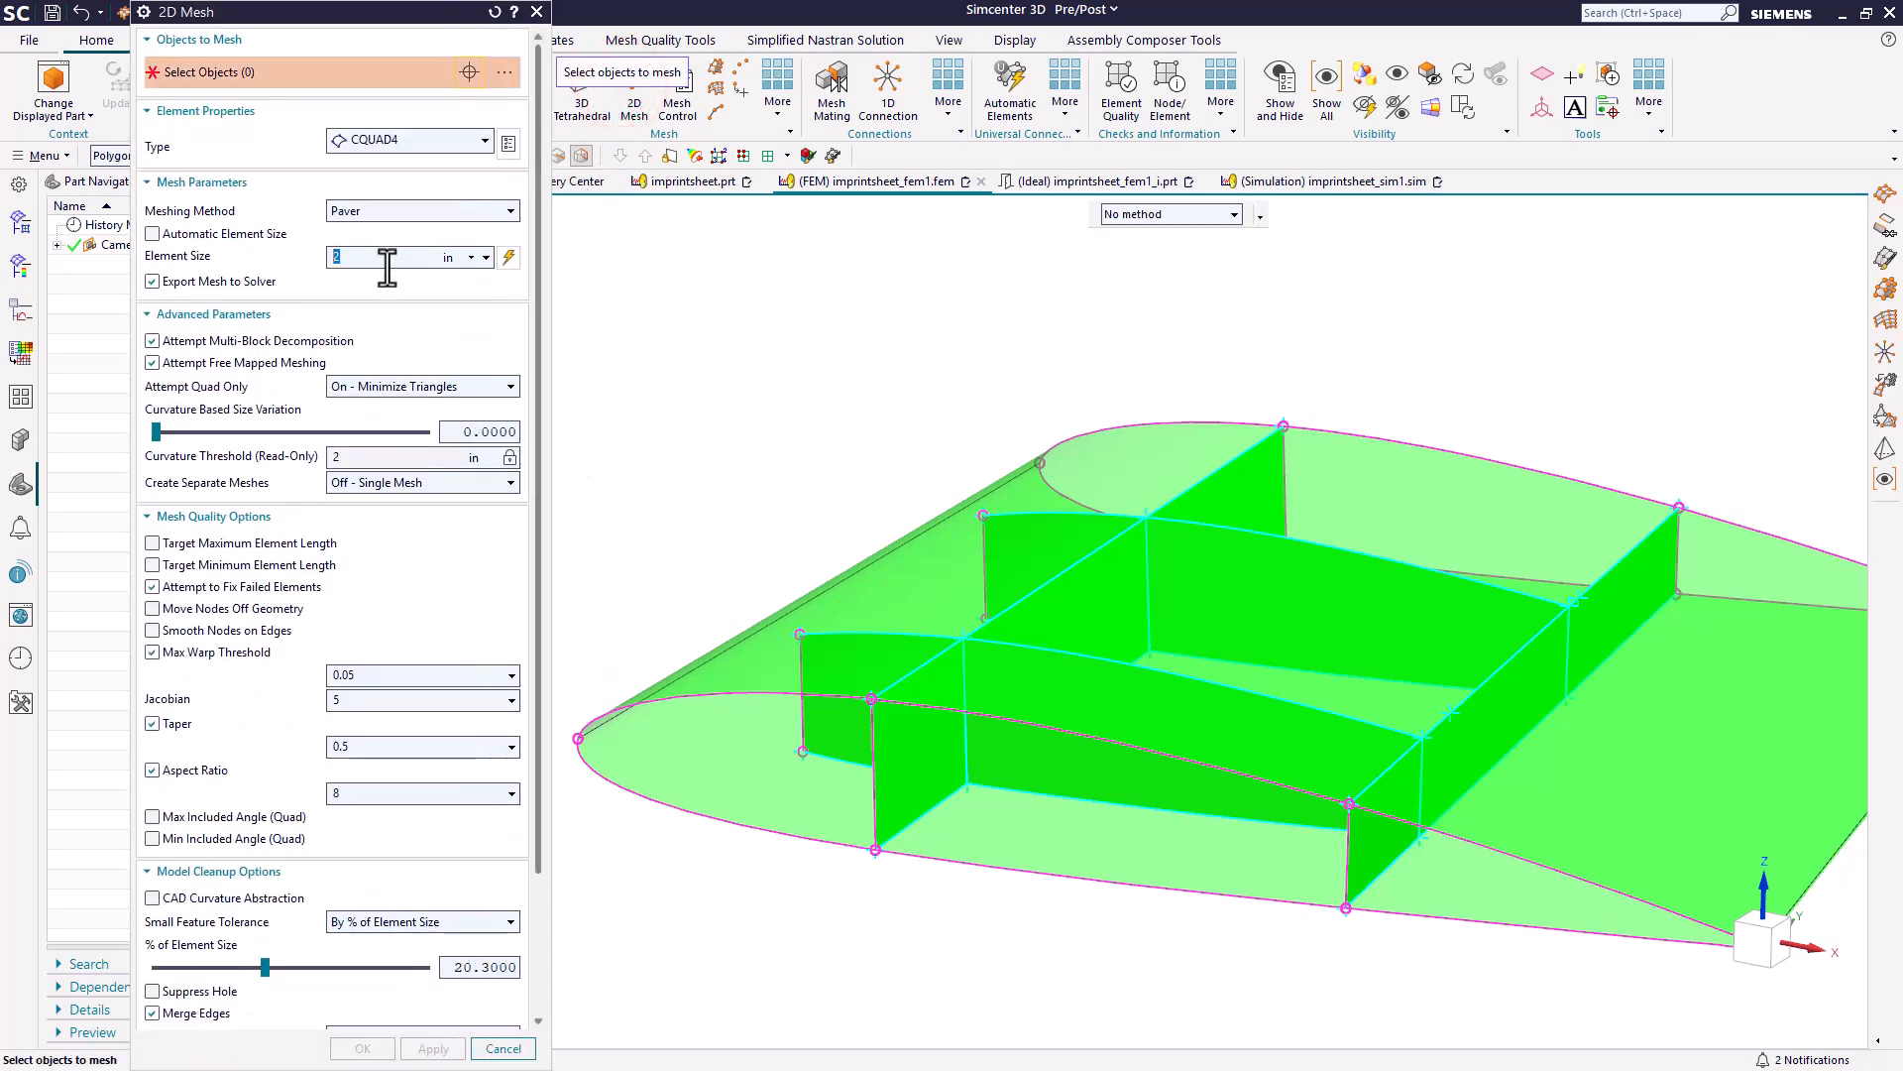
scroll(1096, 589, "down", 3)
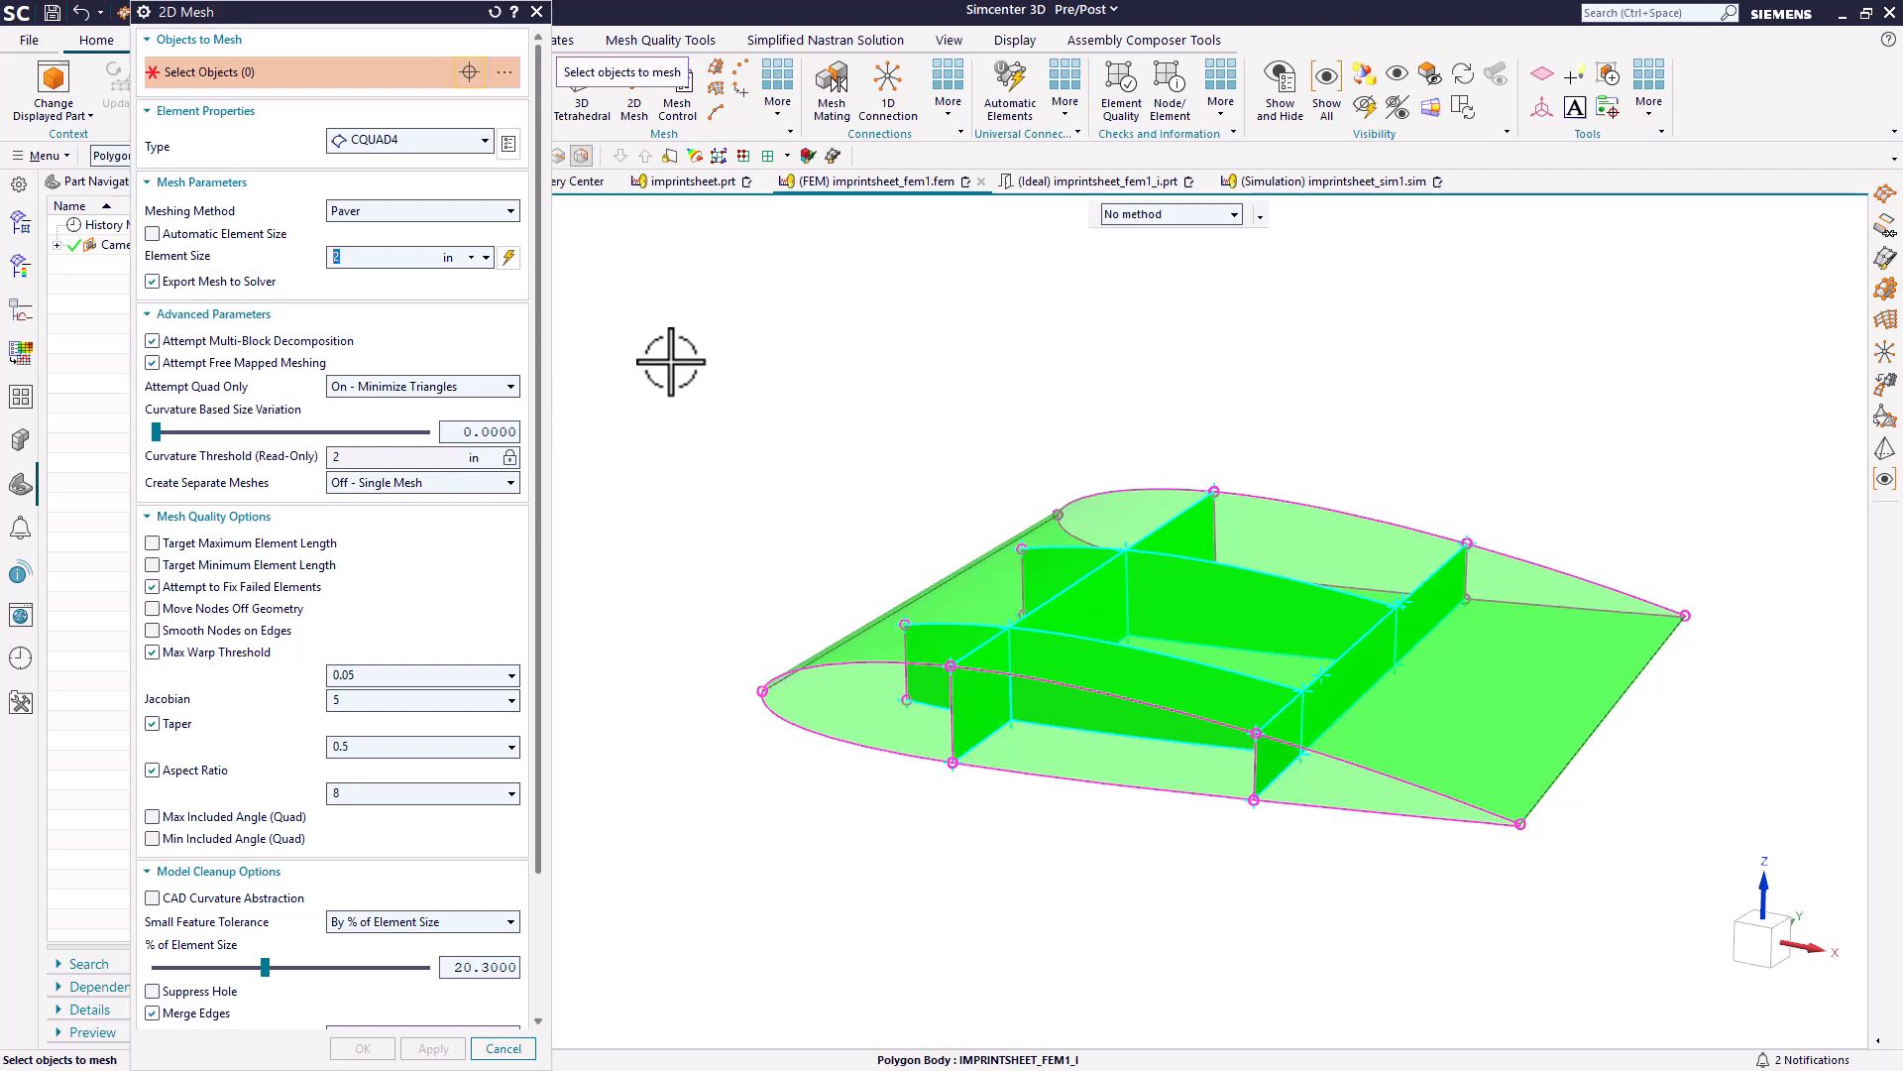
left_click_drag(671, 362, 1650, 904)
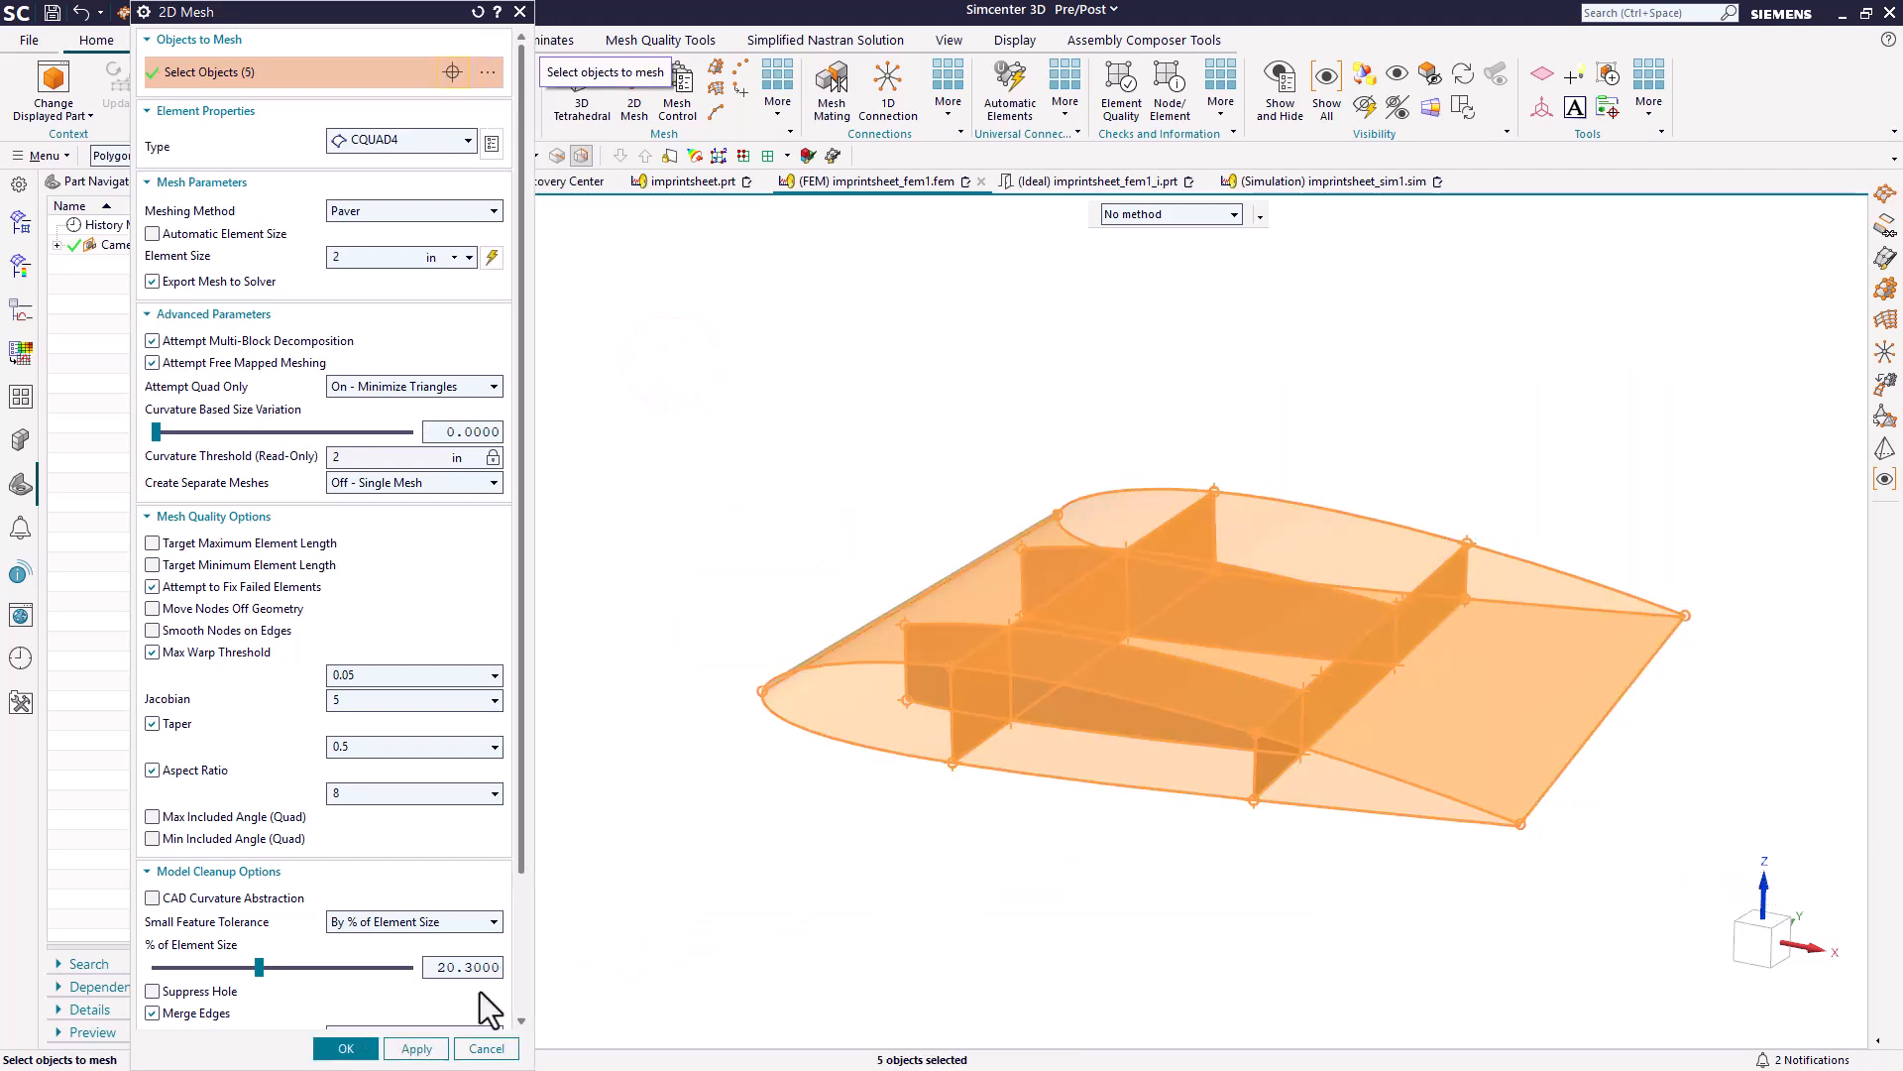
left_click(348, 1049)
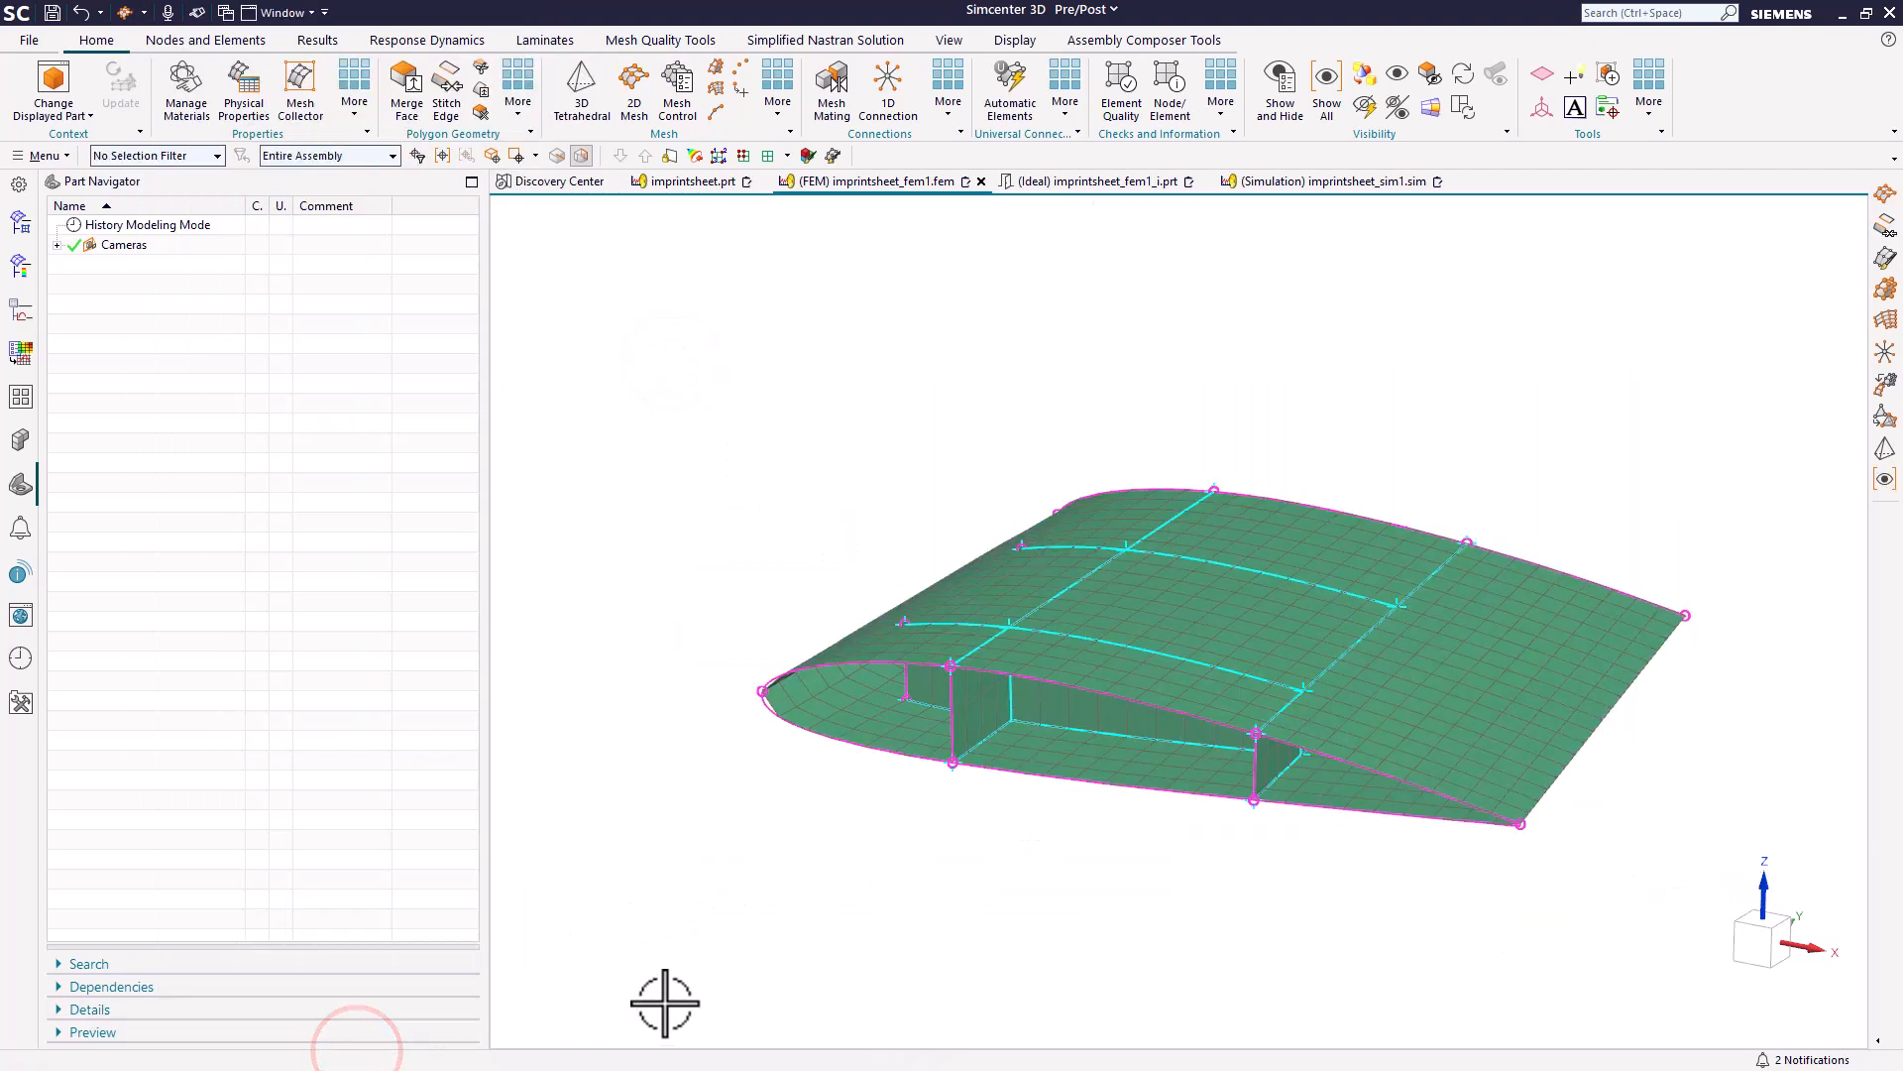
scroll(1031, 638, "up", 5)
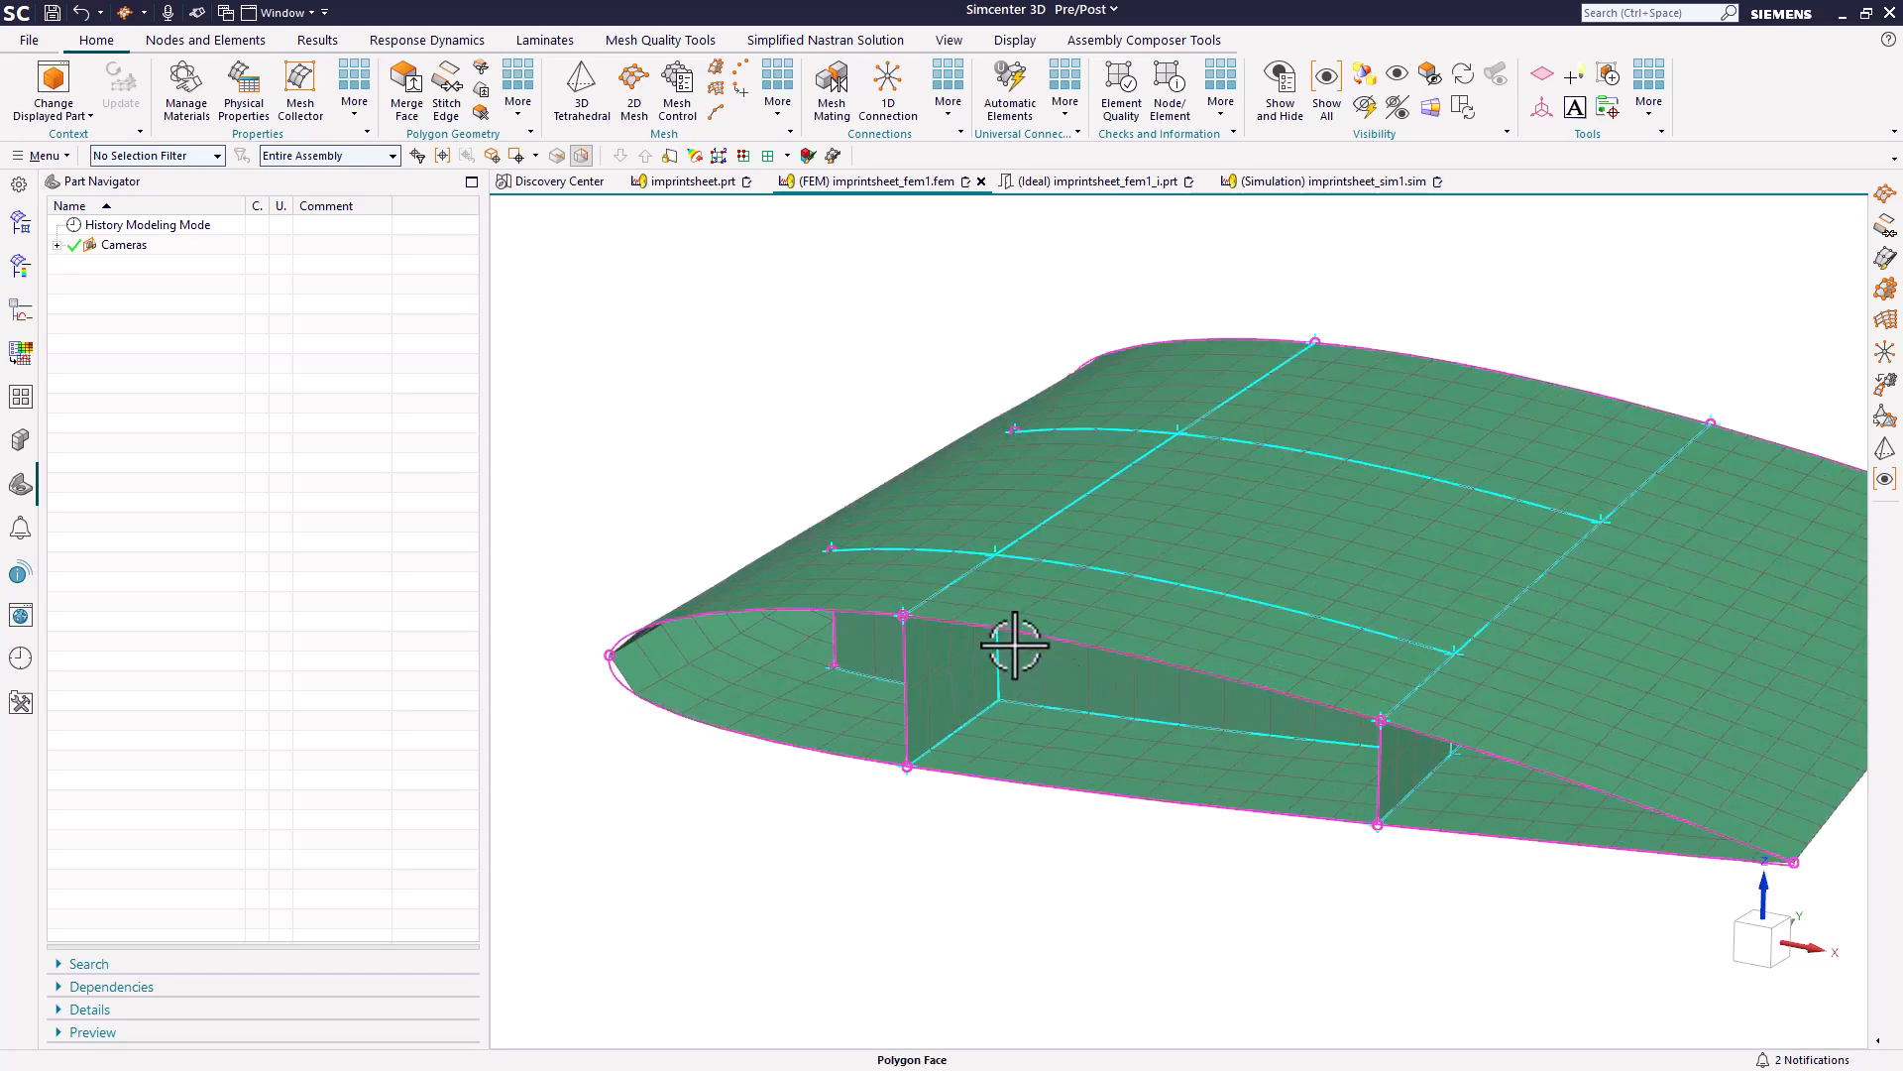
mouse_move(1016, 646)
middle_mouse_down()
mouse_move(1011, 625)
mouse_move(1071, 654)
mouse_move(1022, 643)
middle_mouse_up()
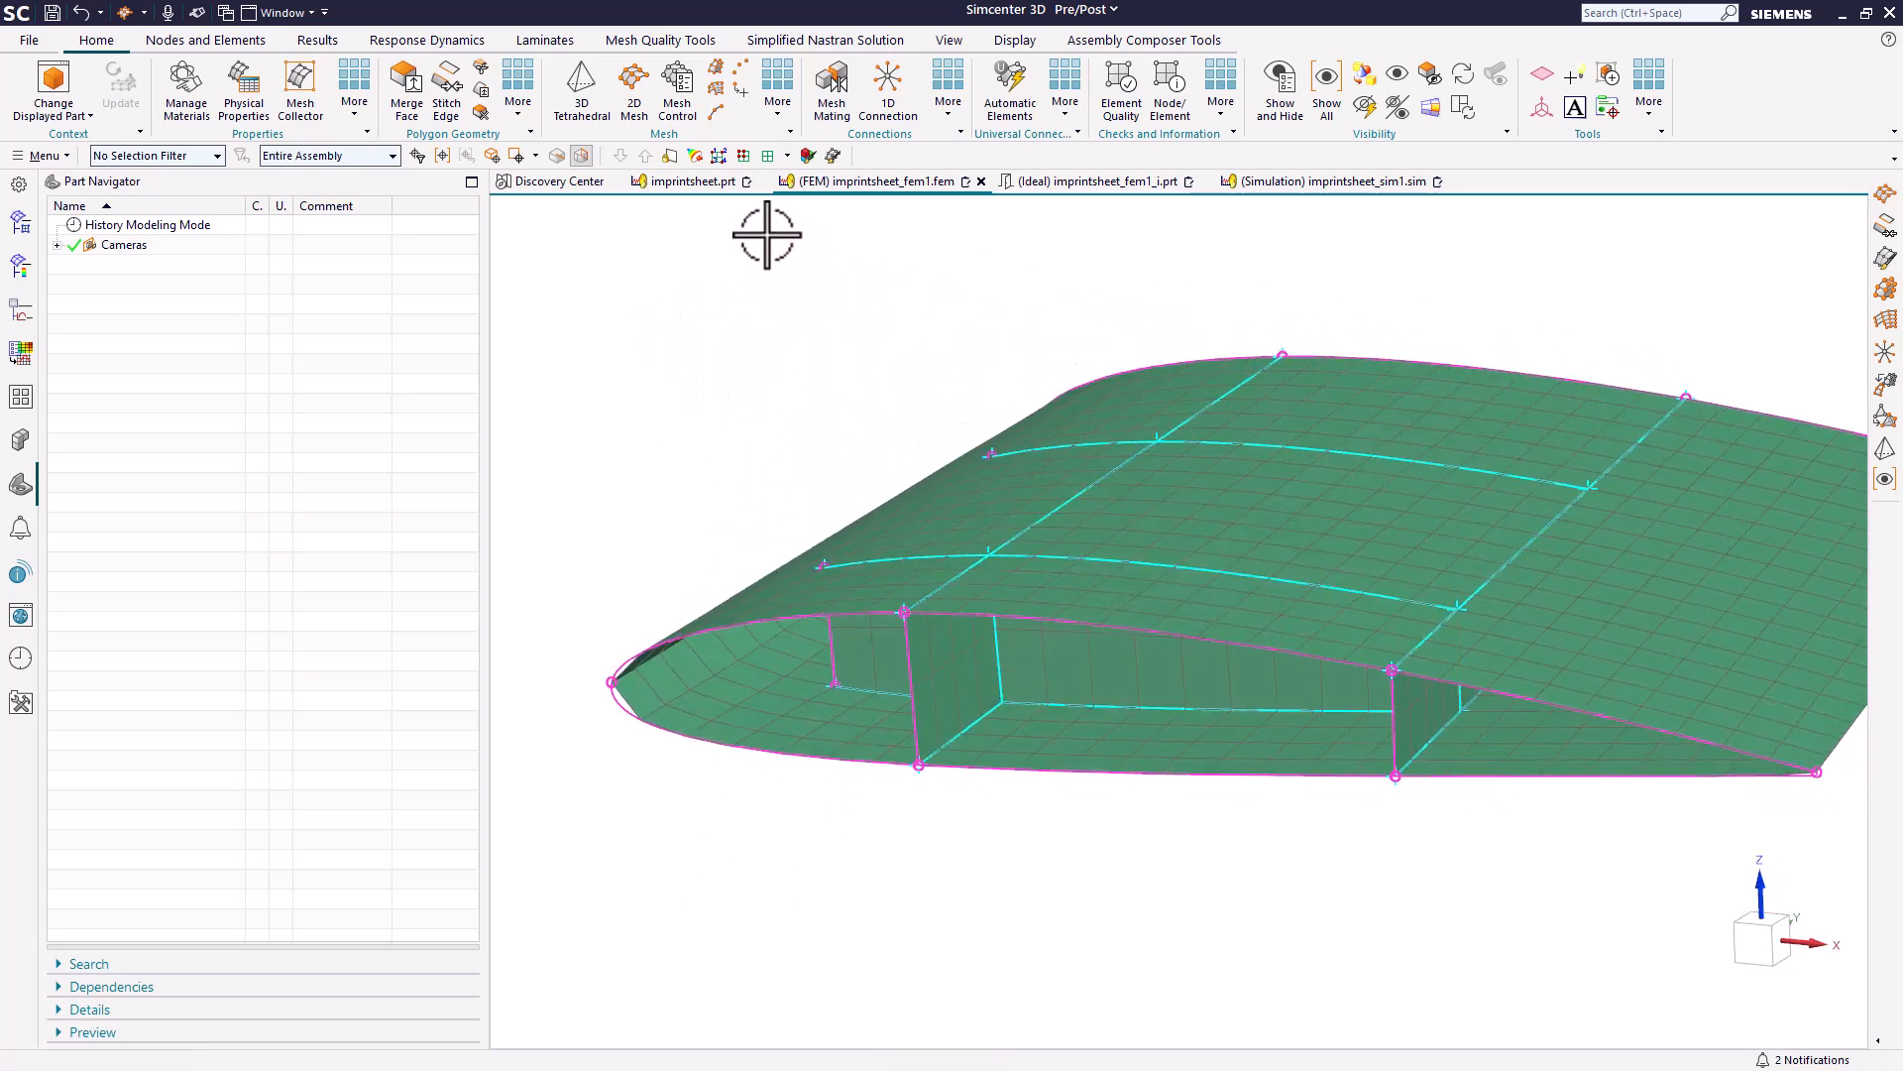
Display imprintsheet.prt and set its rib expression to 2 in to move the nearer rib.
left_click(693, 182)
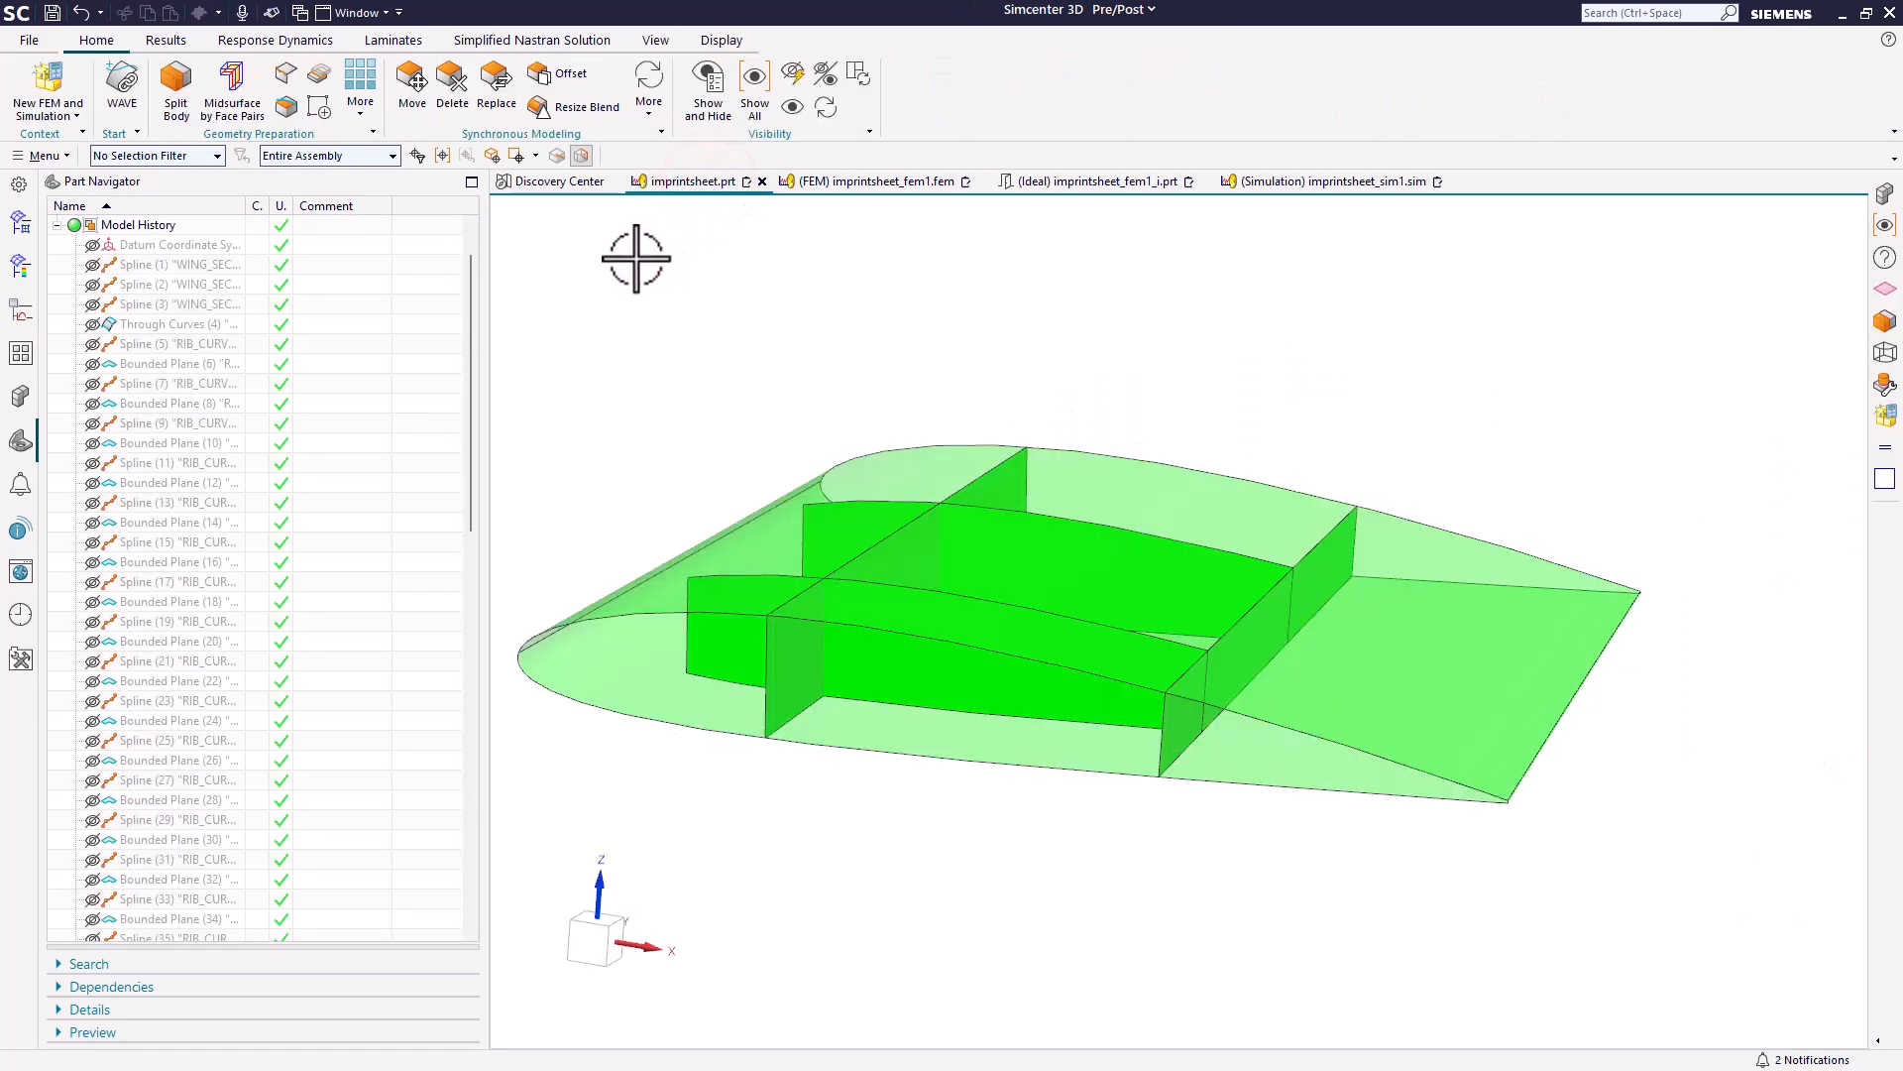
left_click(48, 156)
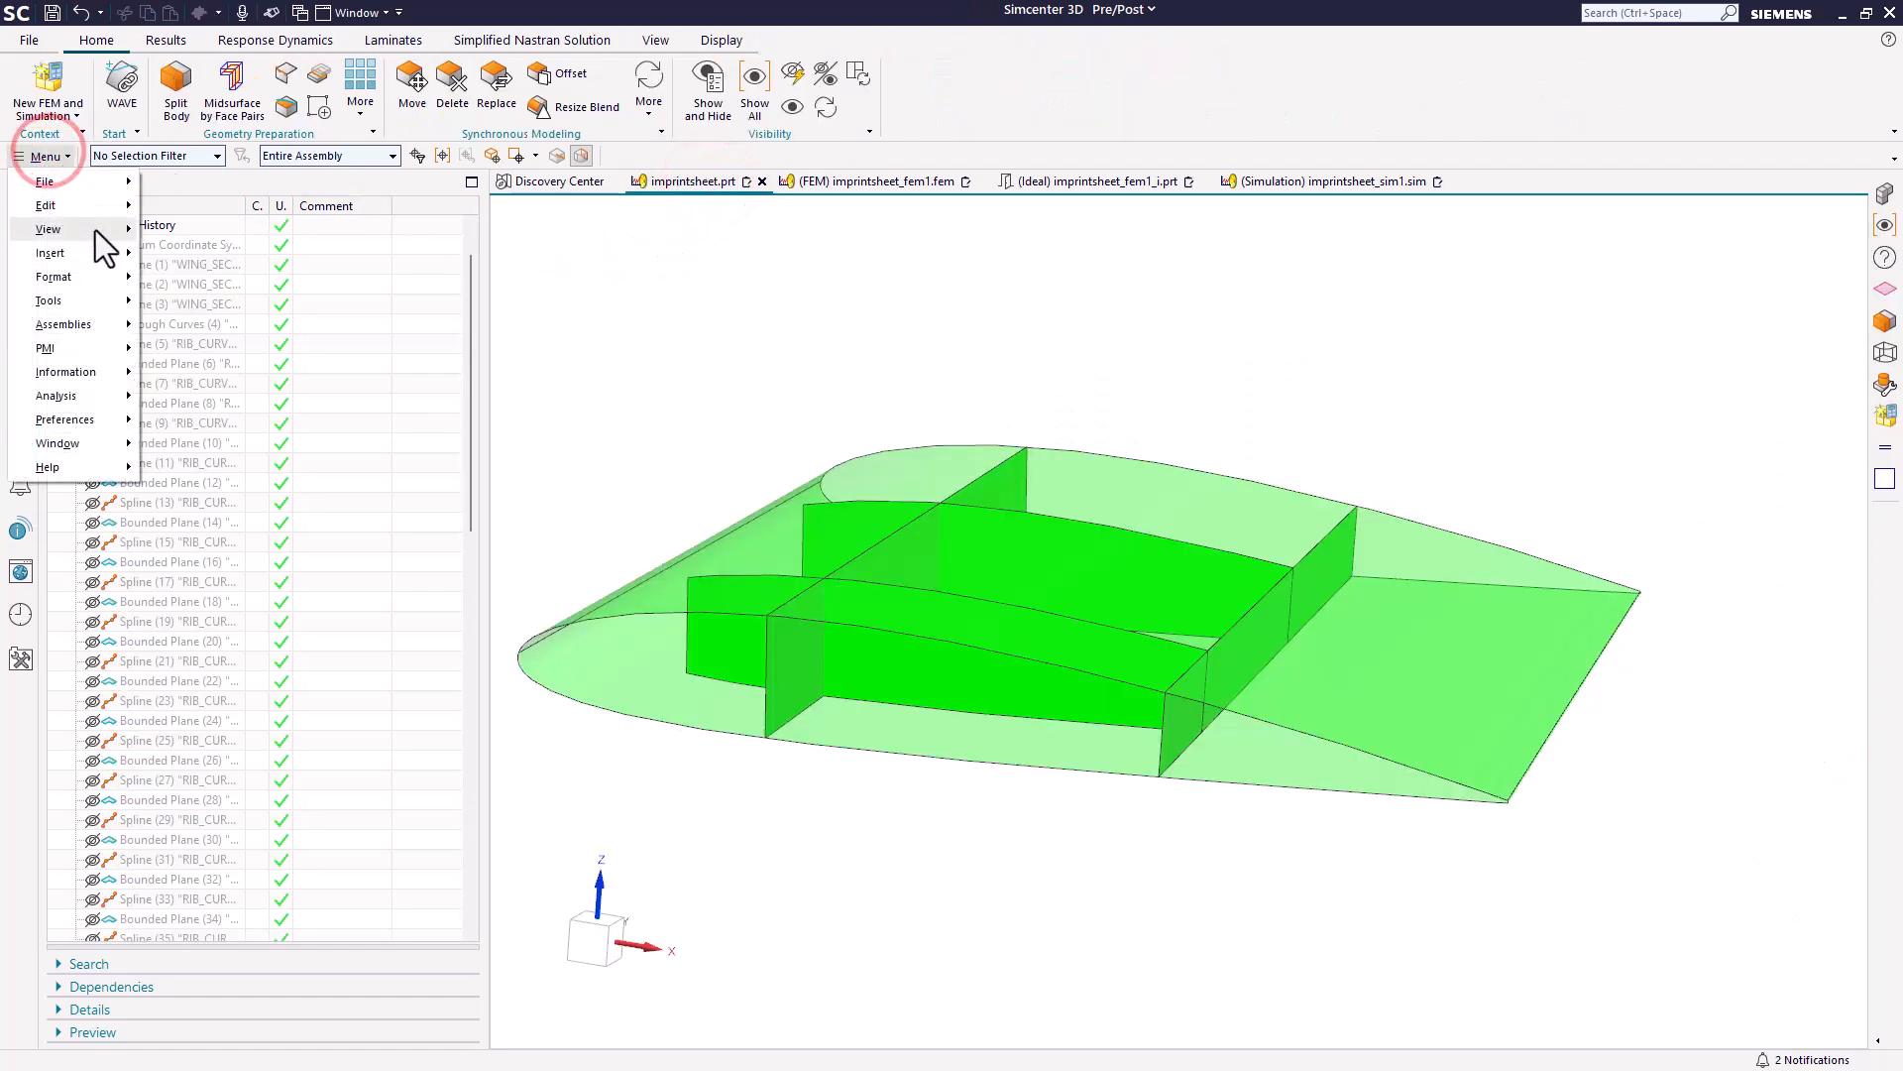
mouse_move(110, 290)
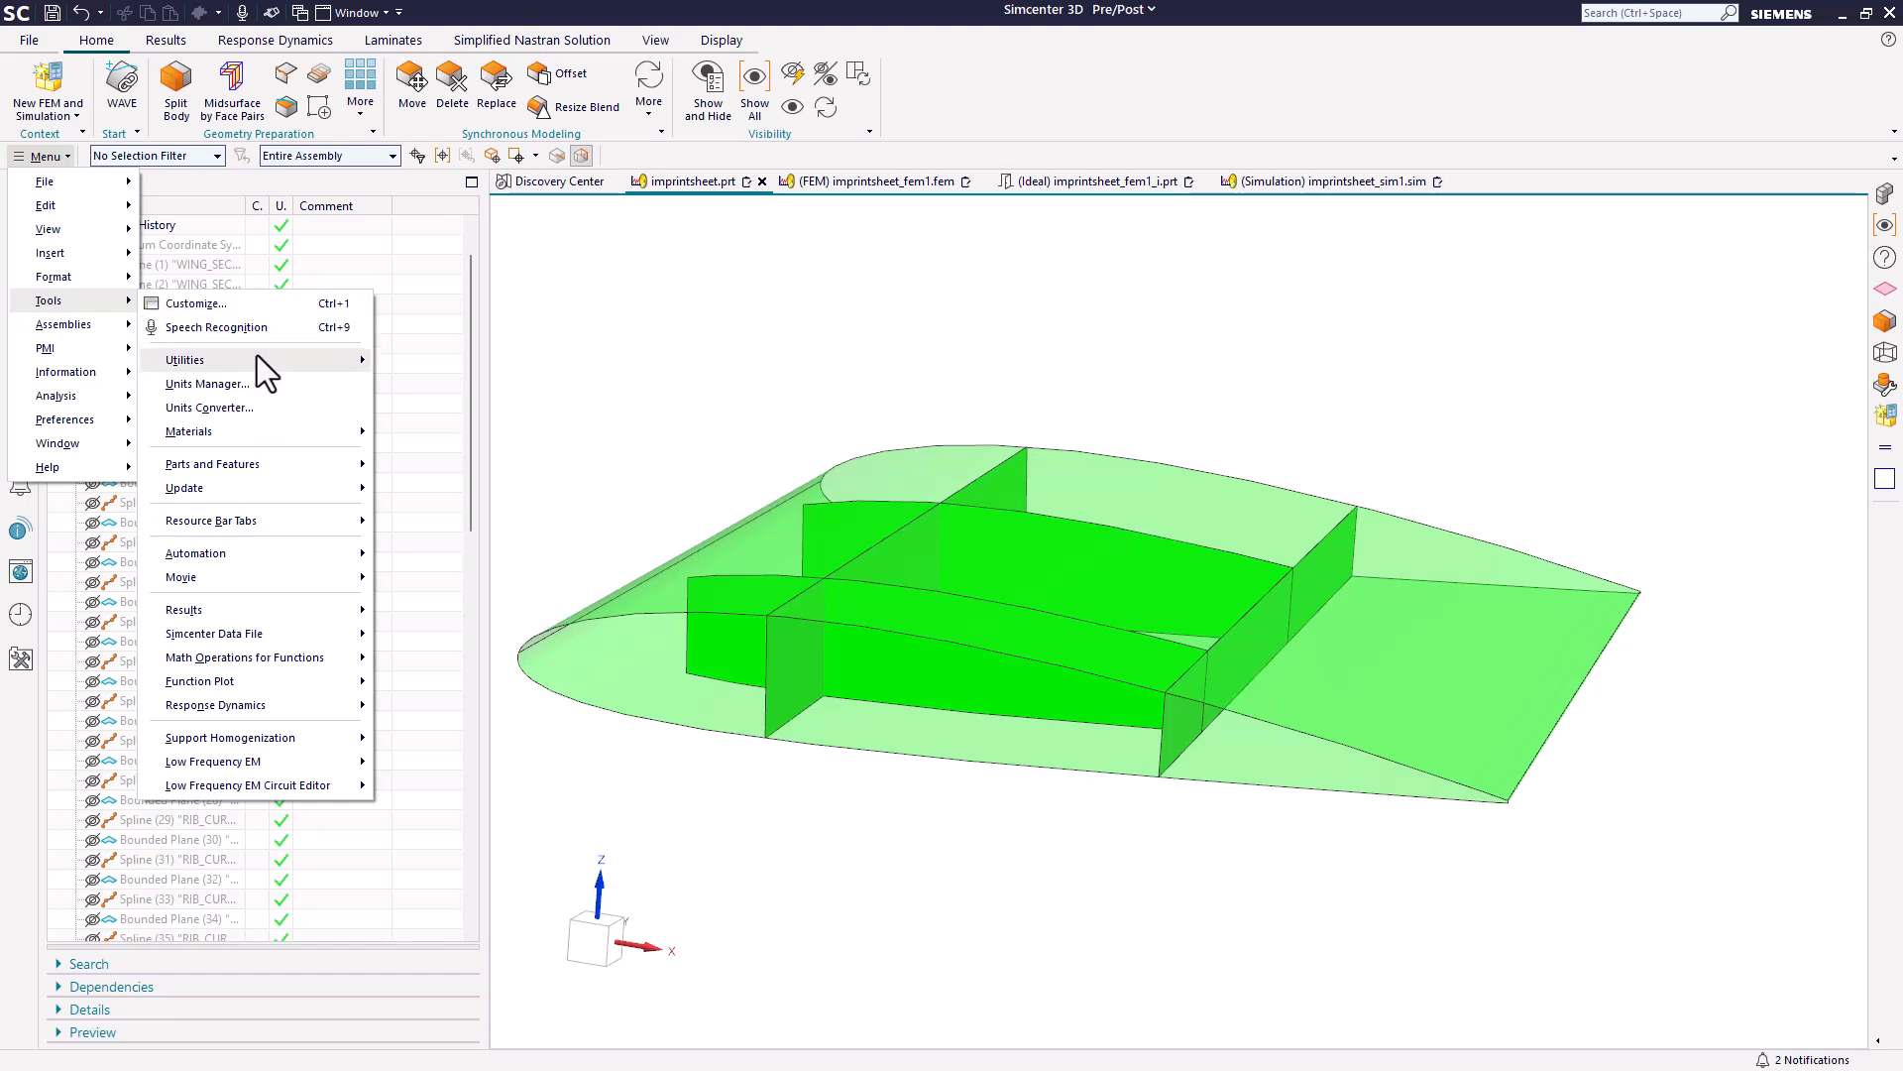
mouse_move(347, 363)
left_click(460, 364)
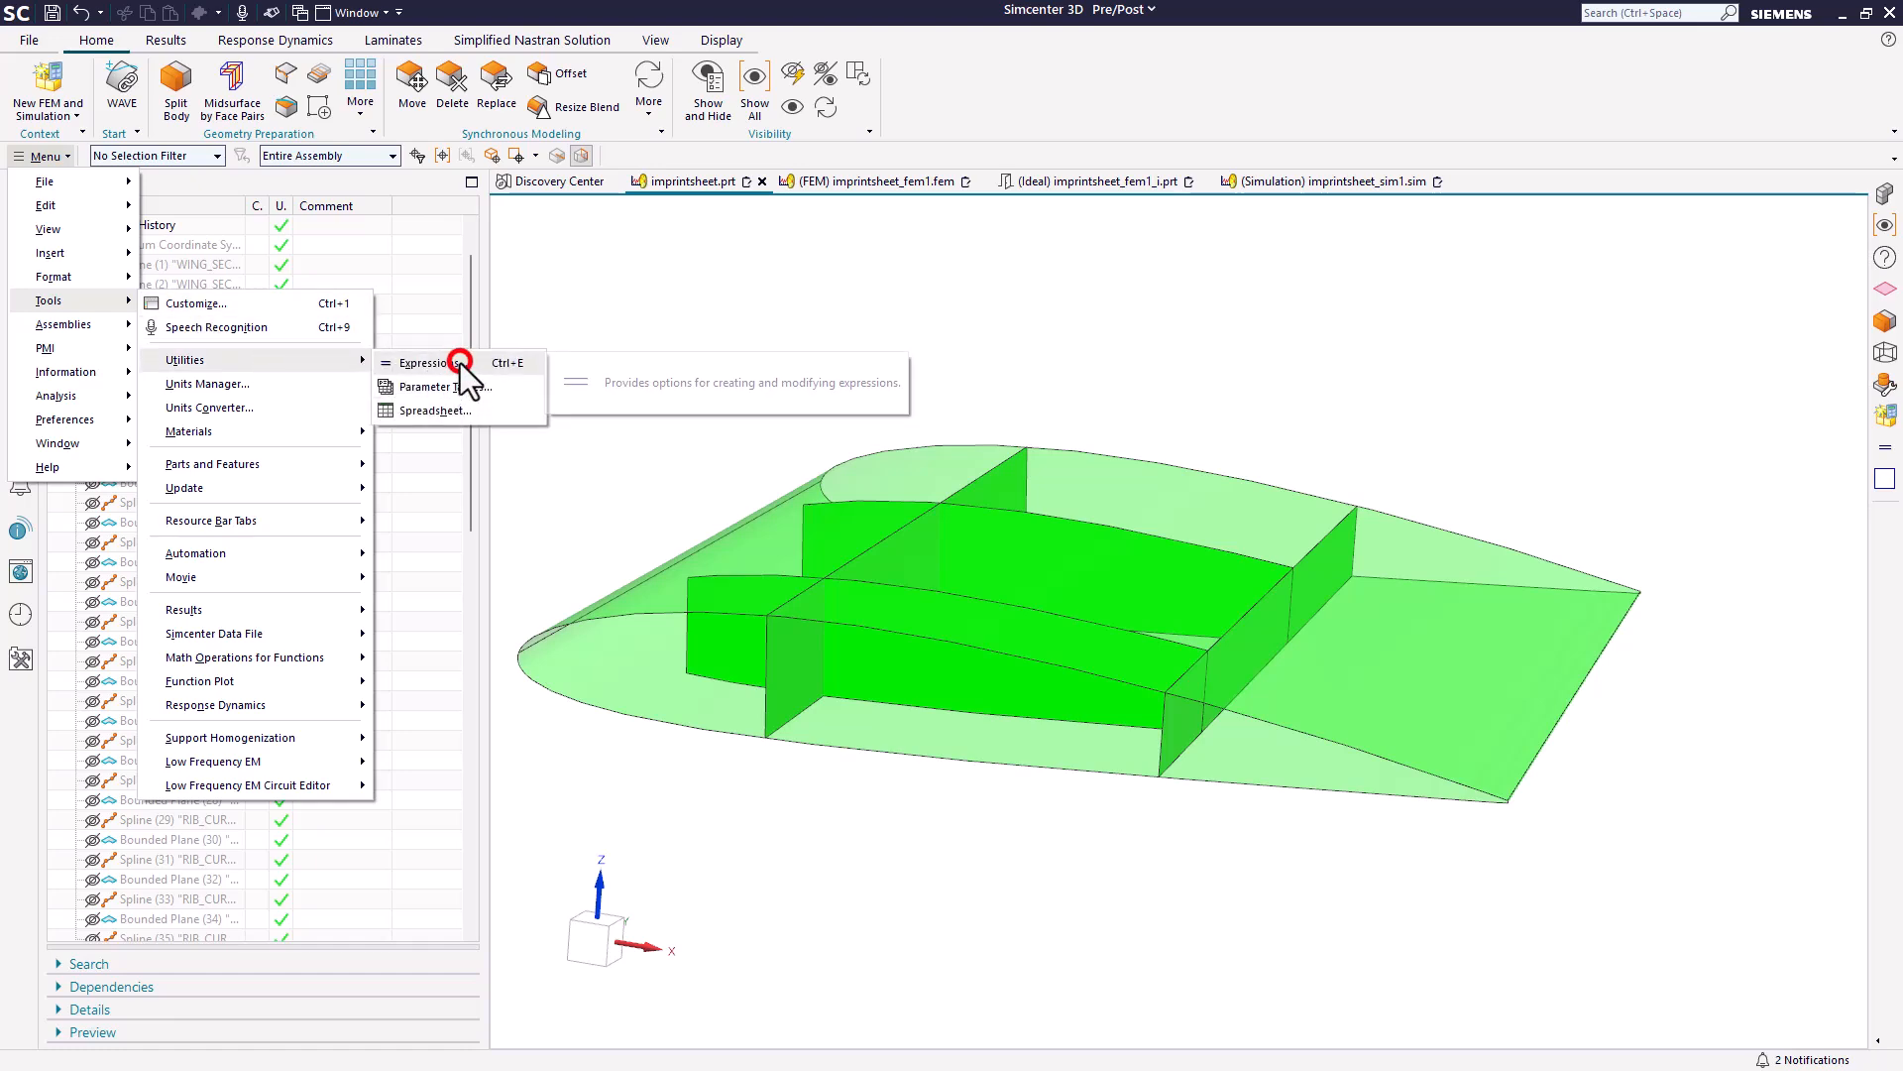
scroll(687, 204, "down", 2)
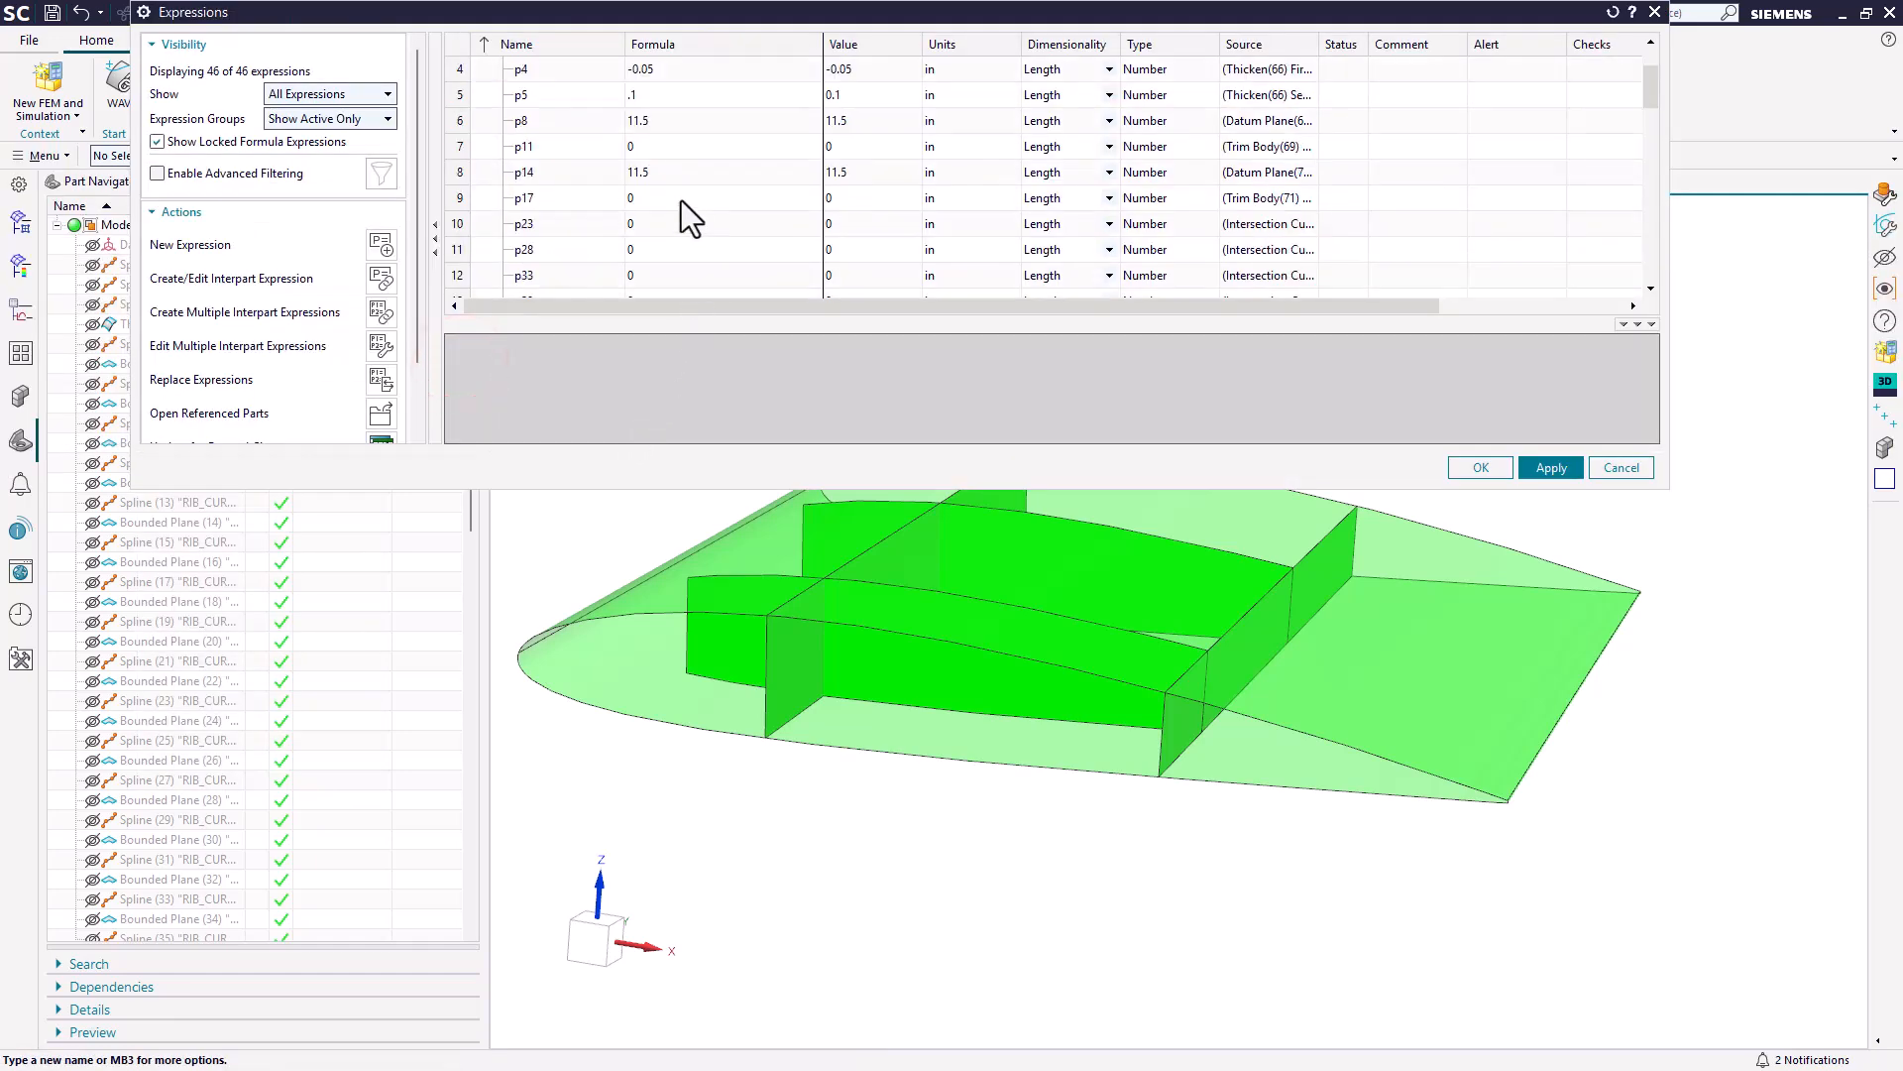
middle_click_drag(1288, 589, 1266, 651)
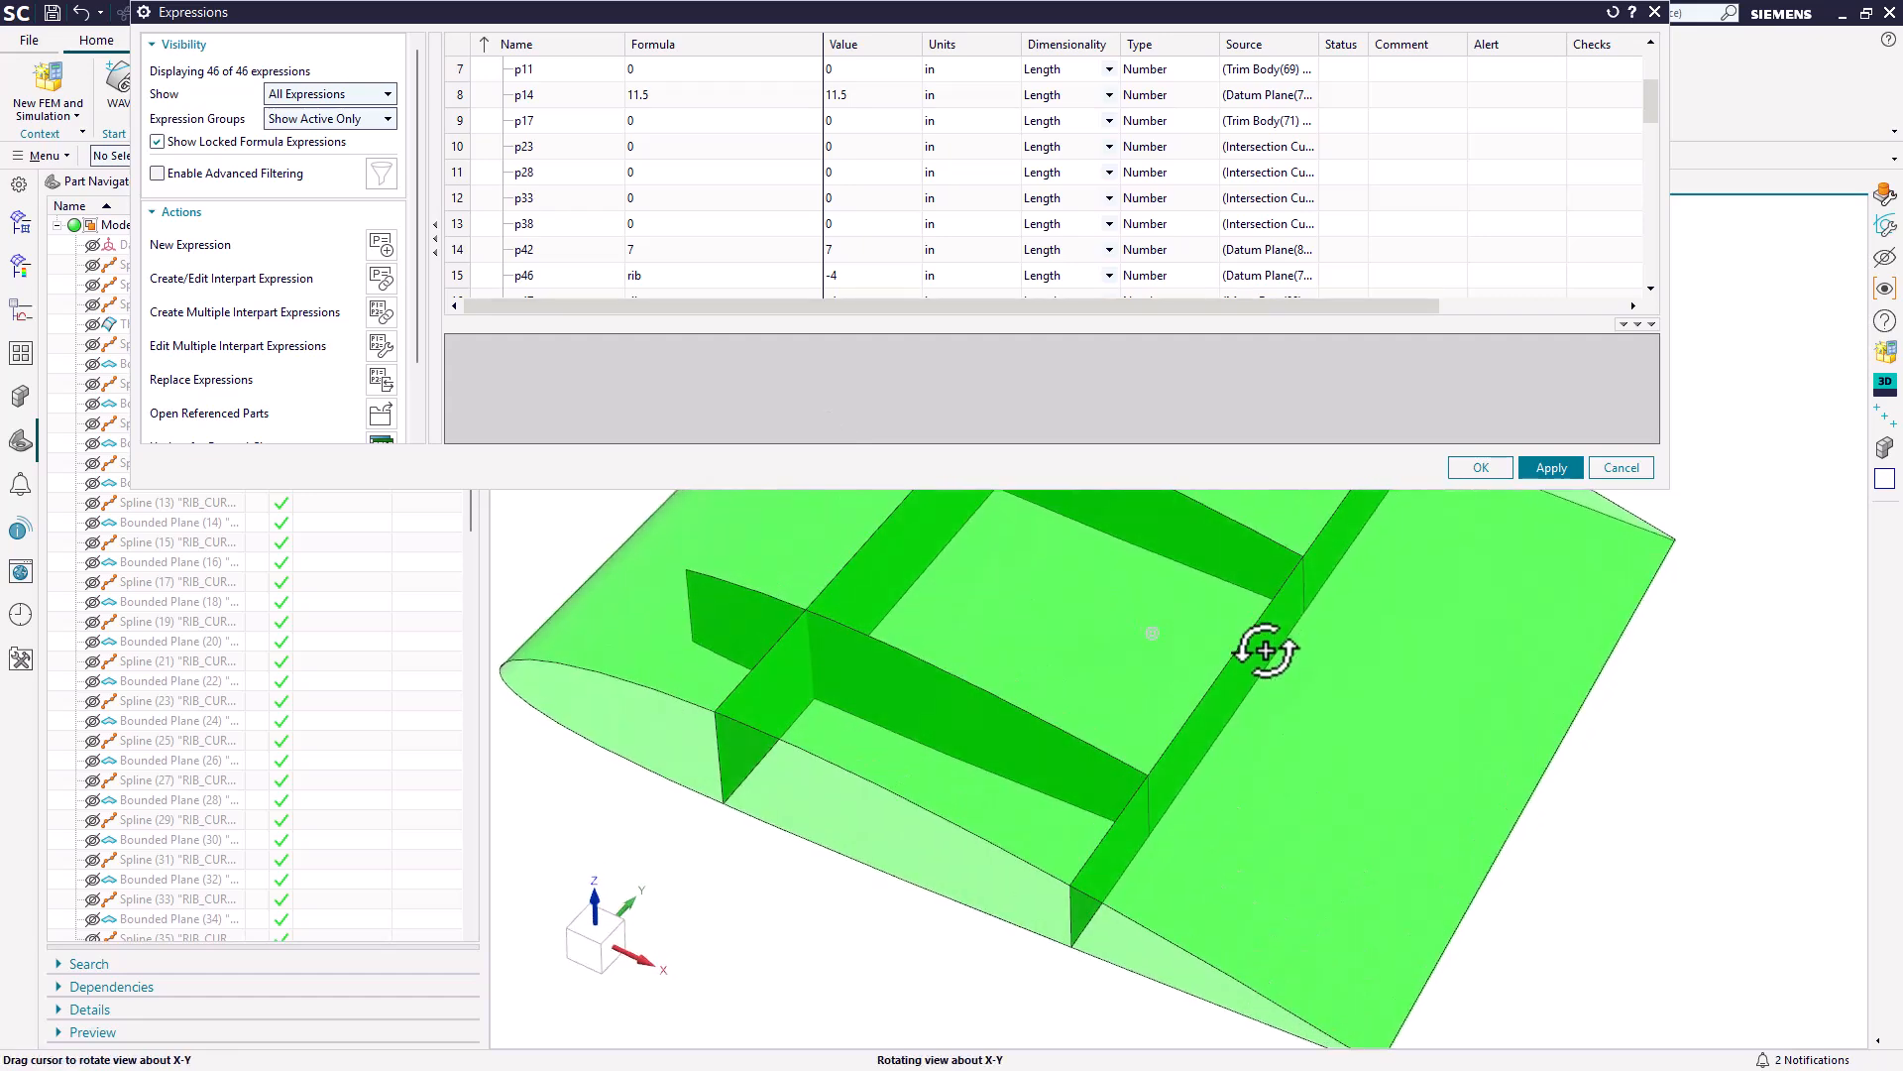
scroll(1237, 881, "down", 2)
scroll(1194, 669, "up", 1)
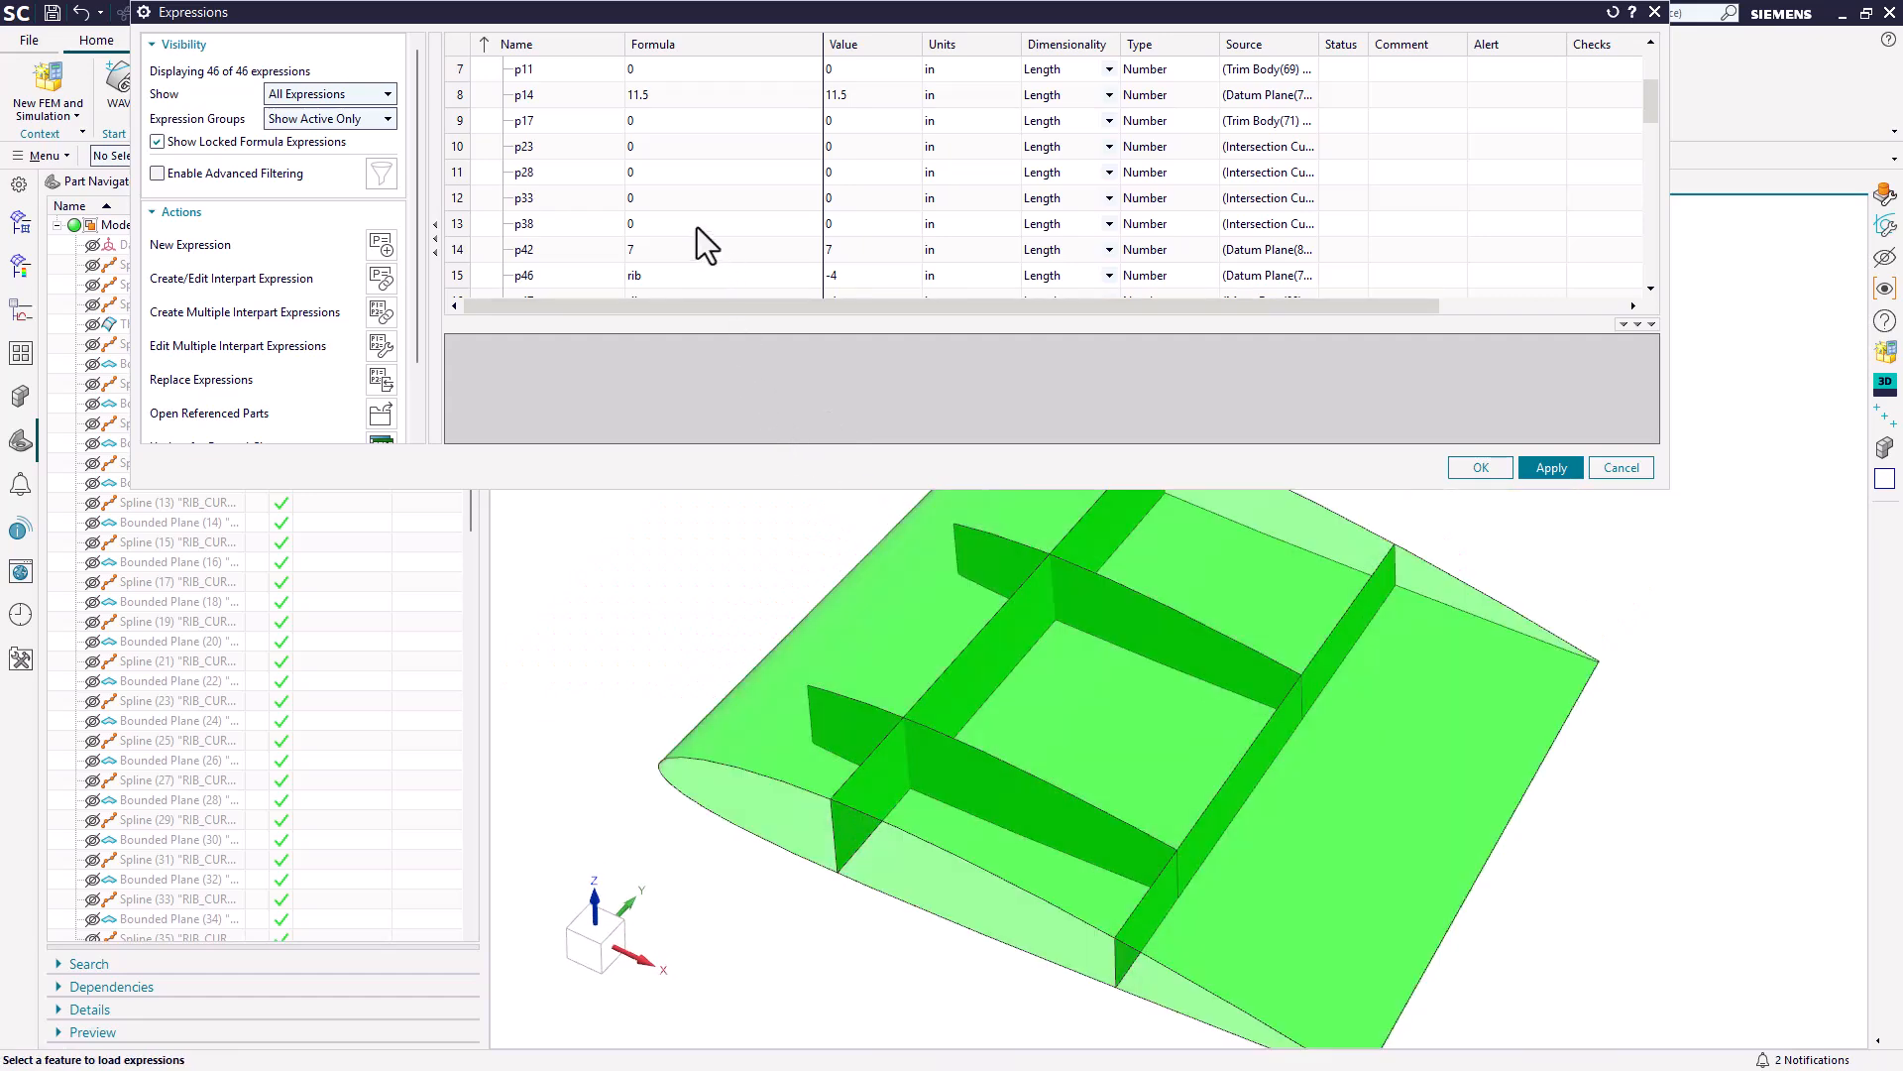
scroll(698, 228, "down", 2)
double_click(640, 174)
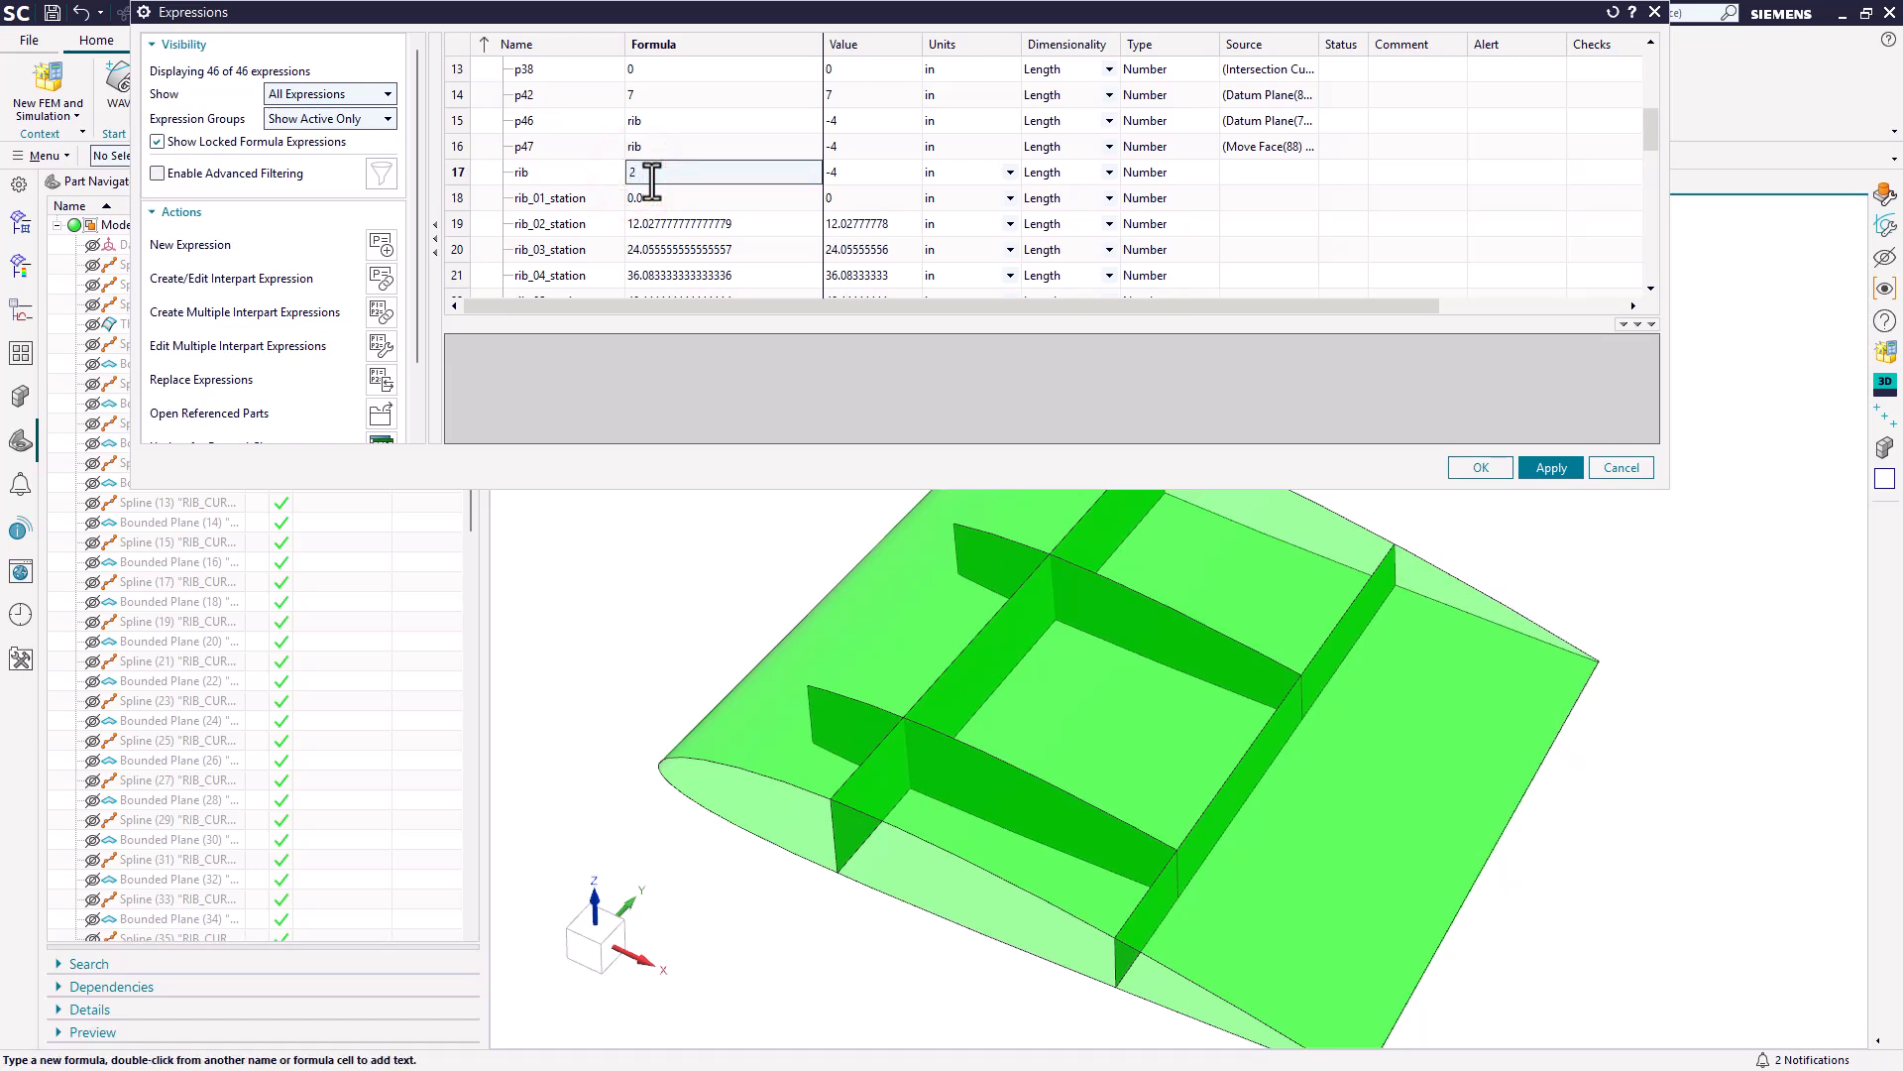
key("Return")
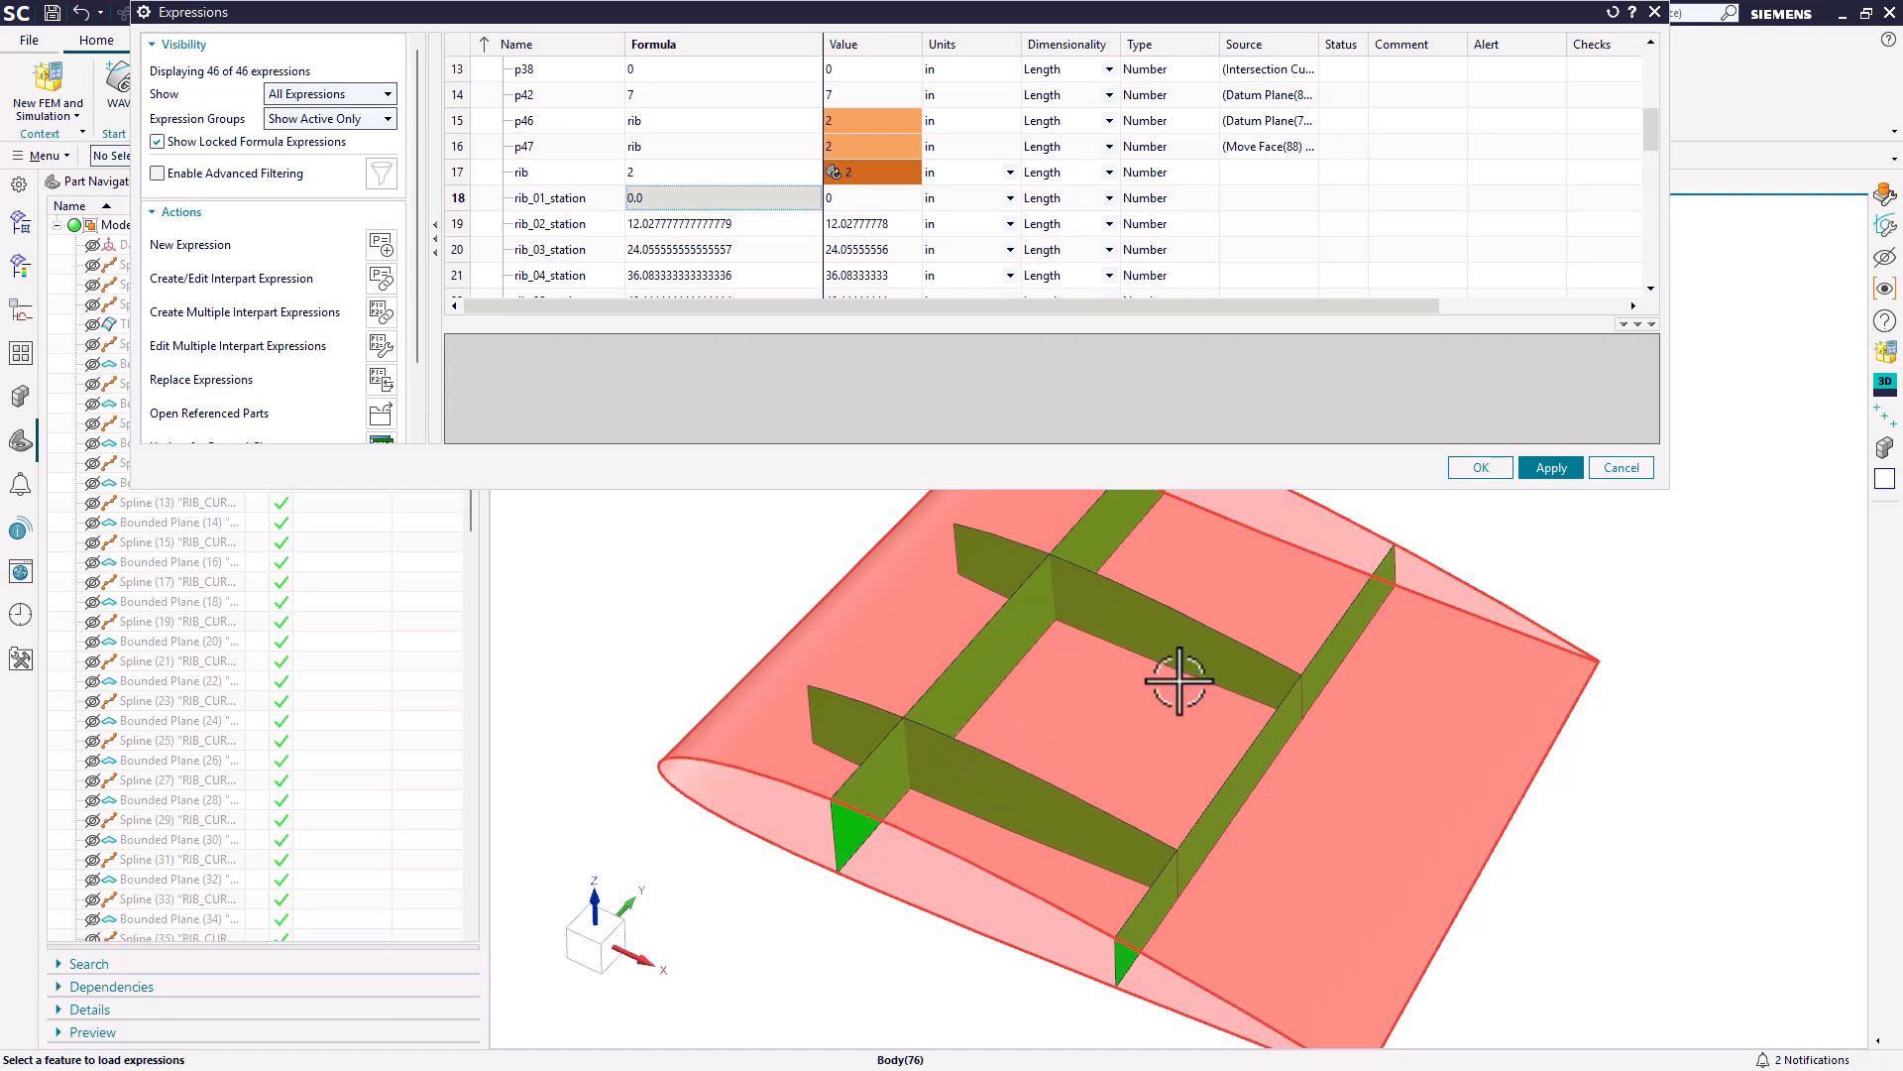
left_click(1475, 473)
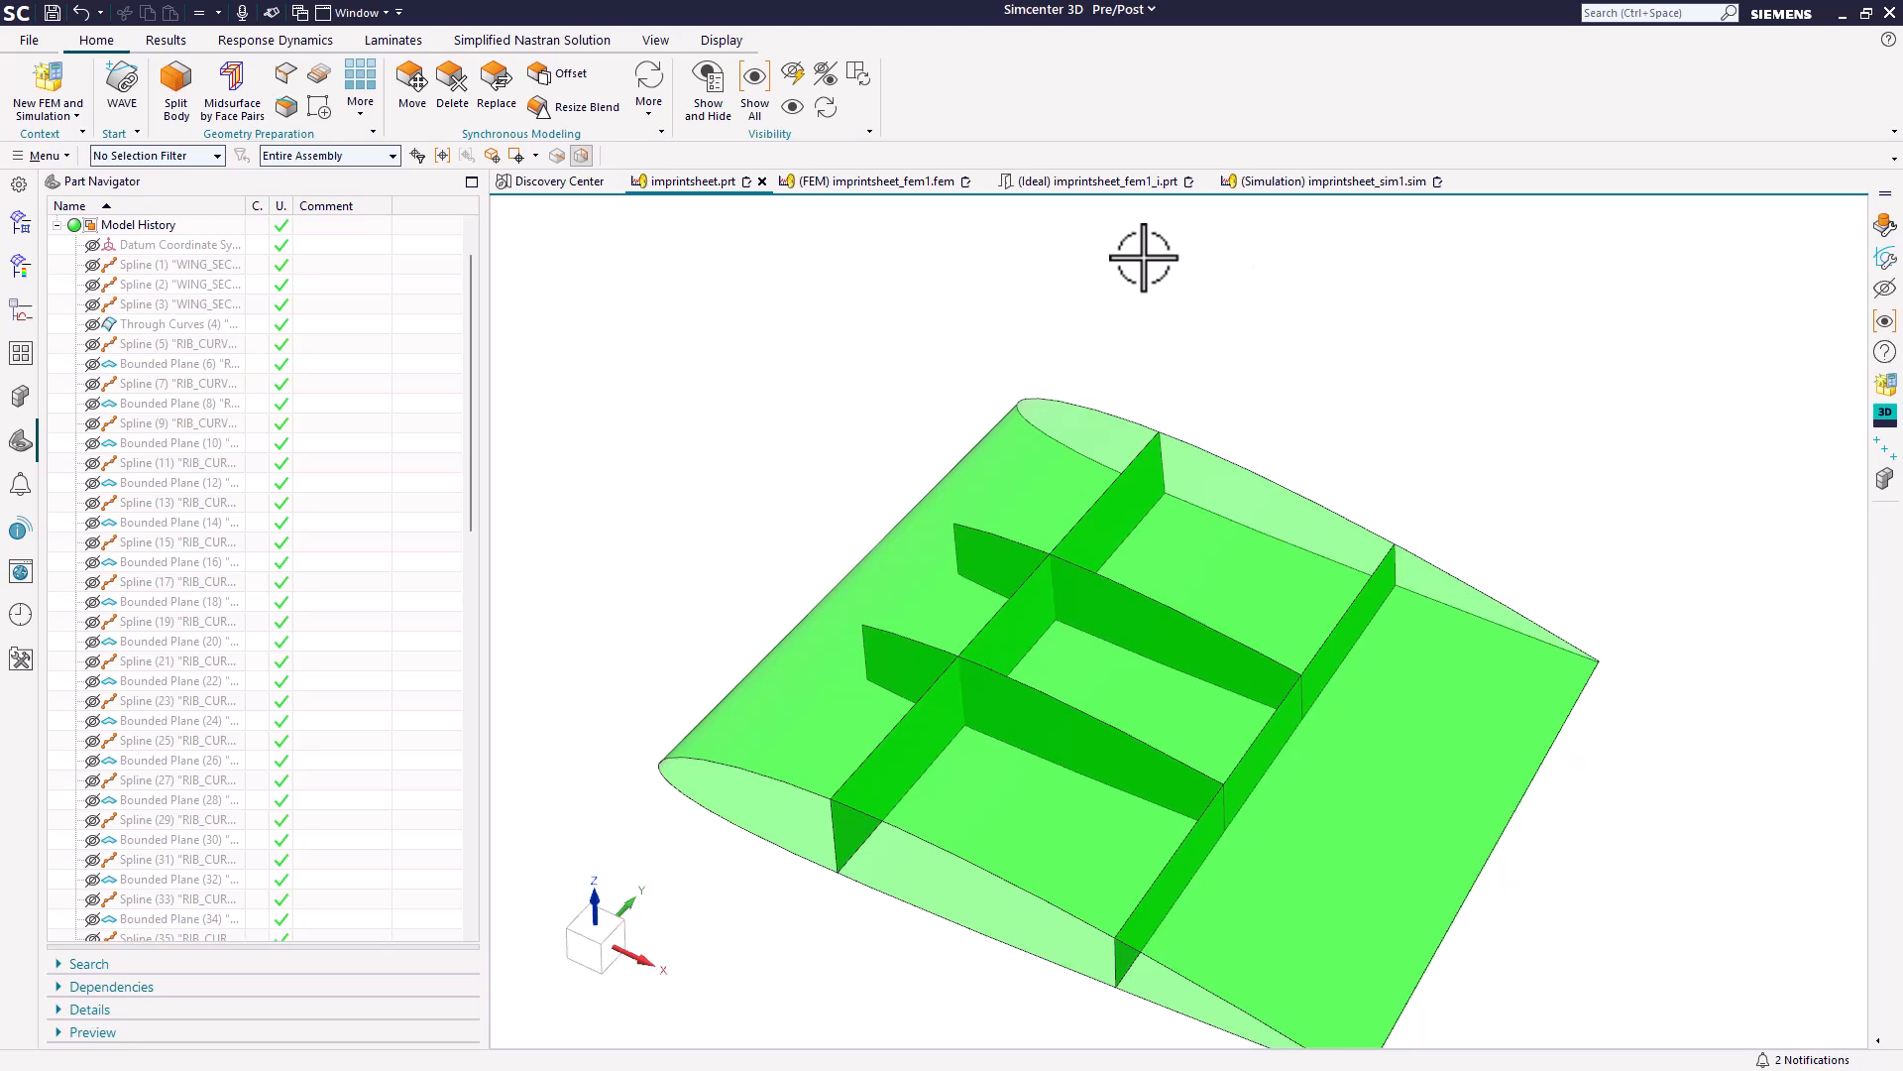
Check the moved rib in the idealized part, return to imprintsheet_fem1.fem, and update and inspect the wing mesh.
left_click(1091, 188)
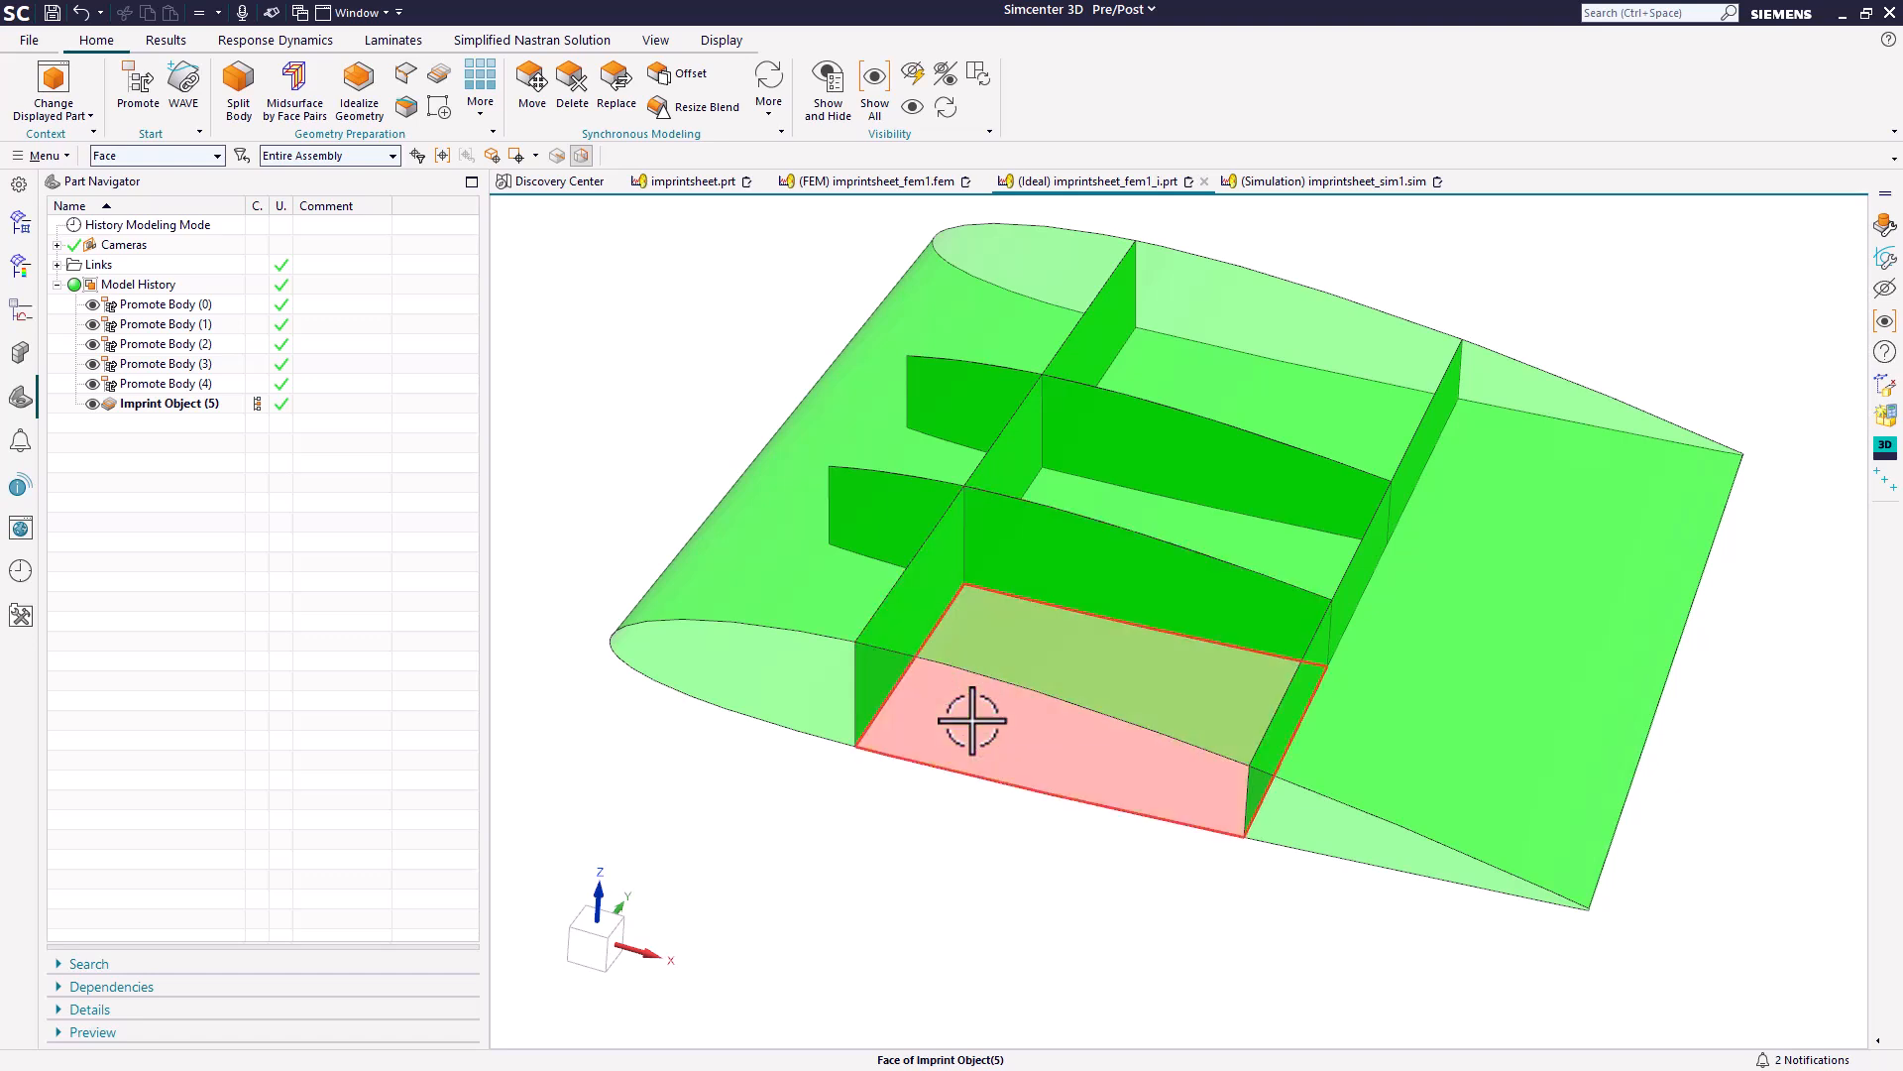
left_click(883, 184)
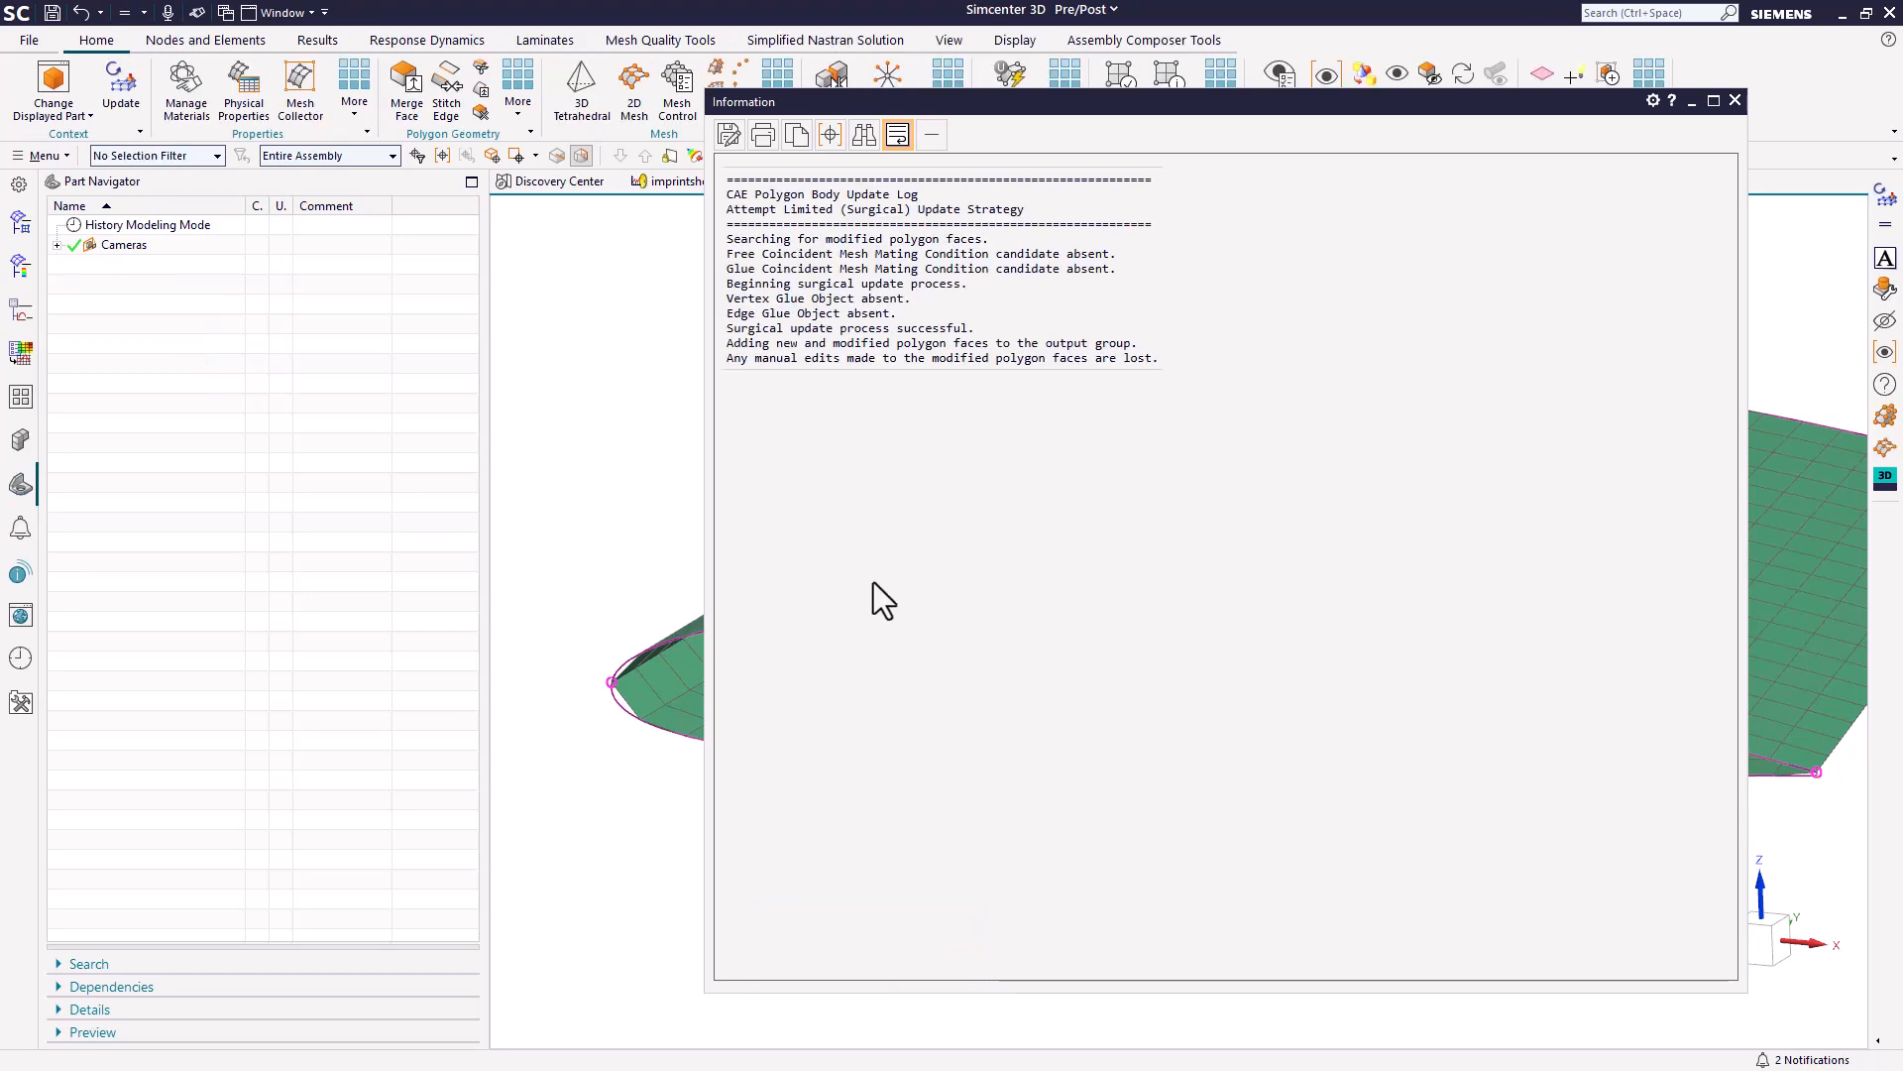
left_click(1735, 100)
middle_click_drag(1259, 353, 1309, 361)
scroll(1245, 439, "up", 1)
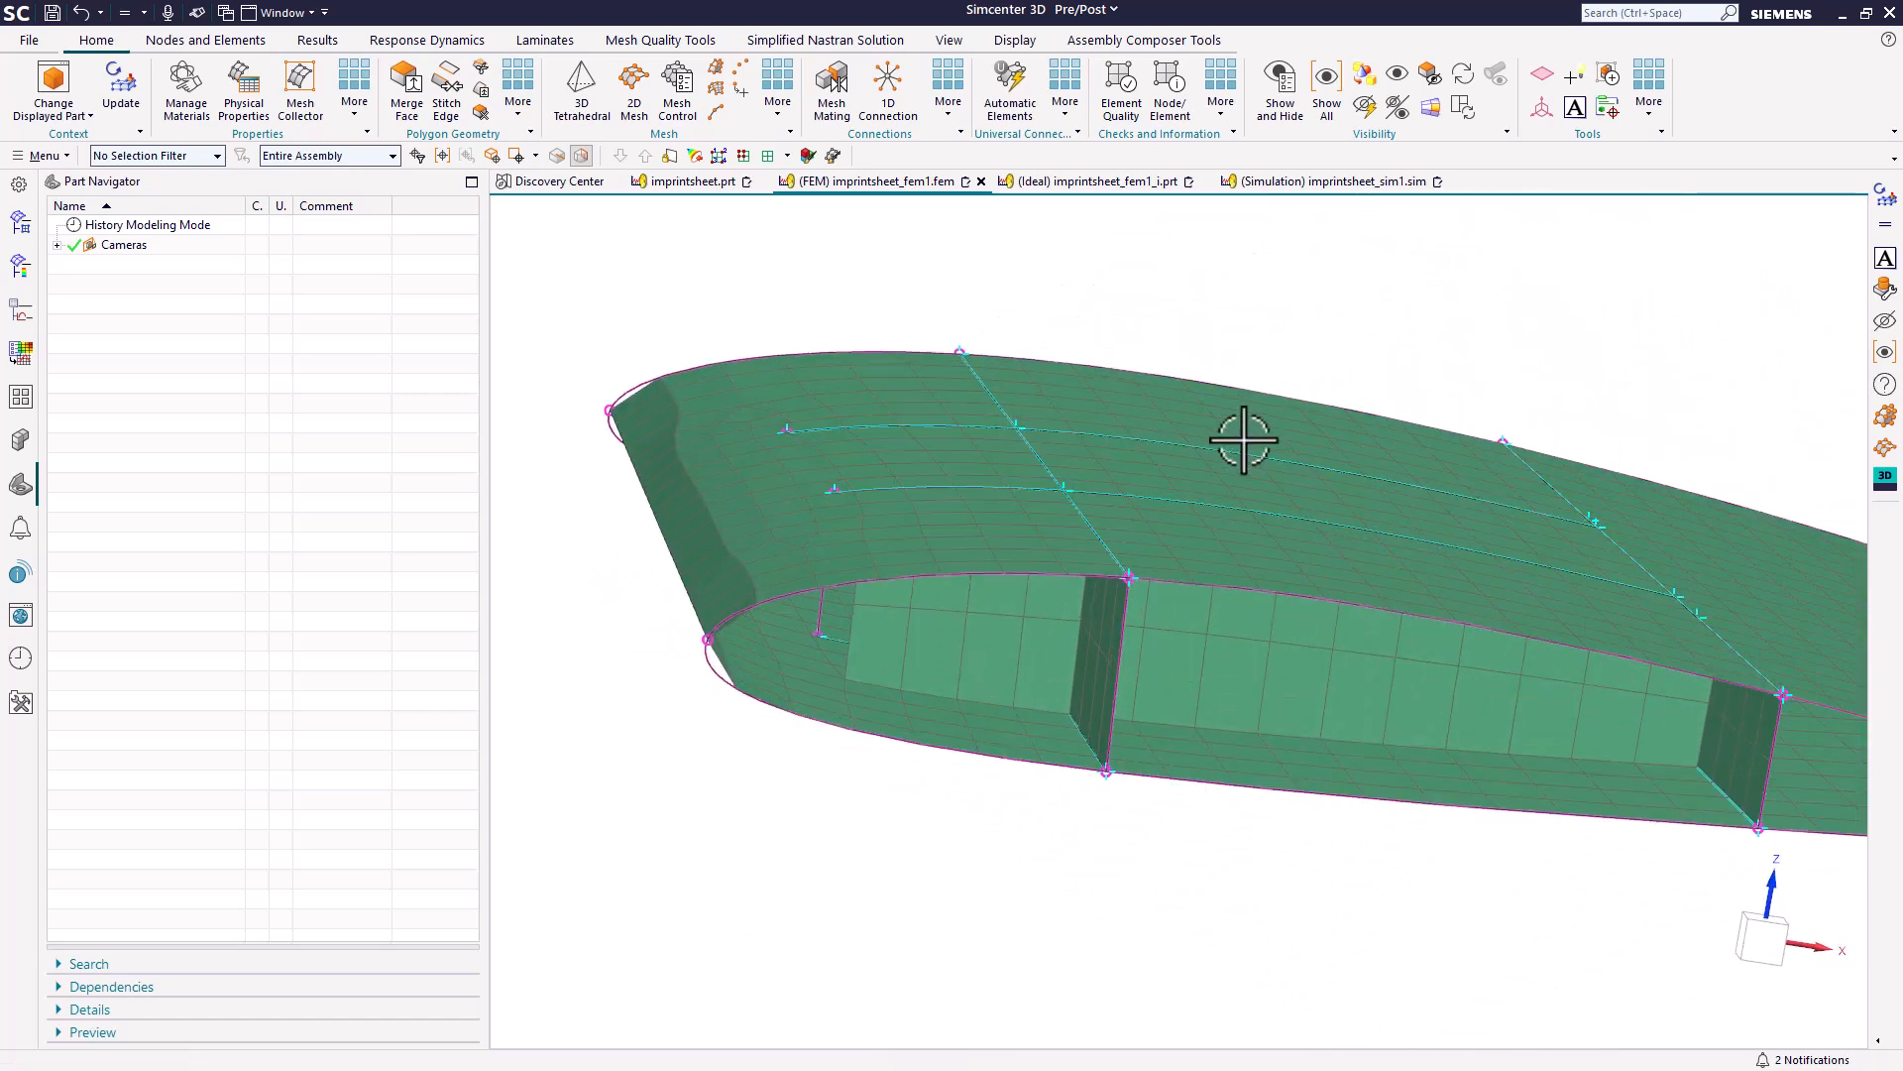
scroll(1109, 556, "up", 1)
scroll(701, 667, "up", 1)
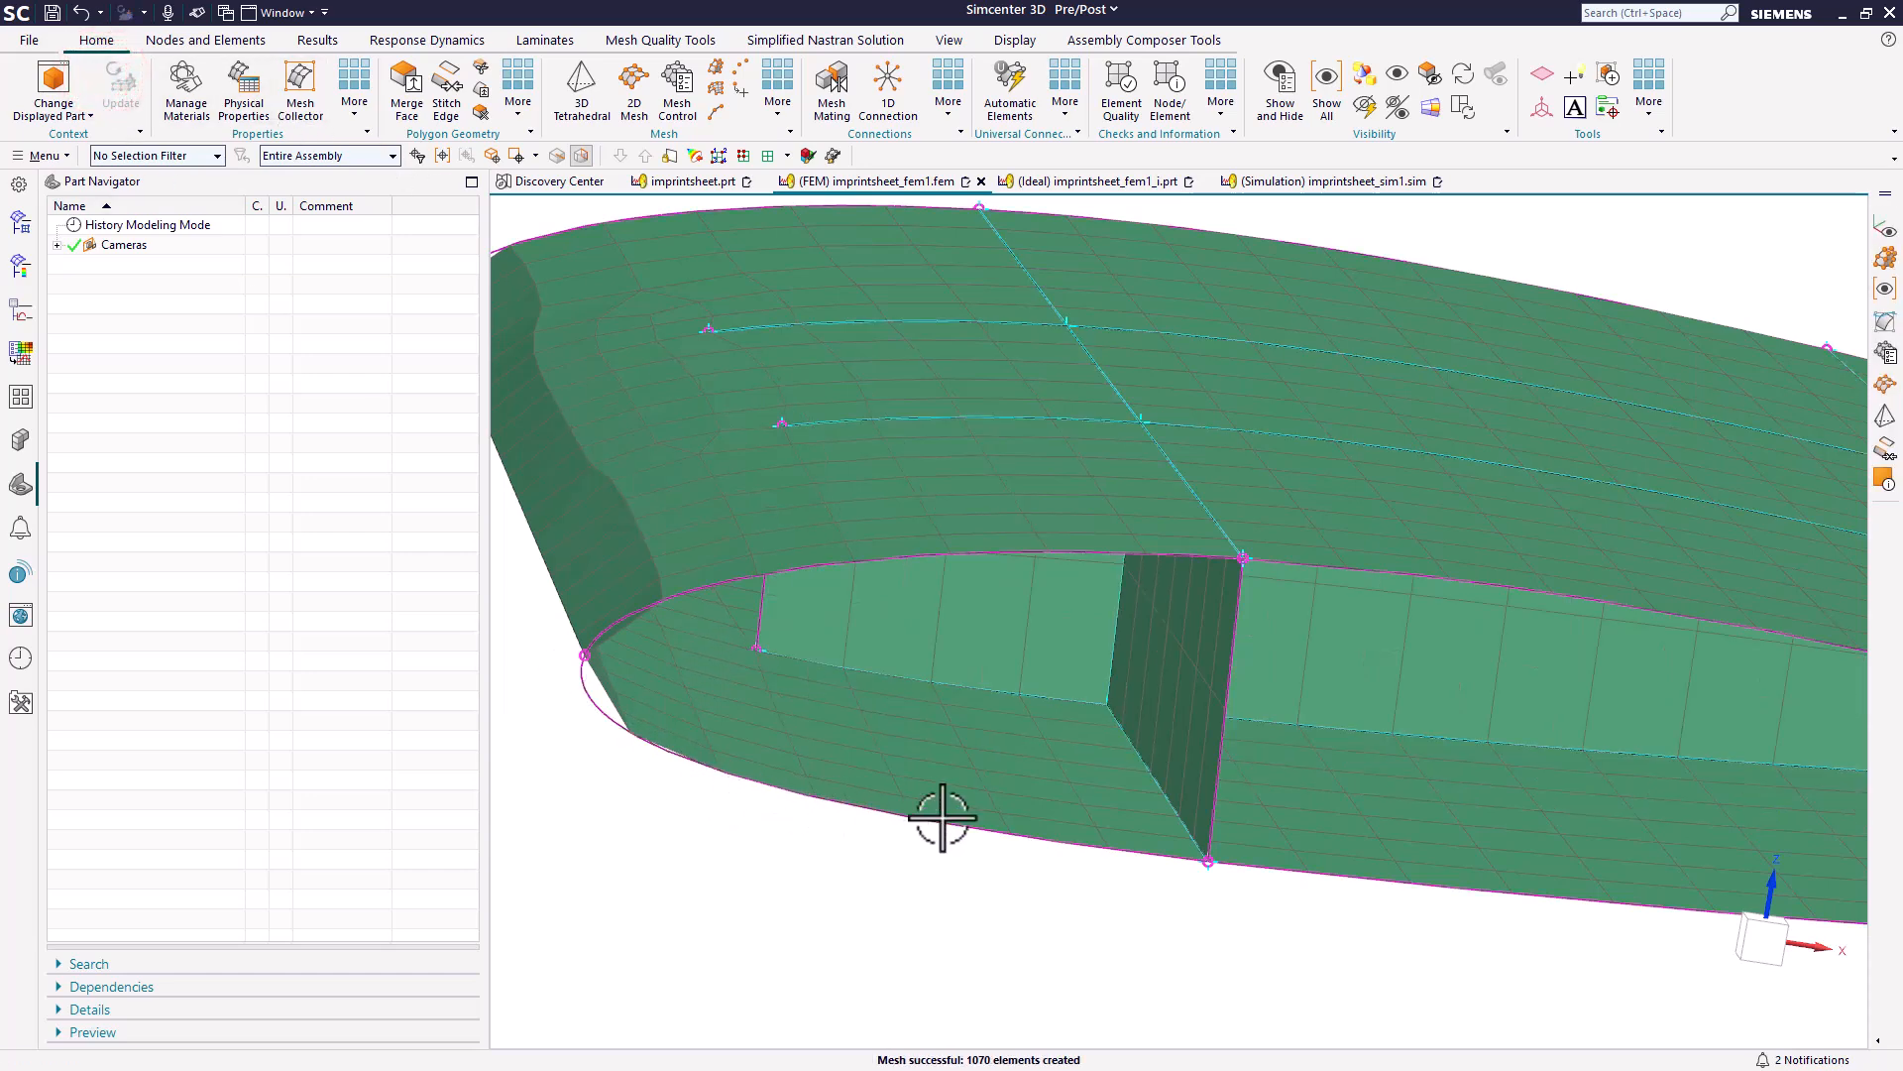
mouse_move(998, 770)
middle_mouse_down()
mouse_move(943, 756)
mouse_move(943, 777)
mouse_move(1032, 799)
mouse_move(1011, 790)
middle_mouse_up()
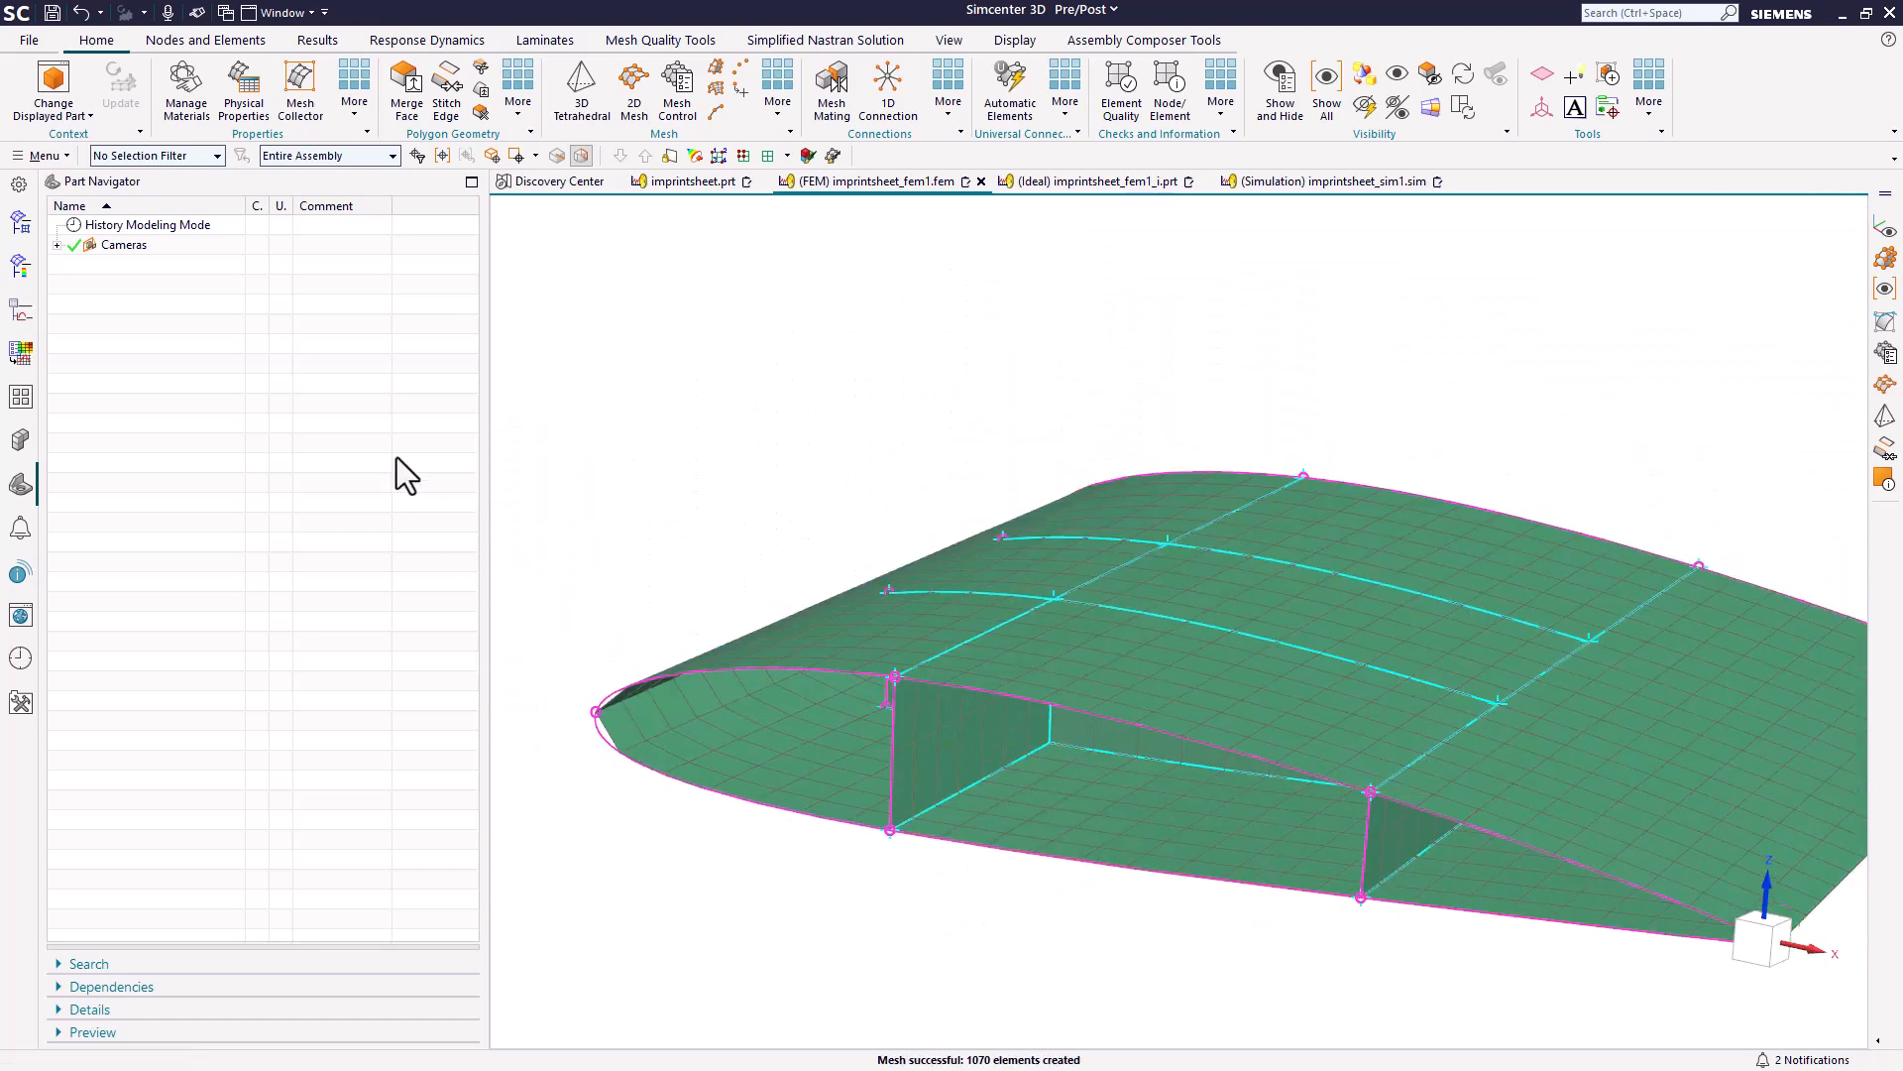
Close all open files without saving their changes.
left_click(23, 36)
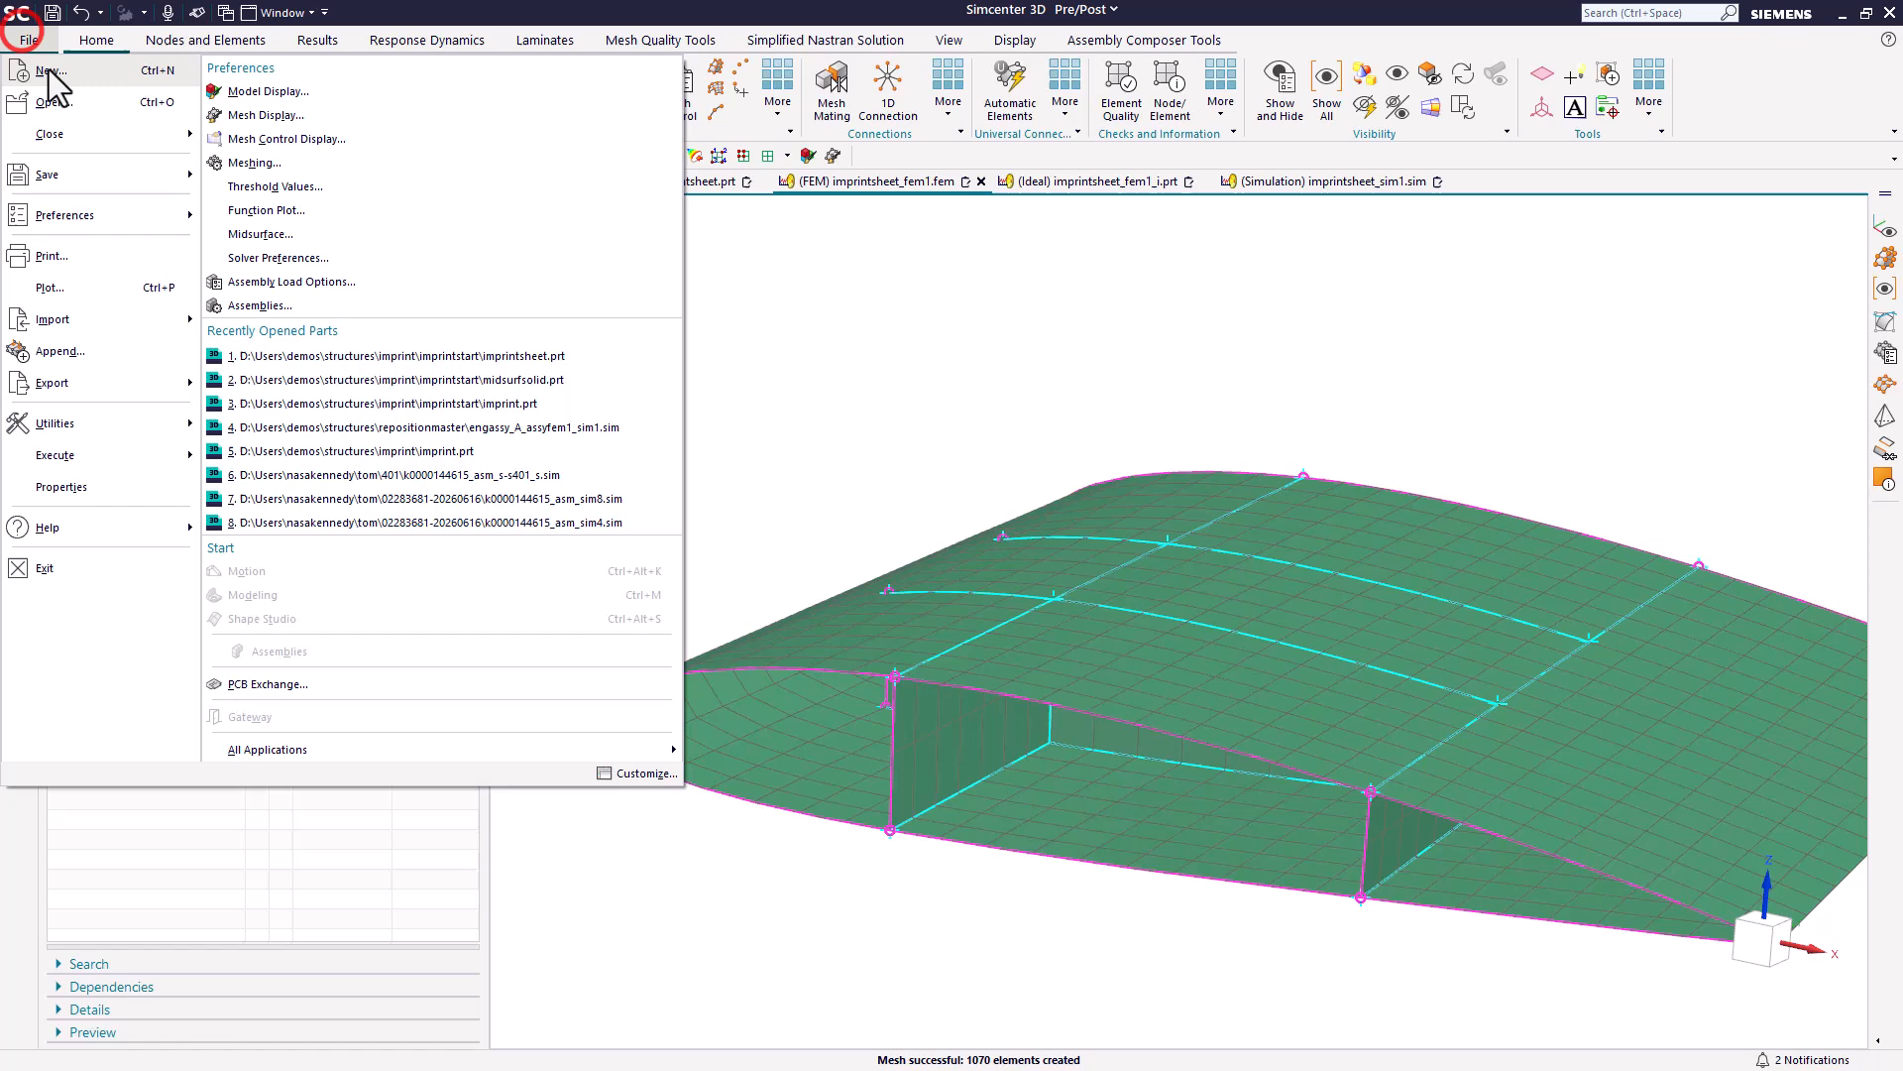
left_click(79, 133)
left_click(264, 145)
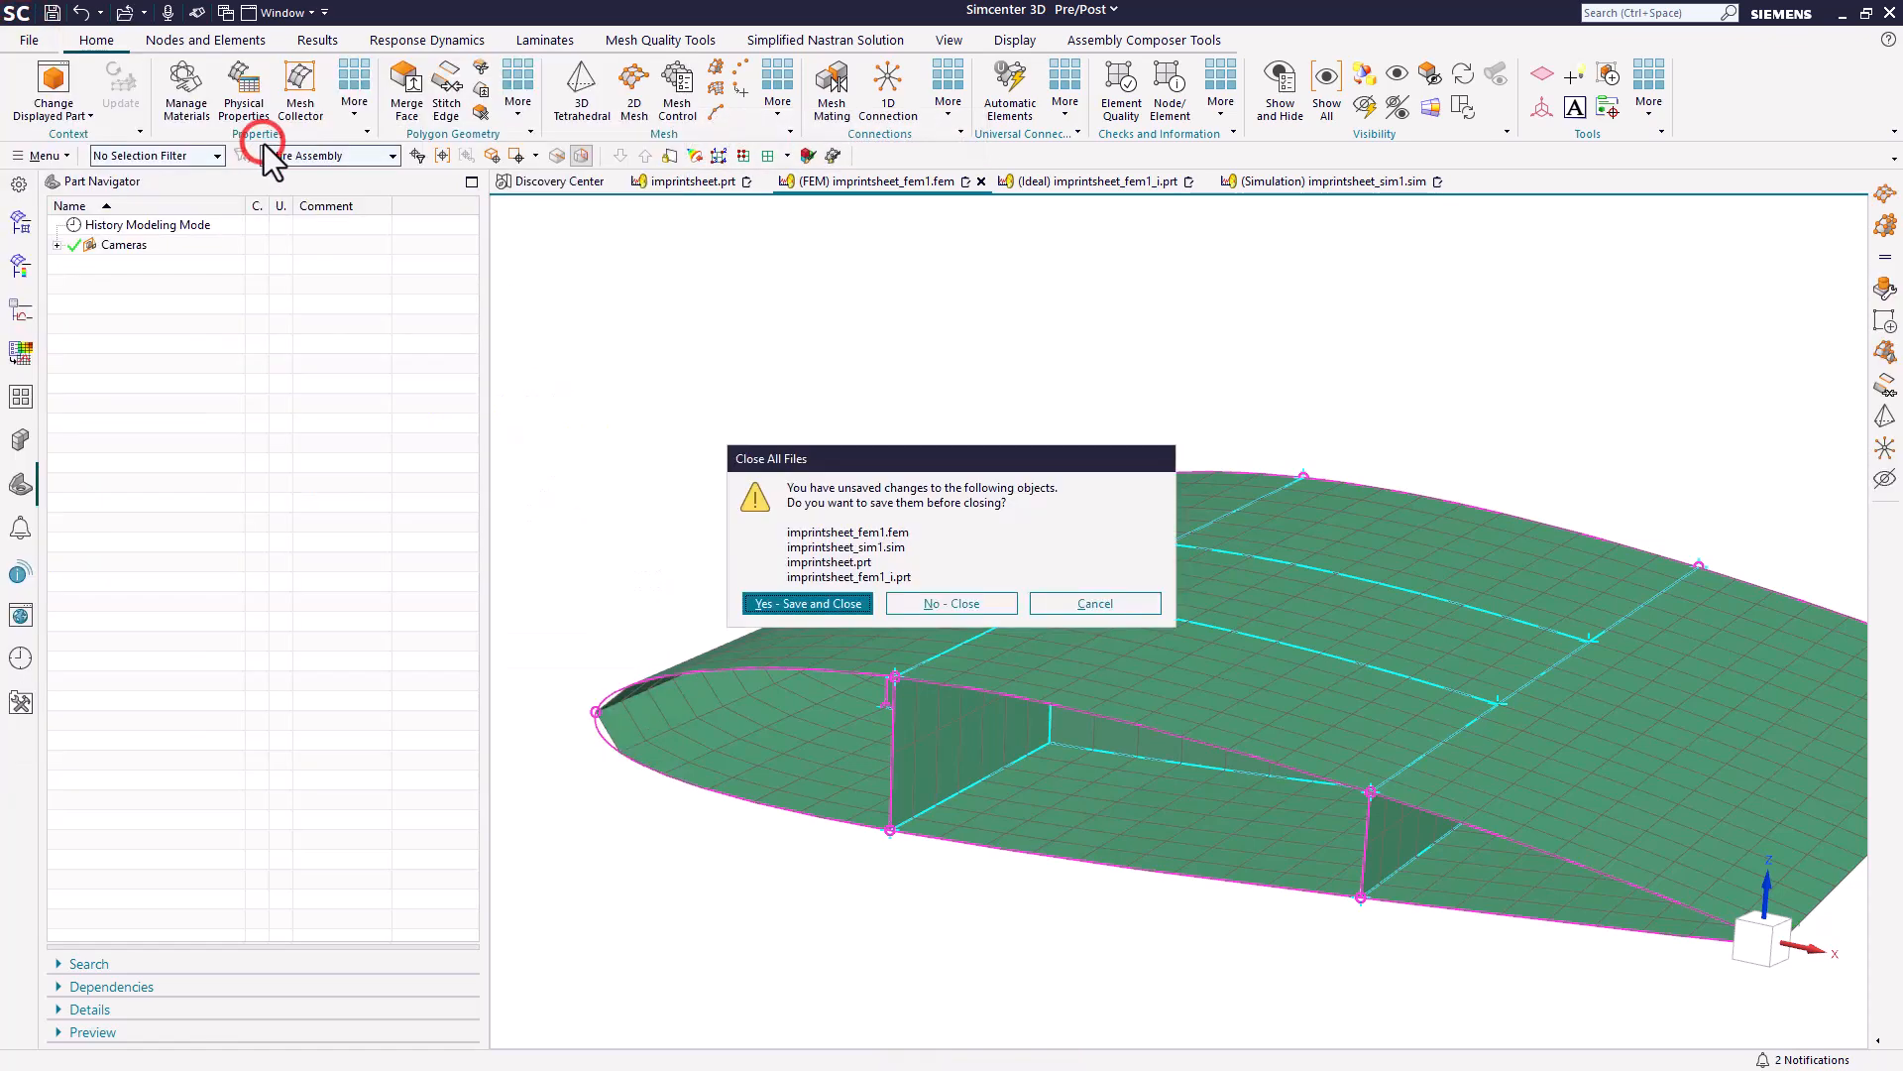
left_click(918, 605)
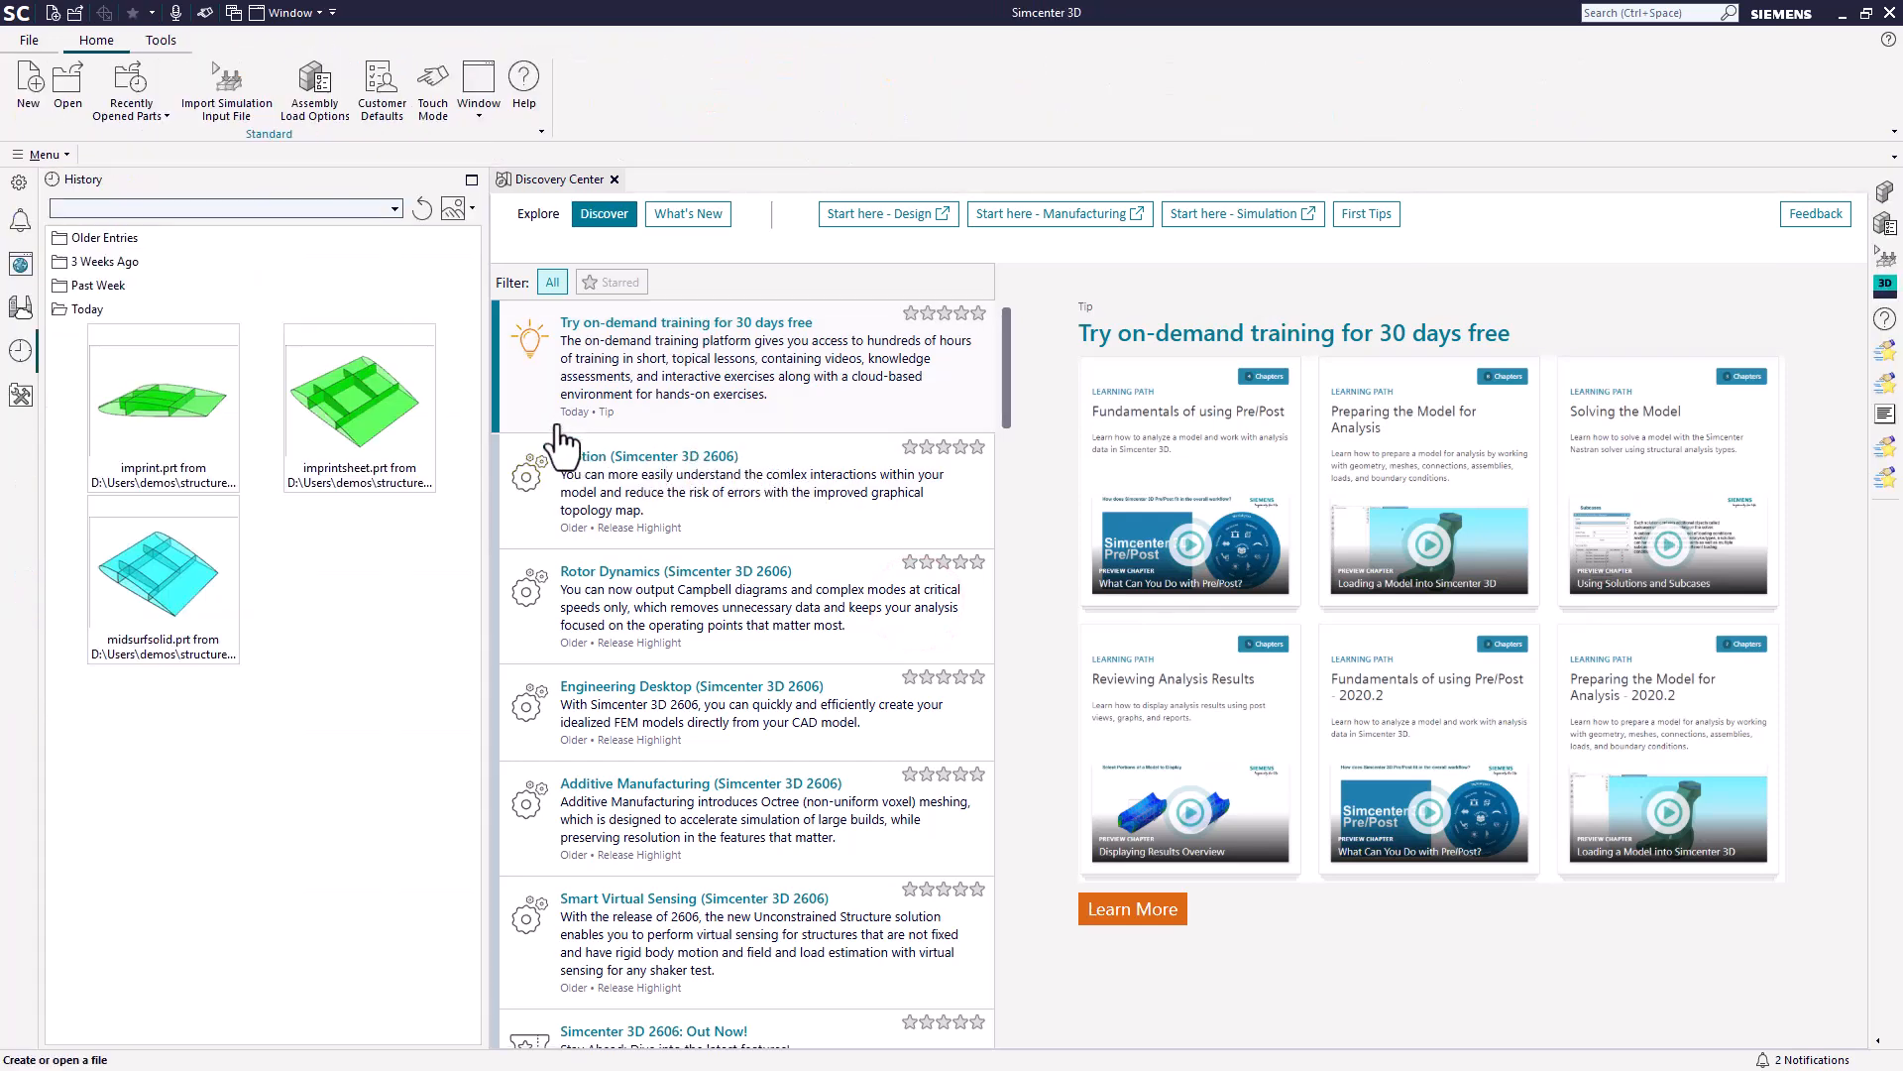
Open the midsurfsolid.prt part file from the imprintstart folder.
left_click(64, 95)
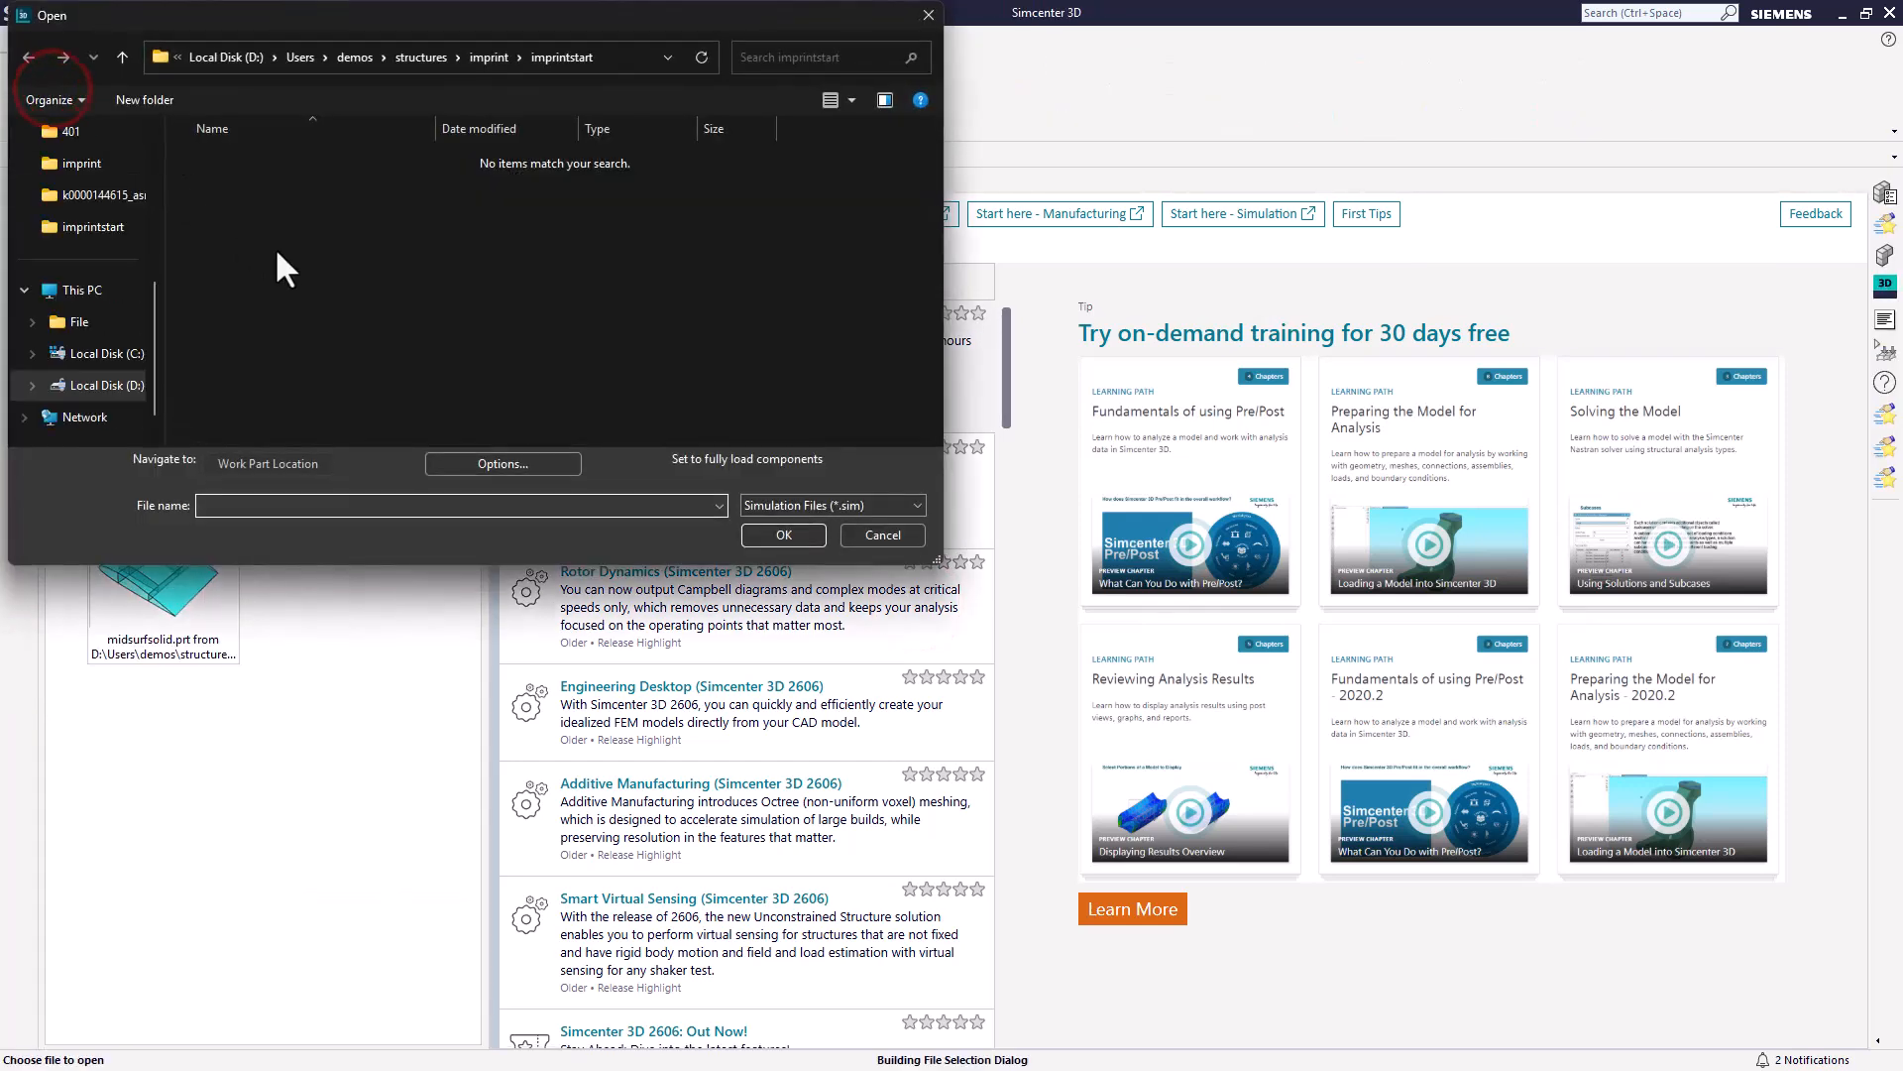
left_click(790, 506)
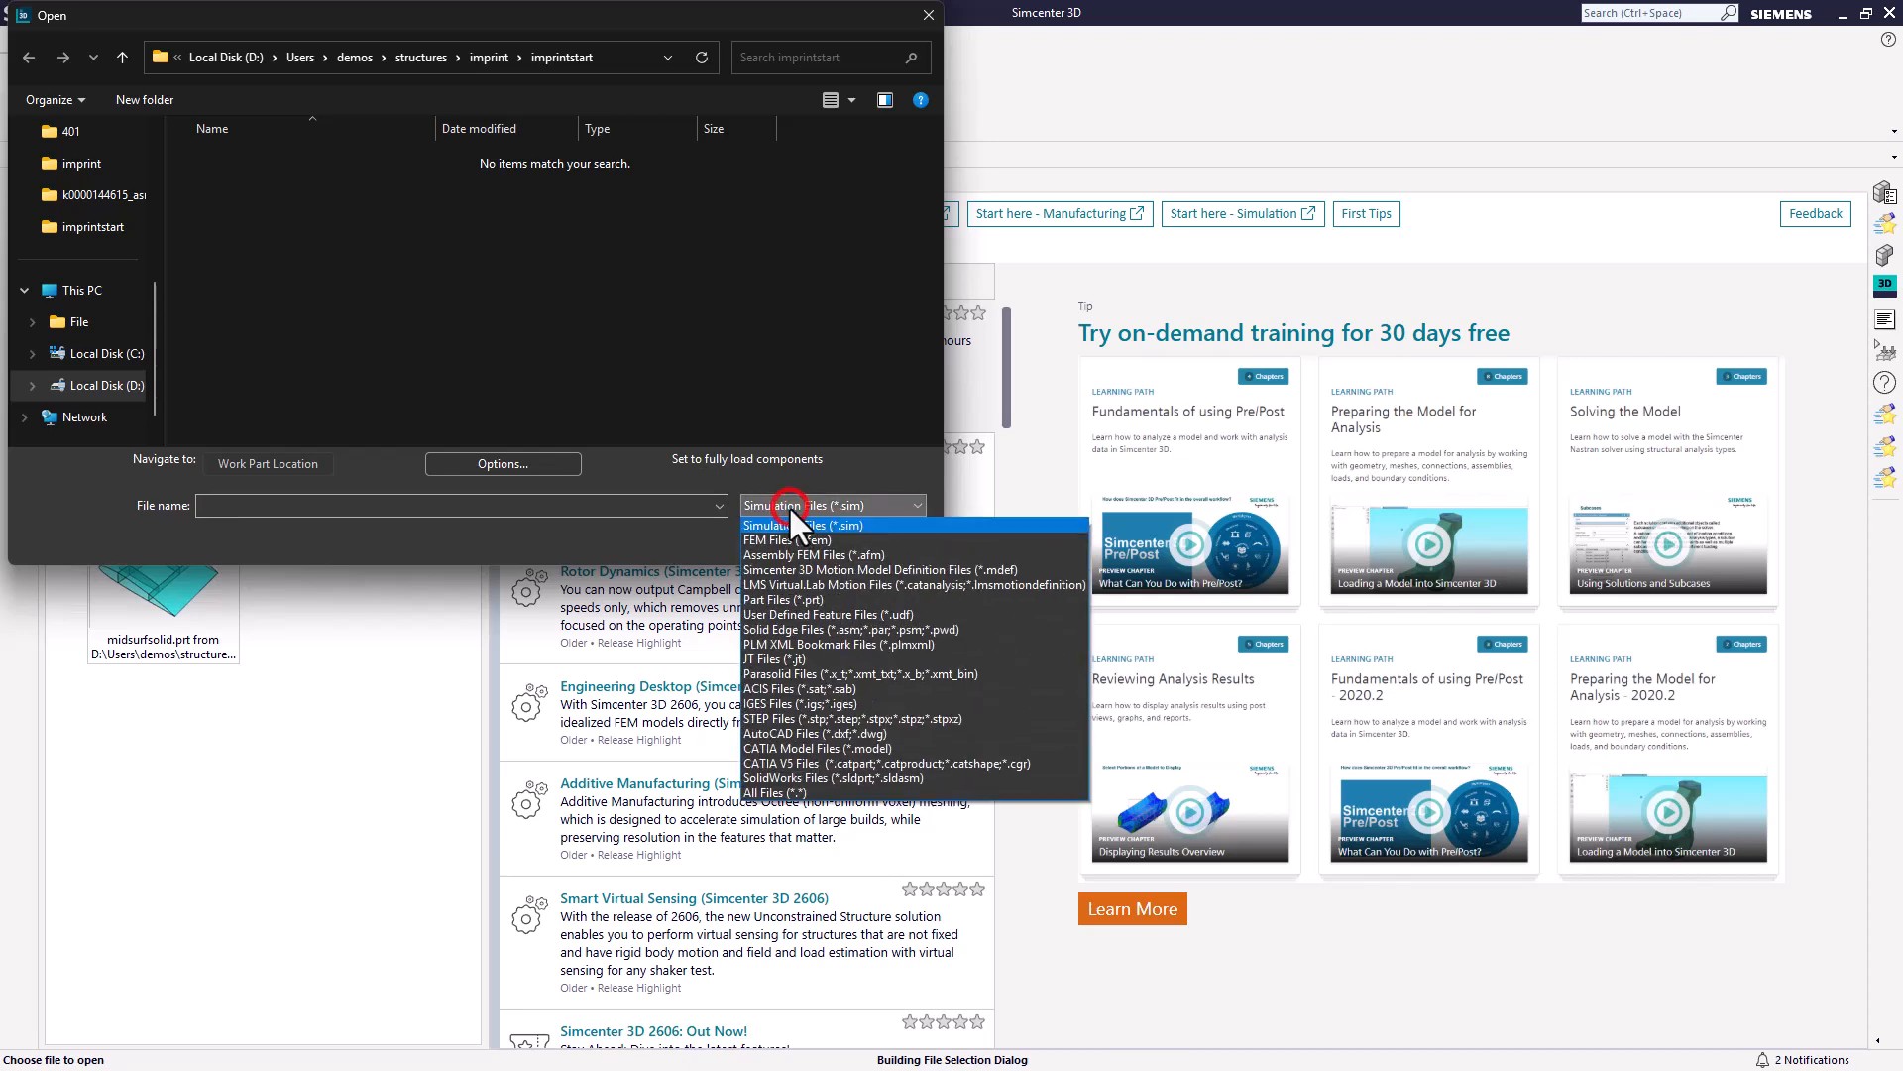
left_click(817, 598)
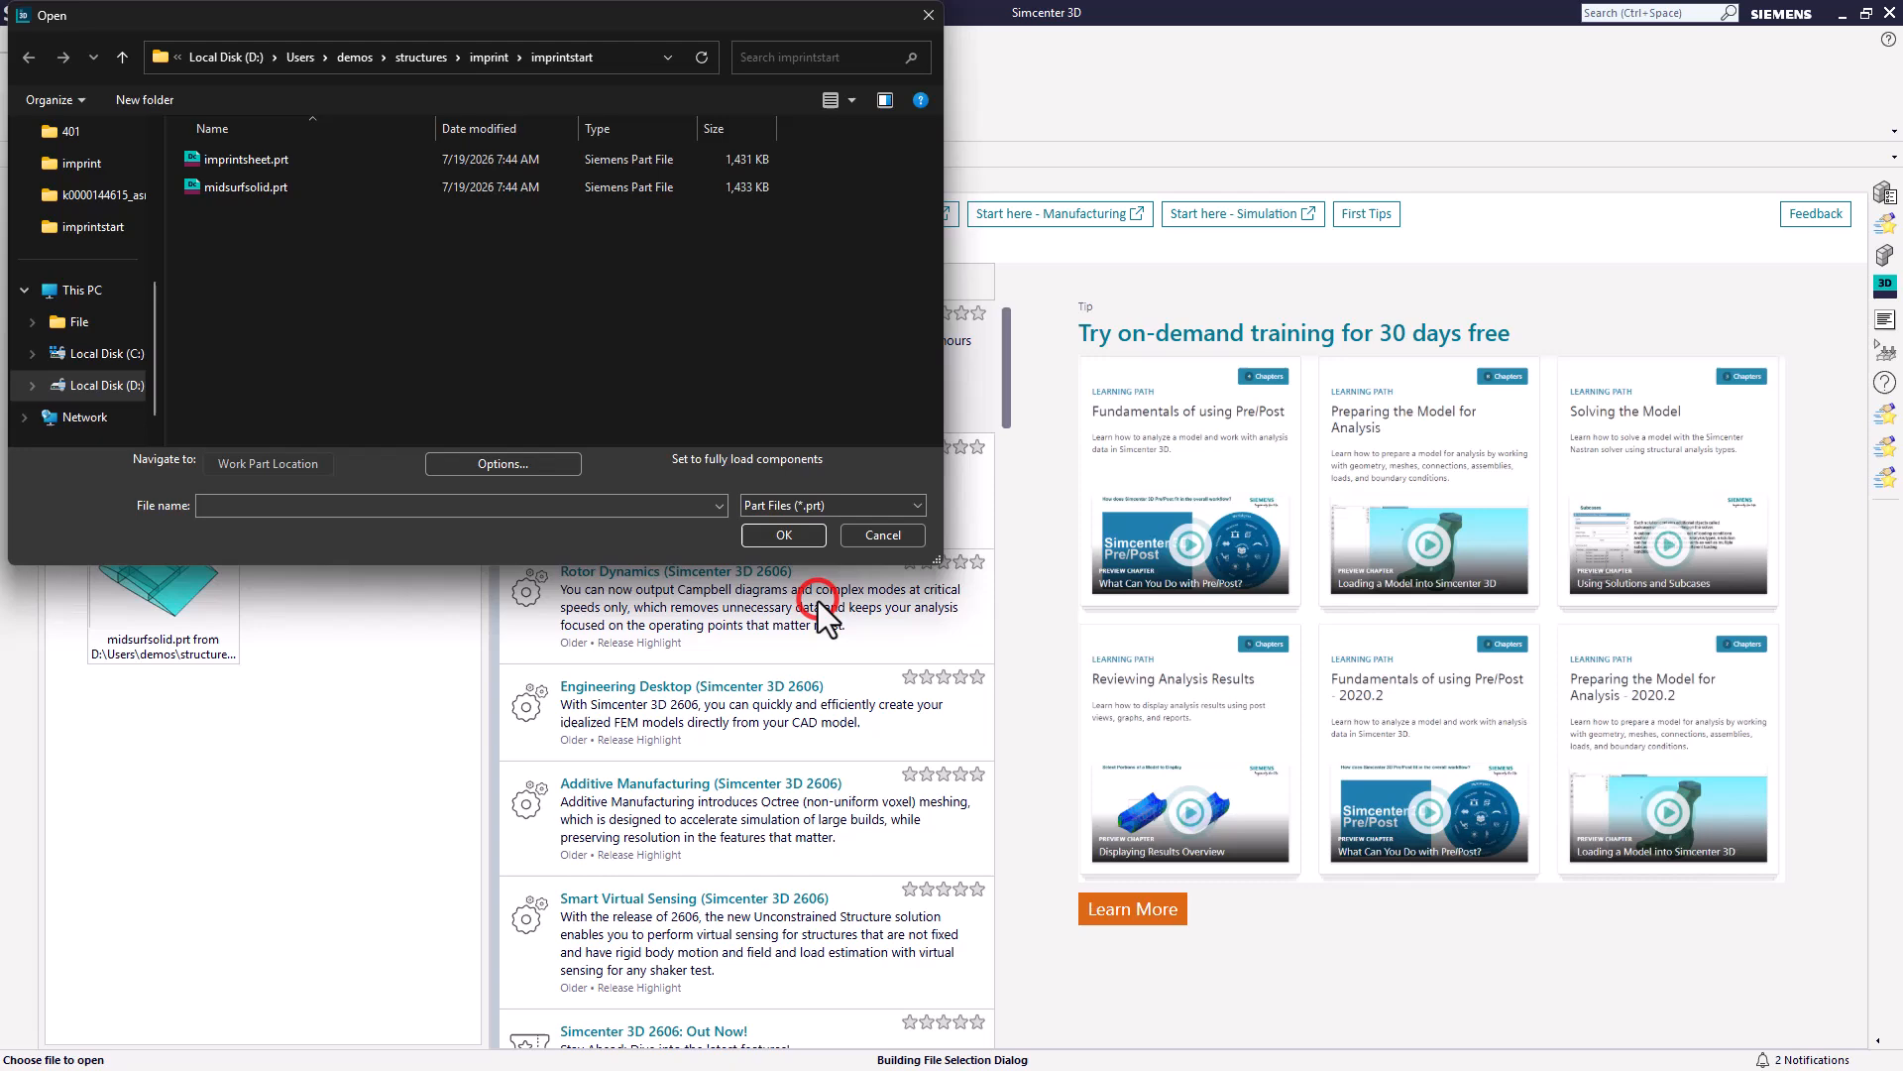
left_click(238, 182)
left_click(779, 534)
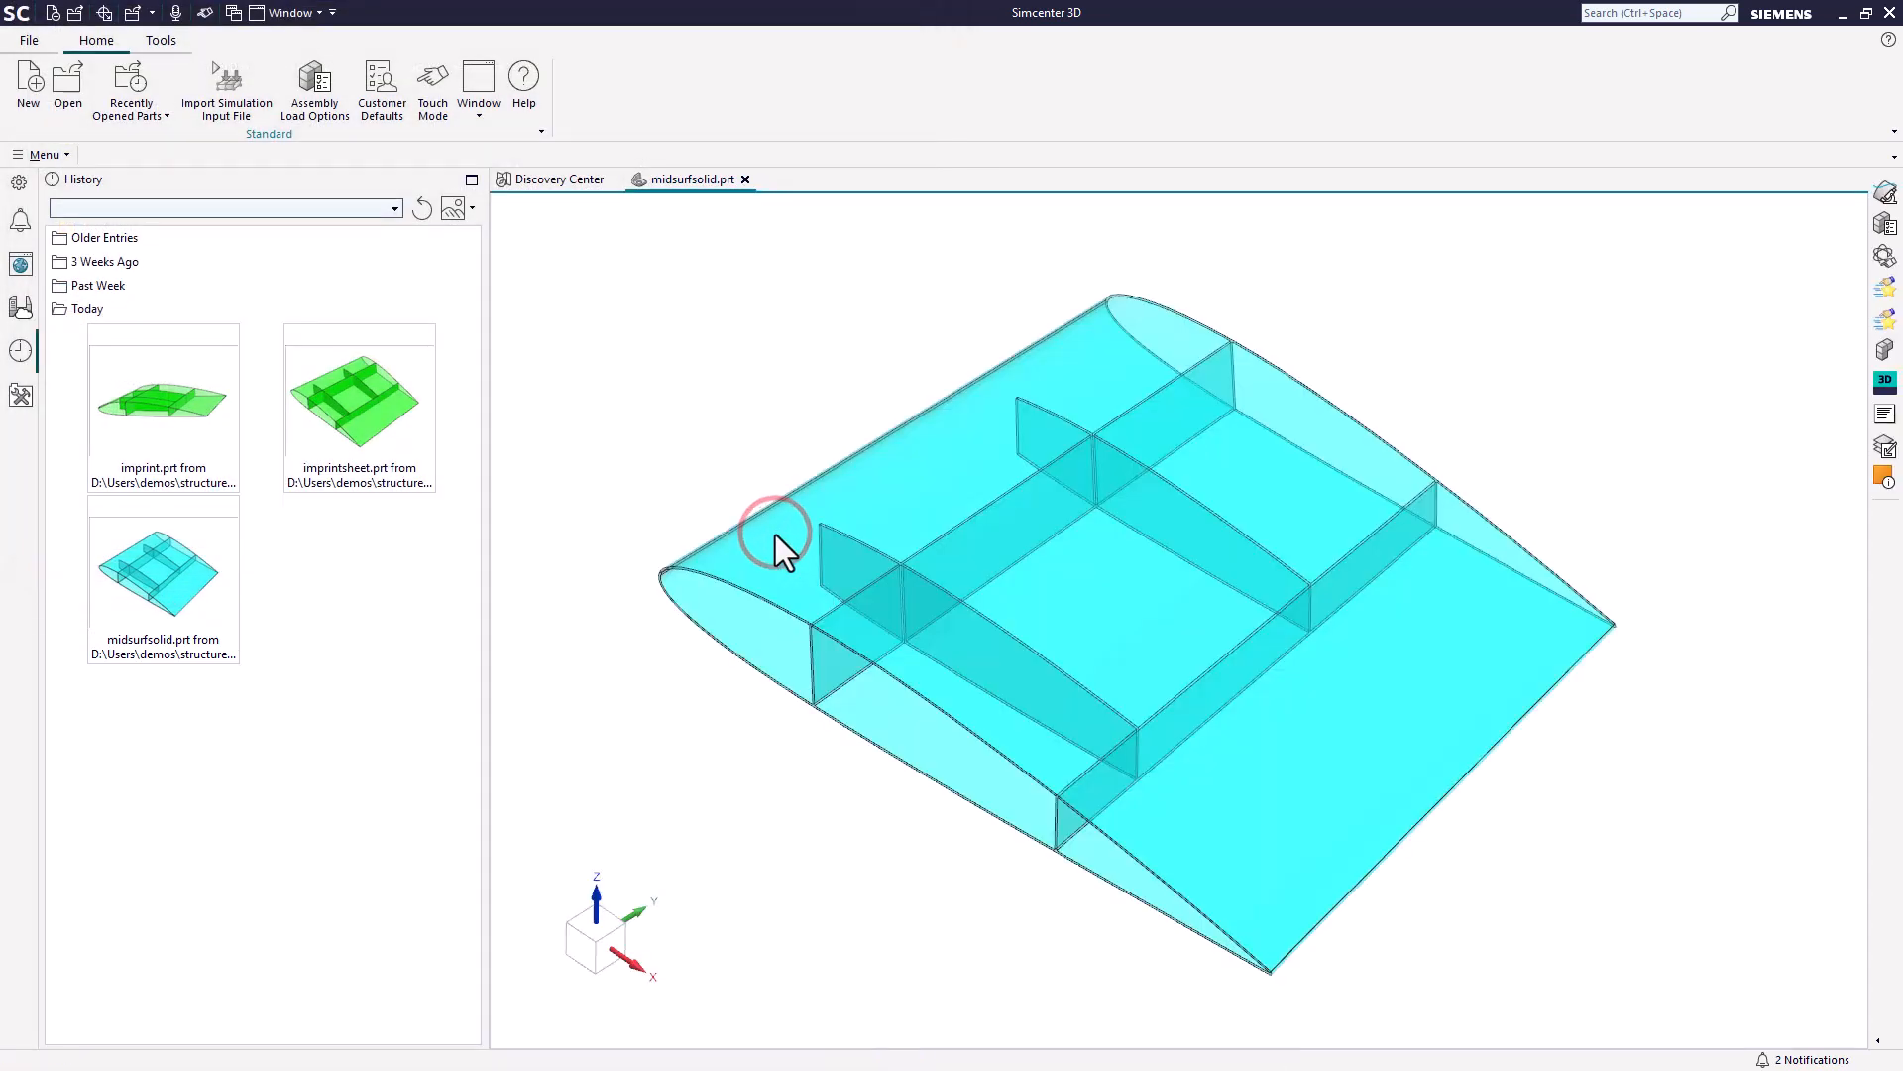
Examine the wing's thin solid skin and rib walls, restricting selection to solid bodies.
scroll(872, 575, "up", 6)
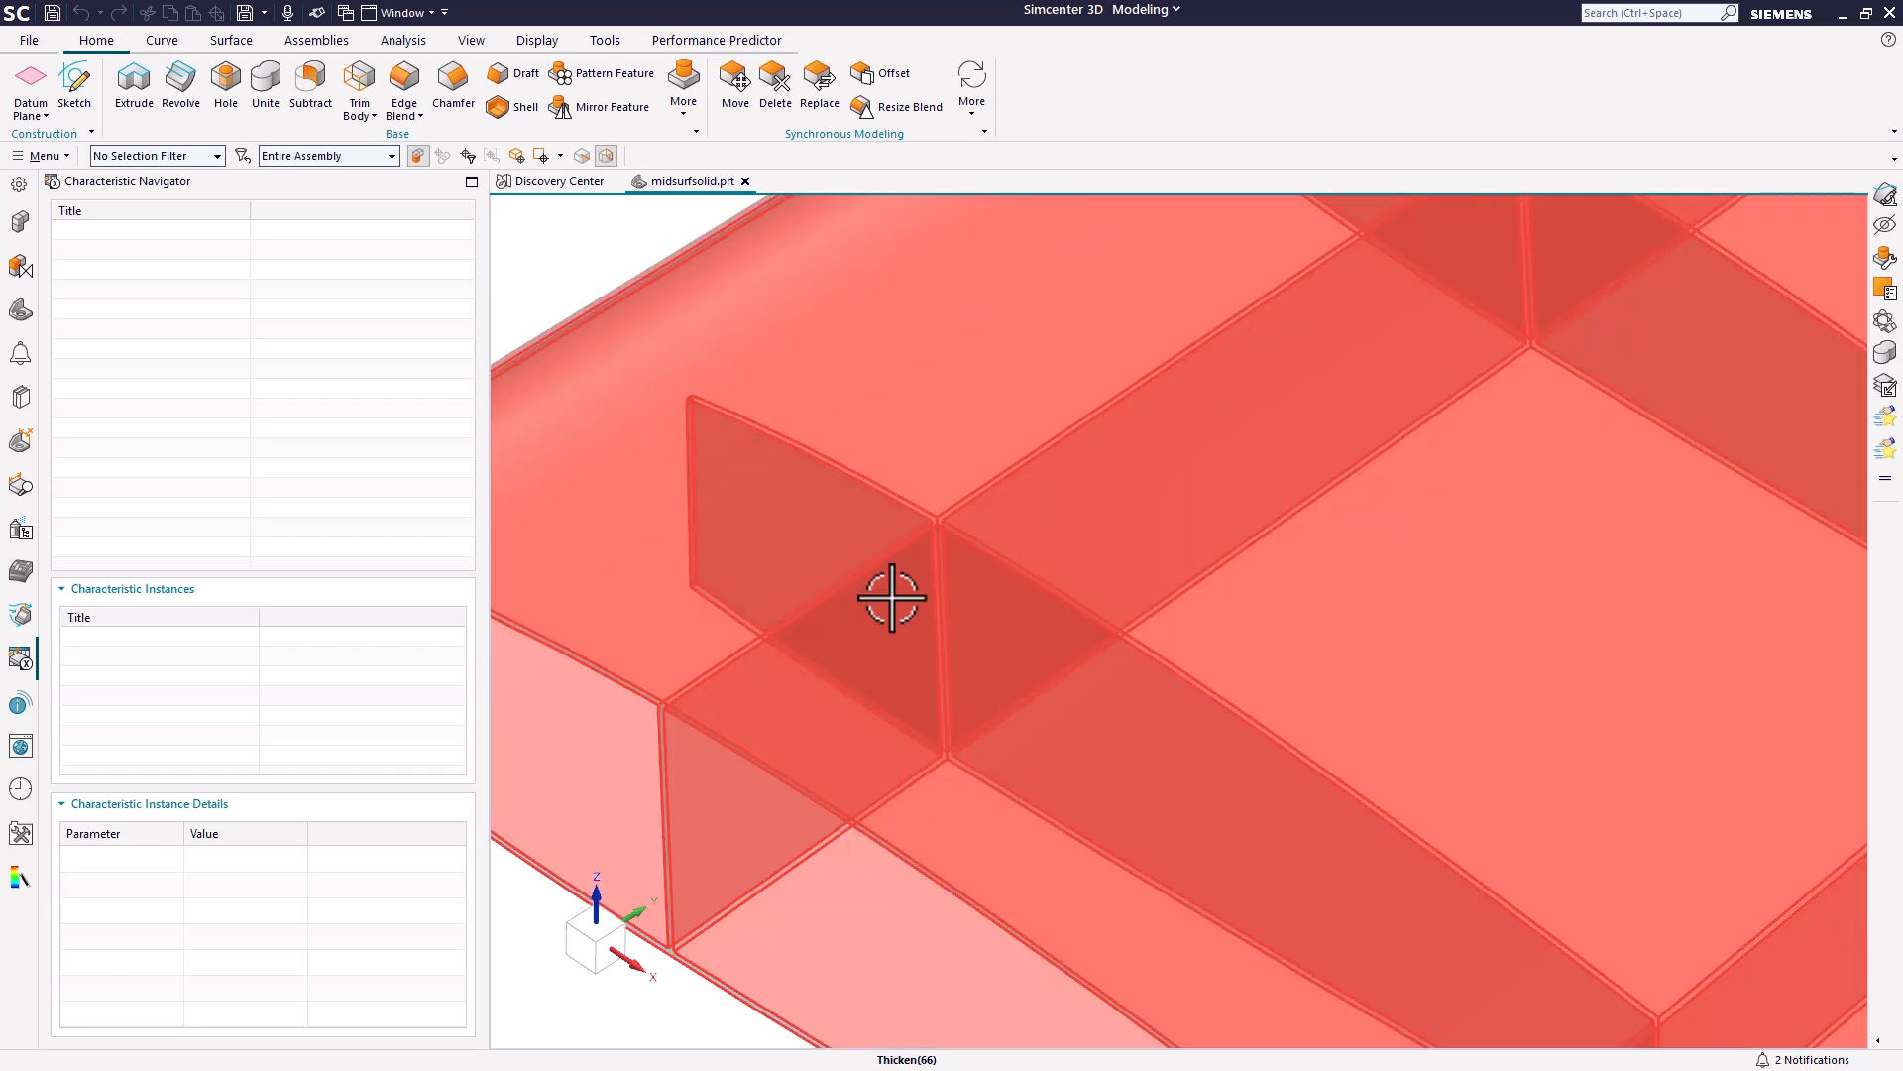
mouse_move(889, 586)
middle_mouse_down()
mouse_move(943, 569)
mouse_move(921, 580)
middle_mouse_up()
scroll(885, 541, "down", 4)
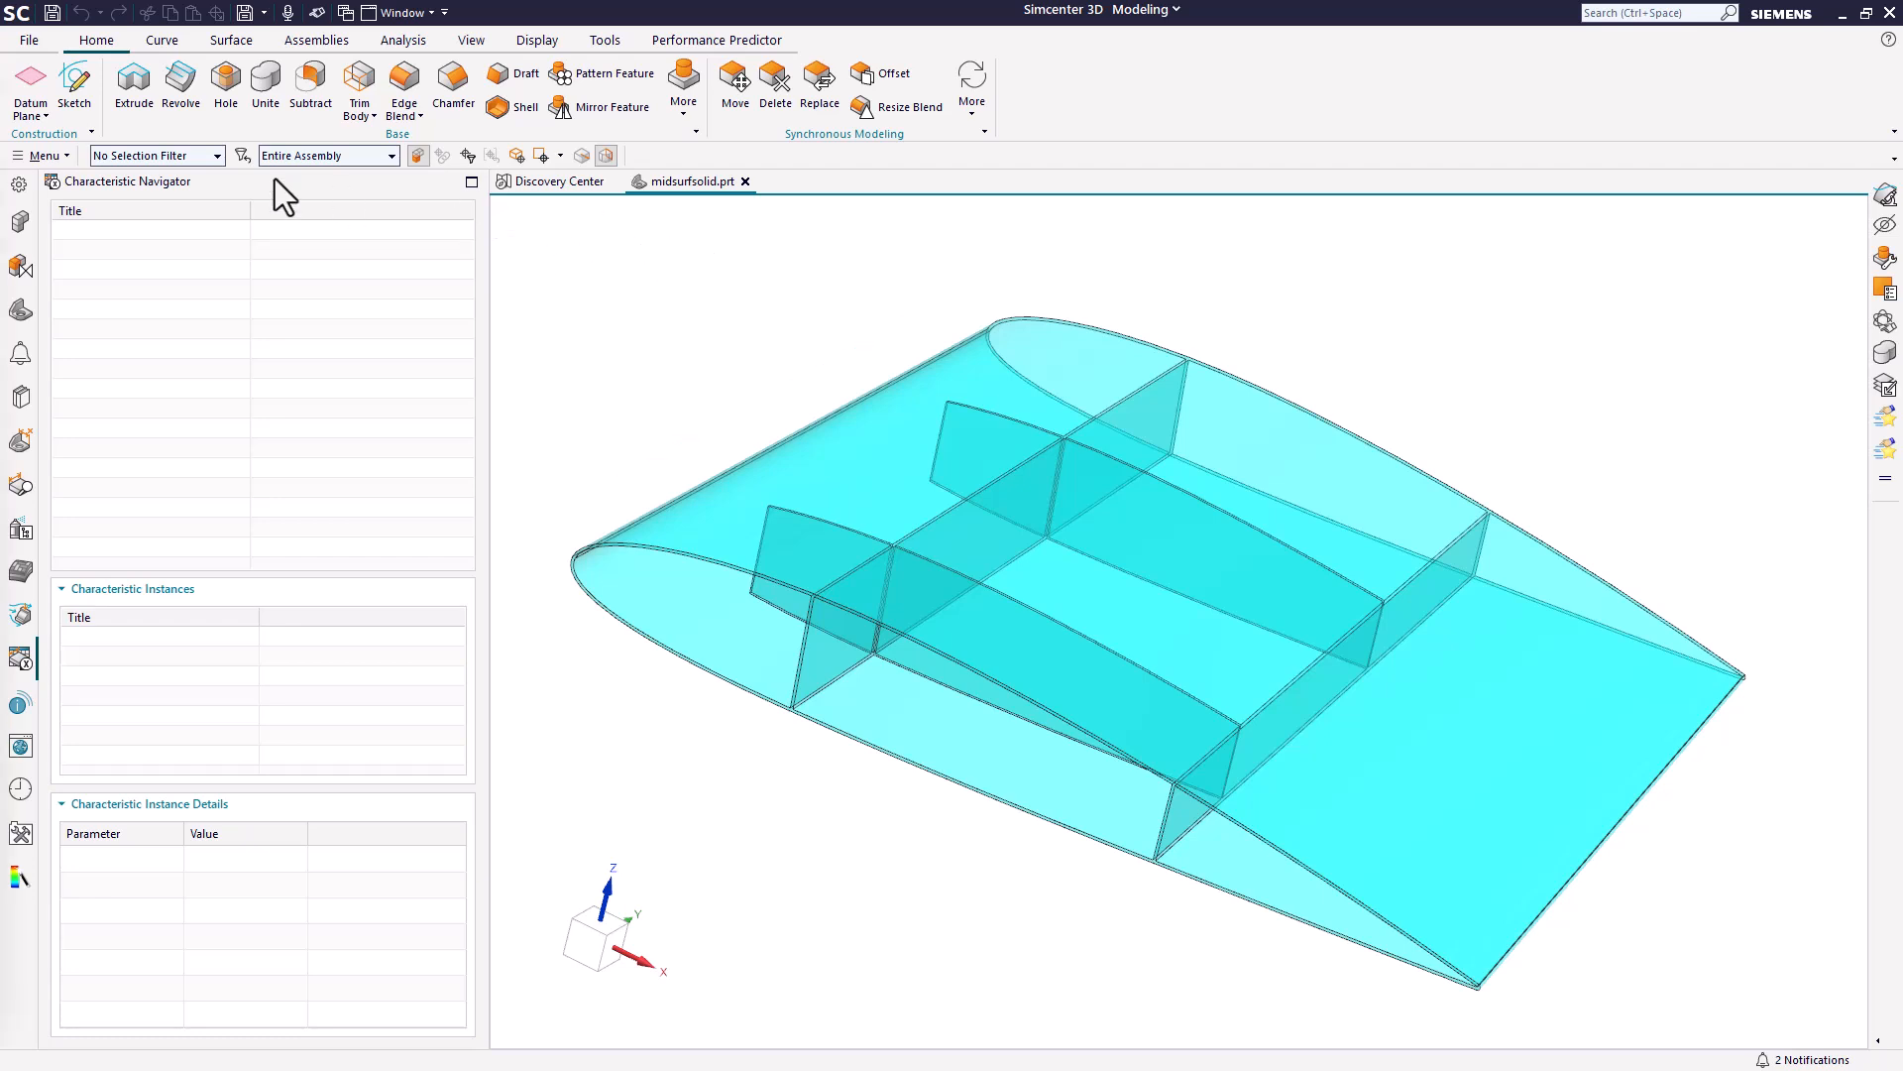
left_click(170, 157)
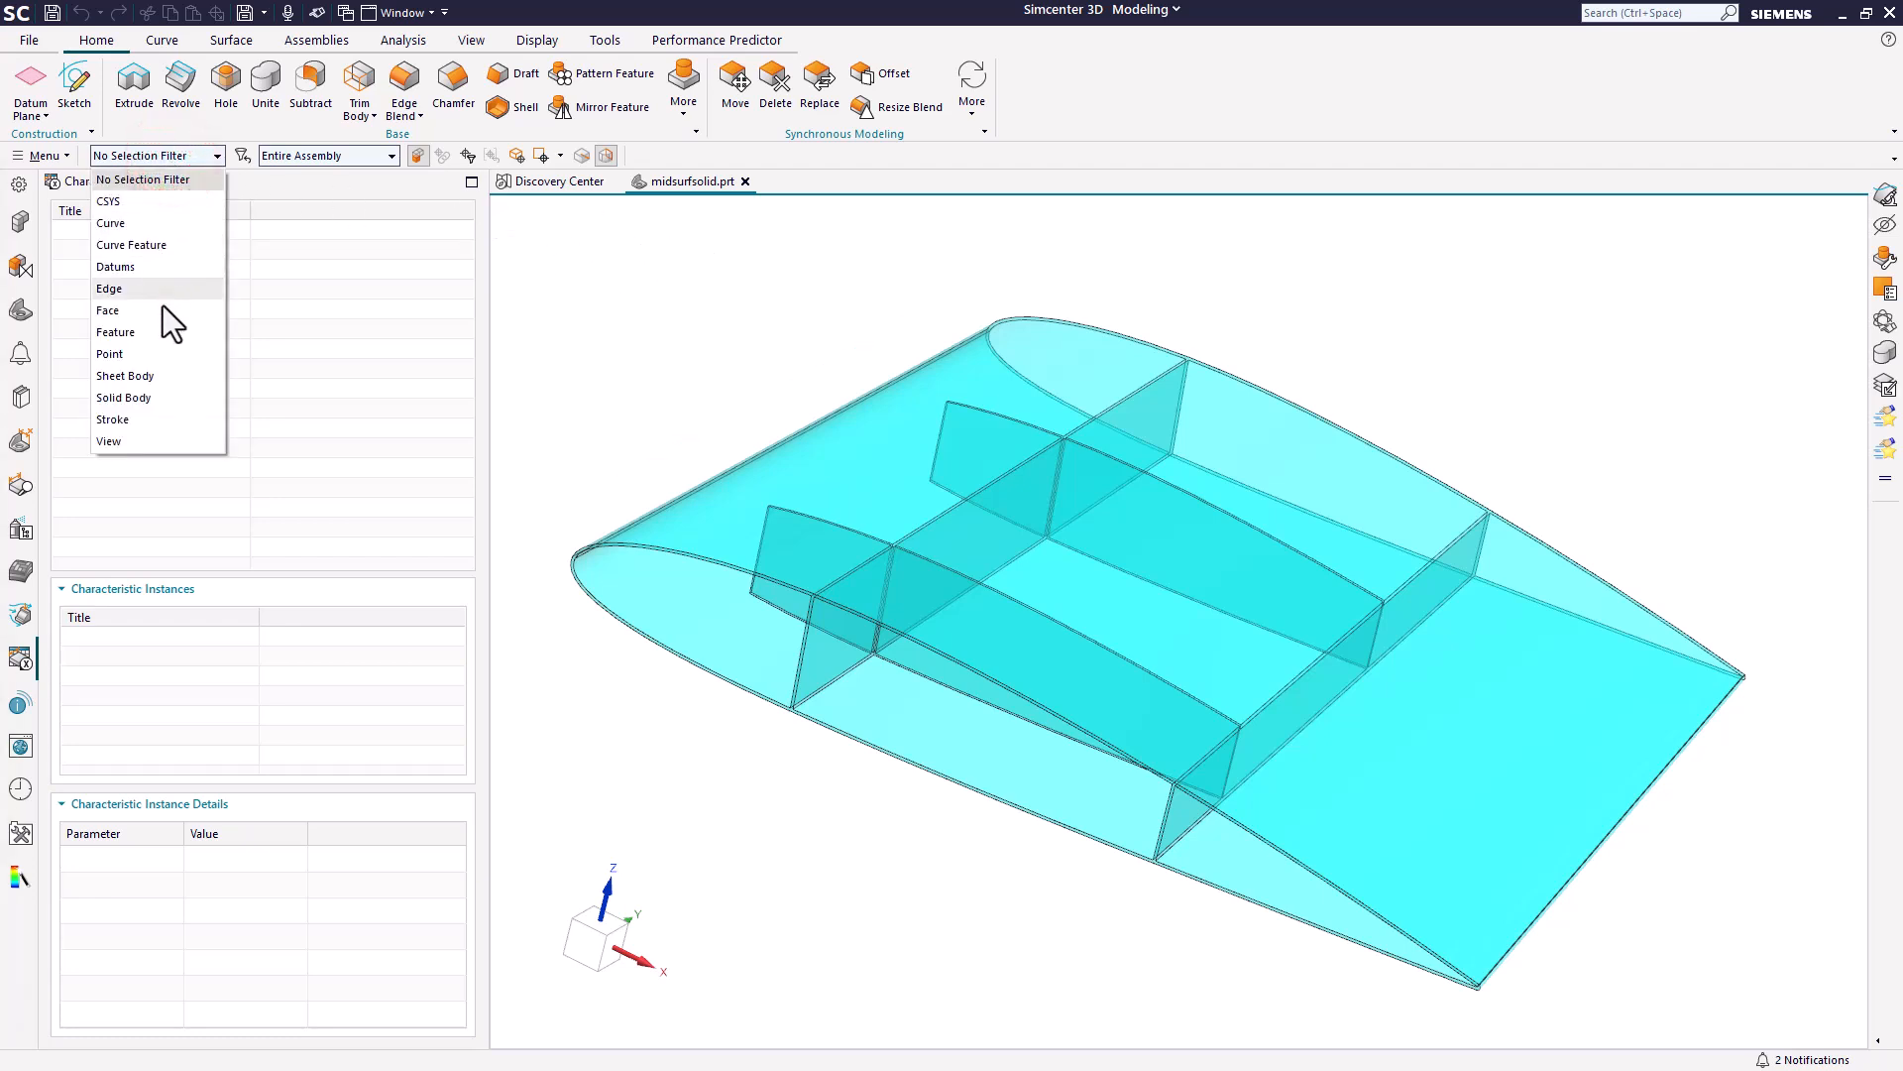
left_click(159, 398)
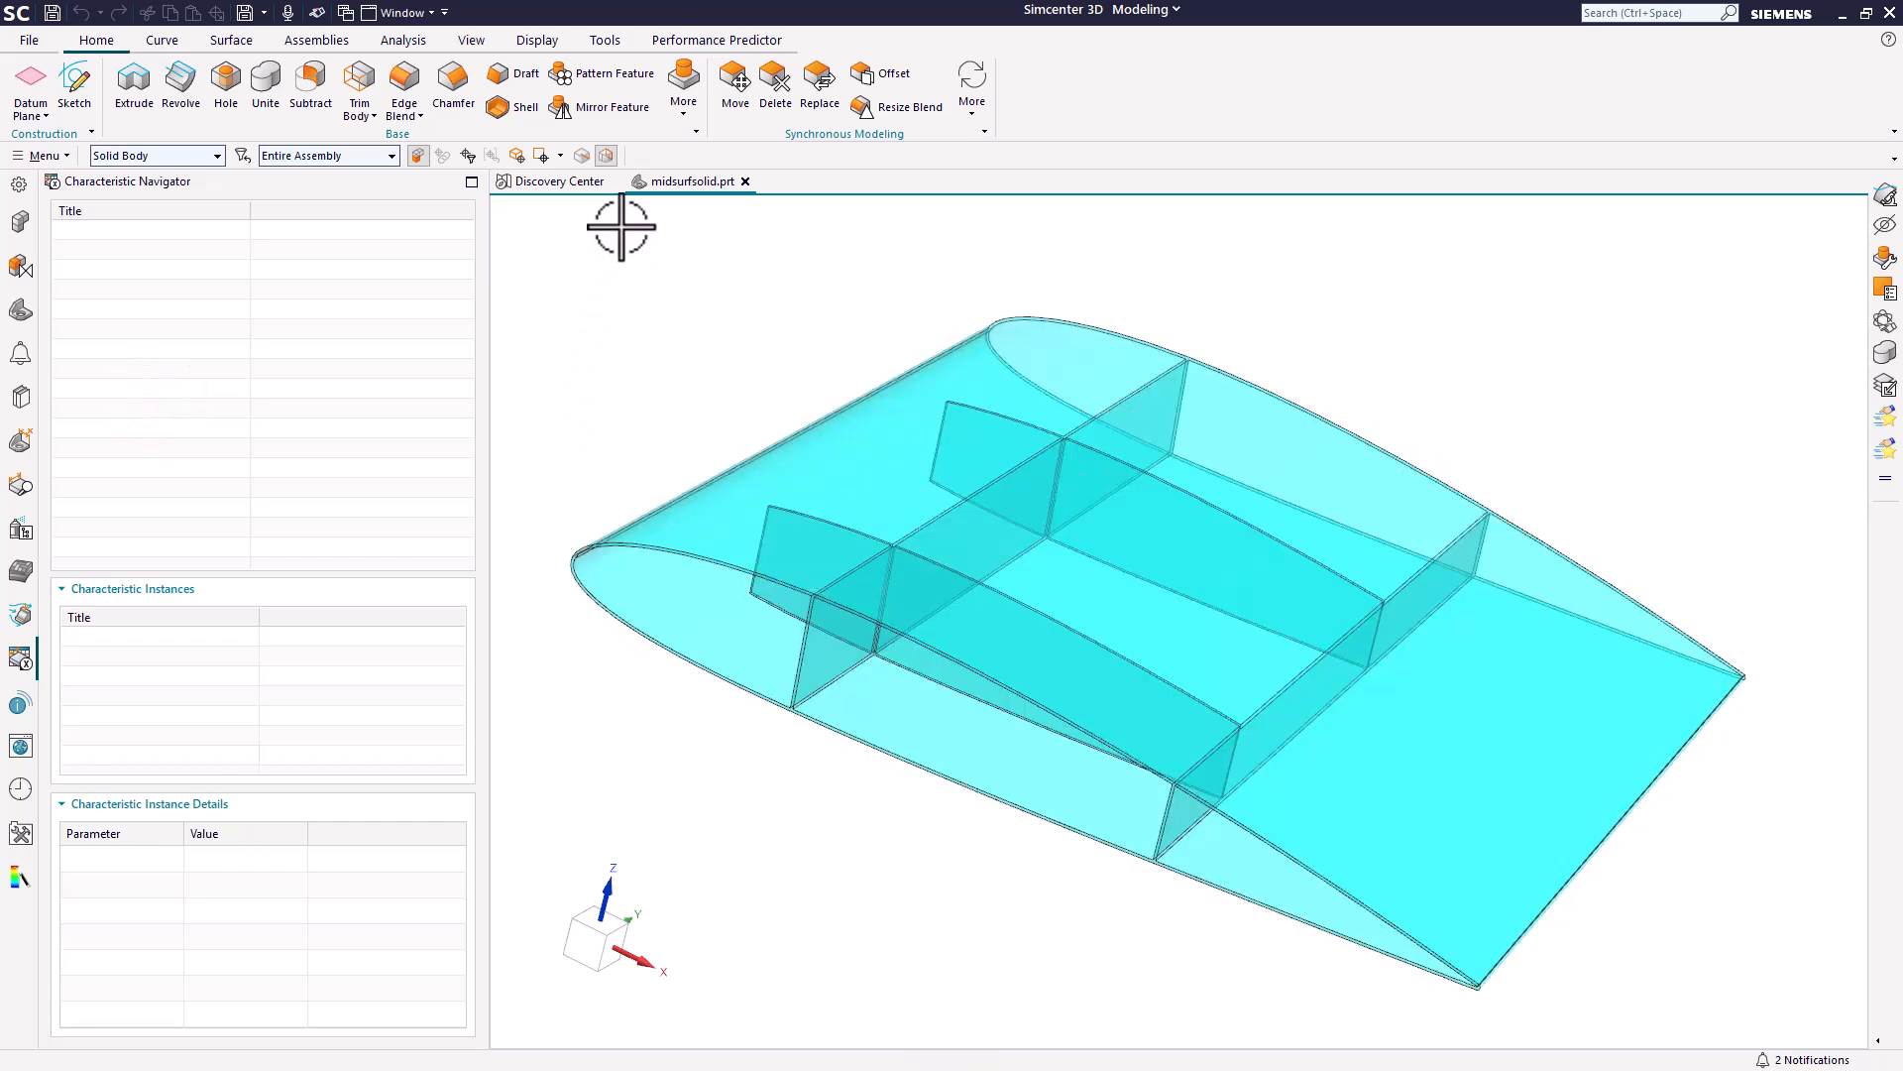
Create associated FEM and simulation files with an idealized part for midsurfsolid.prt in Pre/Post, using the Simcenter Nastran Structural environment.
left_click(1132, 12)
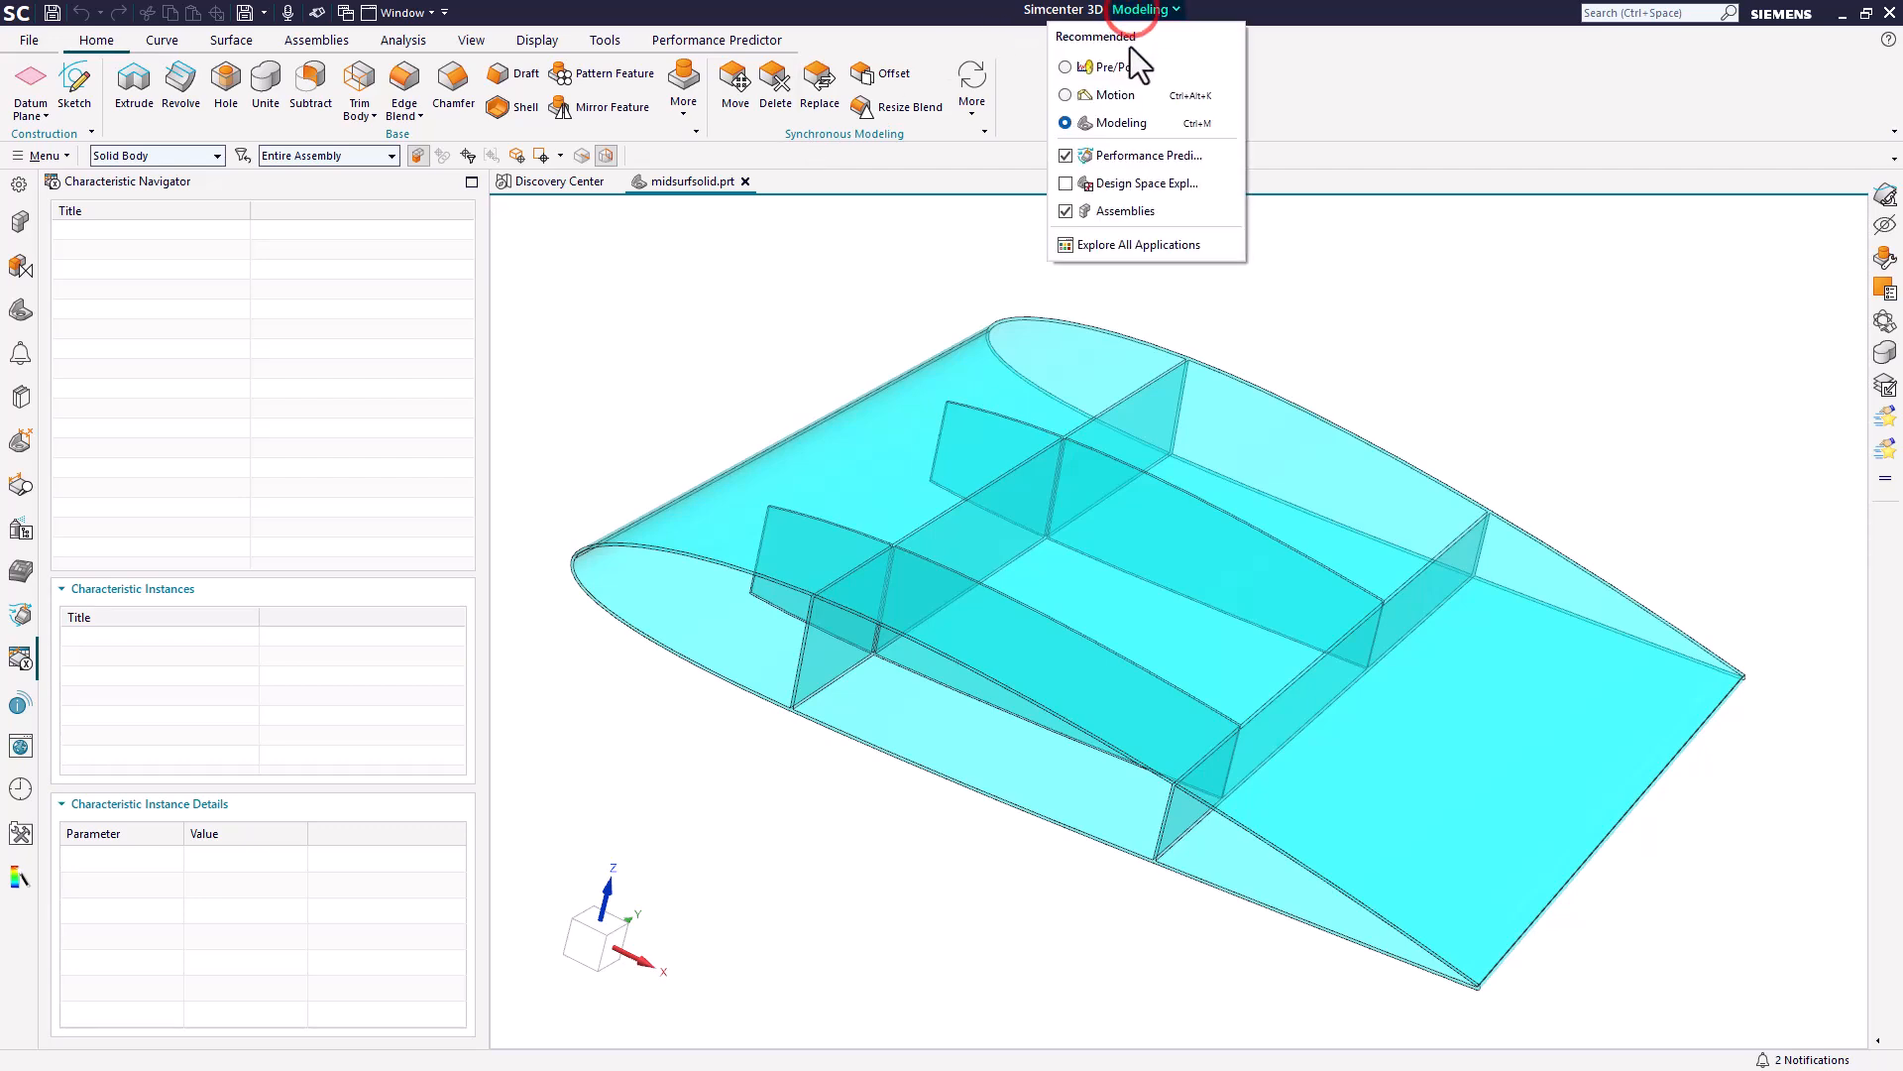
left_click(1122, 69)
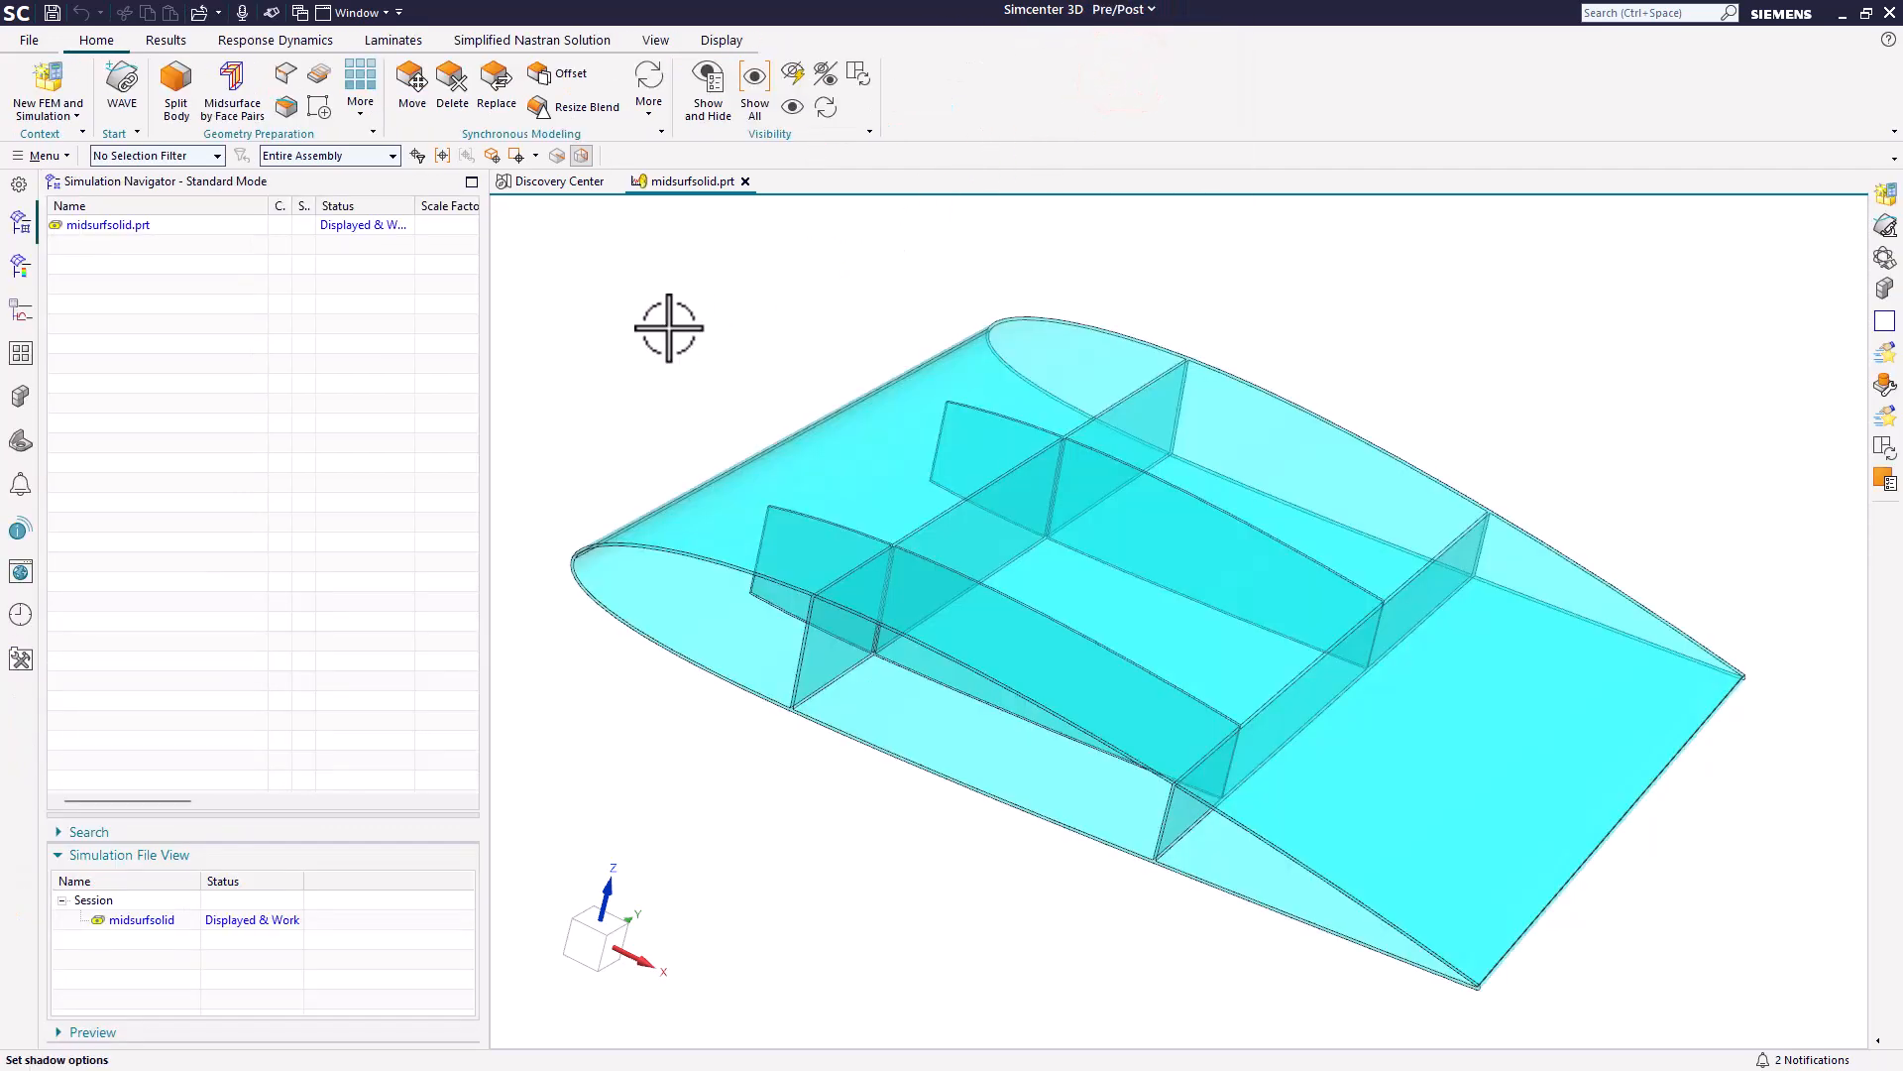
left_click(34, 87)
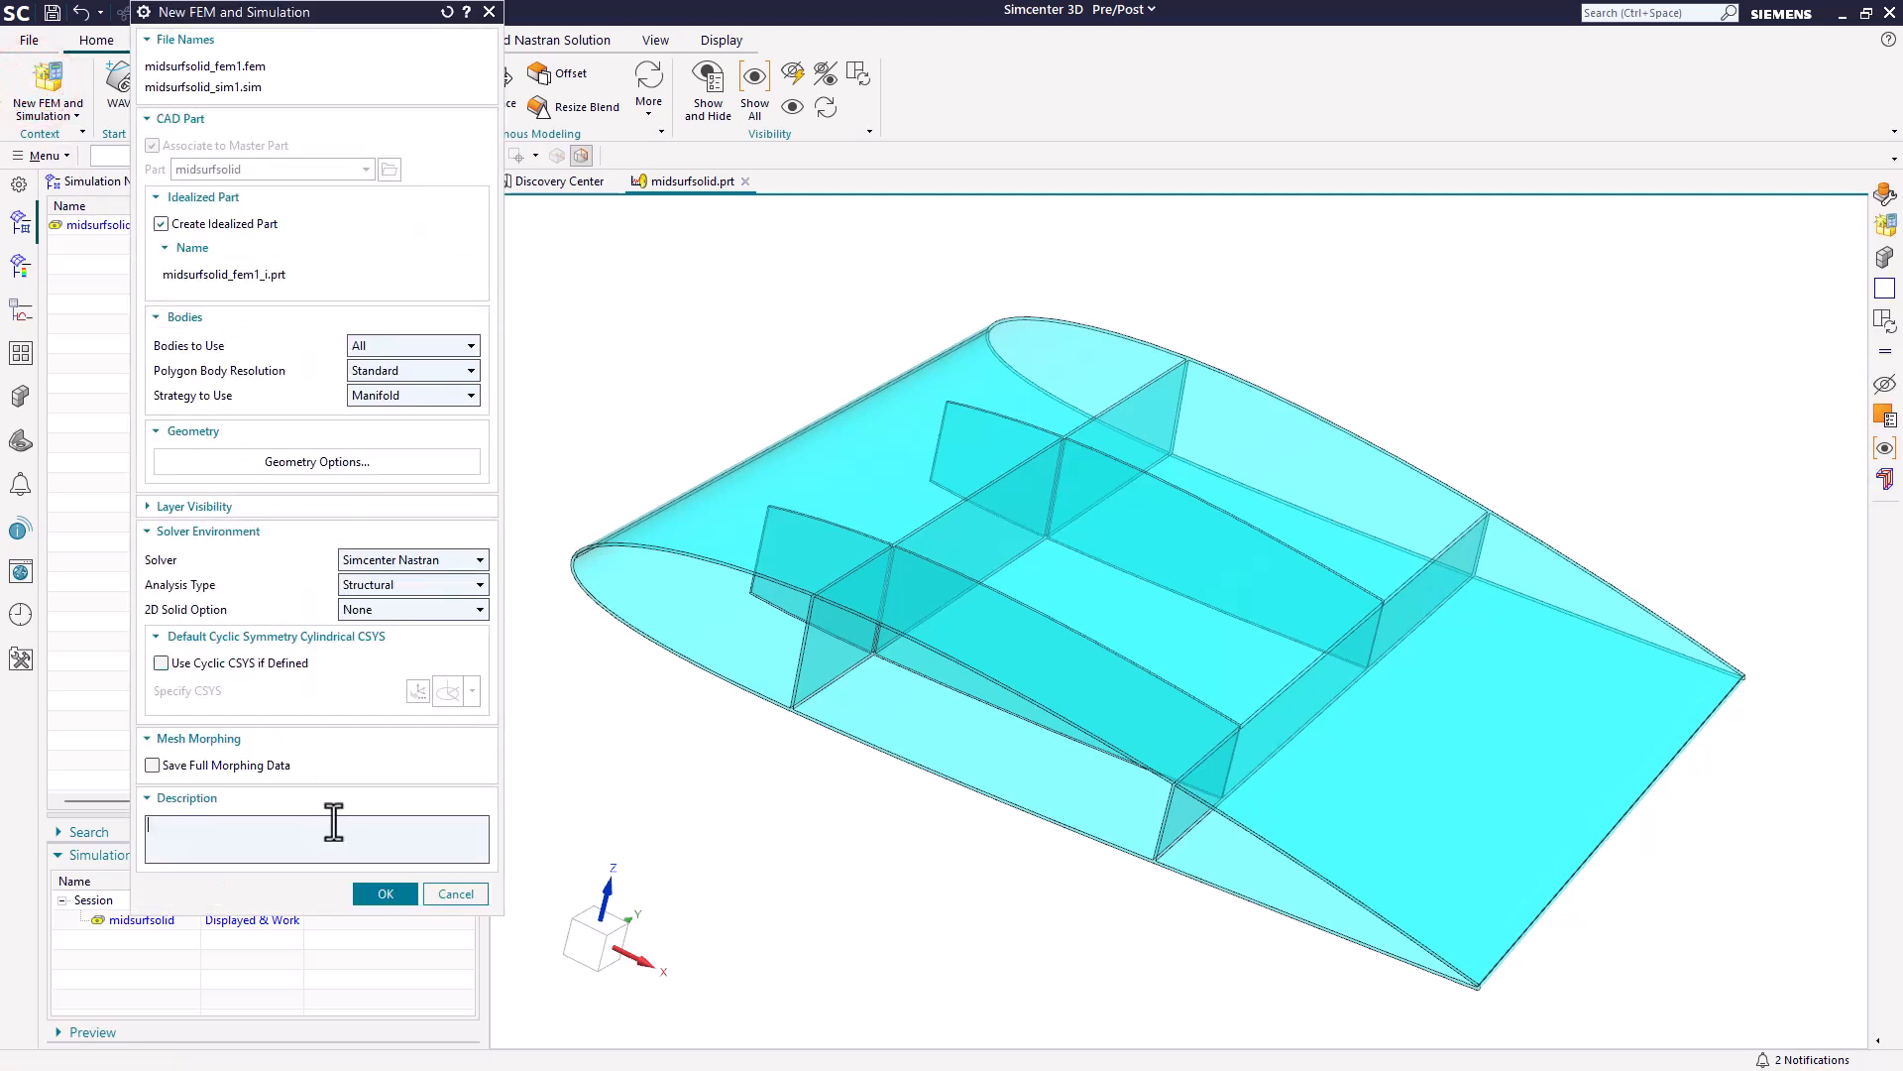
left_click(372, 895)
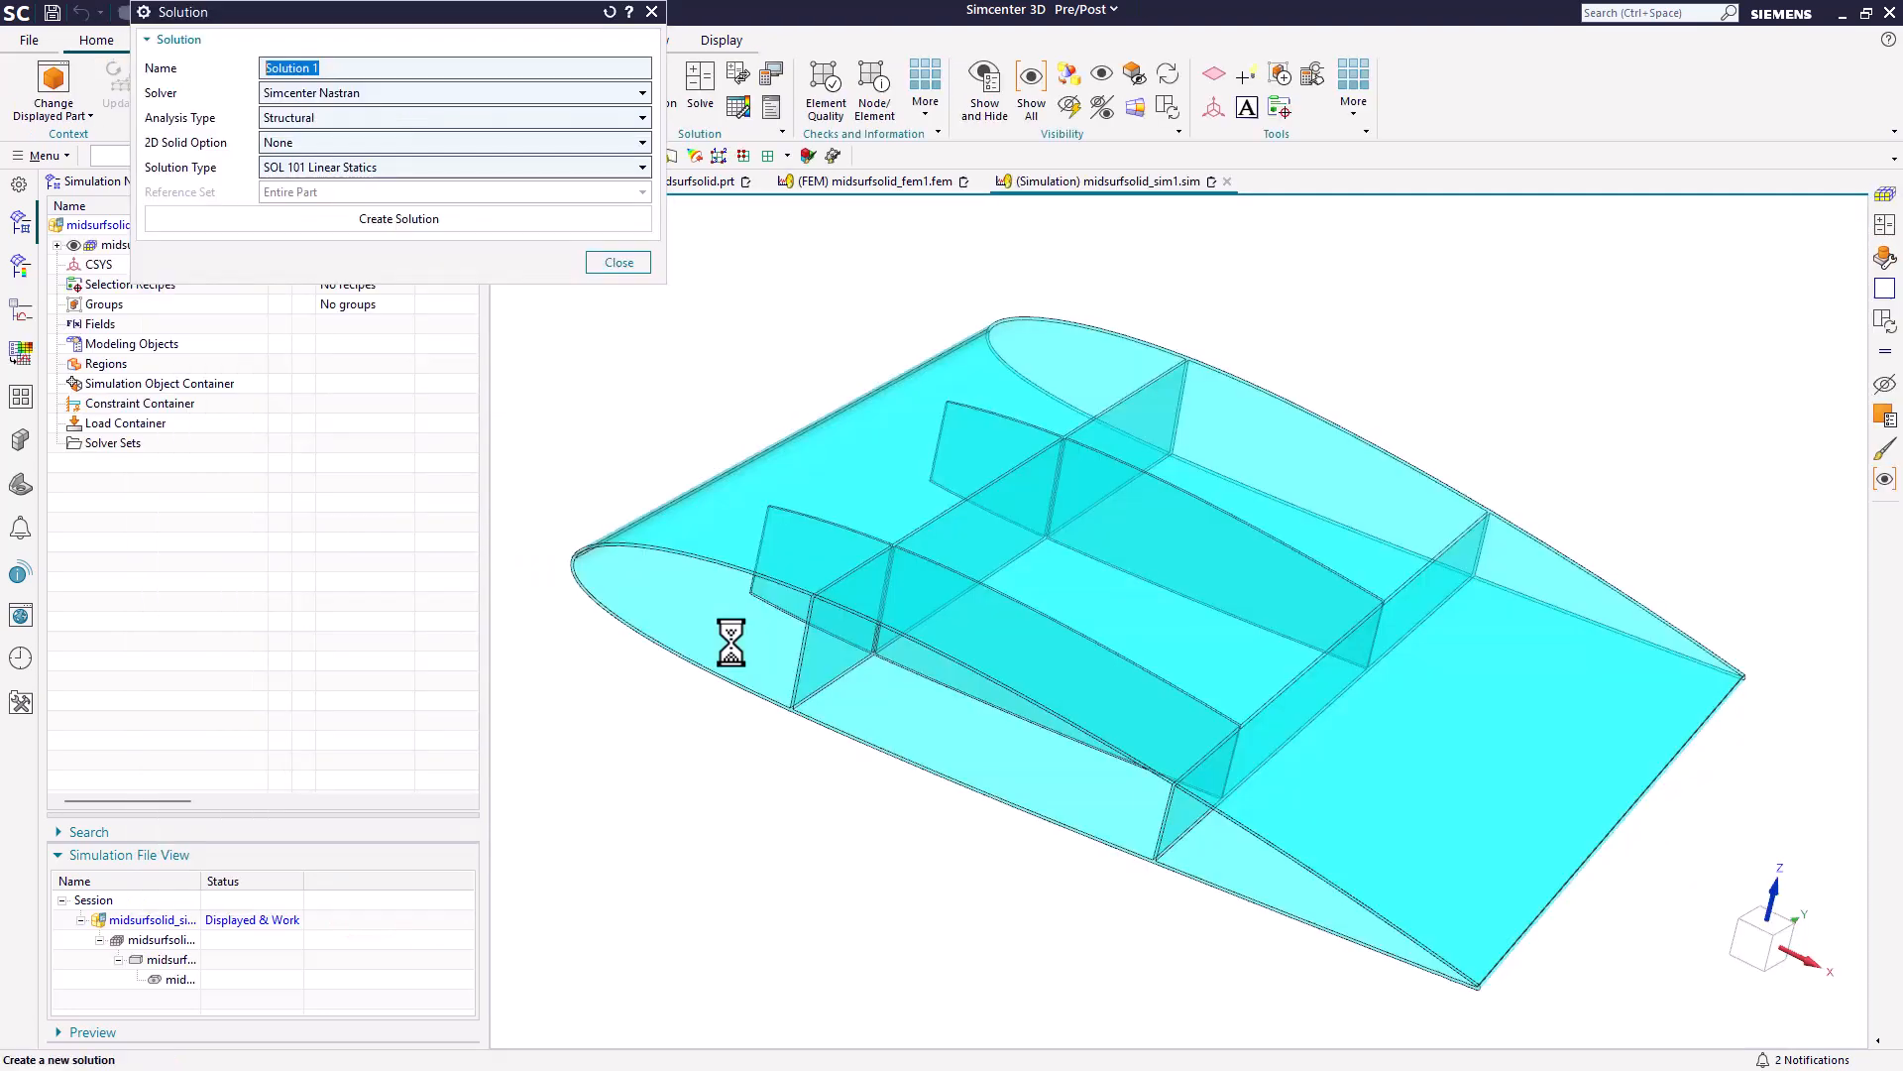
left_click(540, 219)
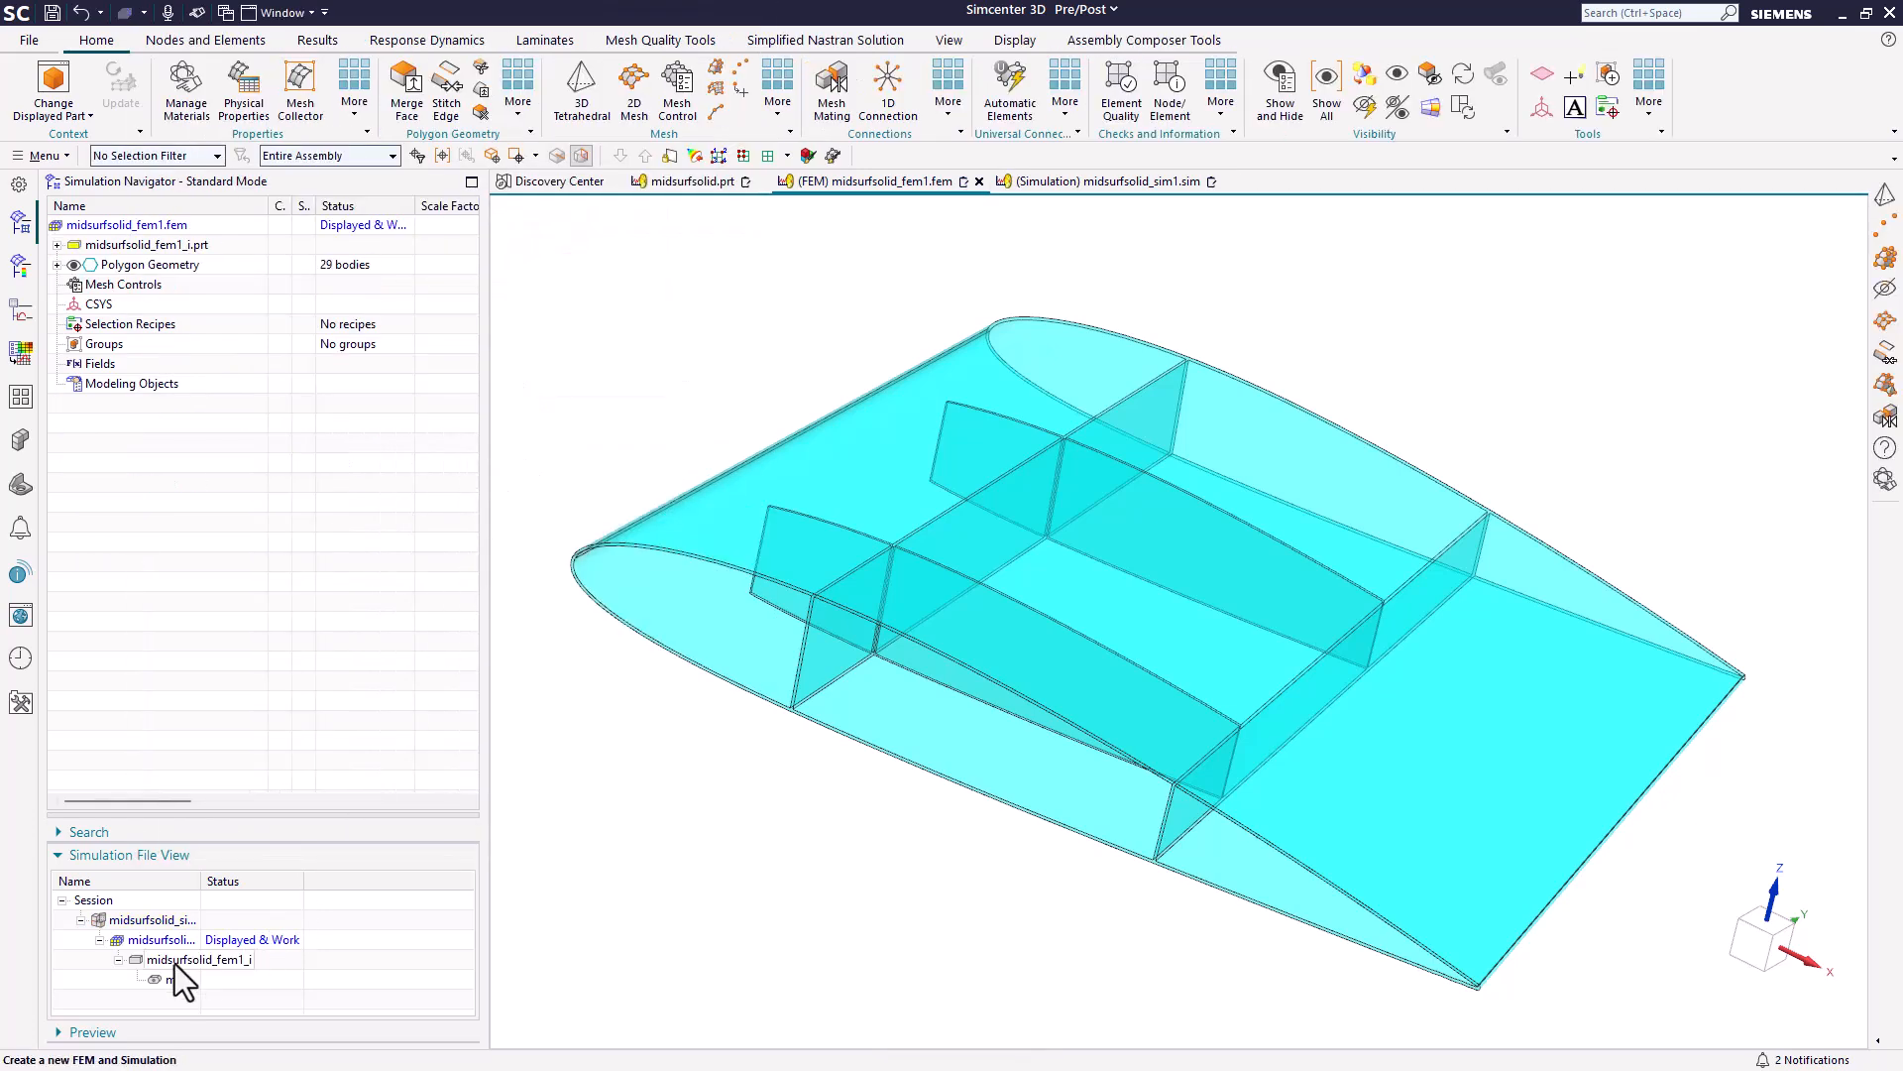
Display the idealized part midsurfsolid_fem1_i.prt and promote the wing's solid body.
double_click(167, 960)
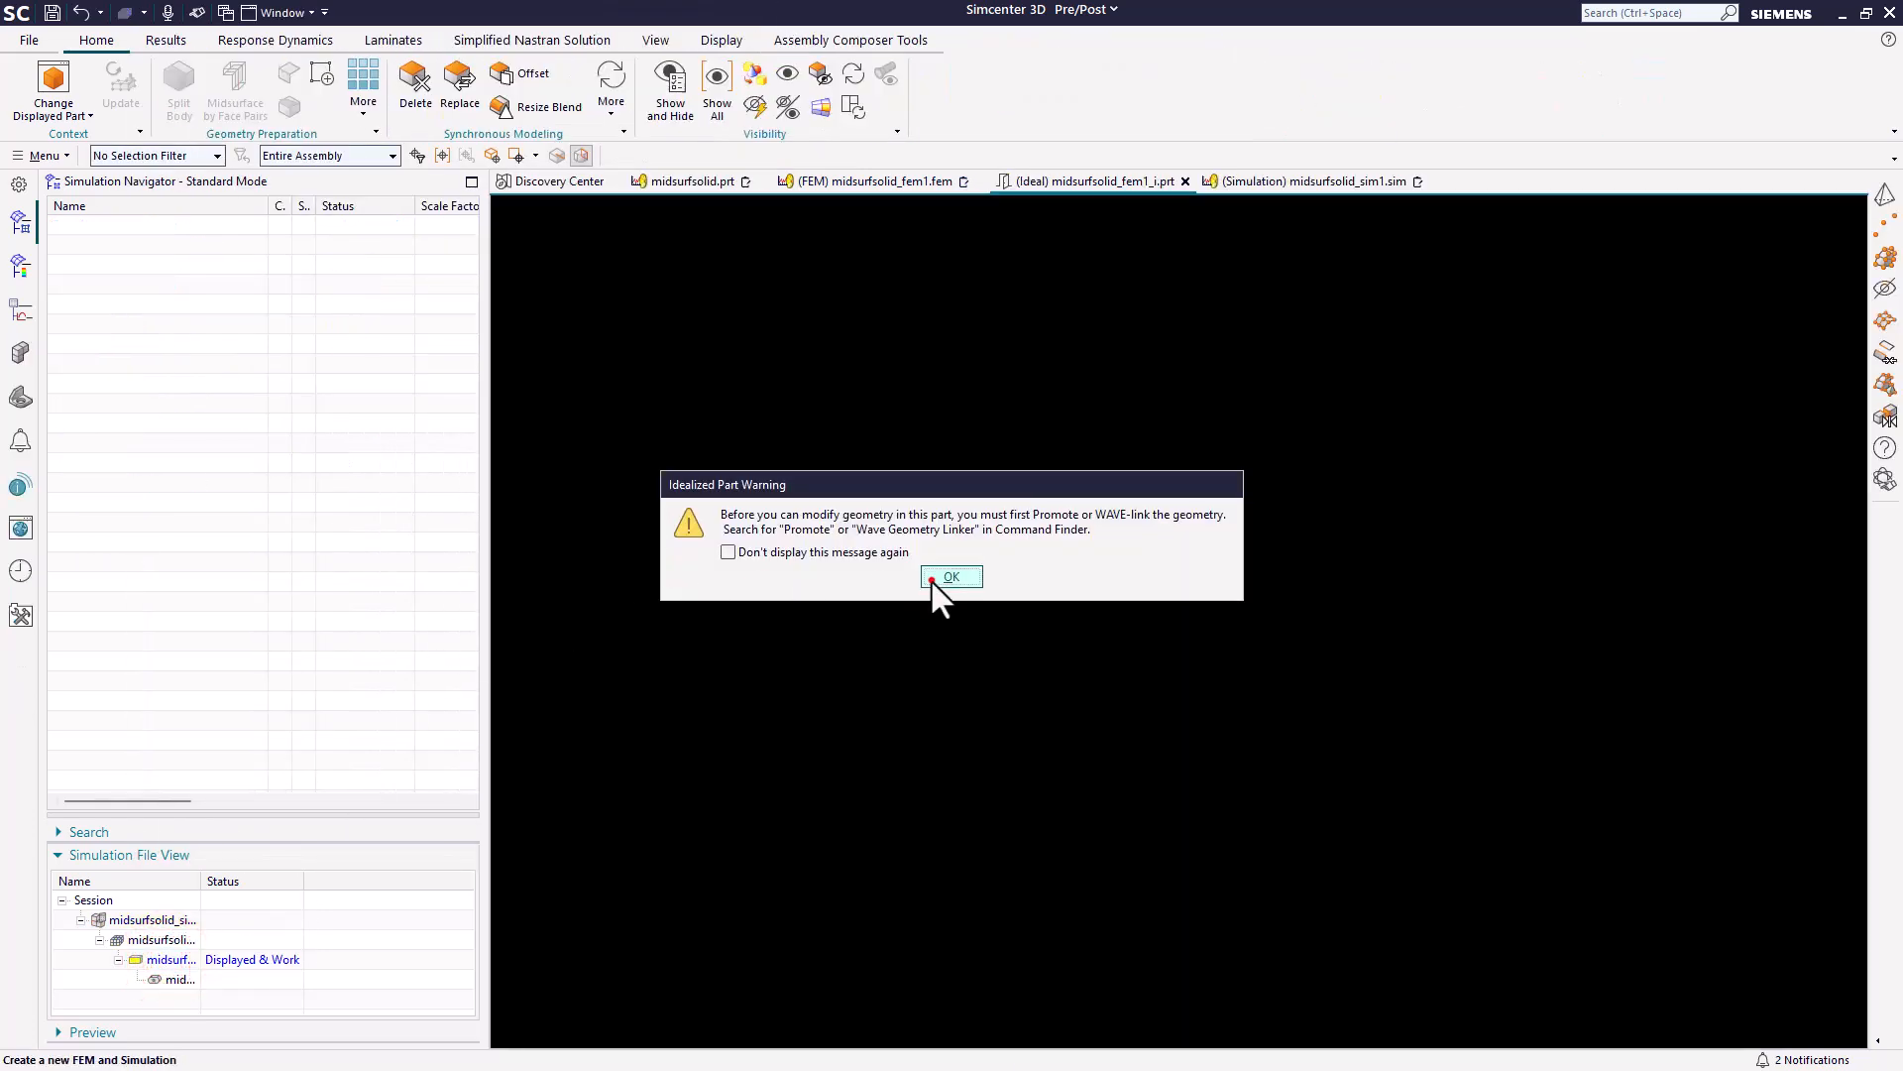
left_click(950, 577)
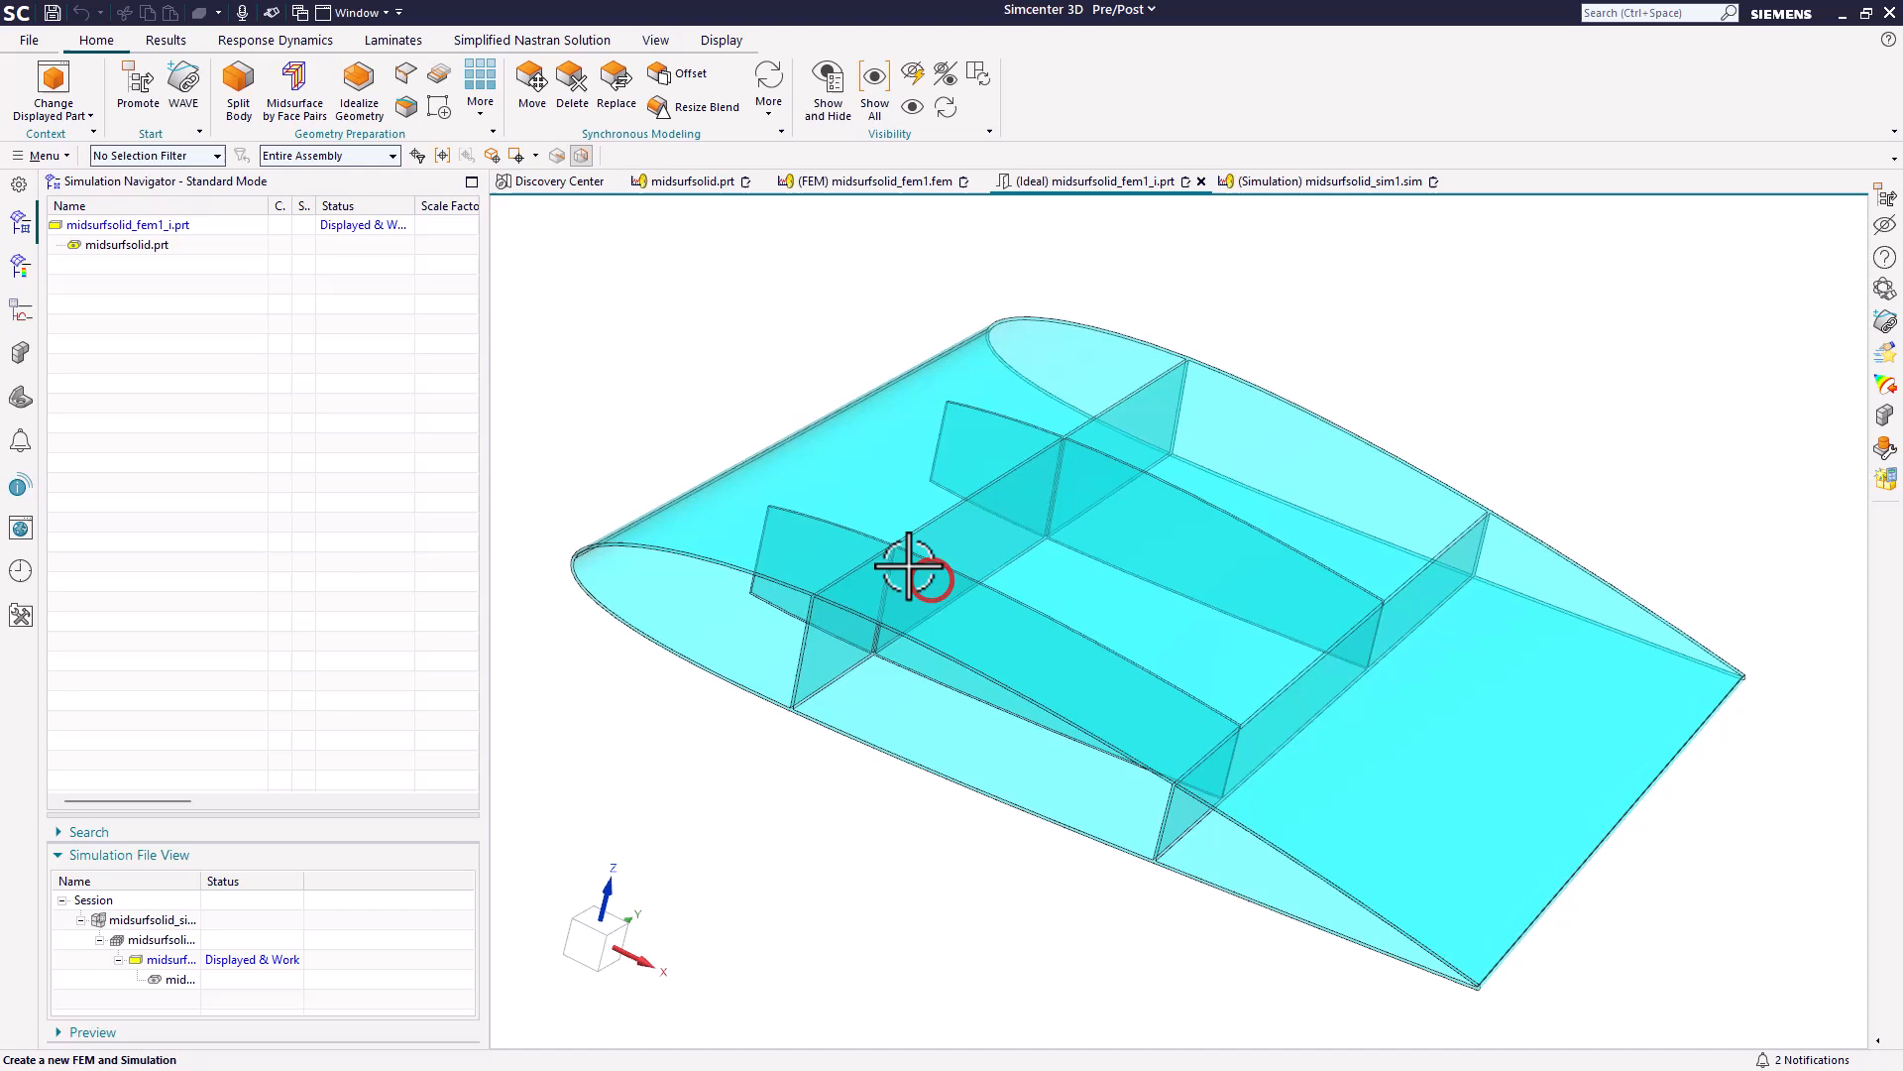
left_click(148, 85)
left_click(891, 577)
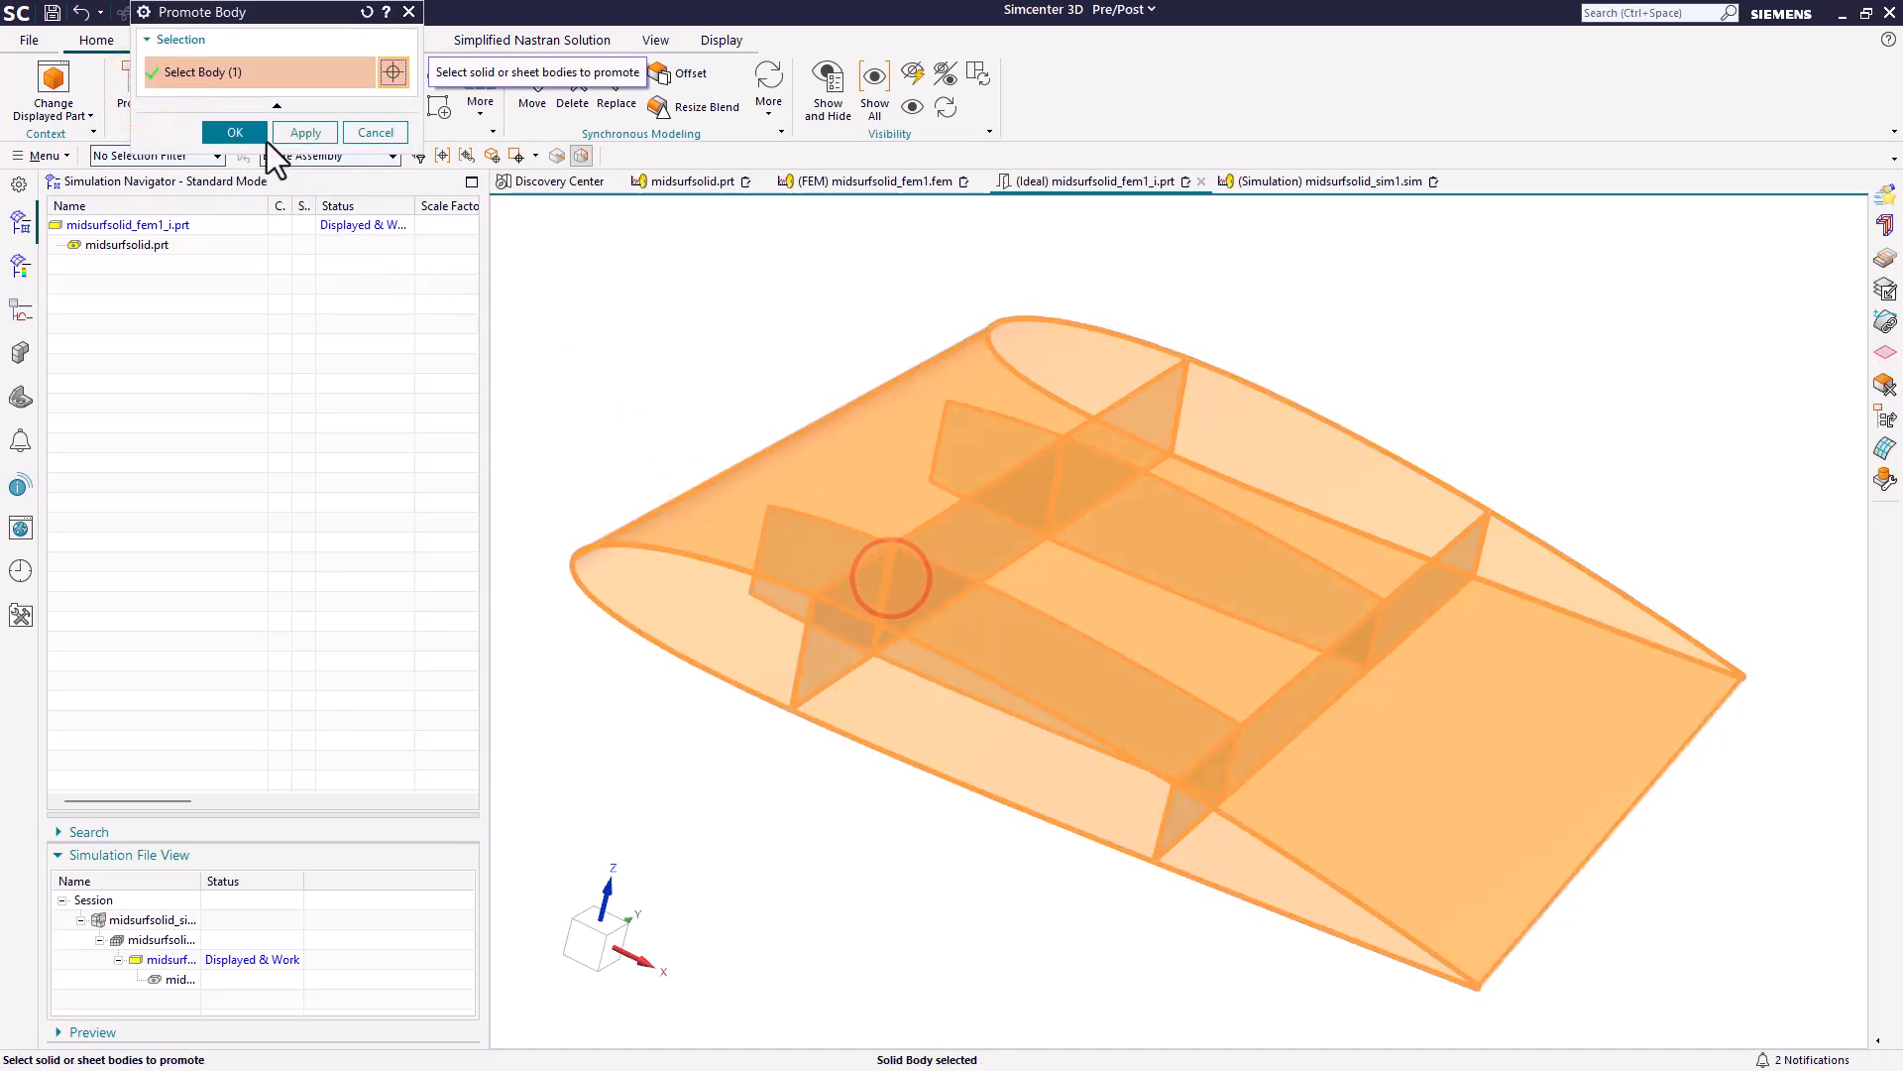
left_click(256, 135)
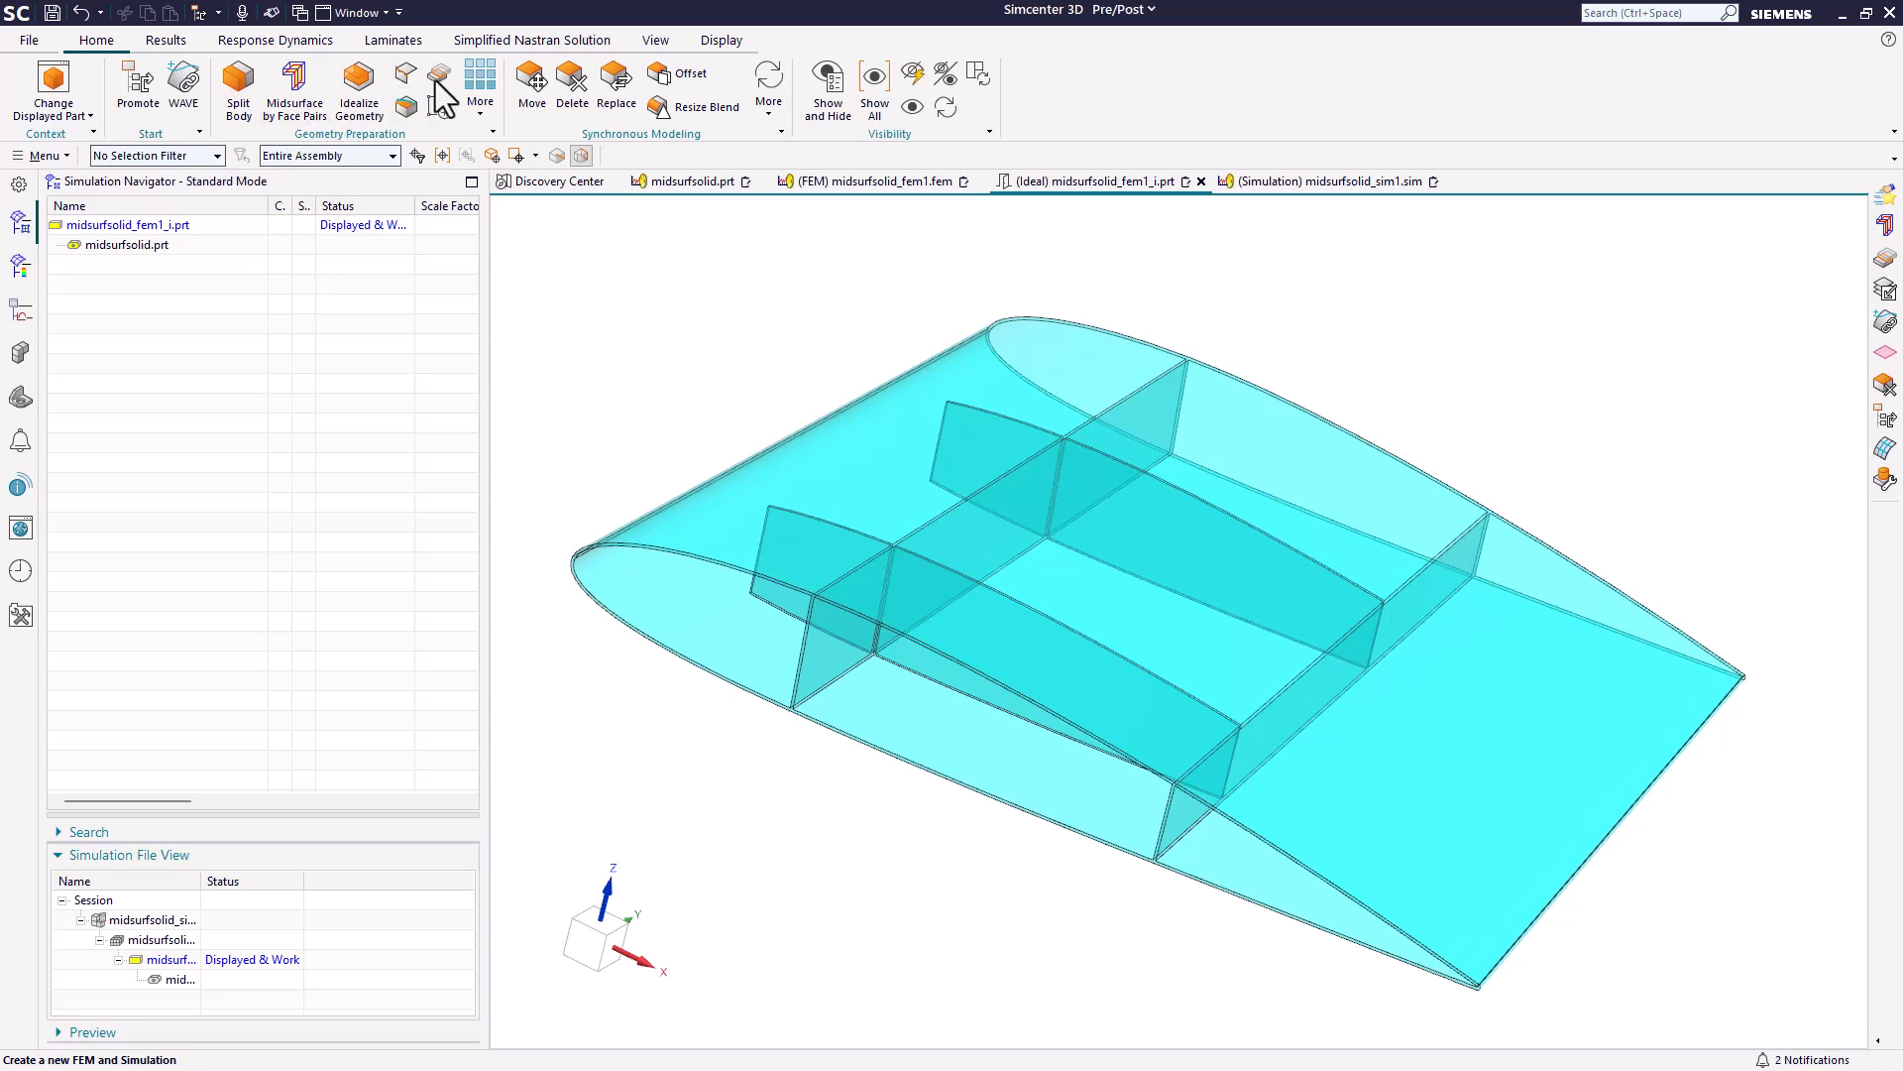
Create midsurfaces by face pairs on the promoted wing body, using the Progressive strategy with Stitch Edges enabled.
left_click(306, 98)
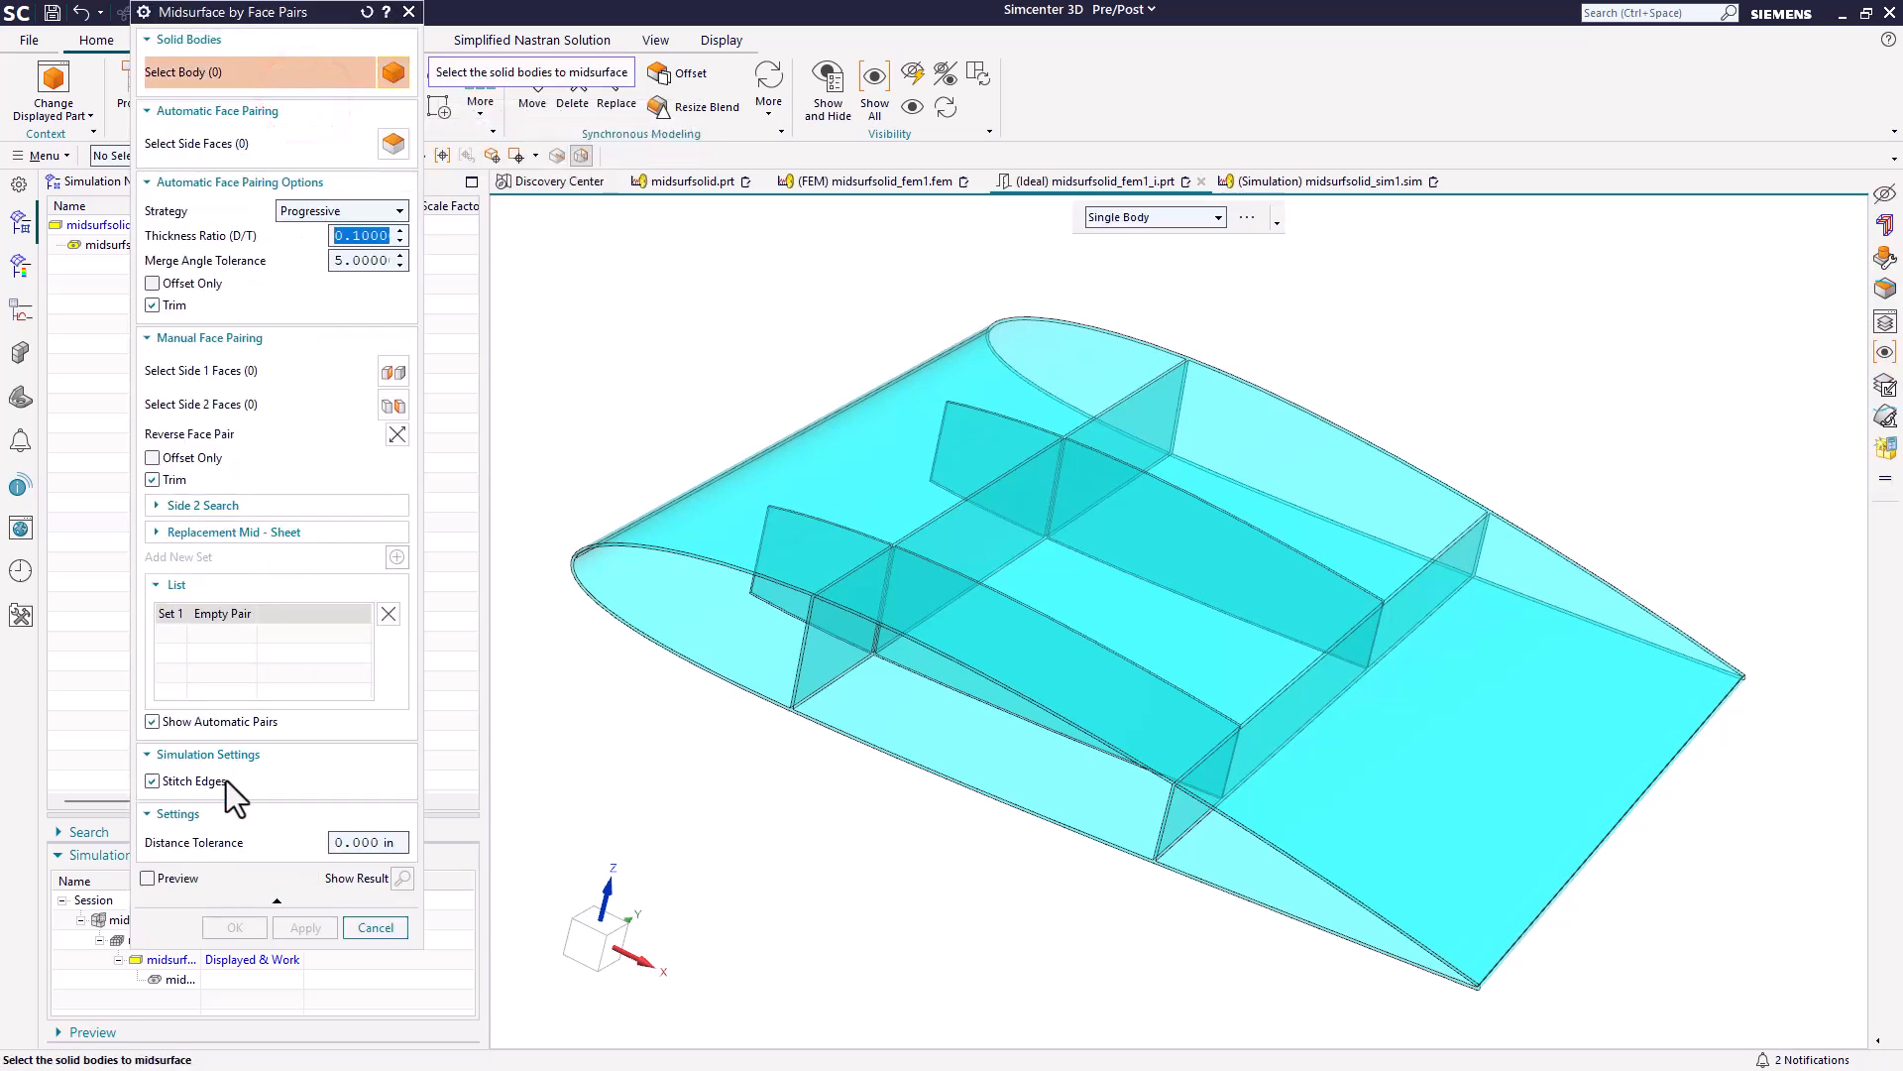
left_click(162, 765)
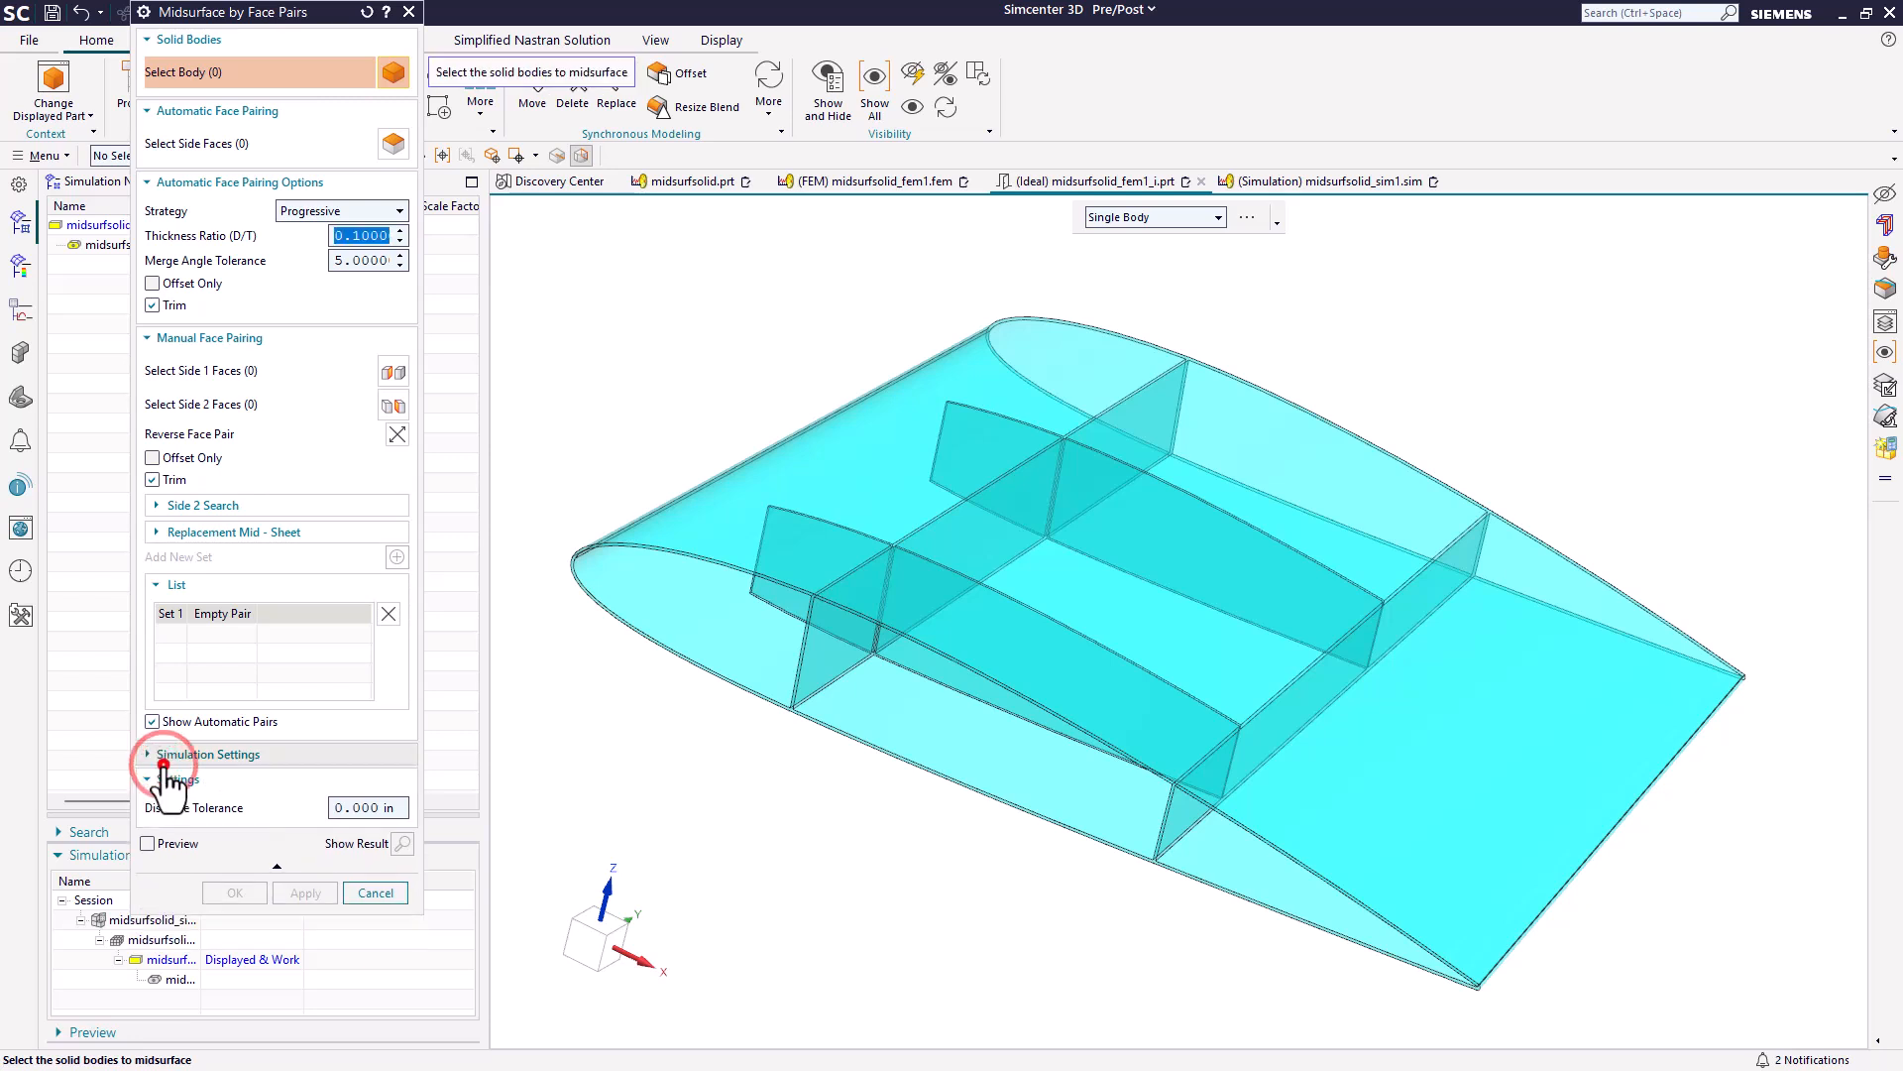
left_click(164, 764)
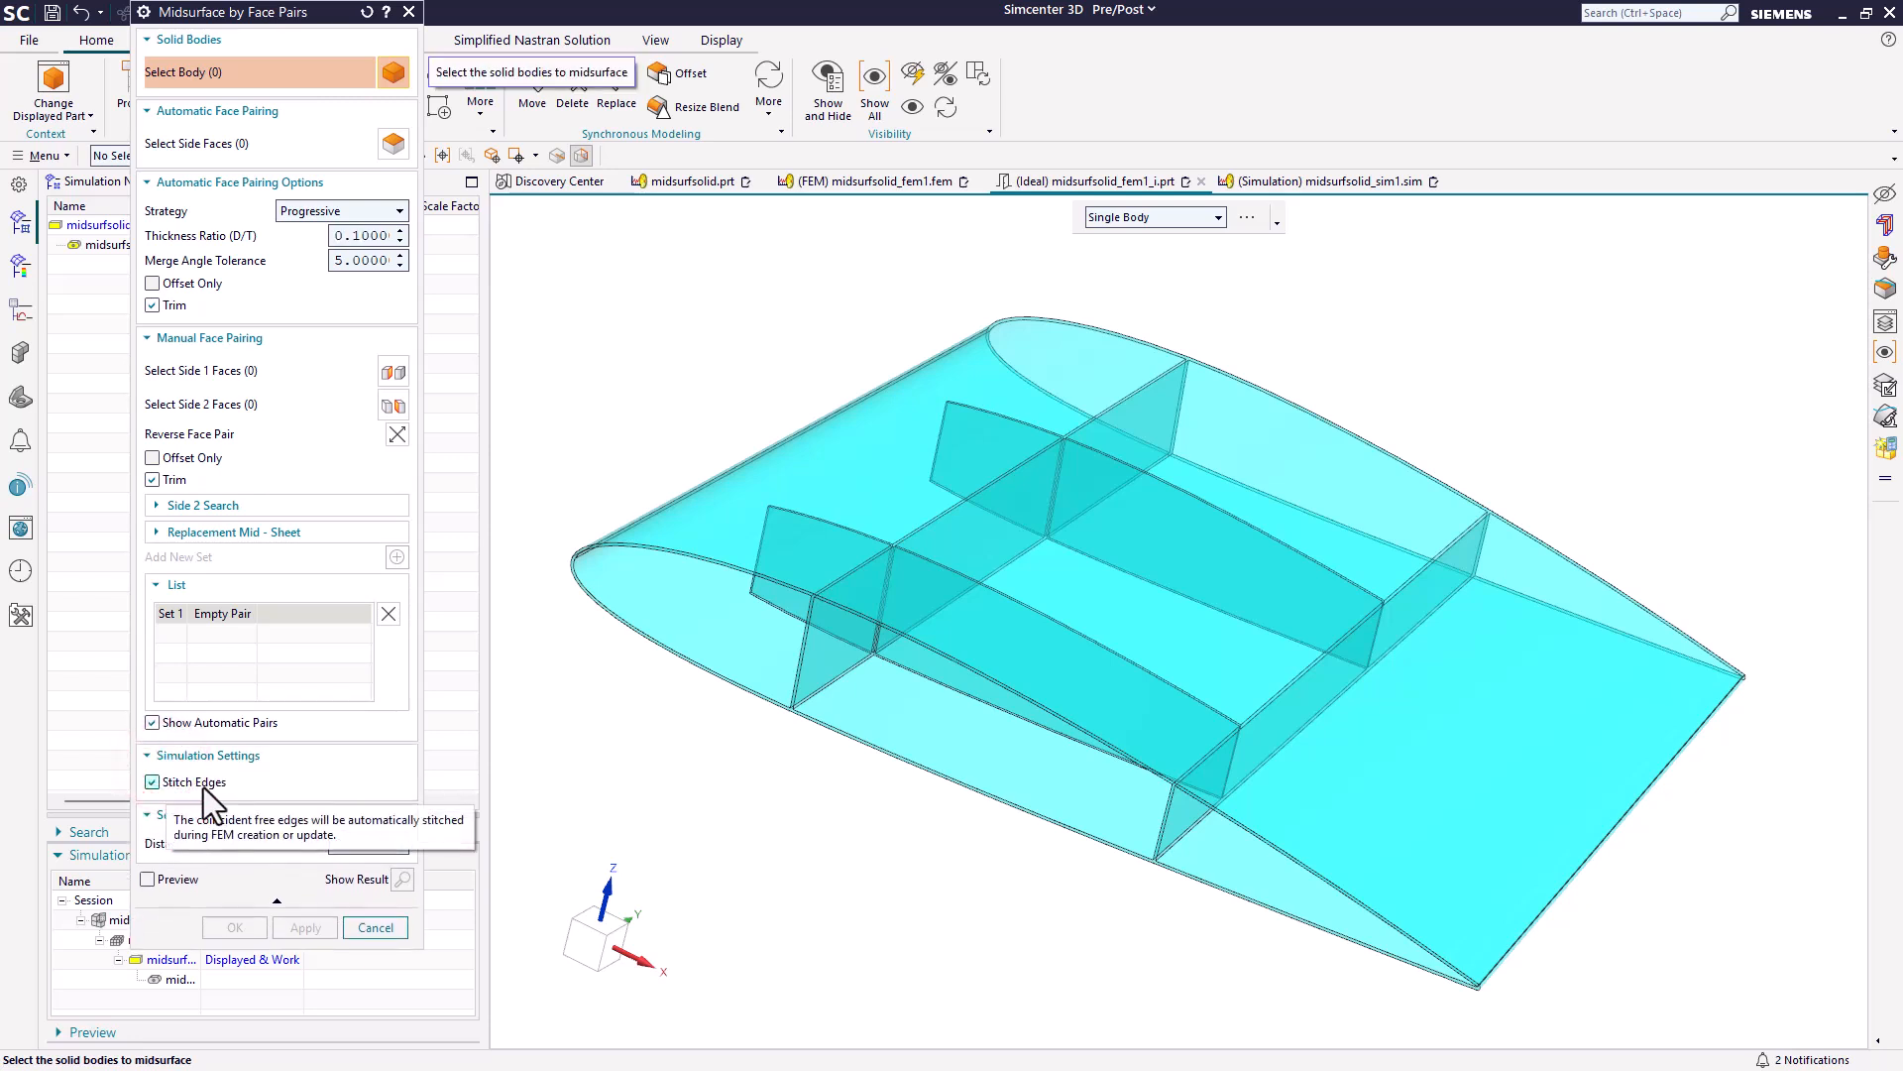
left_click(1073, 671)
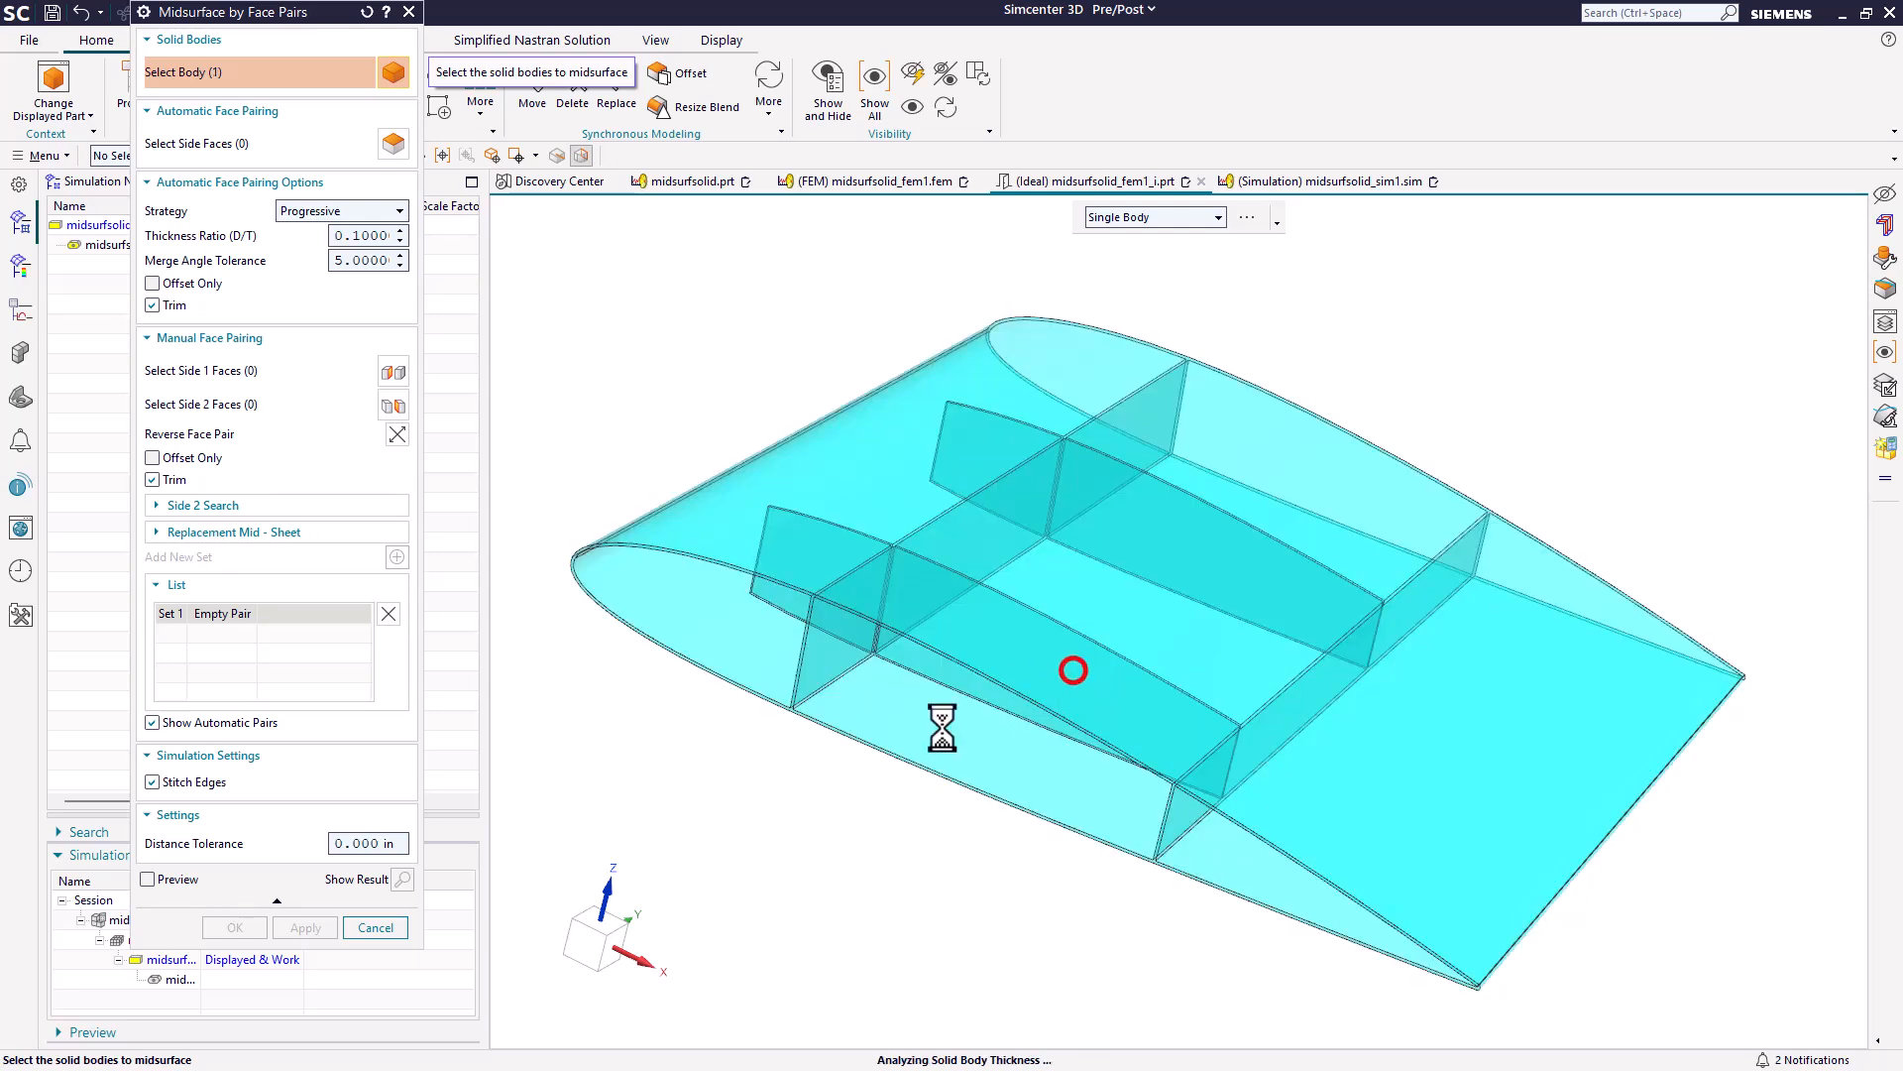
left_click(246, 932)
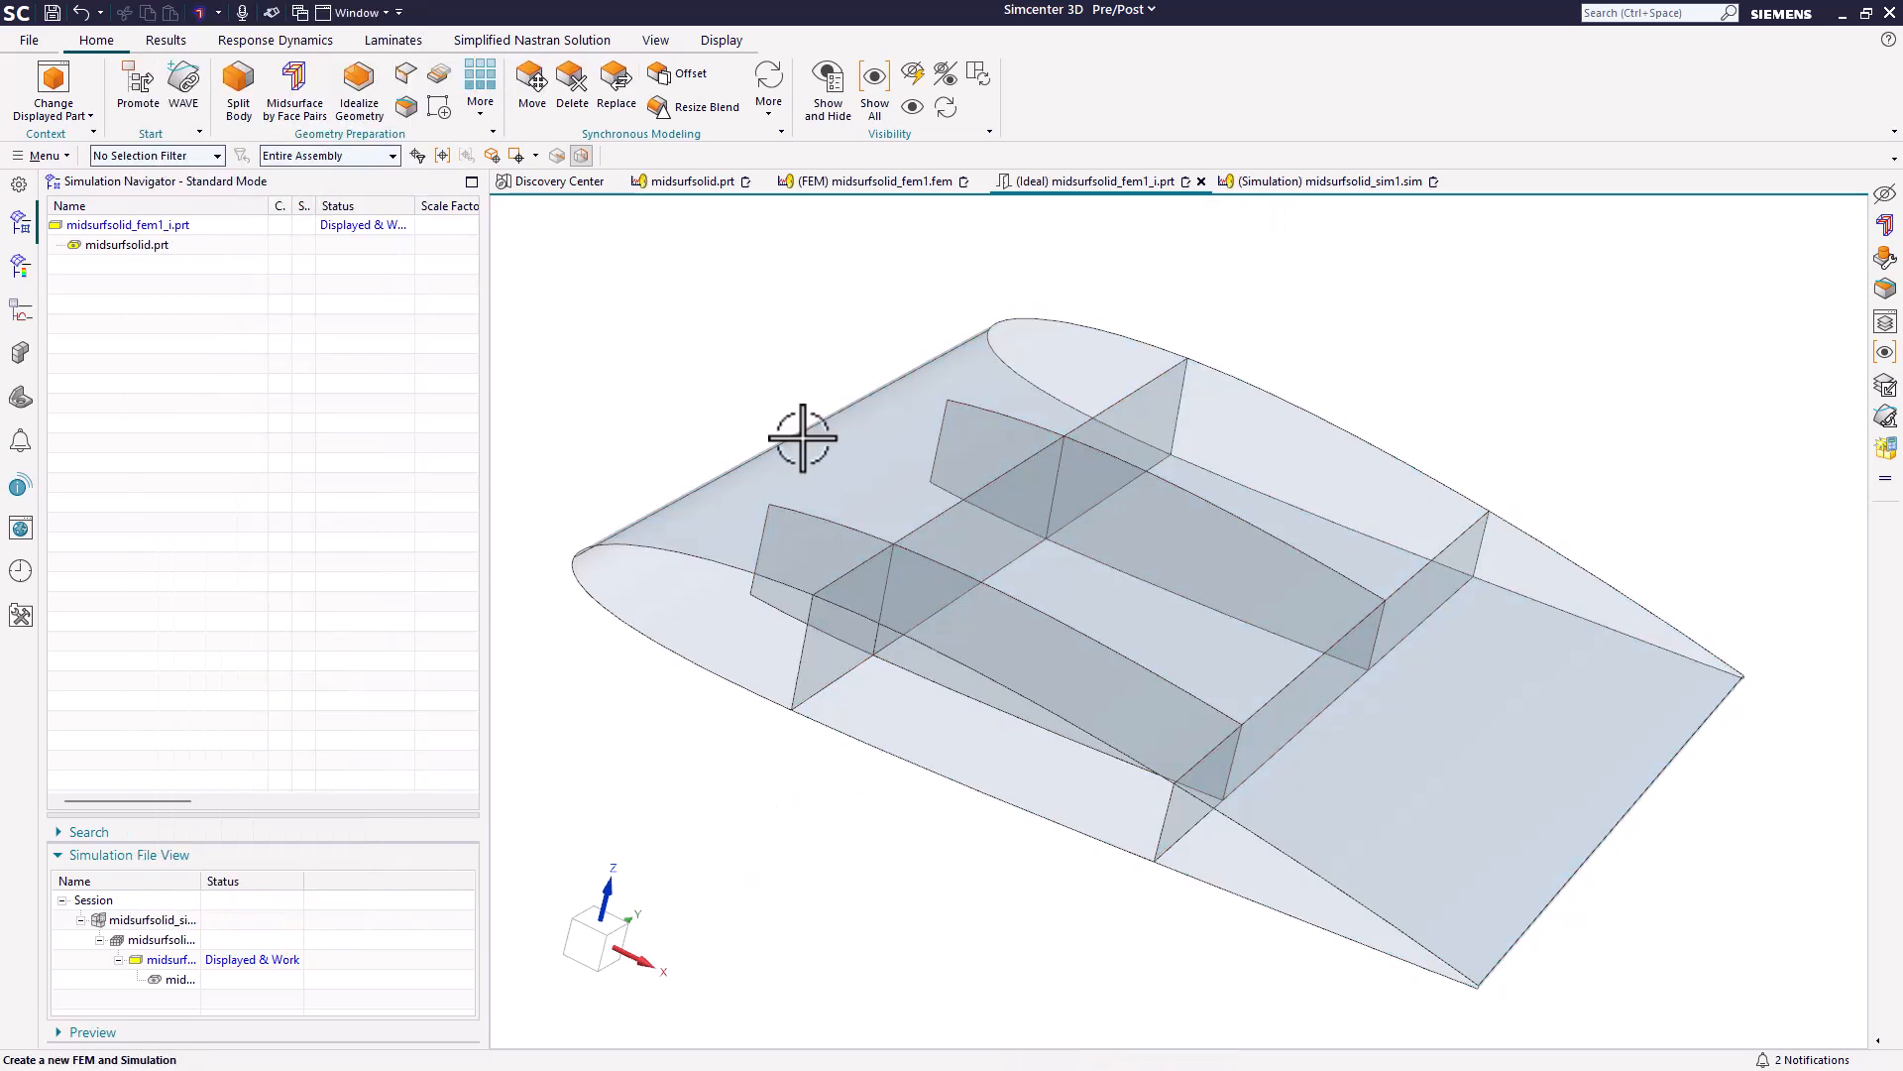
Return to midsurfsolid_fem1.fem and hide the solid polygon body MIDSURFSOLID_FEM1_I (2) to inspect the stitched midsurface edges.
left_click(892, 181)
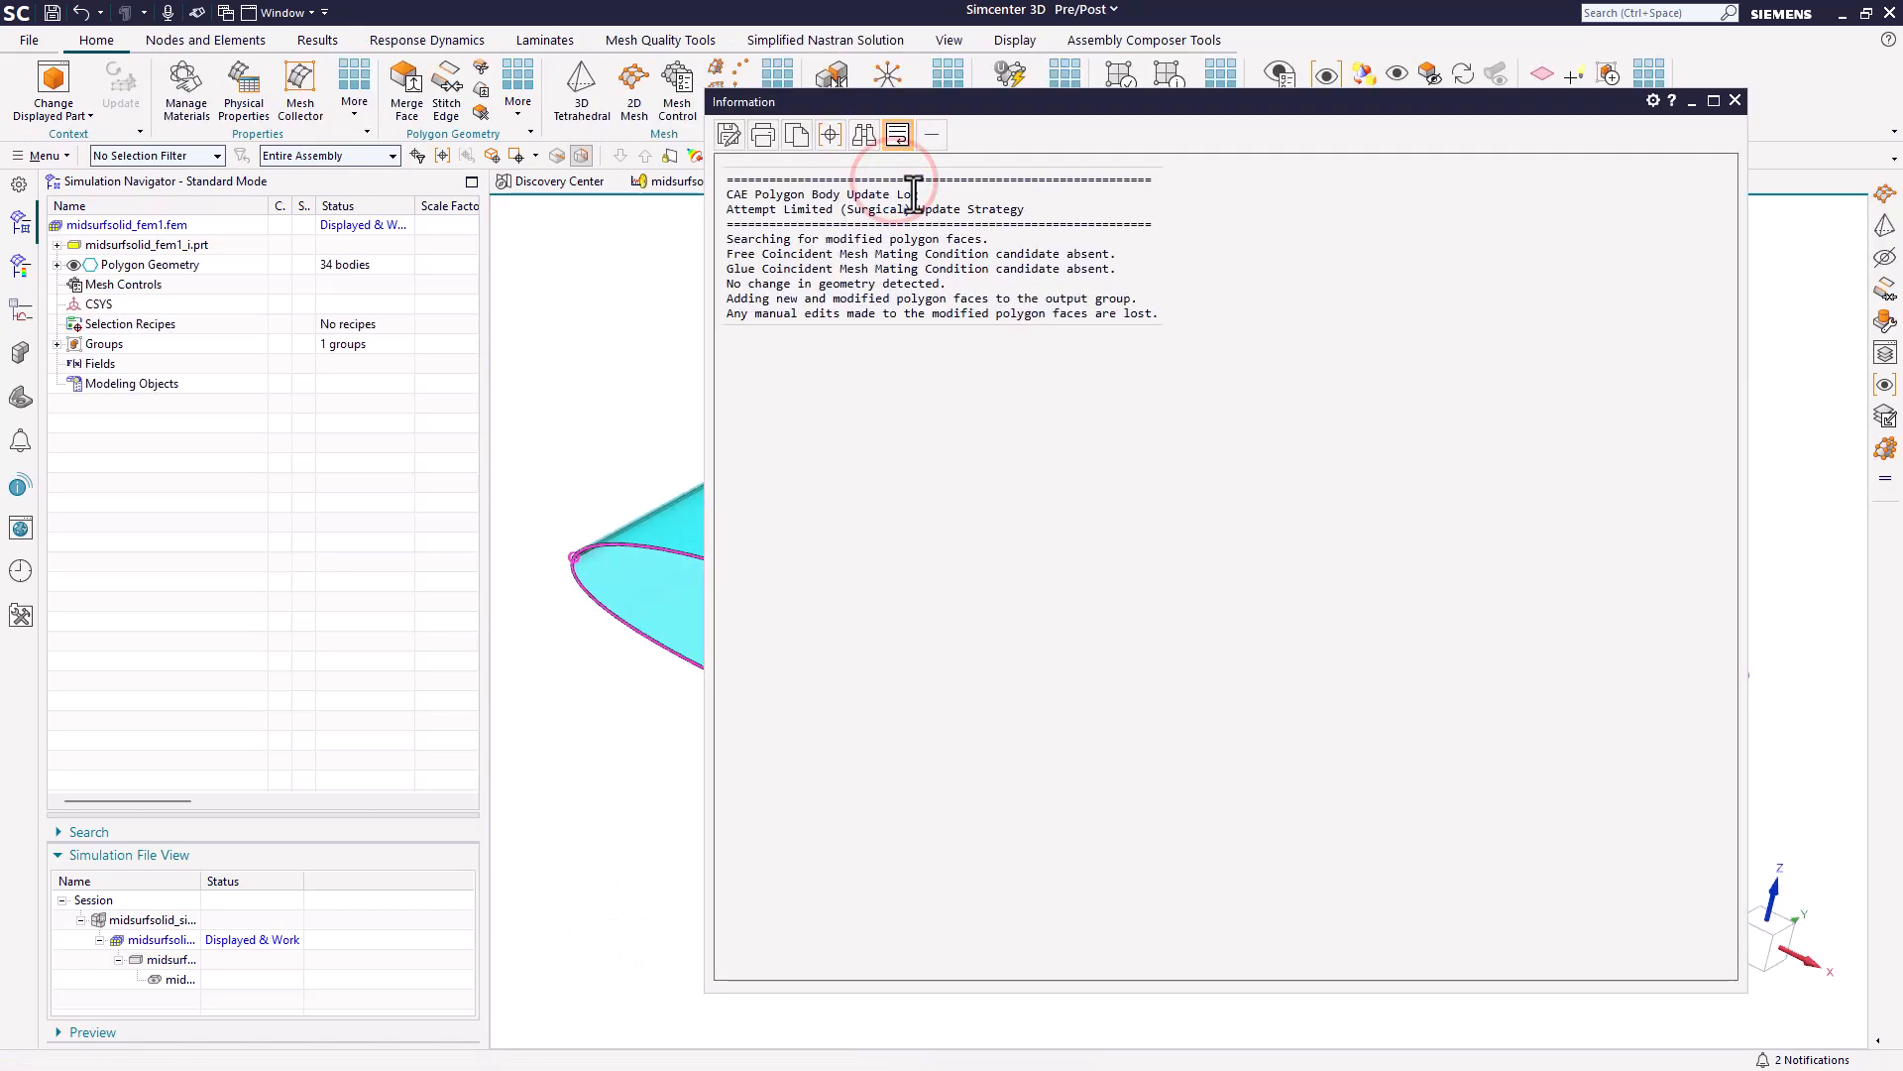
left_click(1734, 100)
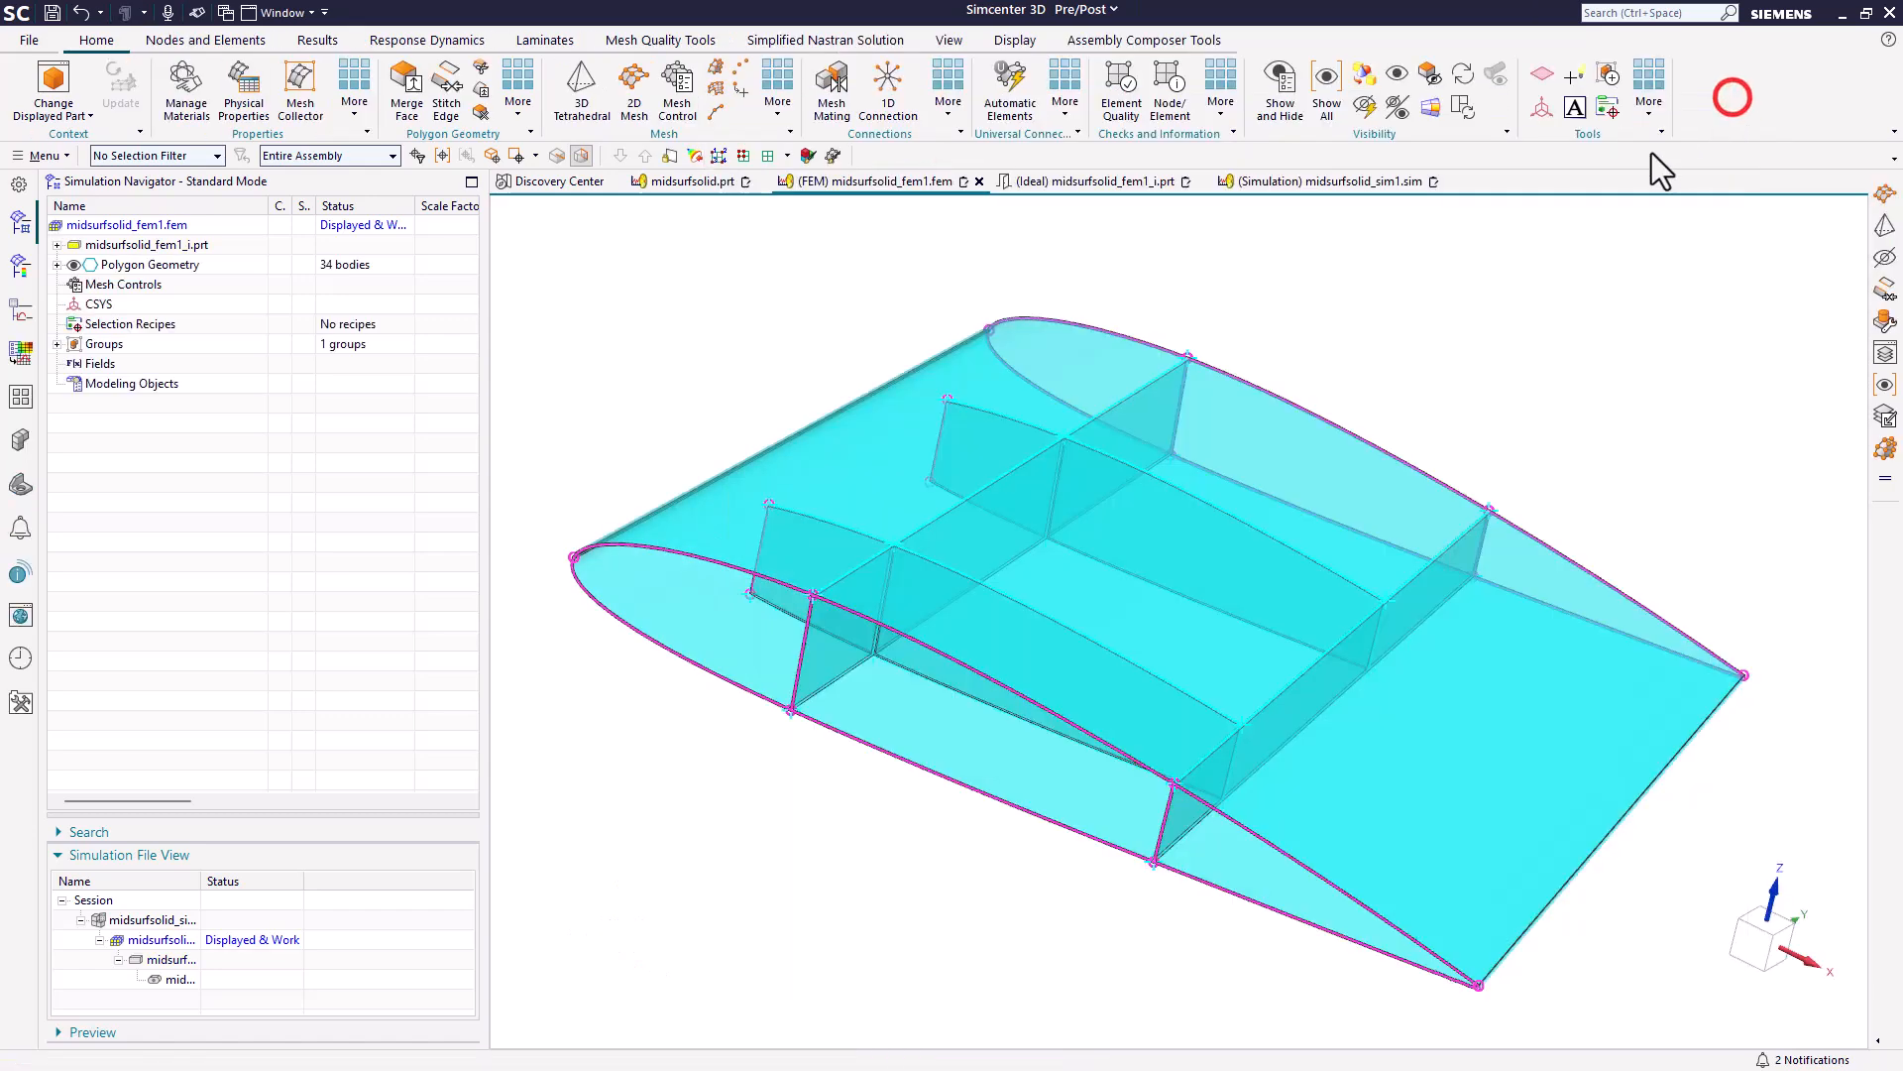
left_click(56, 265)
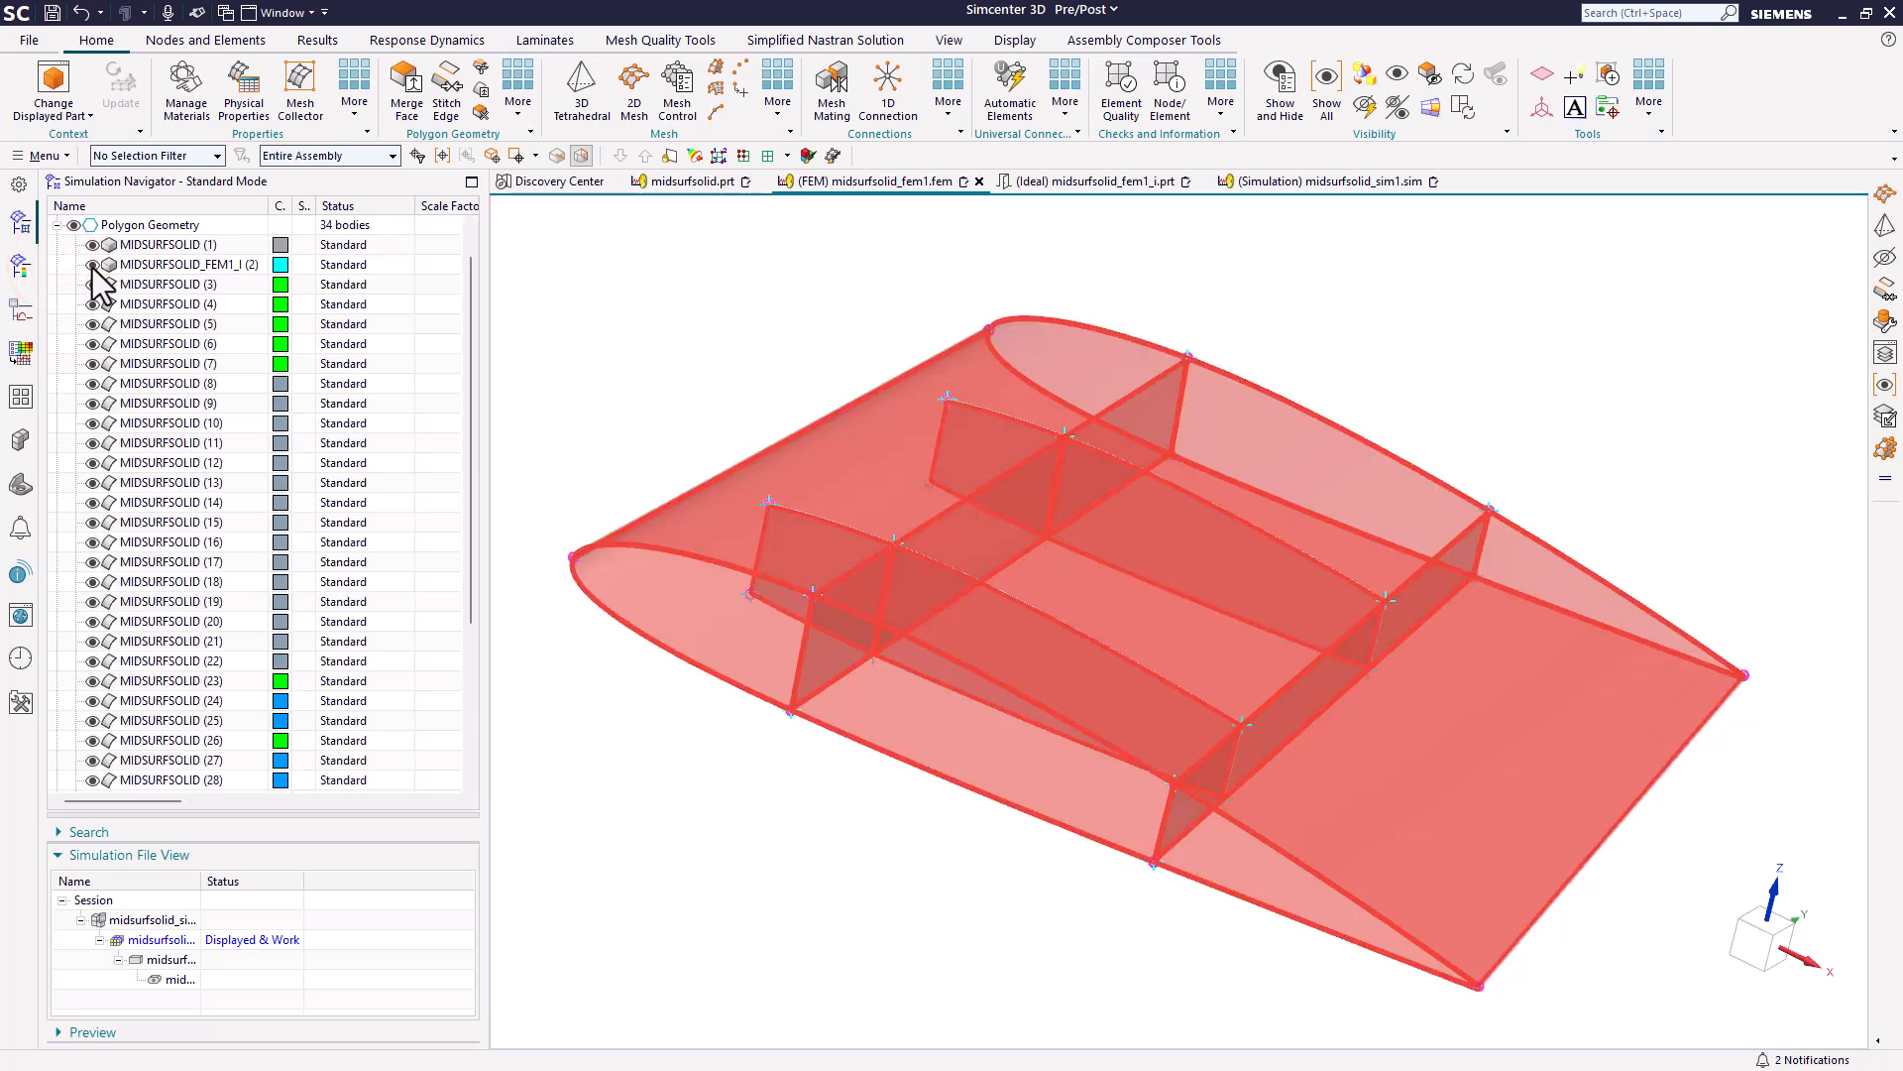
left_click(93, 265)
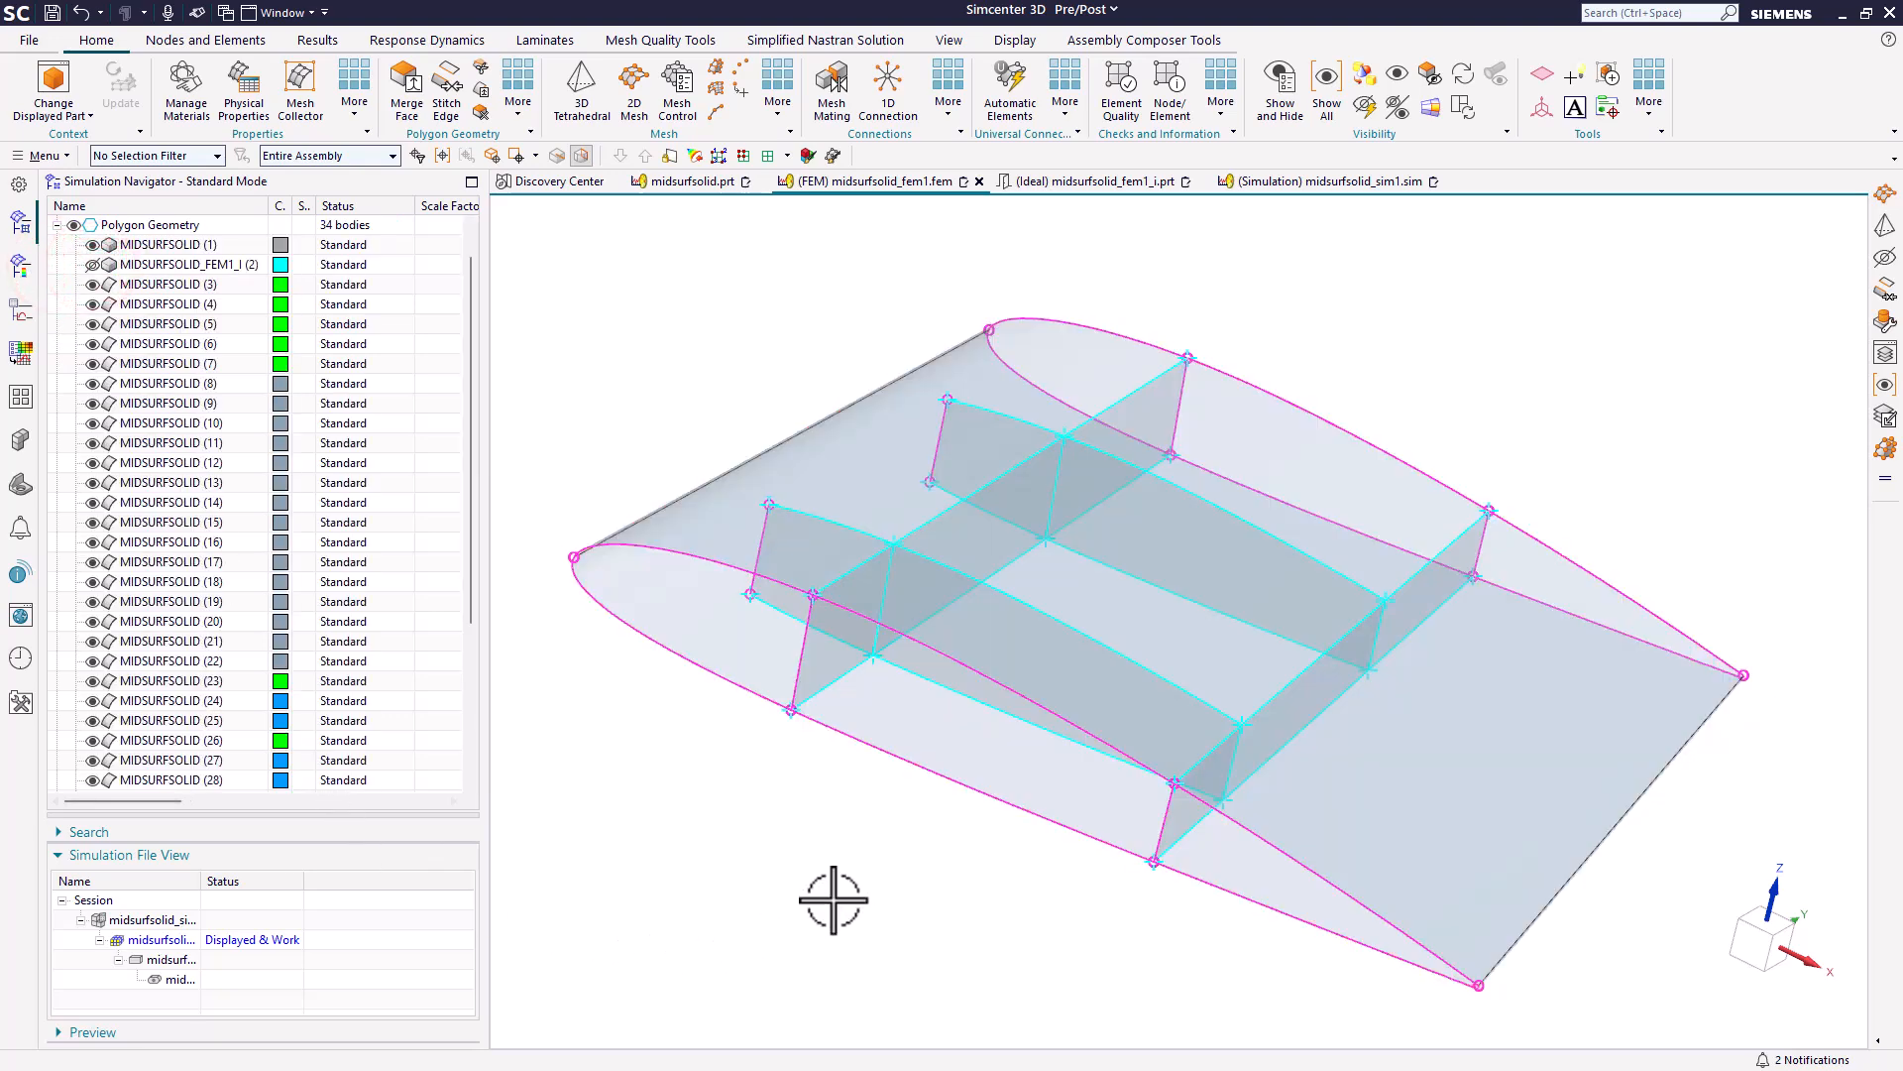
middle_click_drag(845, 890, 790, 769)
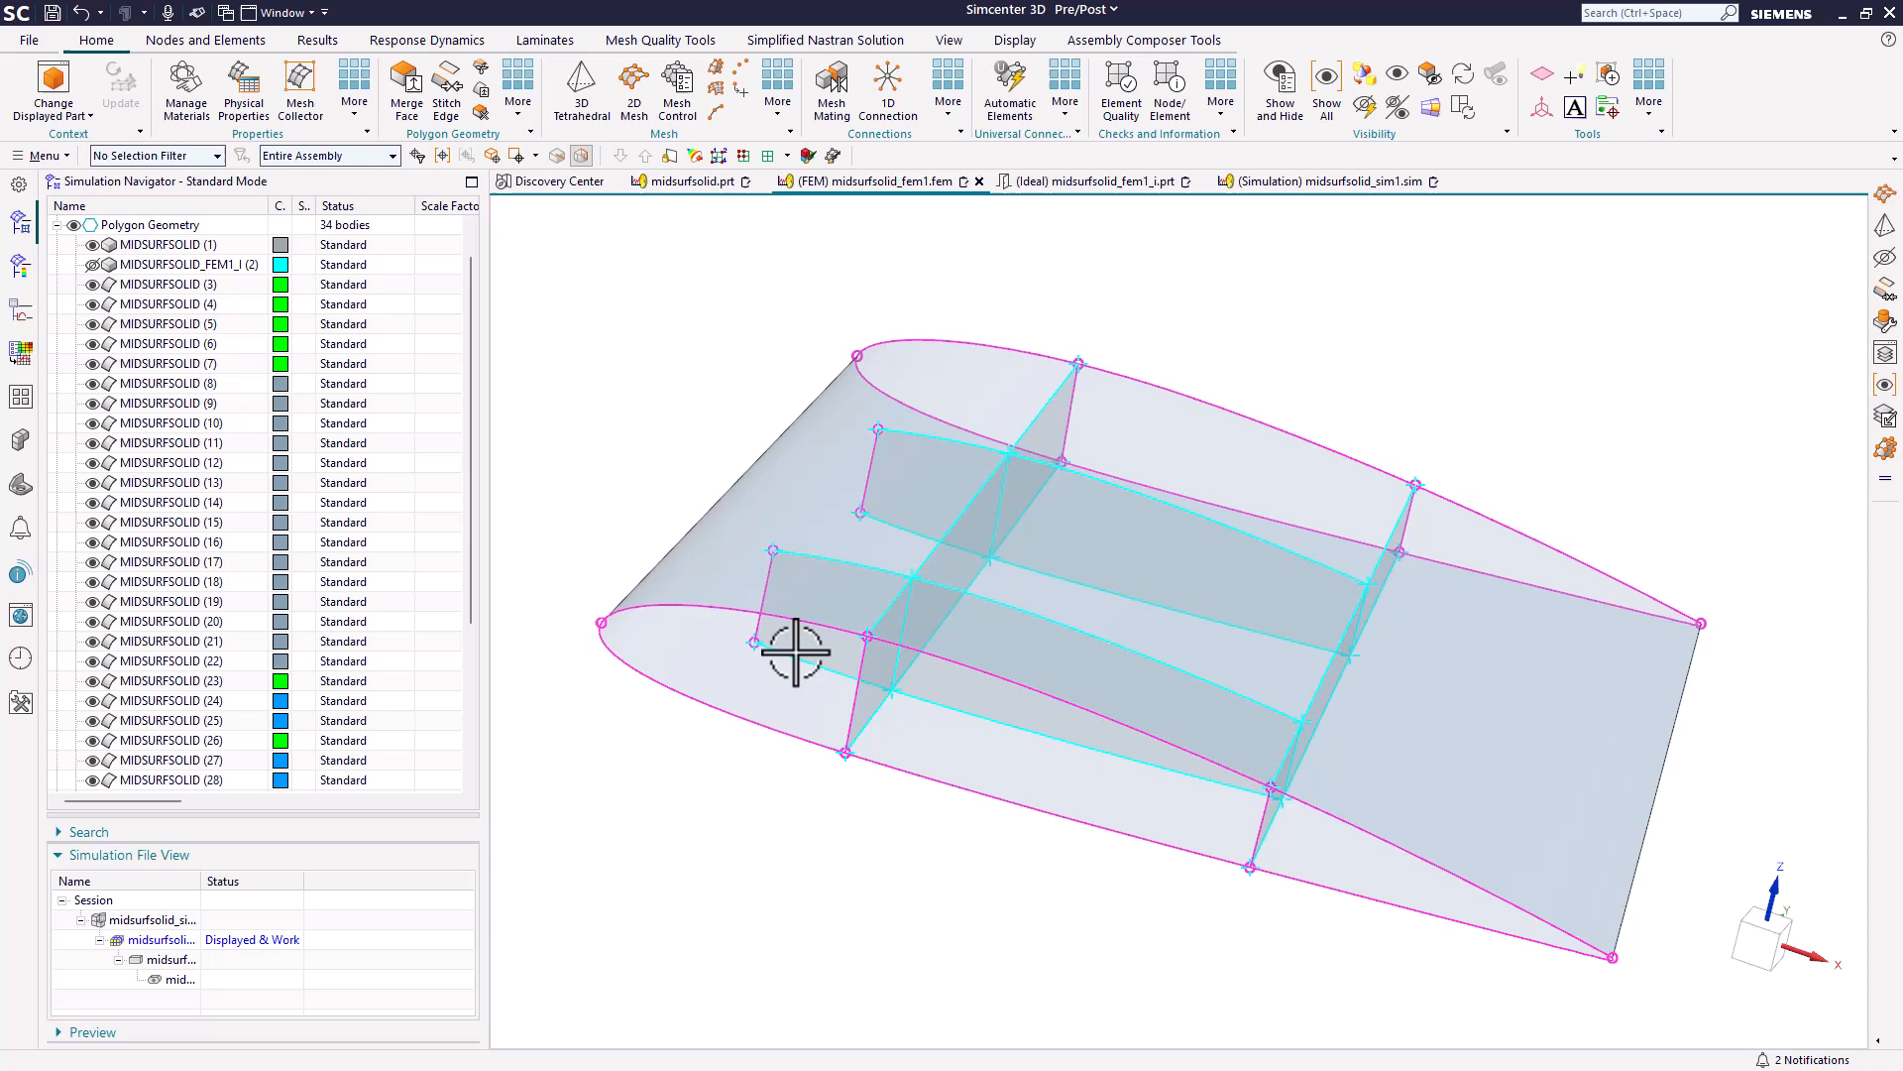
Mesh all the wing midsurfaces with a 2D Mesh of CQUAD4 elements, using the Paver method and a 2 in element size.
left_click(637, 95)
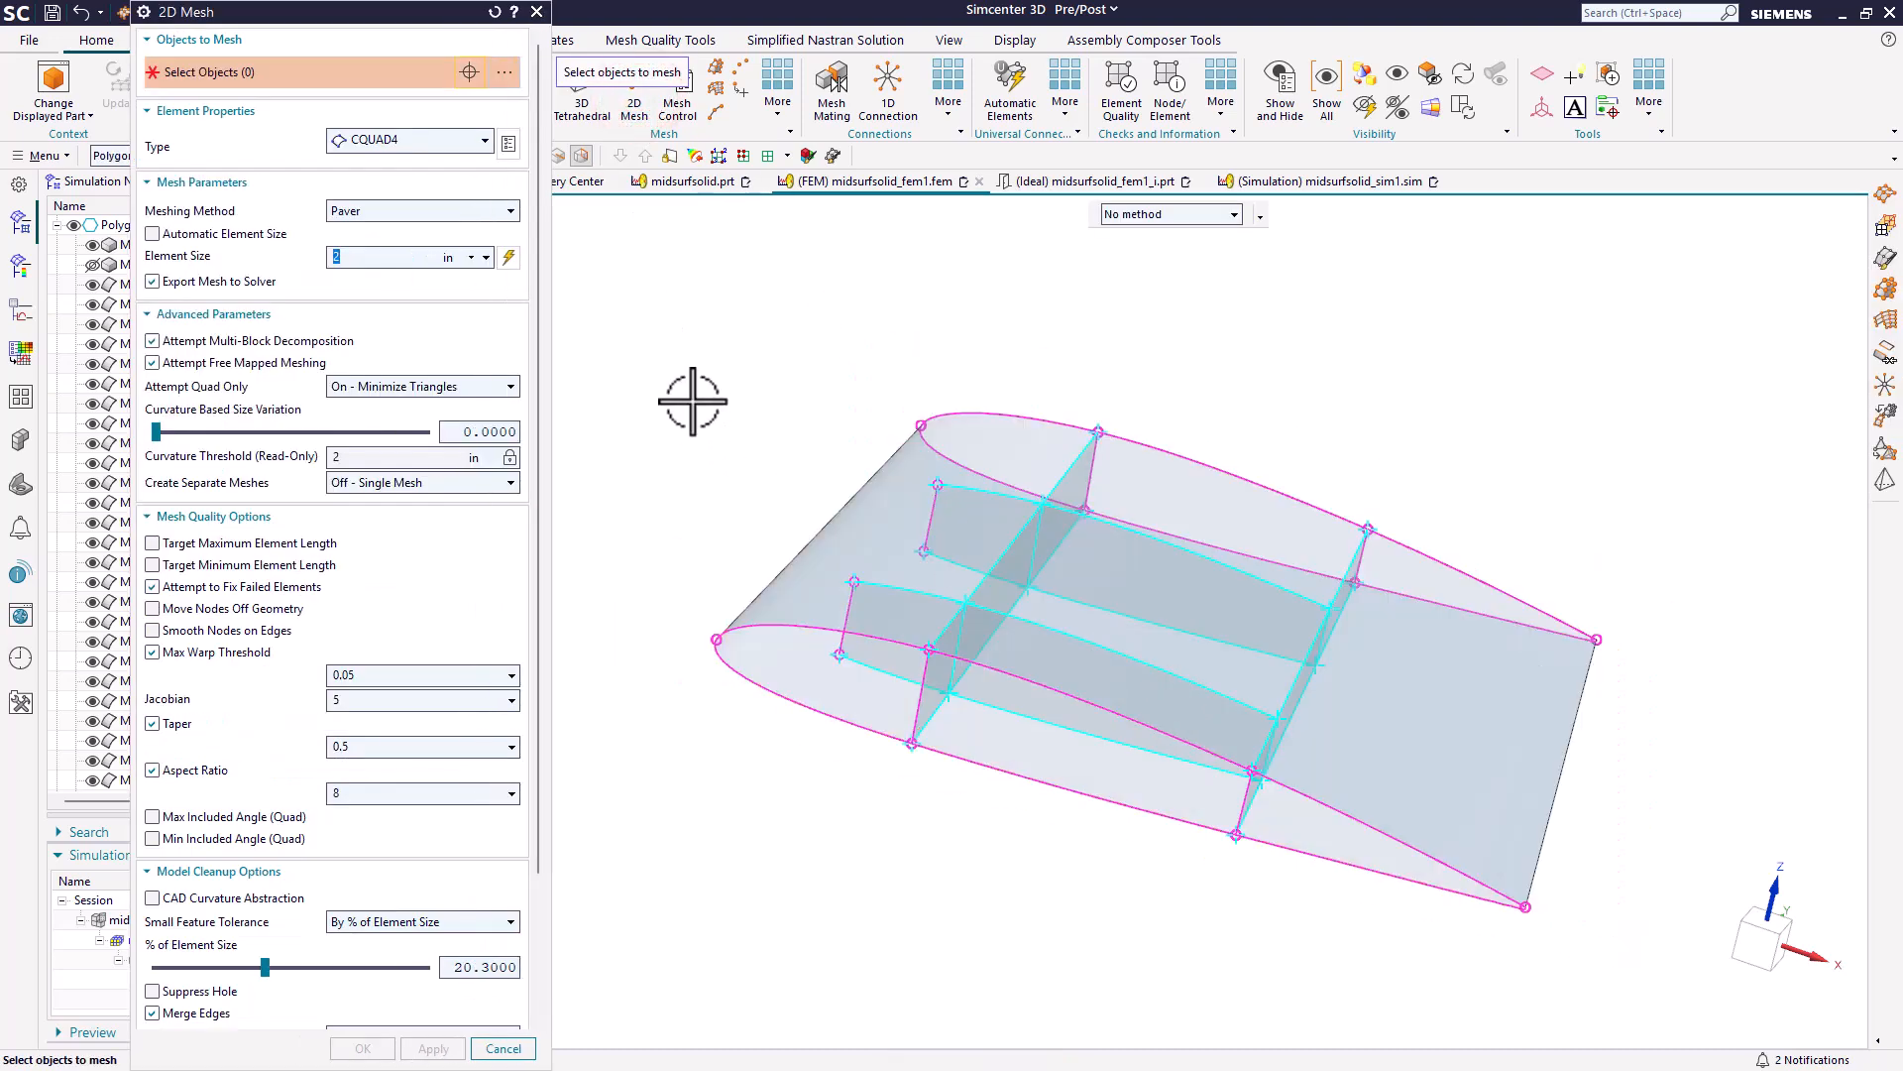
left_click_drag(684, 347, 1628, 996)
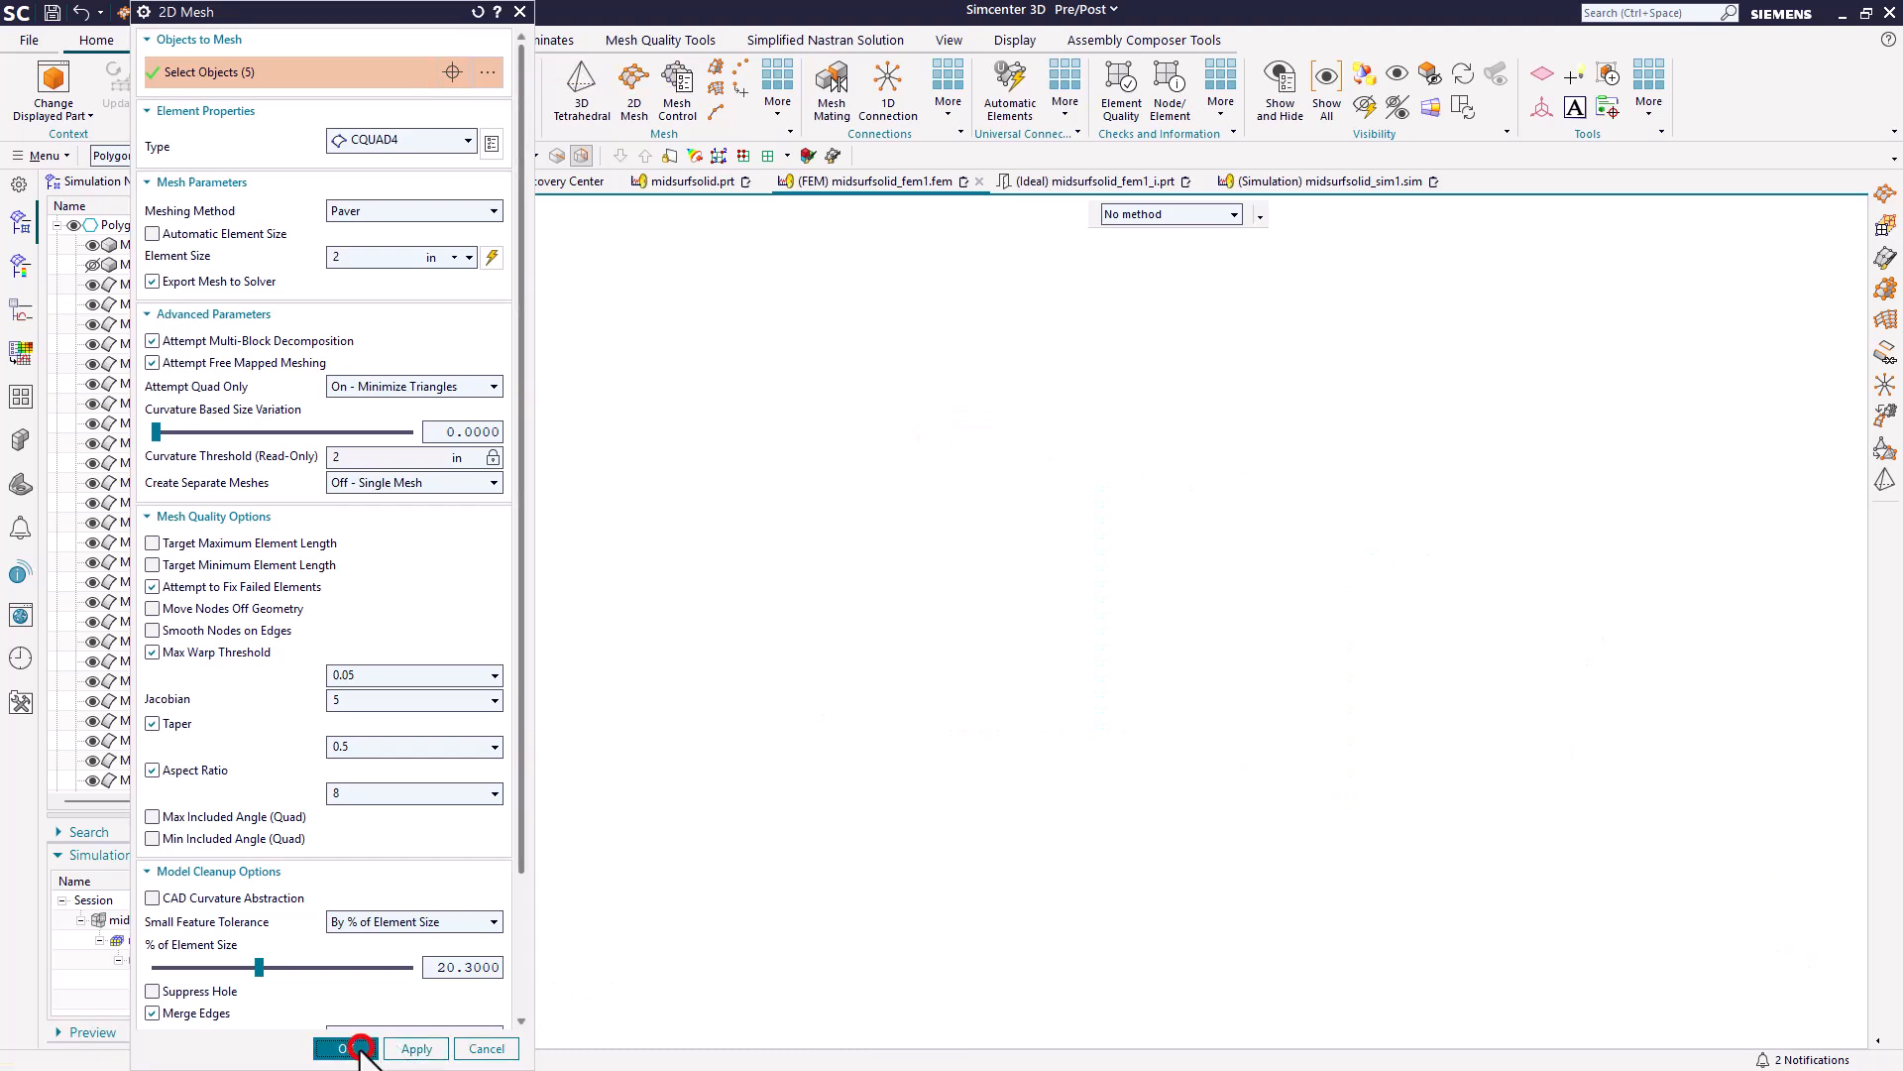
left_click(346, 1048)
mouse_move(961, 681)
middle_mouse_down()
mouse_move(918, 628)
mouse_move(1000, 676)
mouse_move(951, 662)
middle_mouse_up()
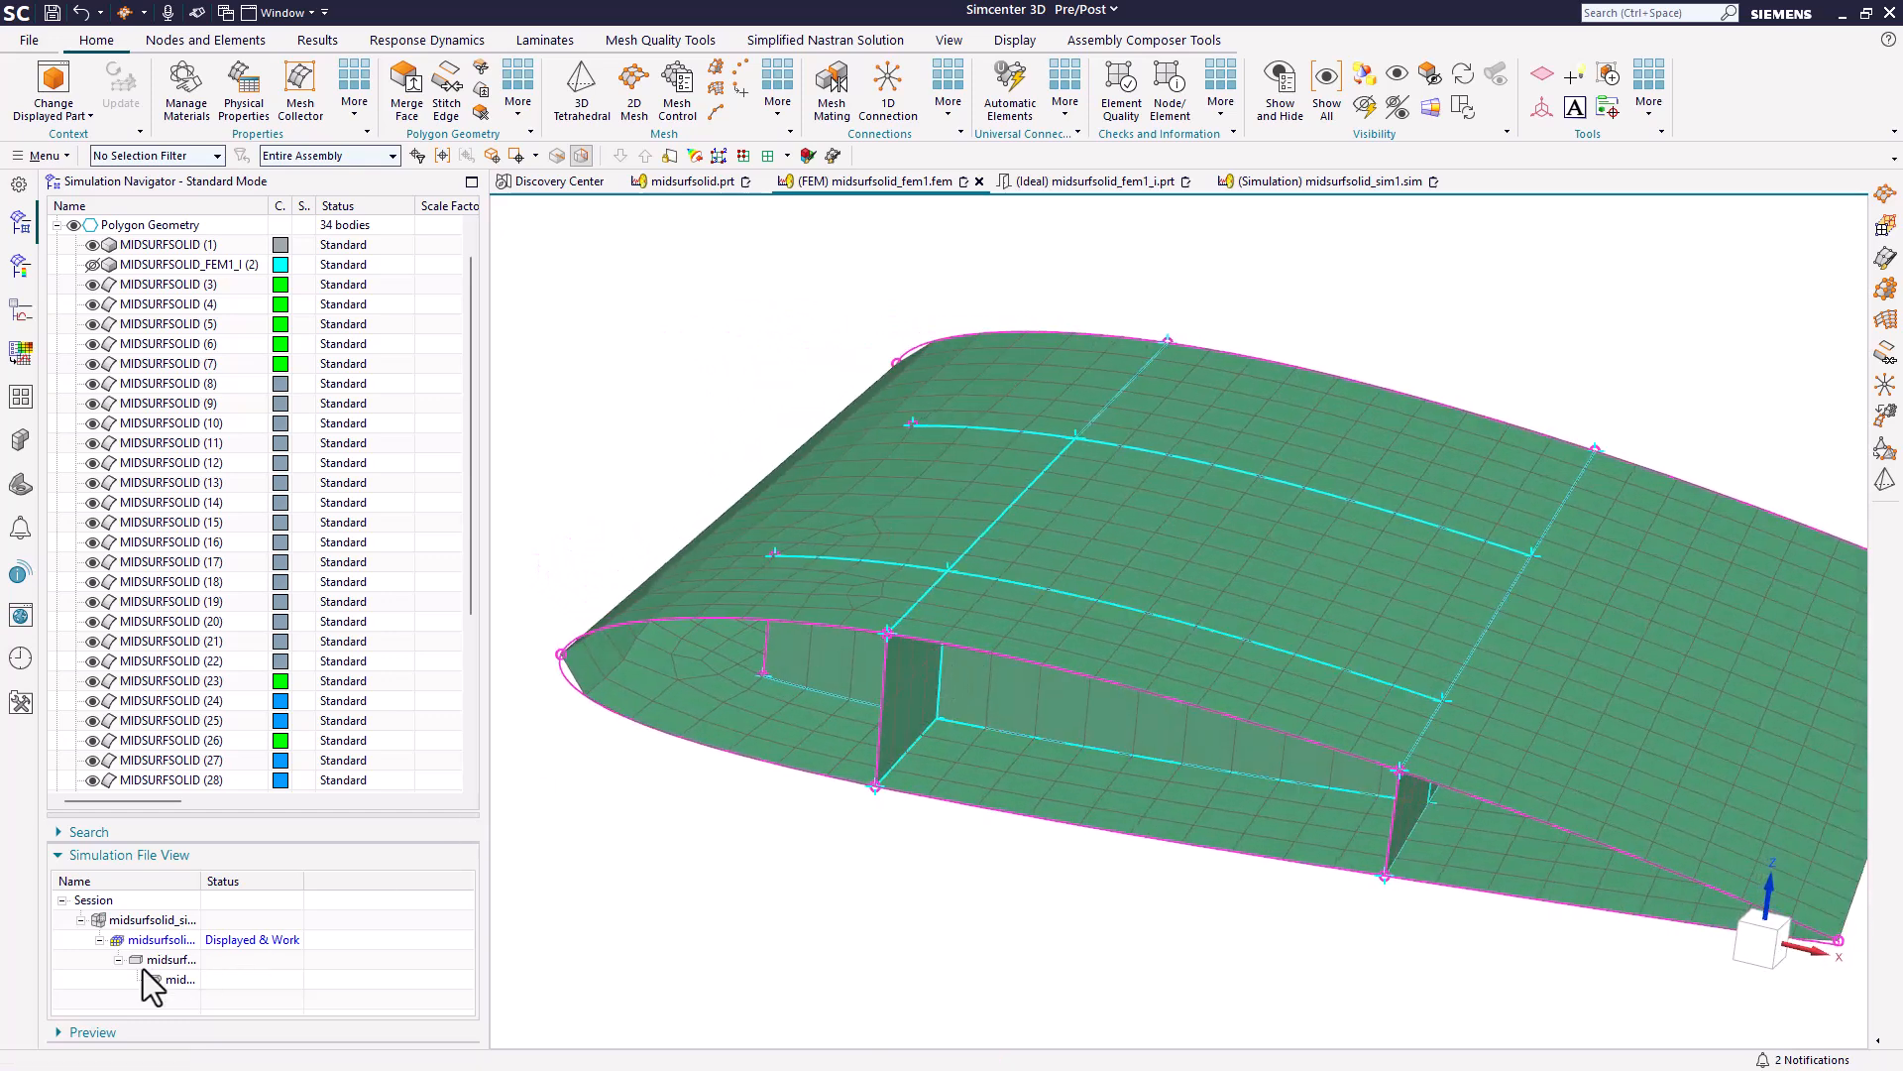
Display the master part midsurfsolid.prt and set its rib expression to 2 in.
left_click(694, 182)
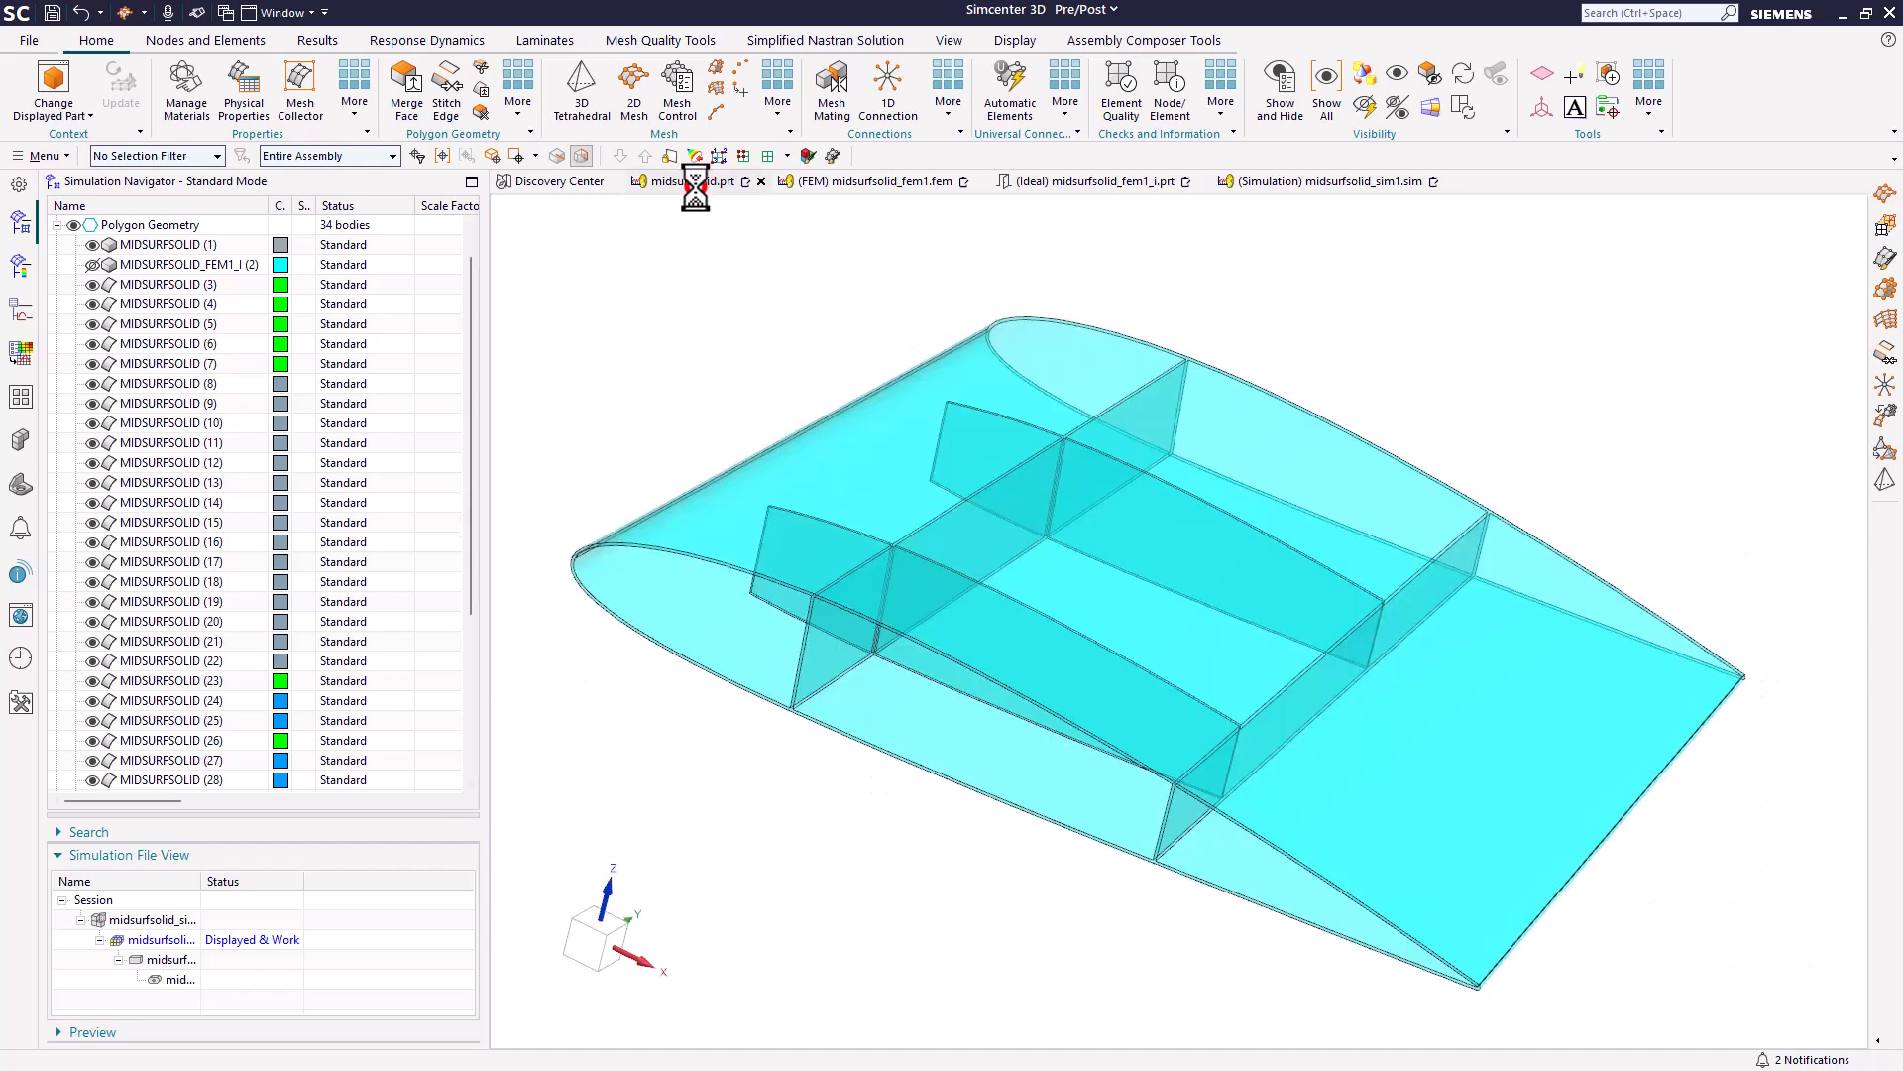
left_click(49, 155)
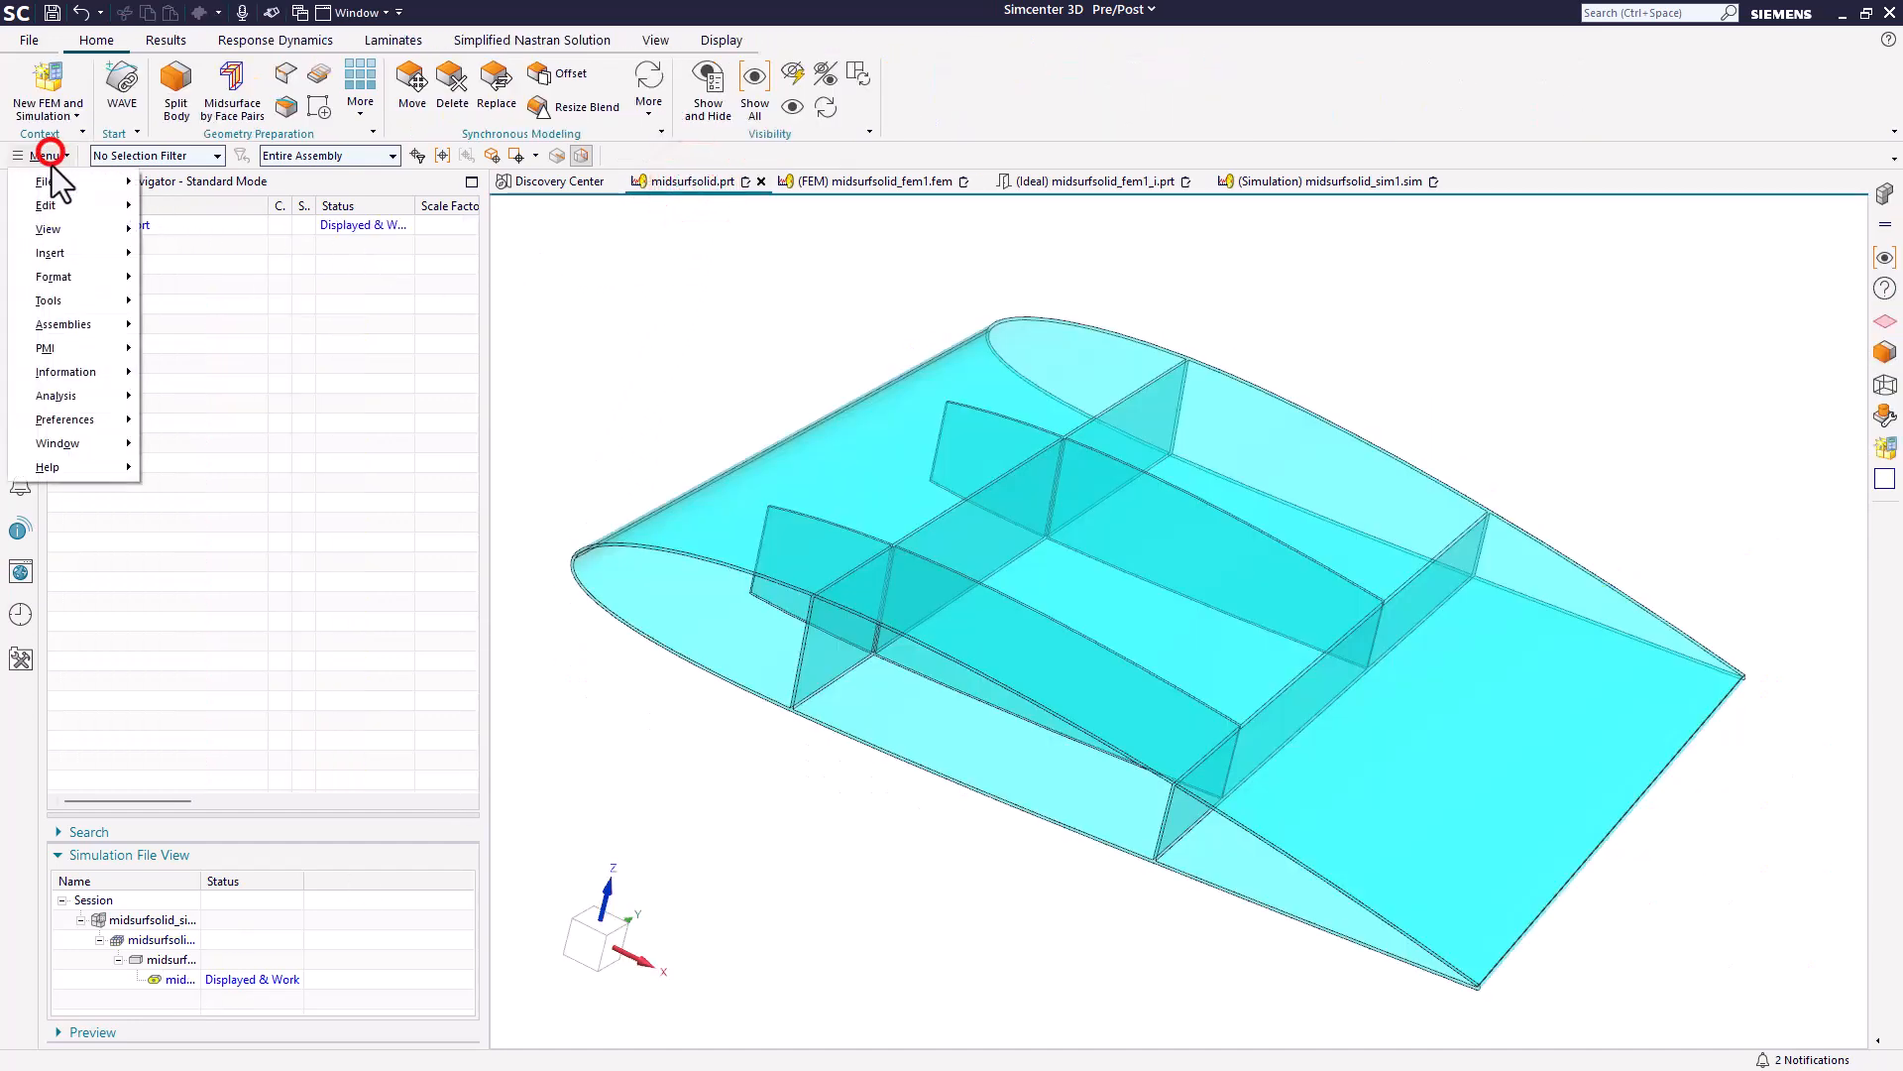
left_click(90, 299)
left_click(192, 363)
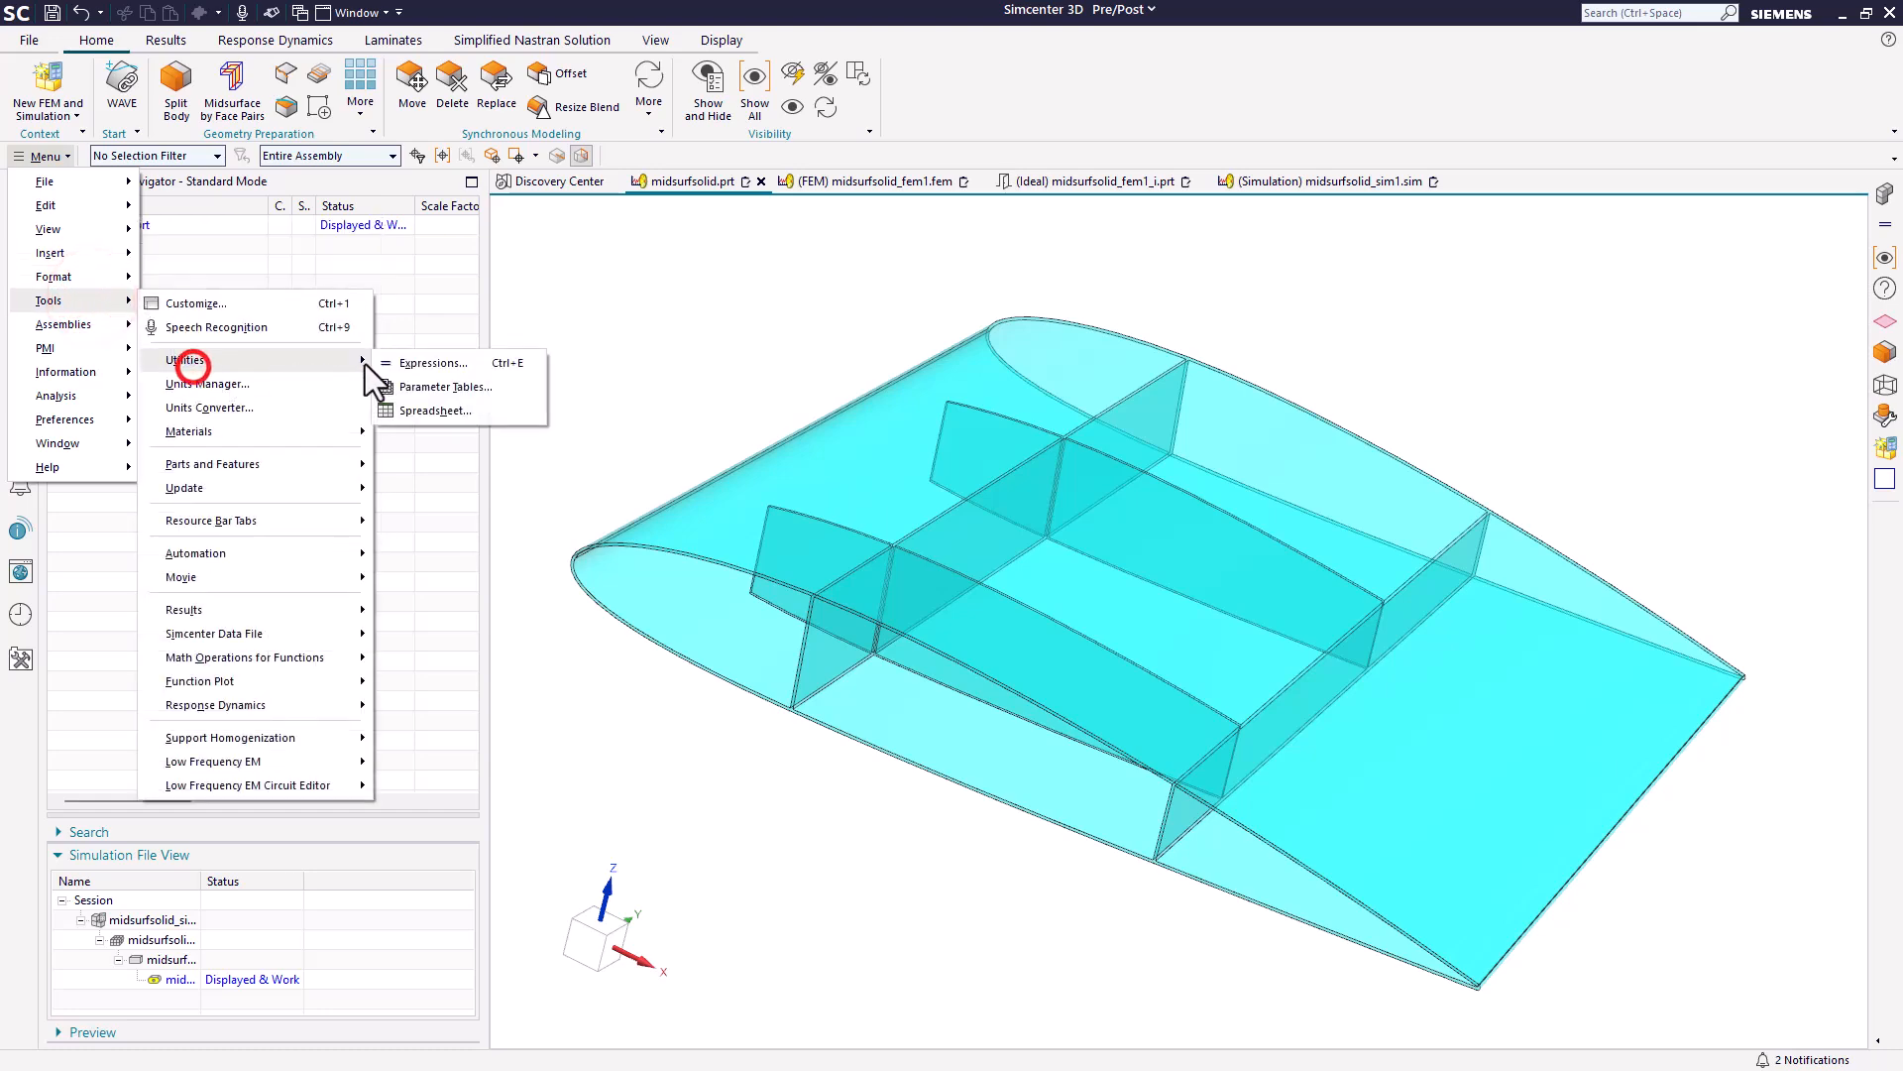
left_click(436, 363)
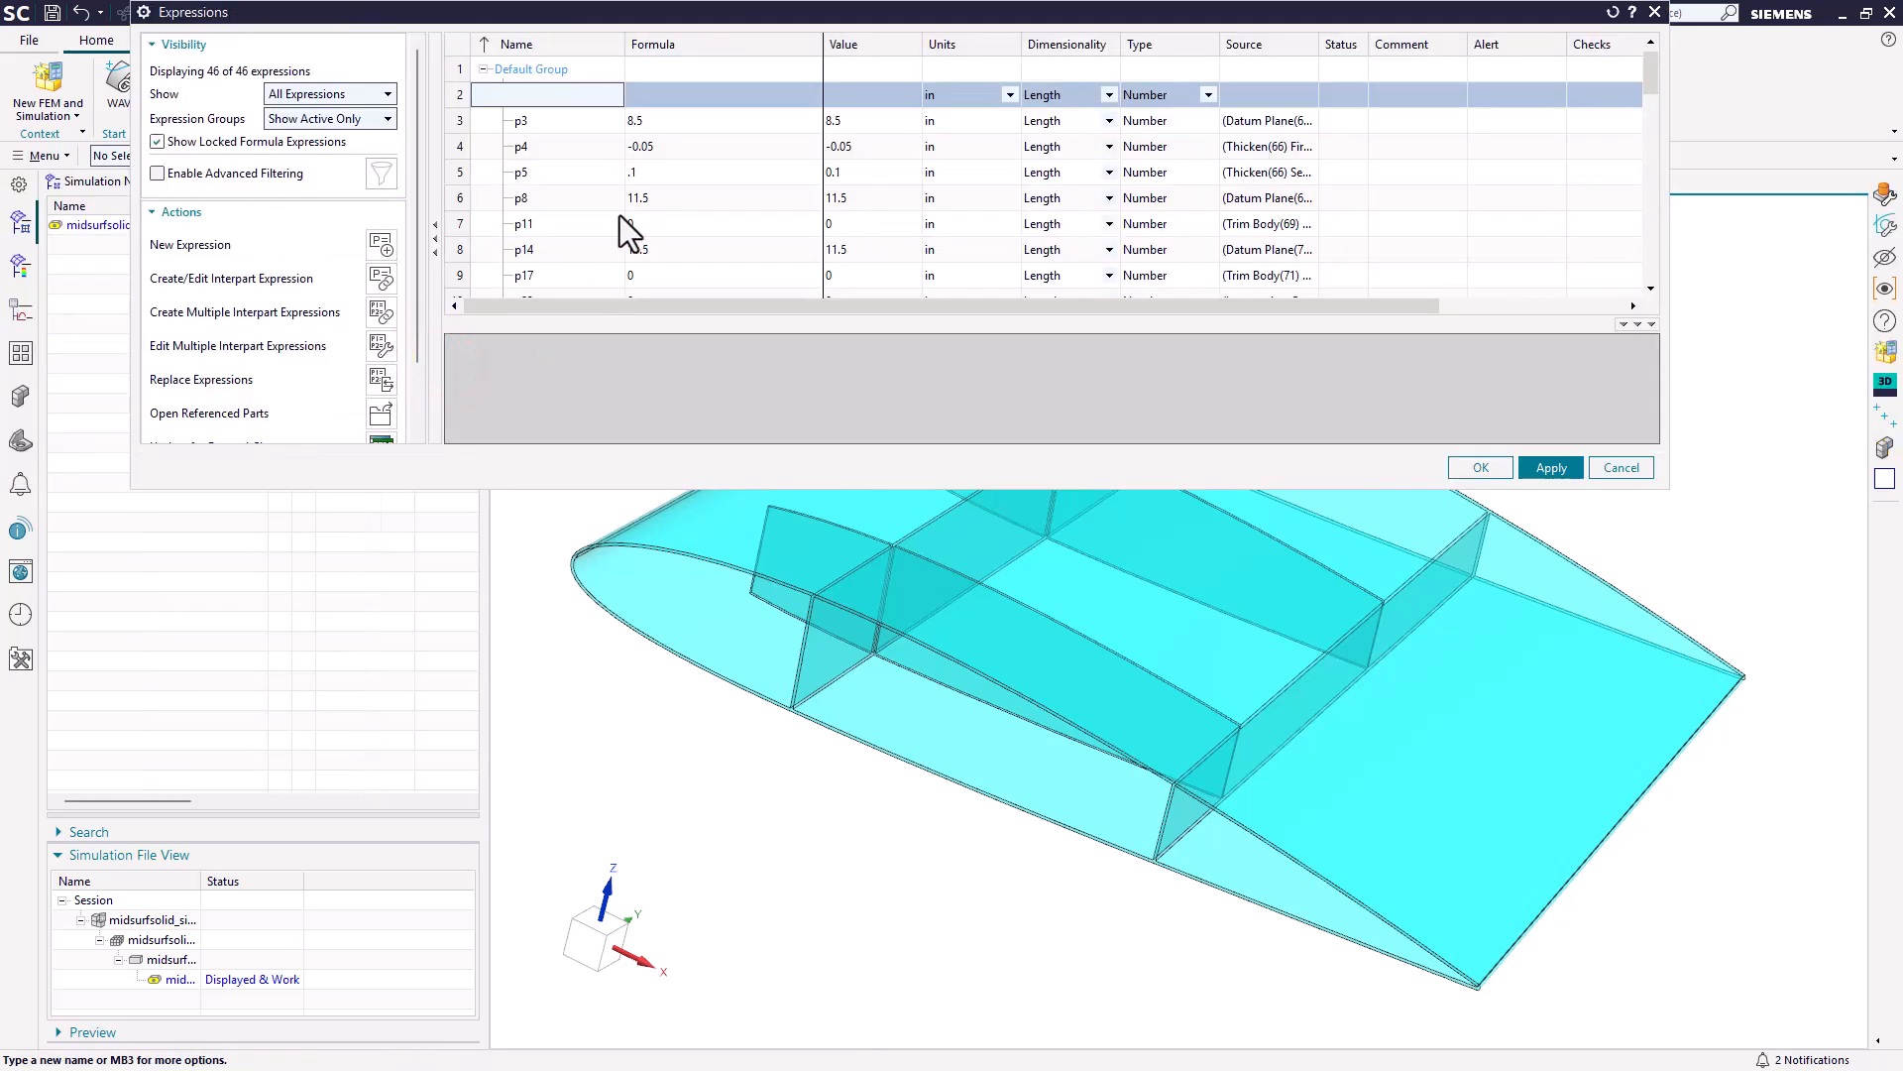
scroll(621, 216, "down", 1)
left_click(680, 250)
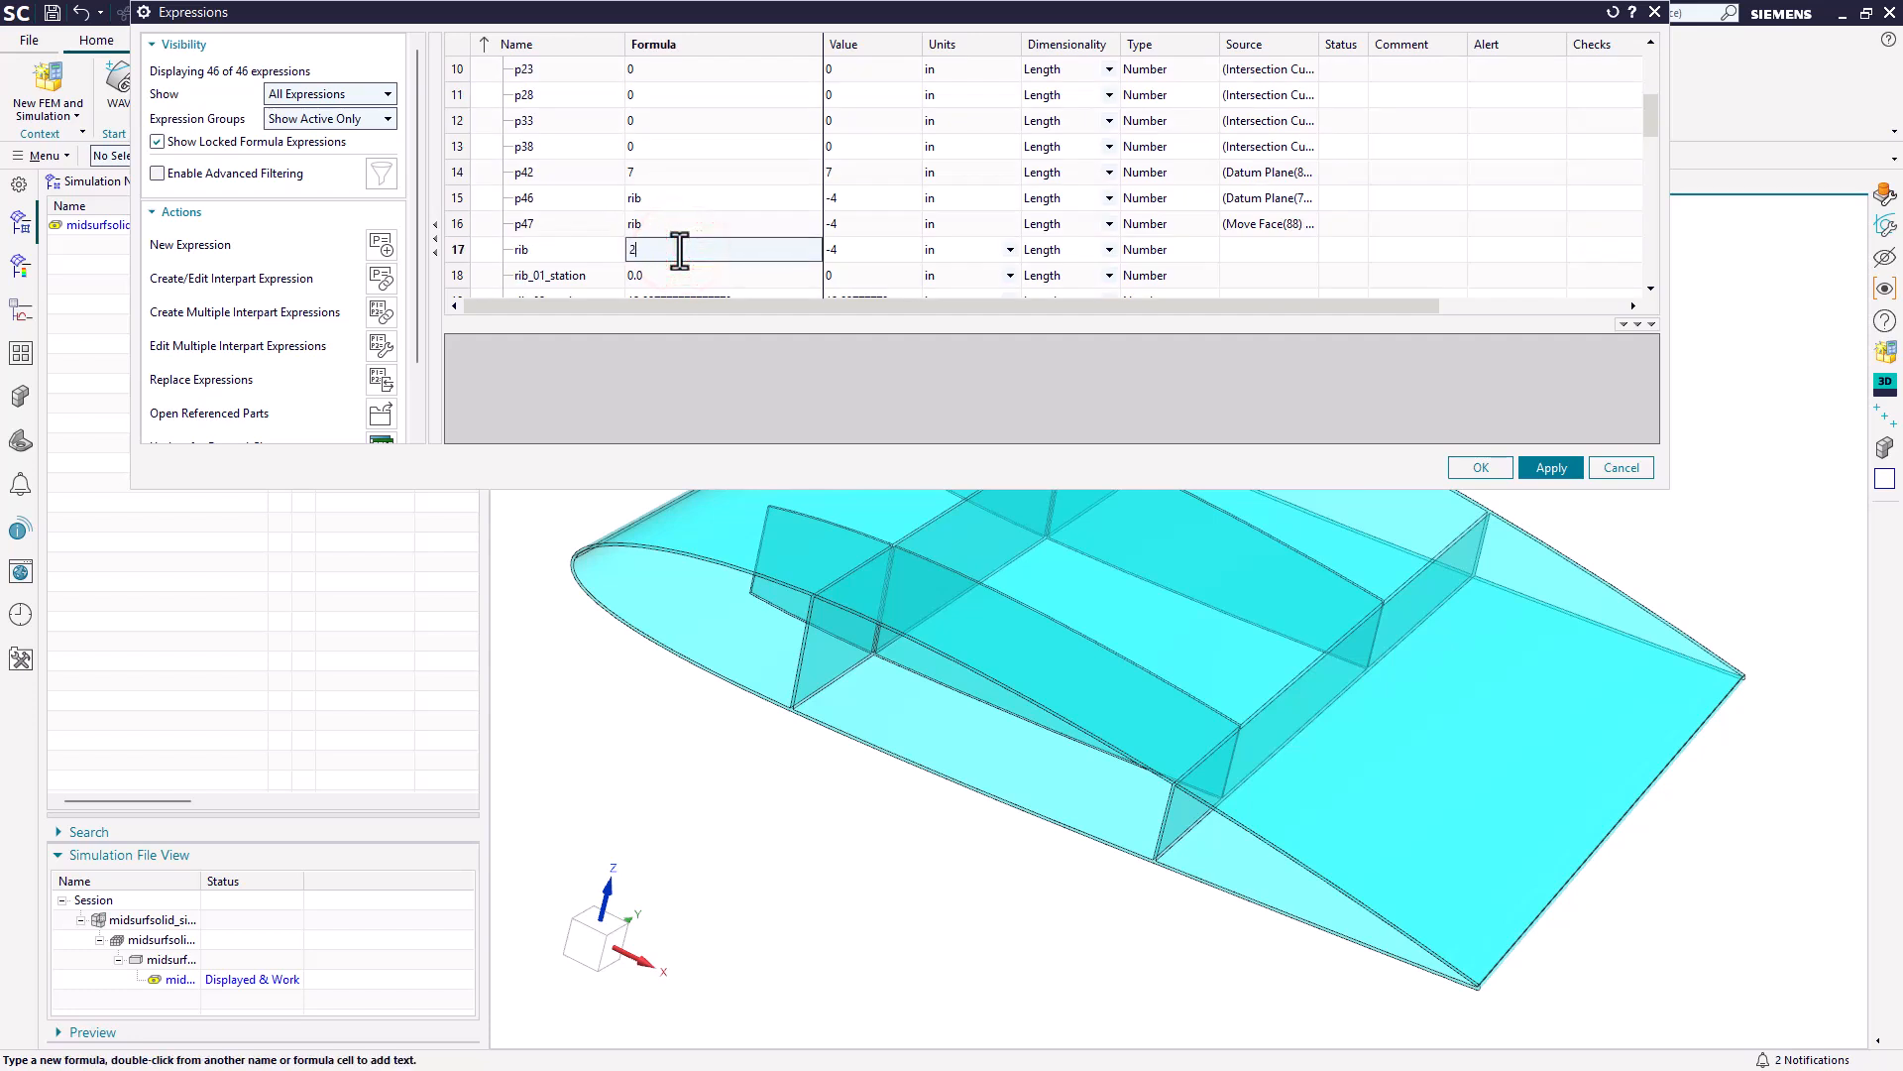
key("Return")
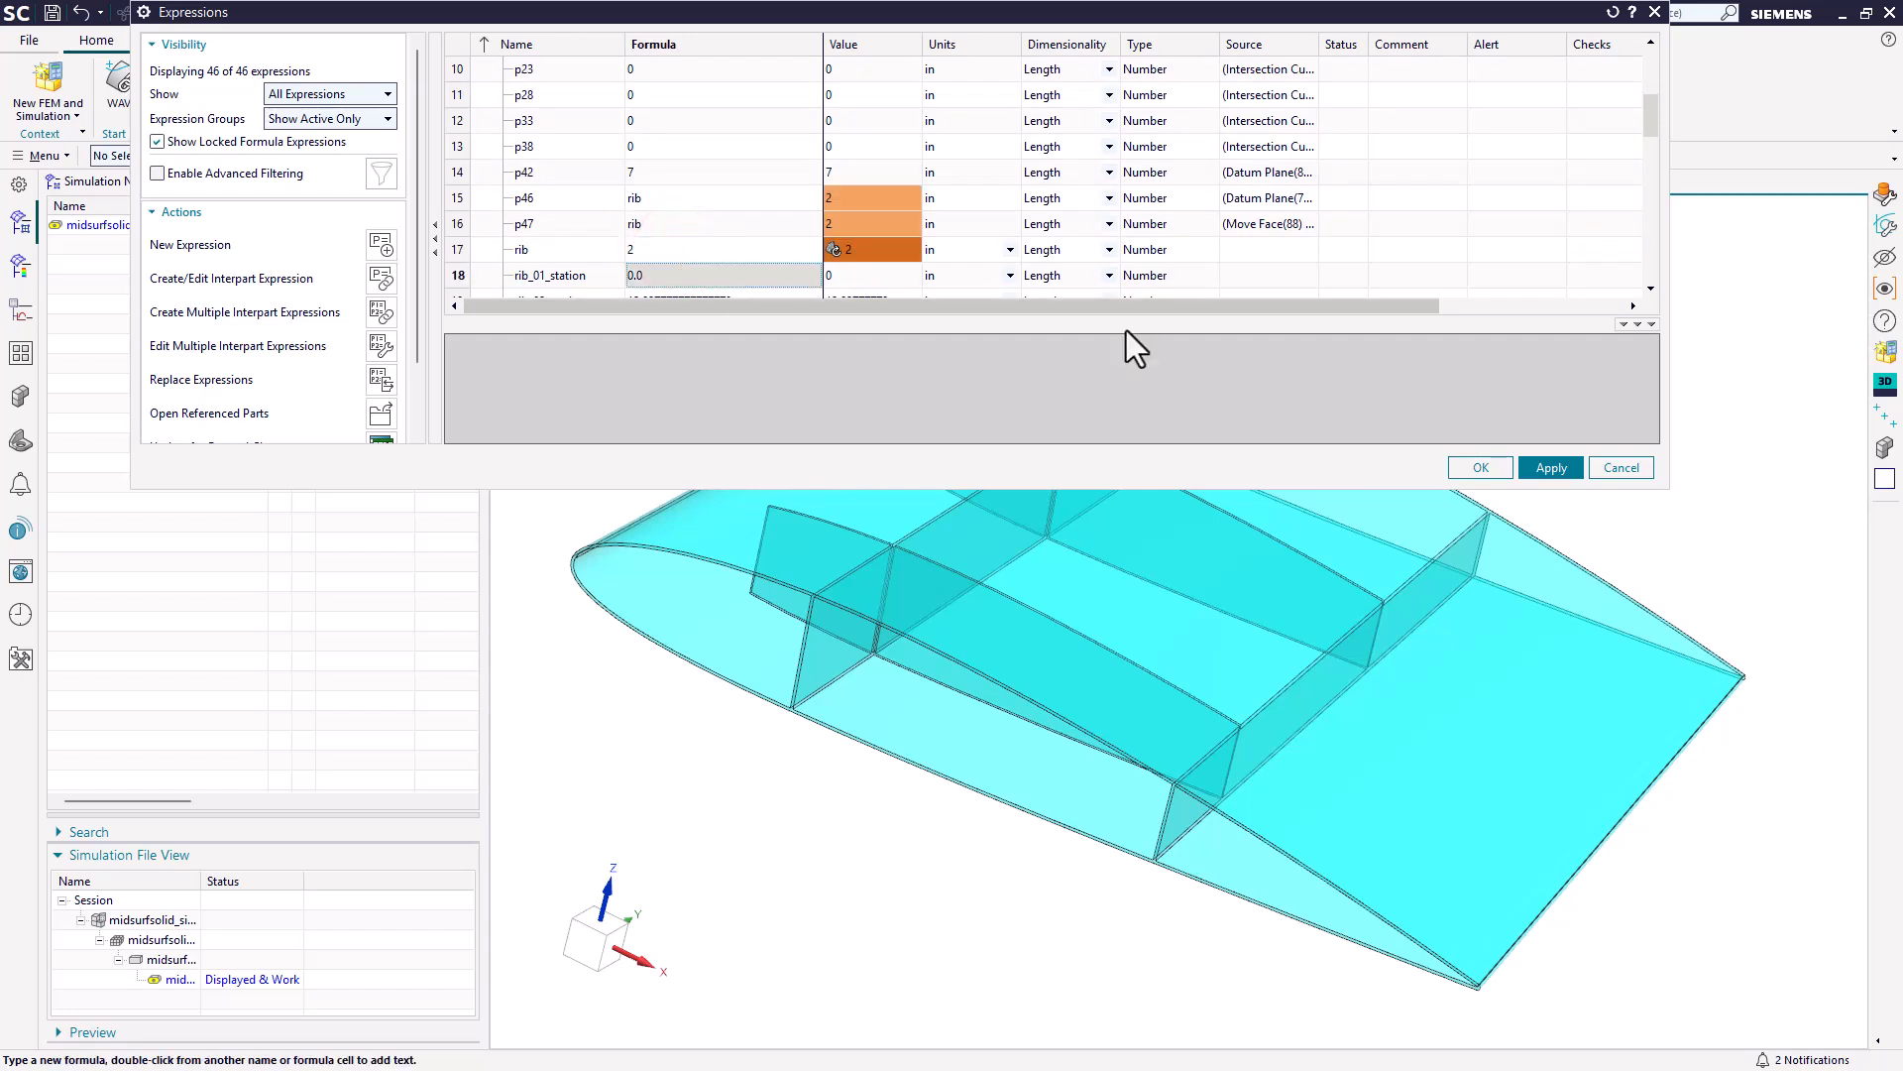
left_click(1475, 467)
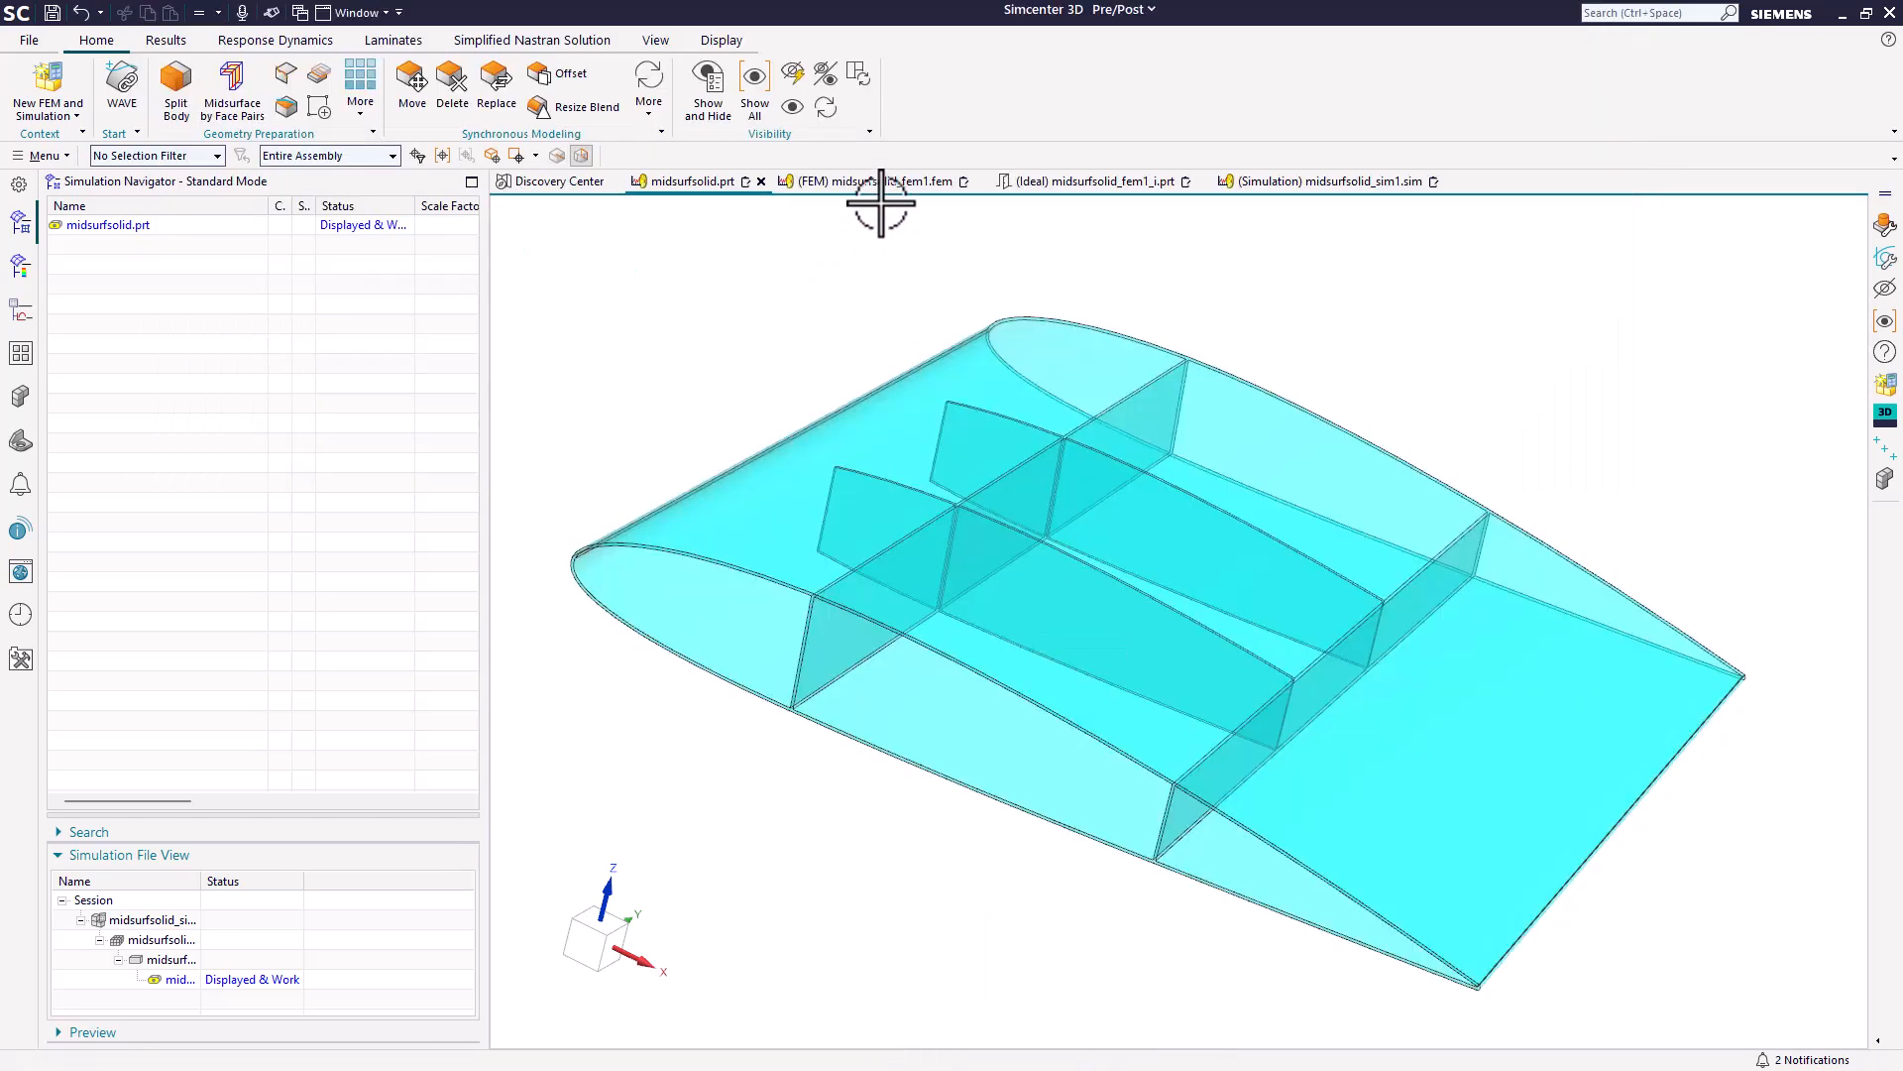
Display the idealized part midsurfsolid_fem1_i.prt to check its midsurfaces, and return to midsurfsolid_fem1.fem, dismissing the information report.
left_click(1115, 183)
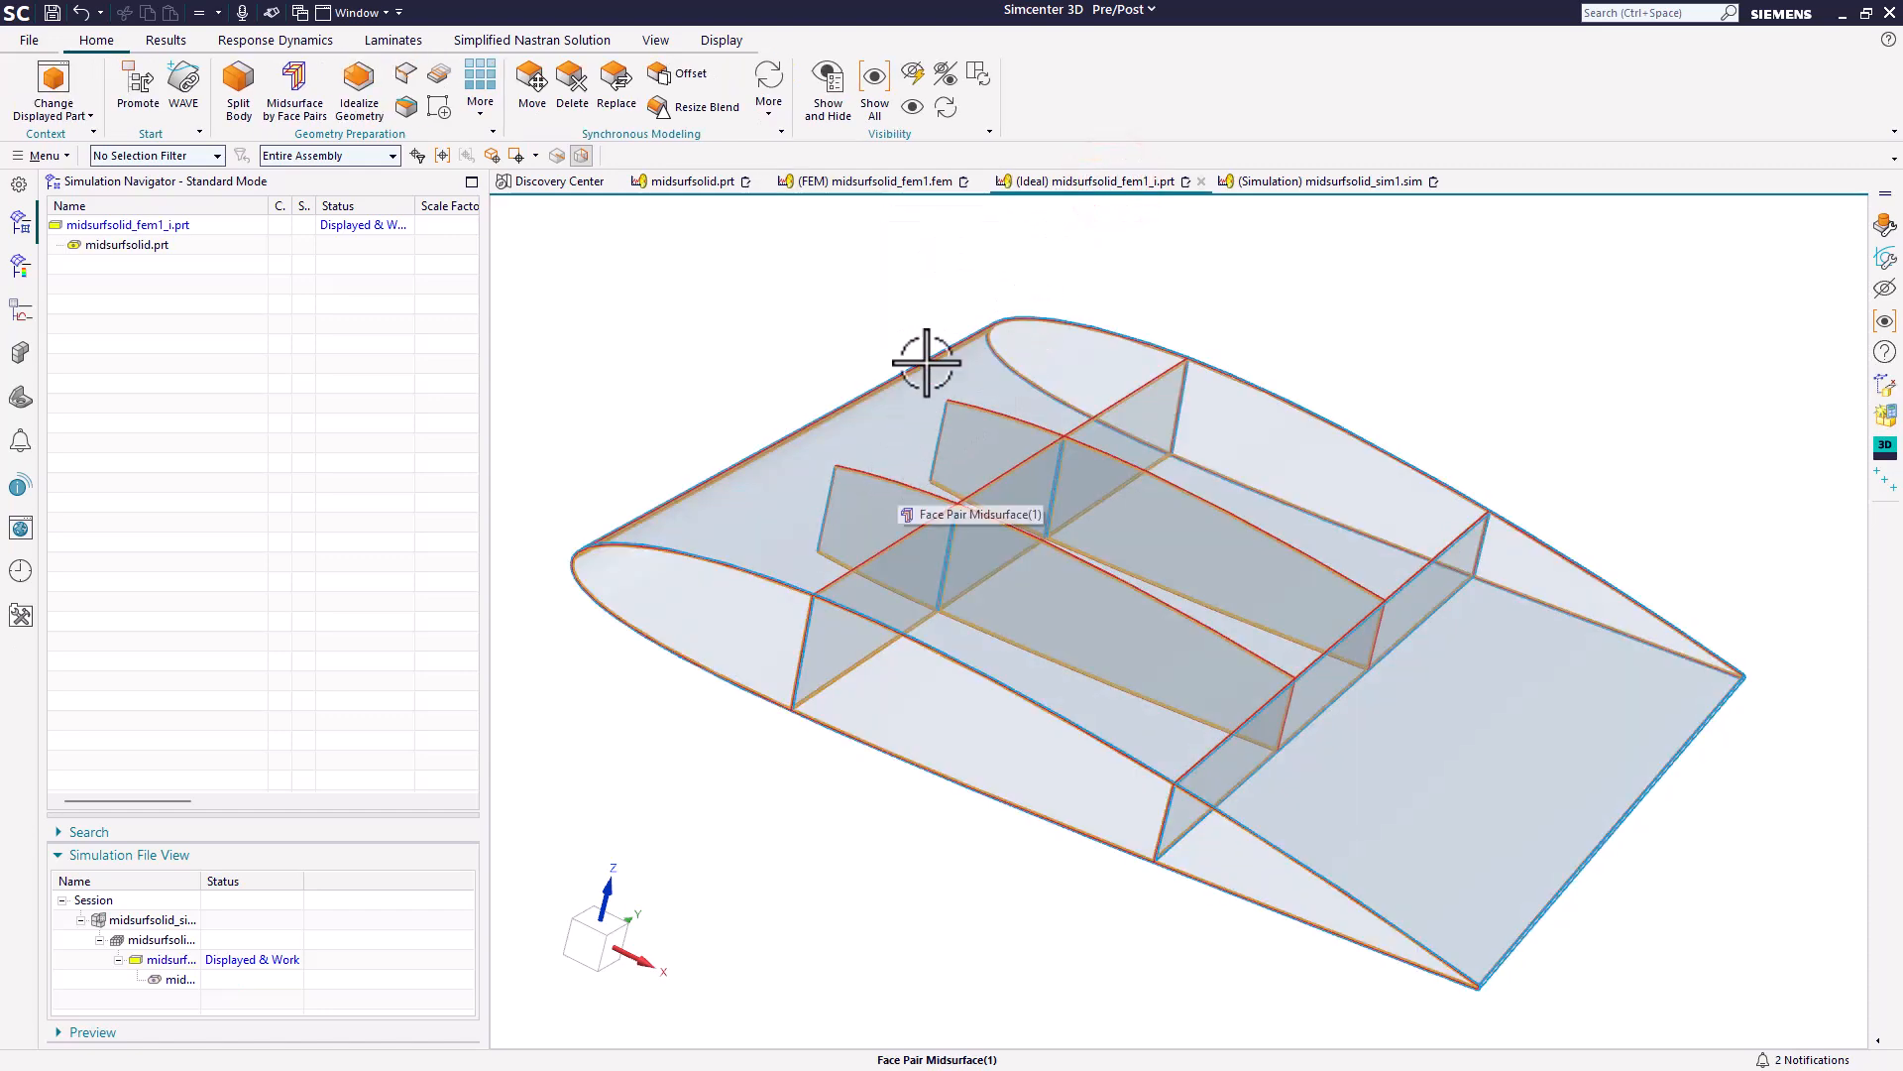
left_click(907, 183)
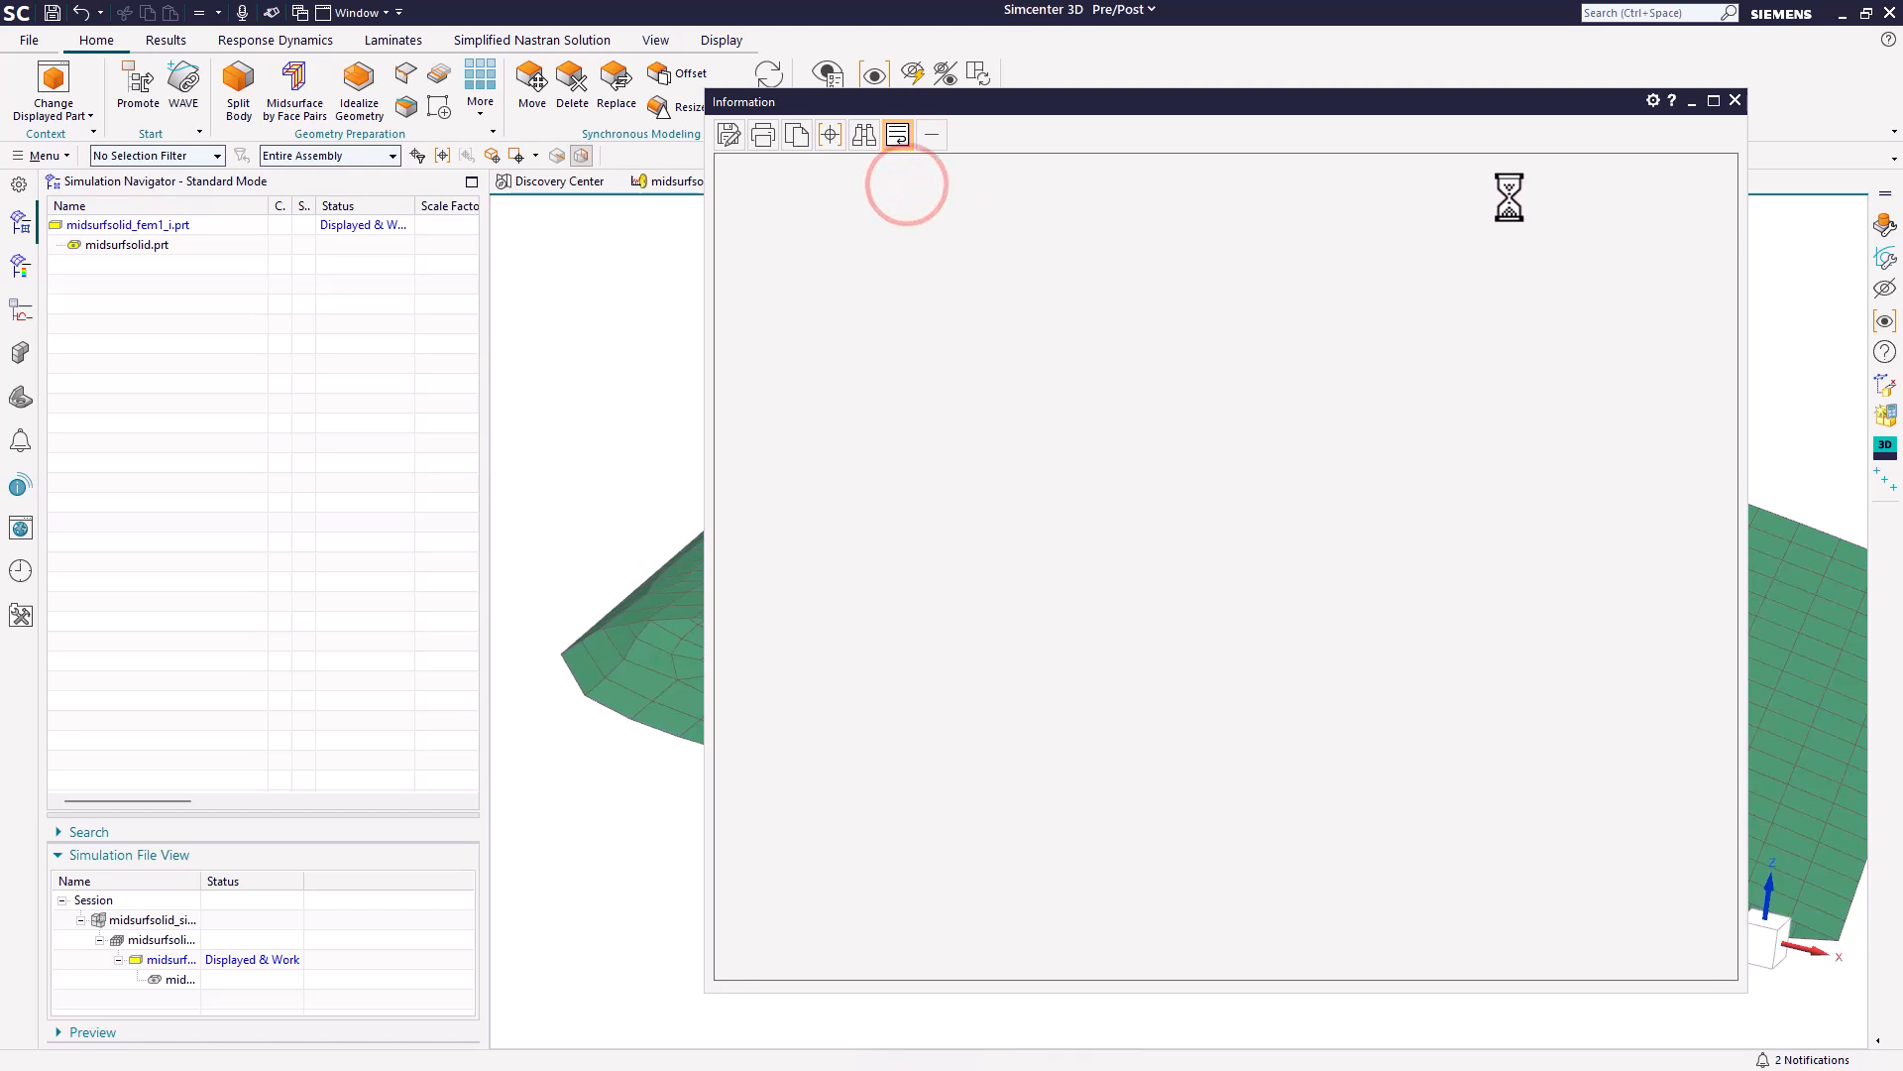
left_click(1737, 99)
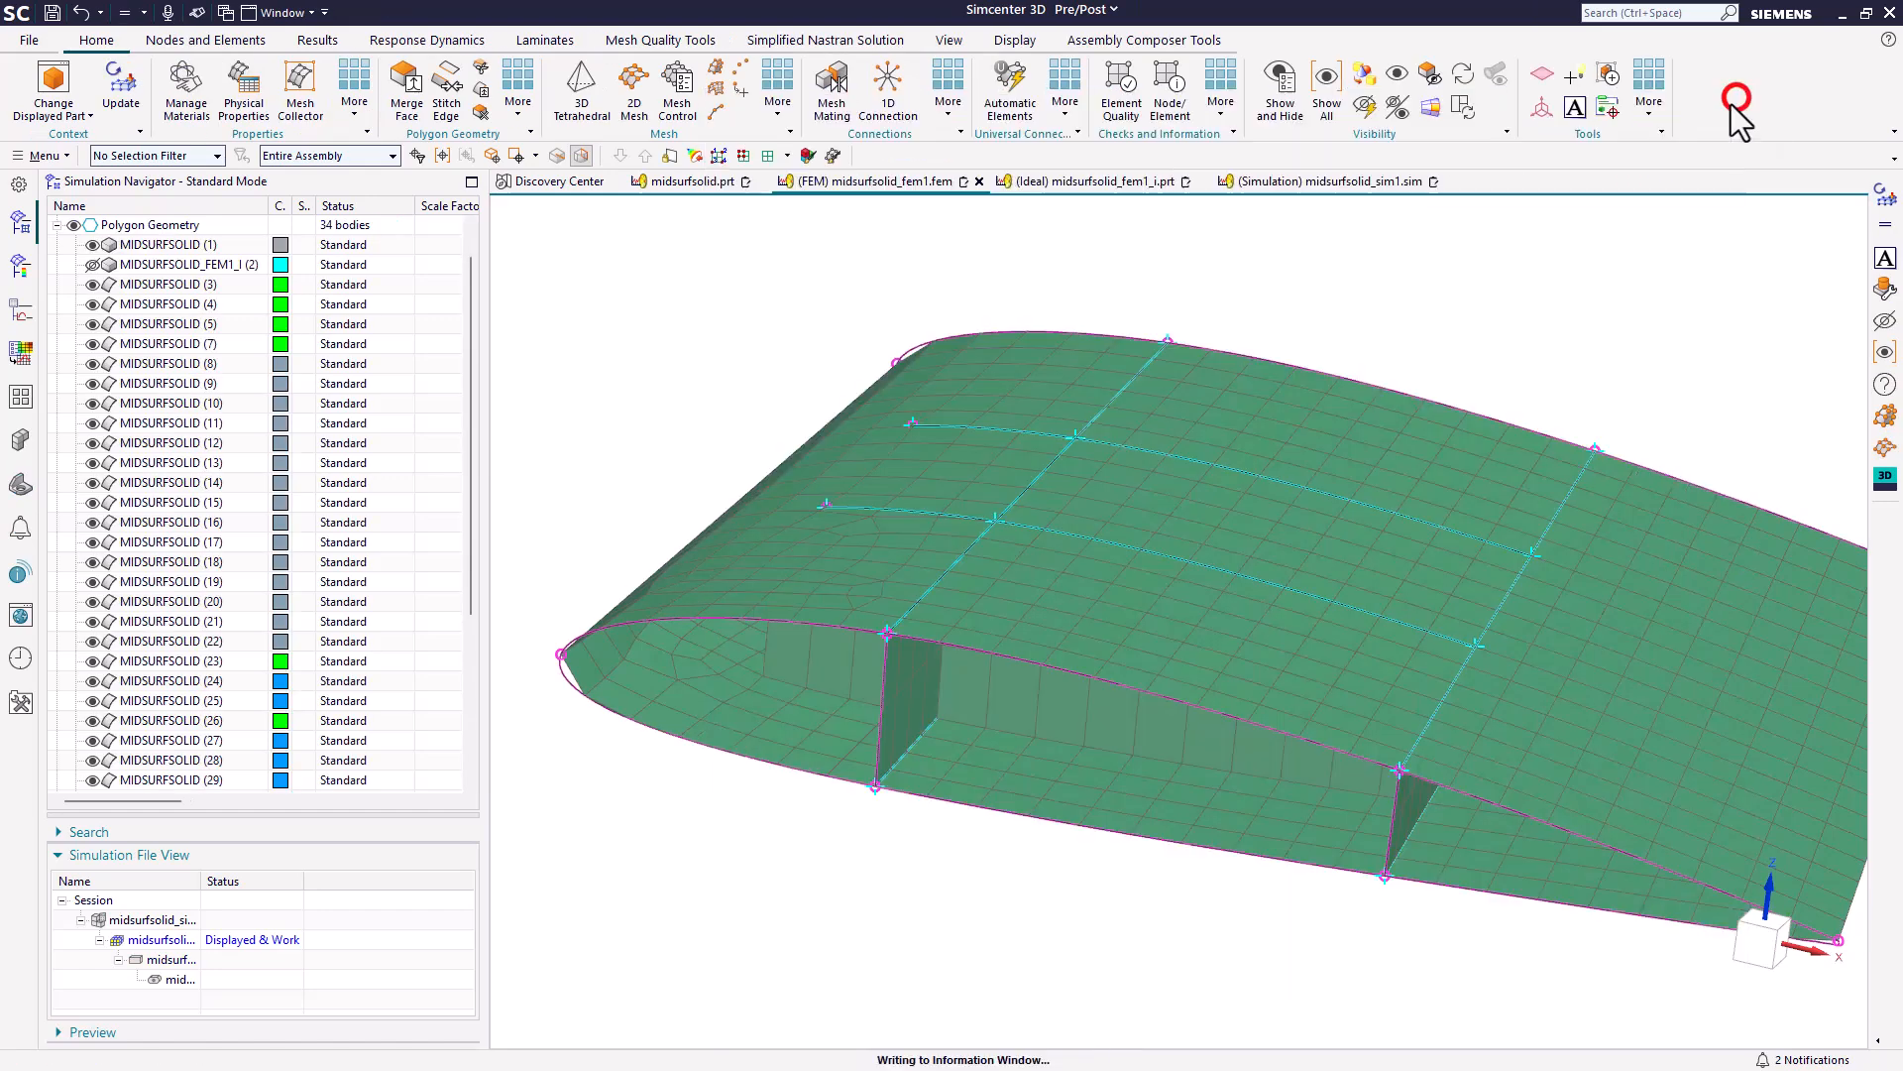
Update the finite element model to regenerate the wing mesh for the moved rib, and inspect the stitched rib edges.
middle_click_drag(1224, 442, 1325, 563)
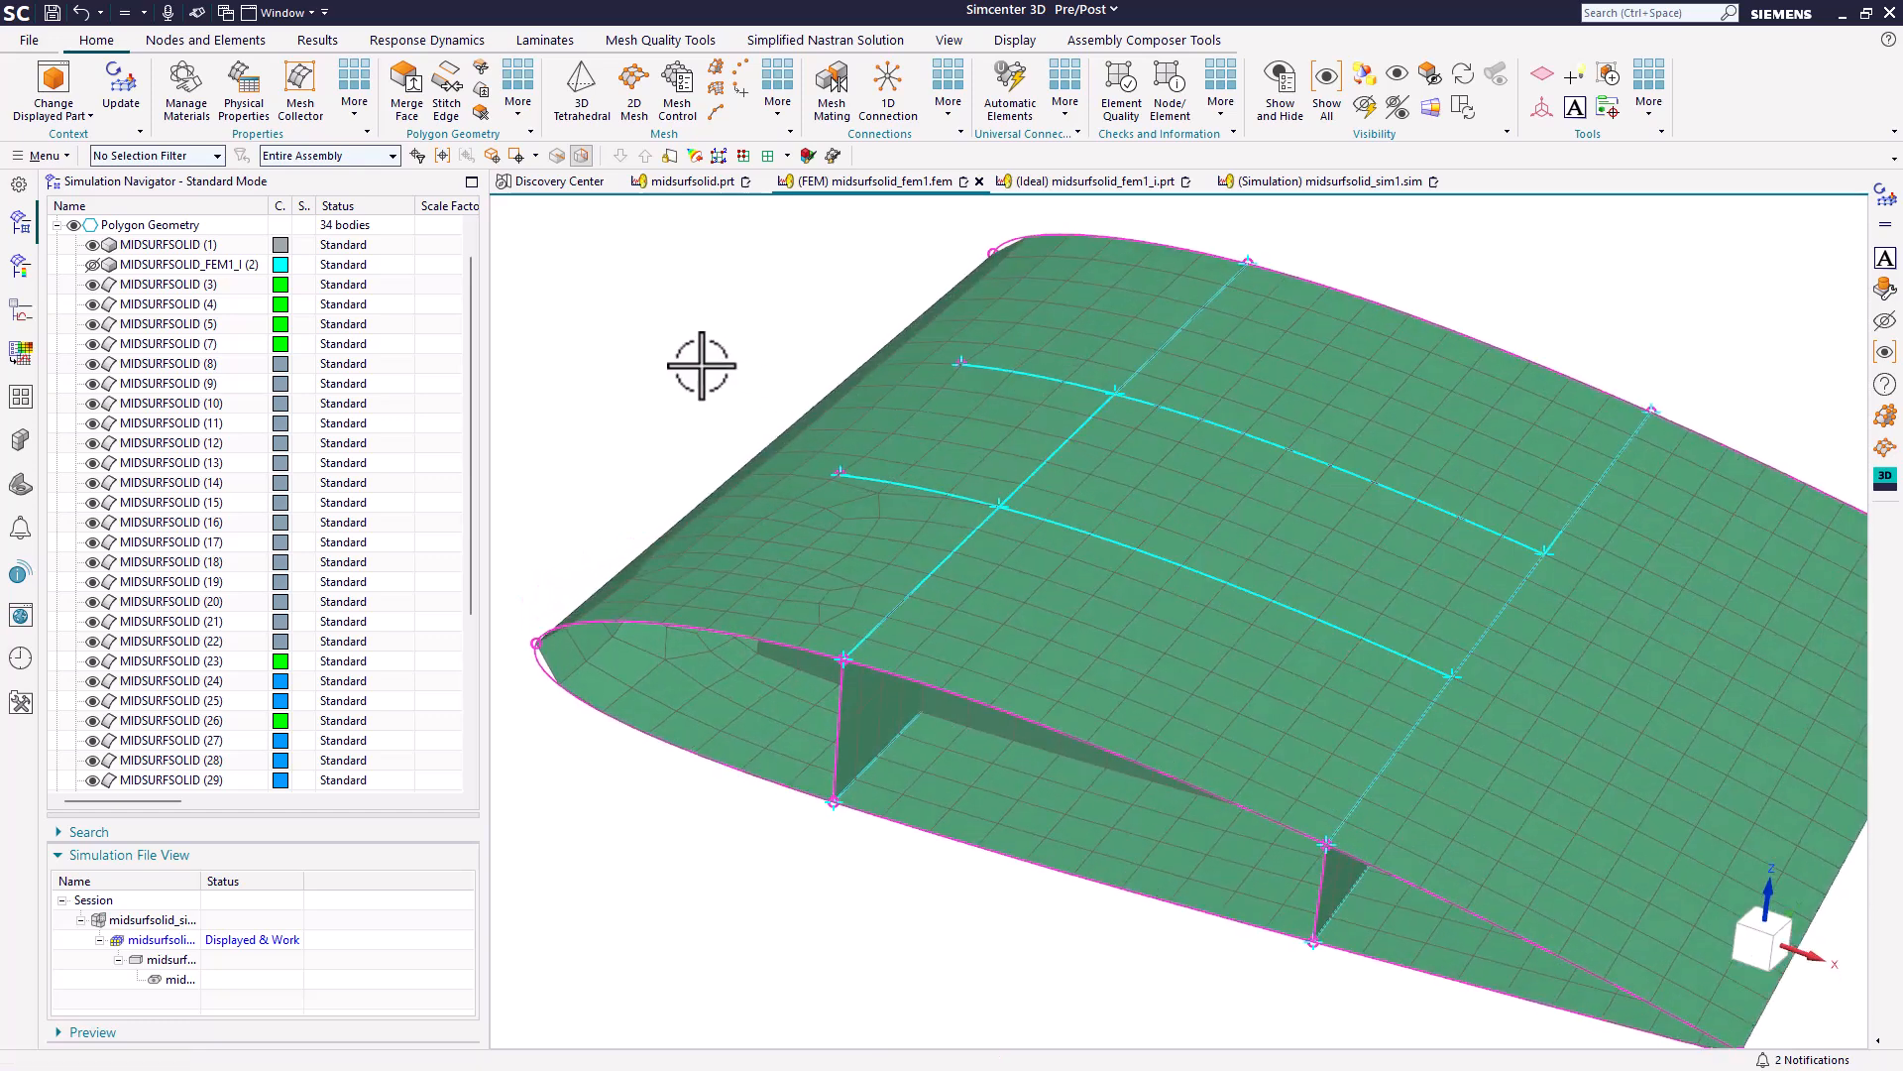
left_click(123, 85)
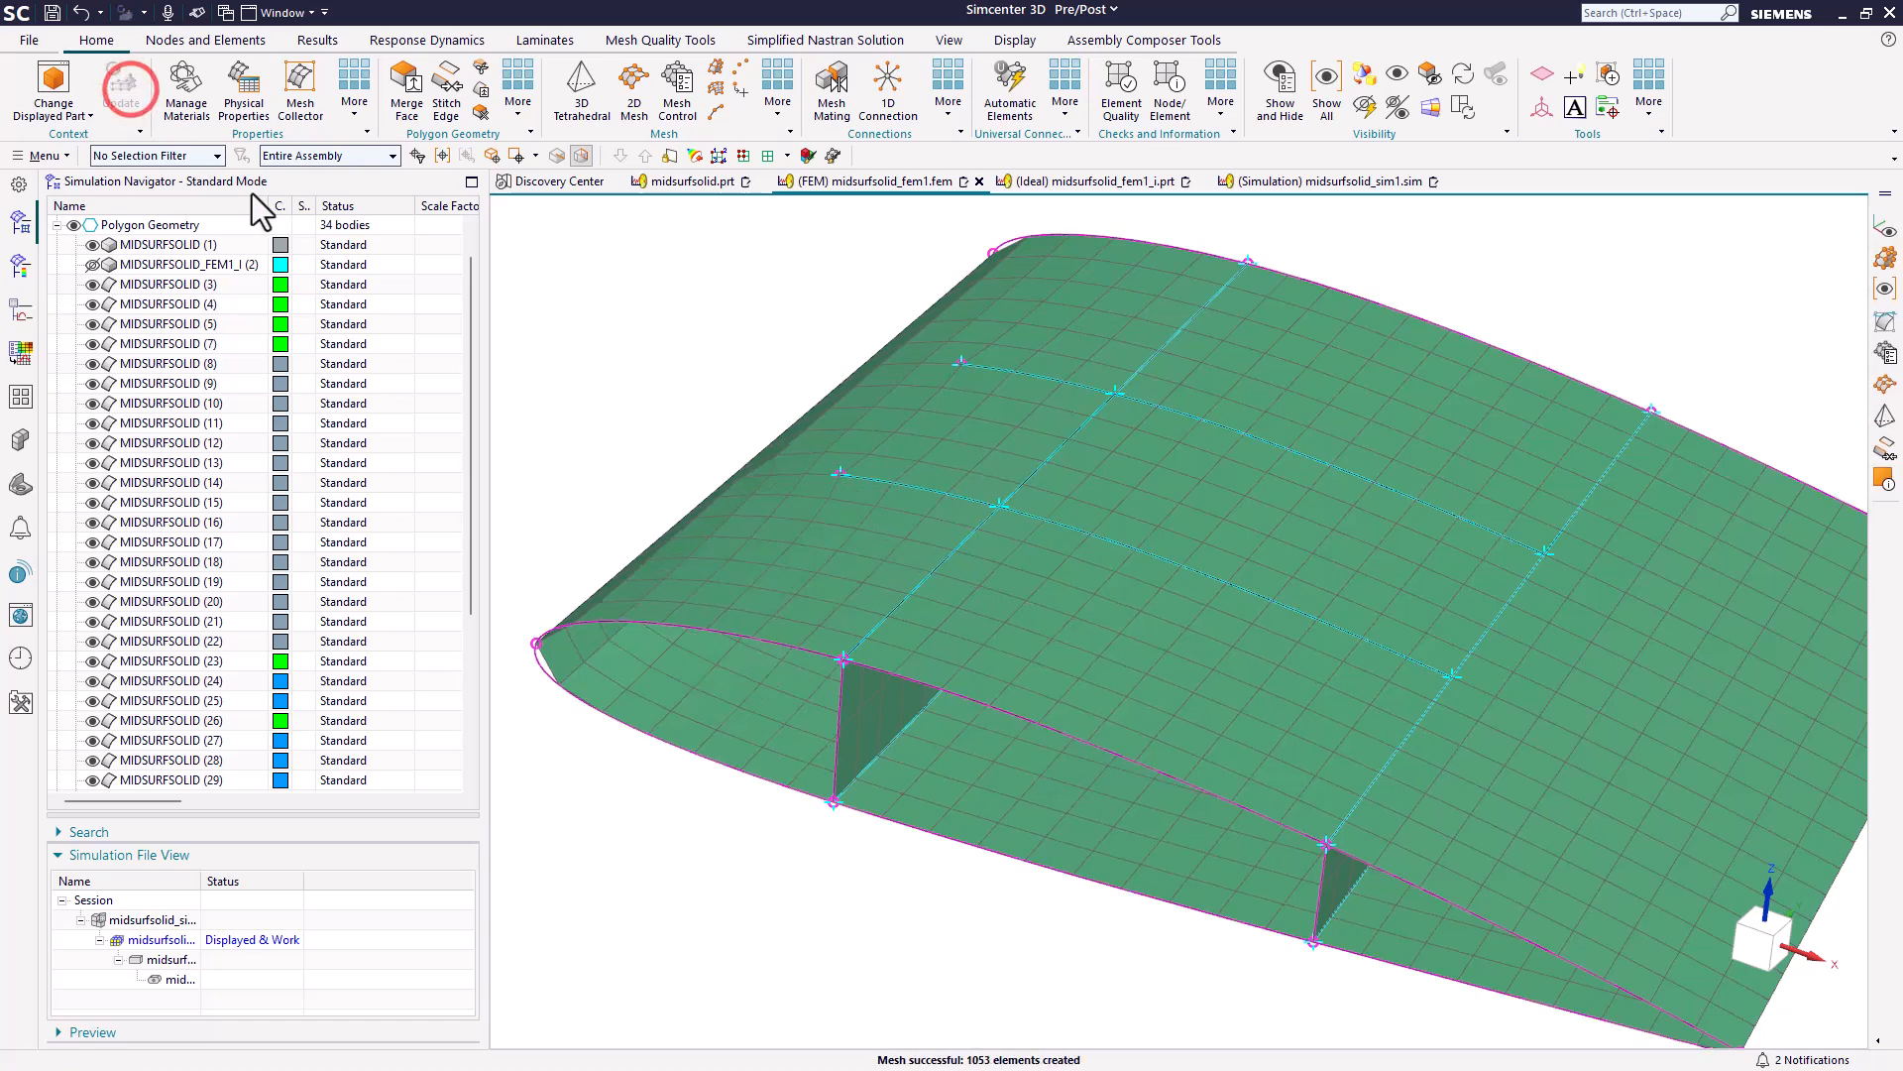
mouse_move(905, 565)
middle_mouse_down()
mouse_move(926, 545)
mouse_move(1096, 552)
mouse_move(926, 551)
middle_mouse_up()
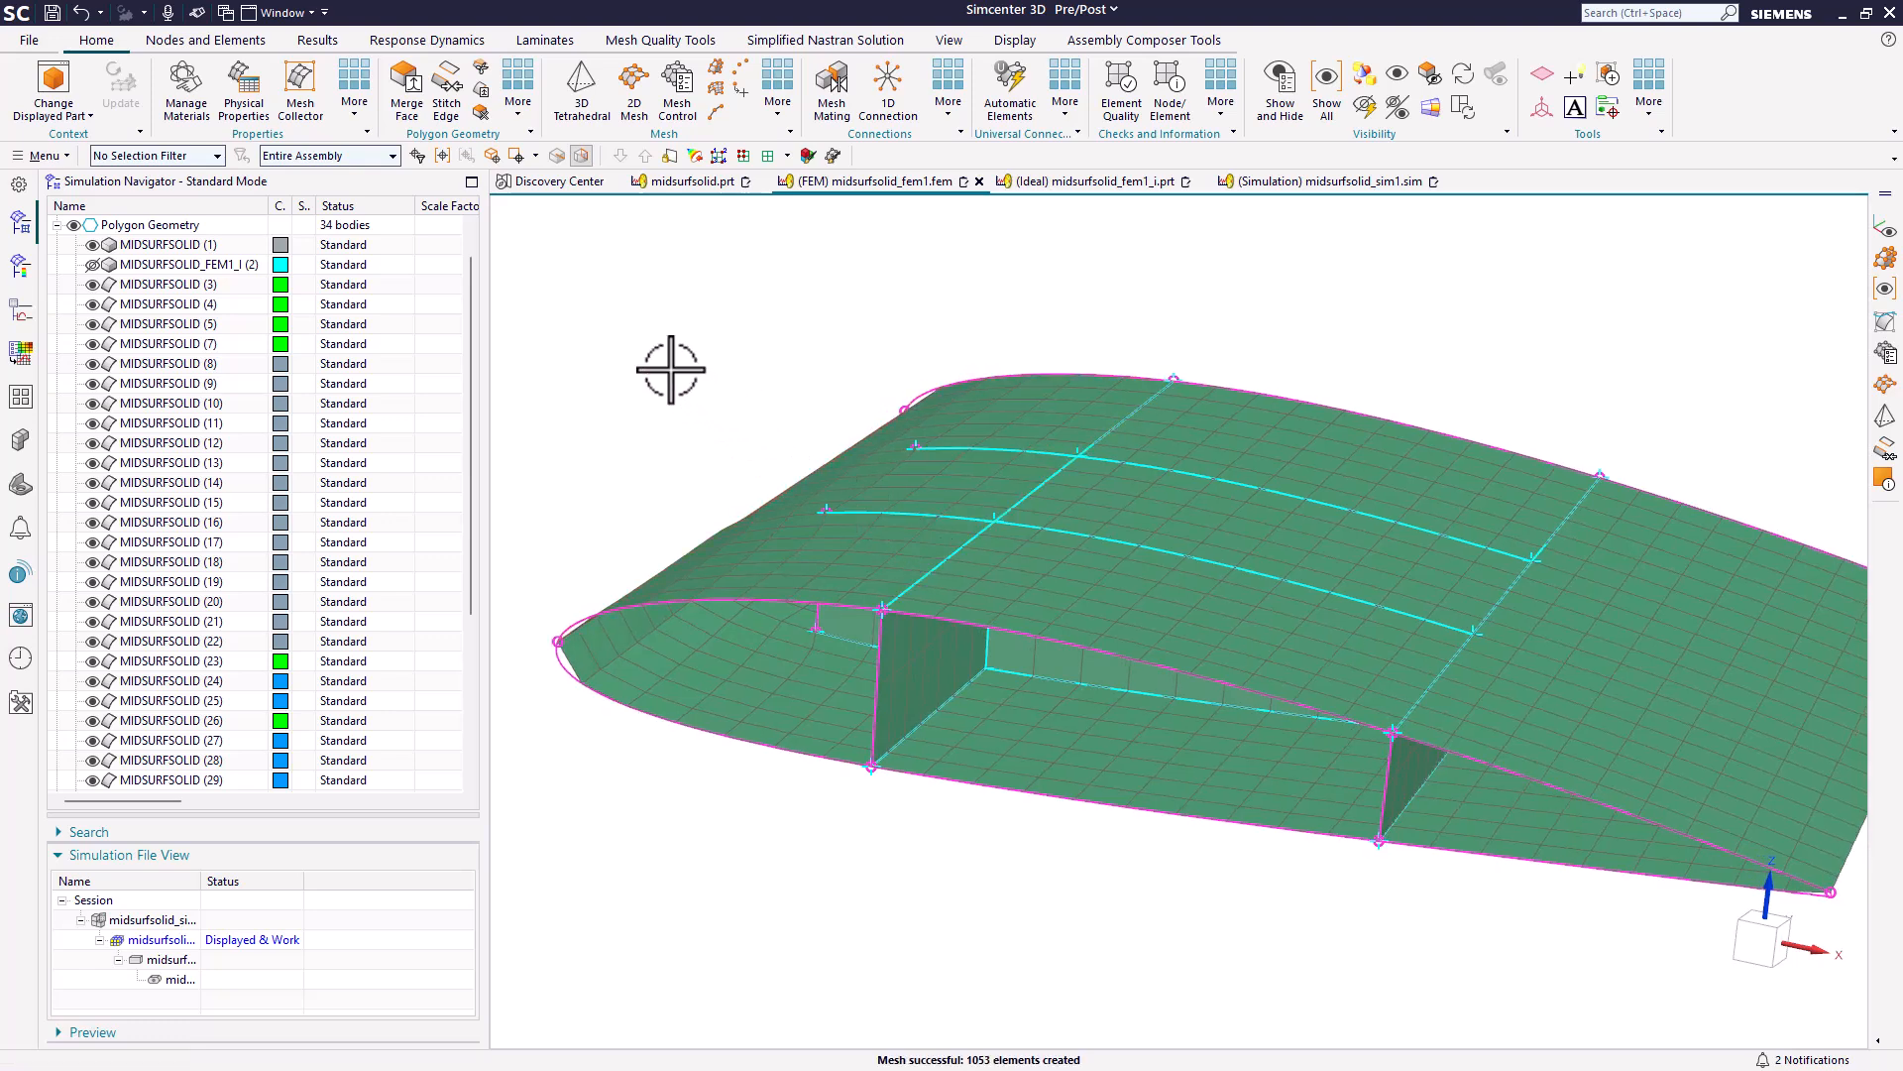